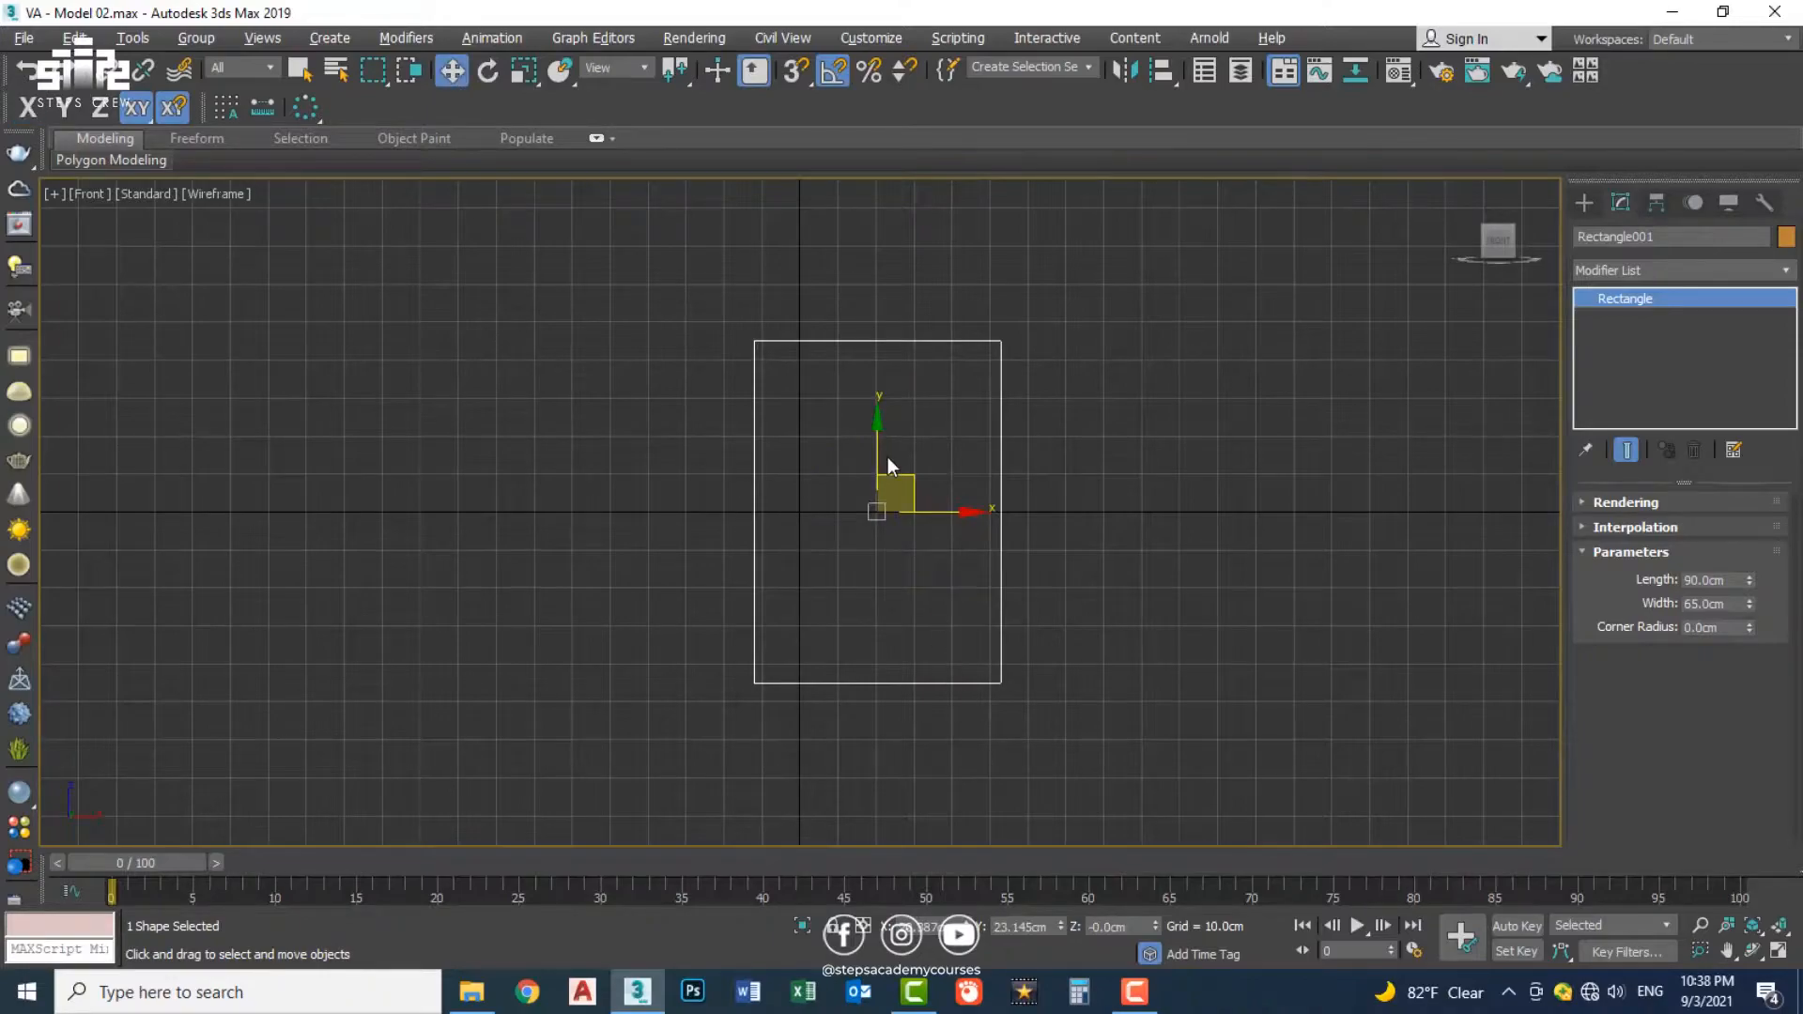
Step: Set the rectangle's Z position to 45 cm and shift it along the X axis
right_click(874, 294)
type("45")
key("Return")
middle_click_drag(1078, 352, 1022, 550)
left_click_drag(885, 557, 1015, 562)
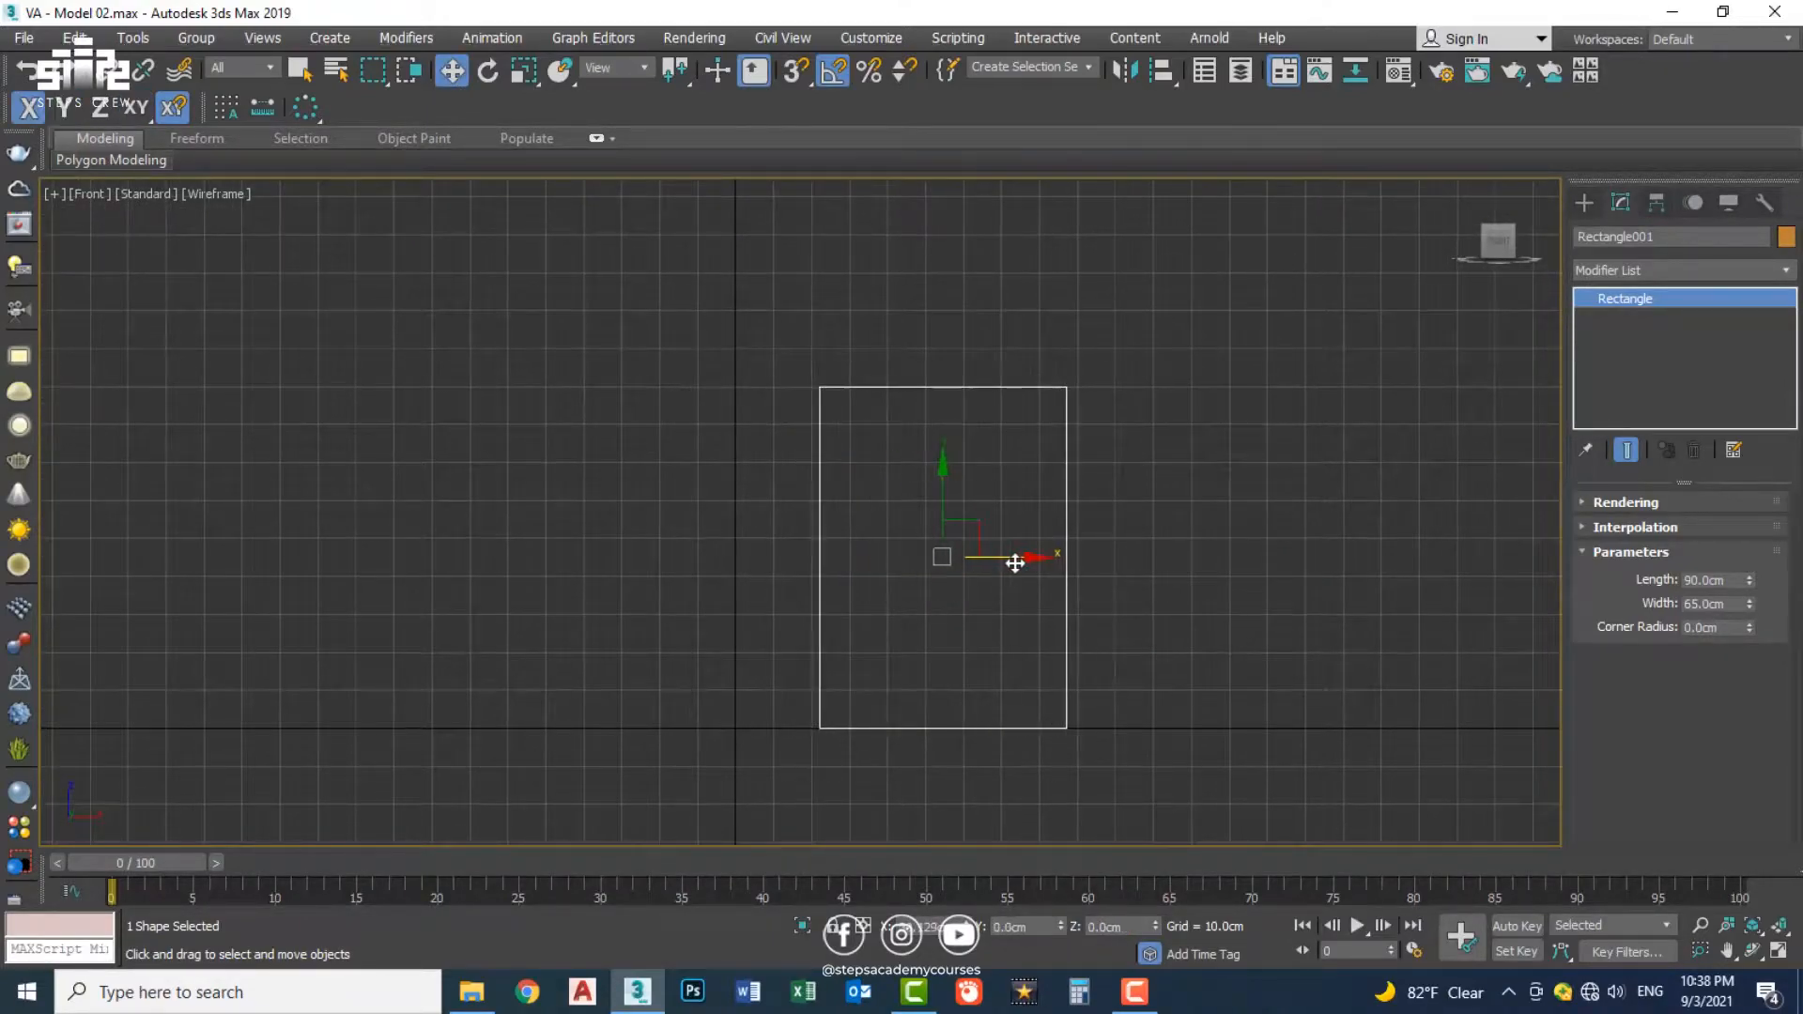
Step: Draw an S-shaped chair profile line inside the rectangle, snapping from its upper-left corner around to its lower-left corner
key("alt+w")
key("alt+w")
left_click(1585, 203)
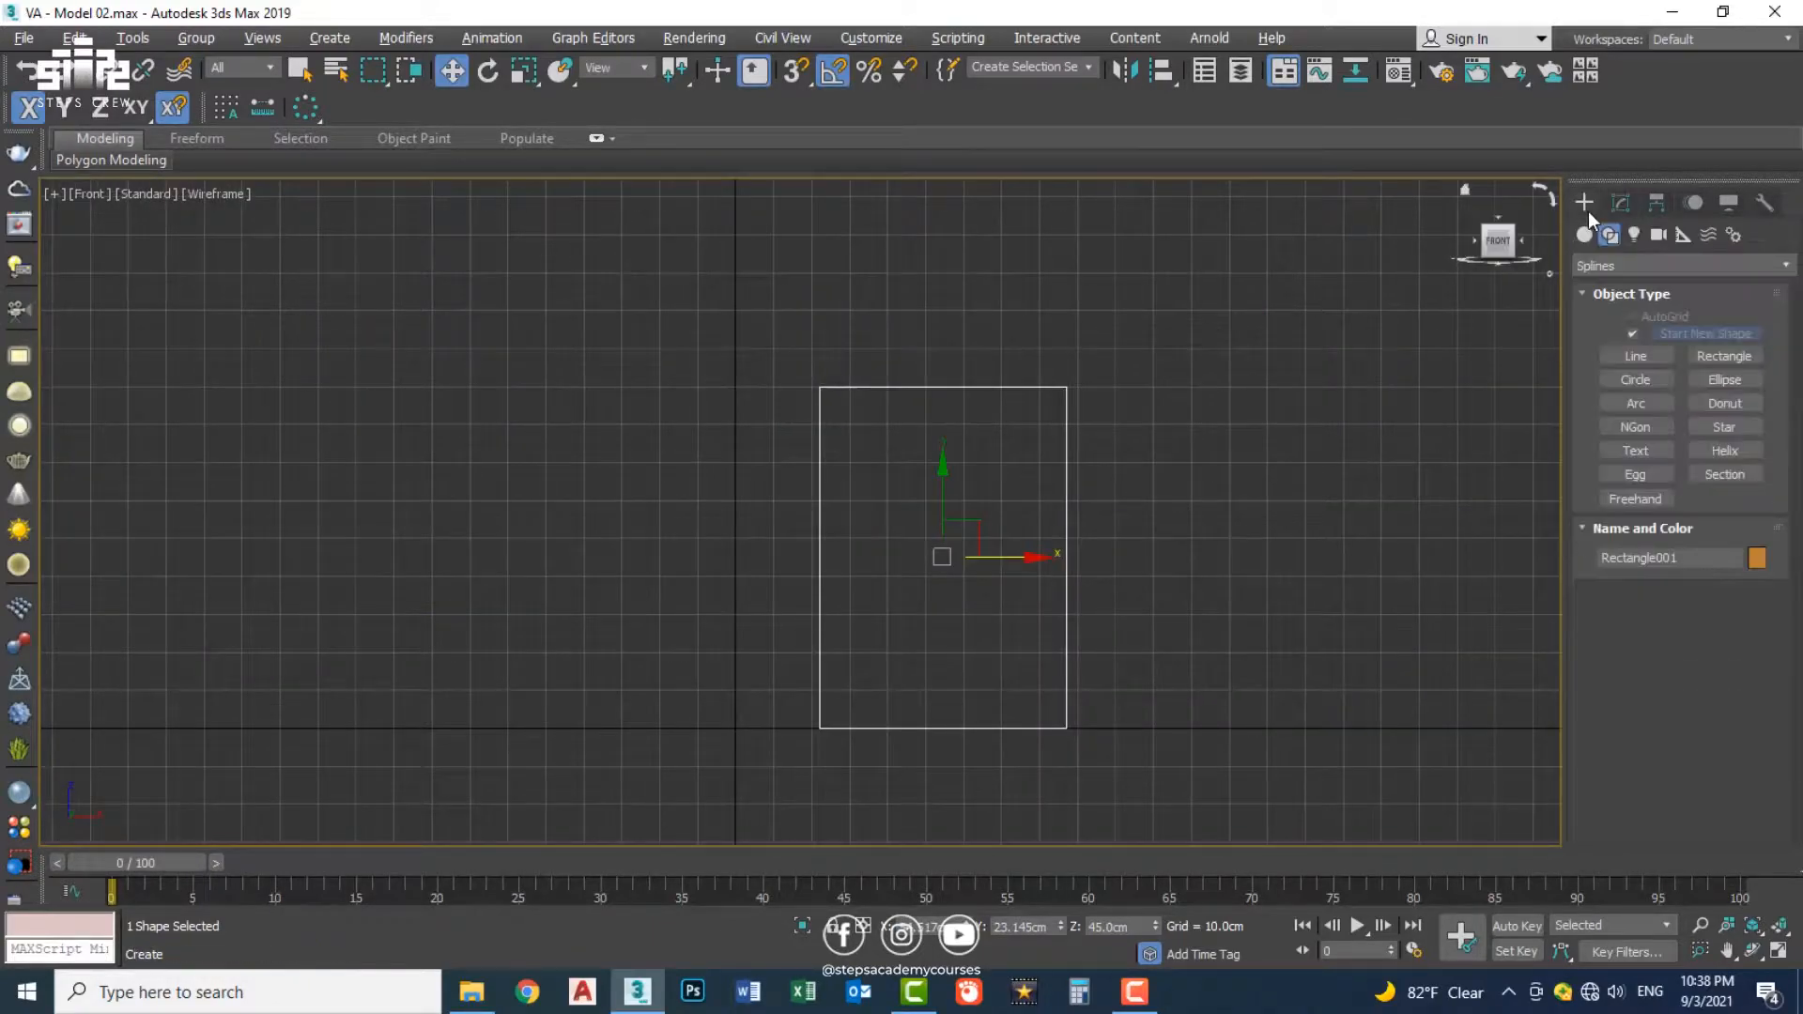
left_click(1602, 356)
key("s")
left_click(819, 387)
left_click(852, 548)
left_click(956, 586)
left_click(1058, 648)
left_click(1046, 704)
left_click(974, 726)
left_click(838, 725)
right_click(849, 688)
Step: Convert the profile line's vertices to Smooth so the chair outline becomes curved
key("w")
key("z")
left_click_drag(910, 577, 751, 479)
right_click(724, 503)
left_click(655, 396)
right_click(787, 492)
left_click(657, 372)
Step: Convert the profile's seat vertex to a Bezier type and reshape the curve between backrest and seat
scroll(909, 544, "up", 5)
right_click(909, 543)
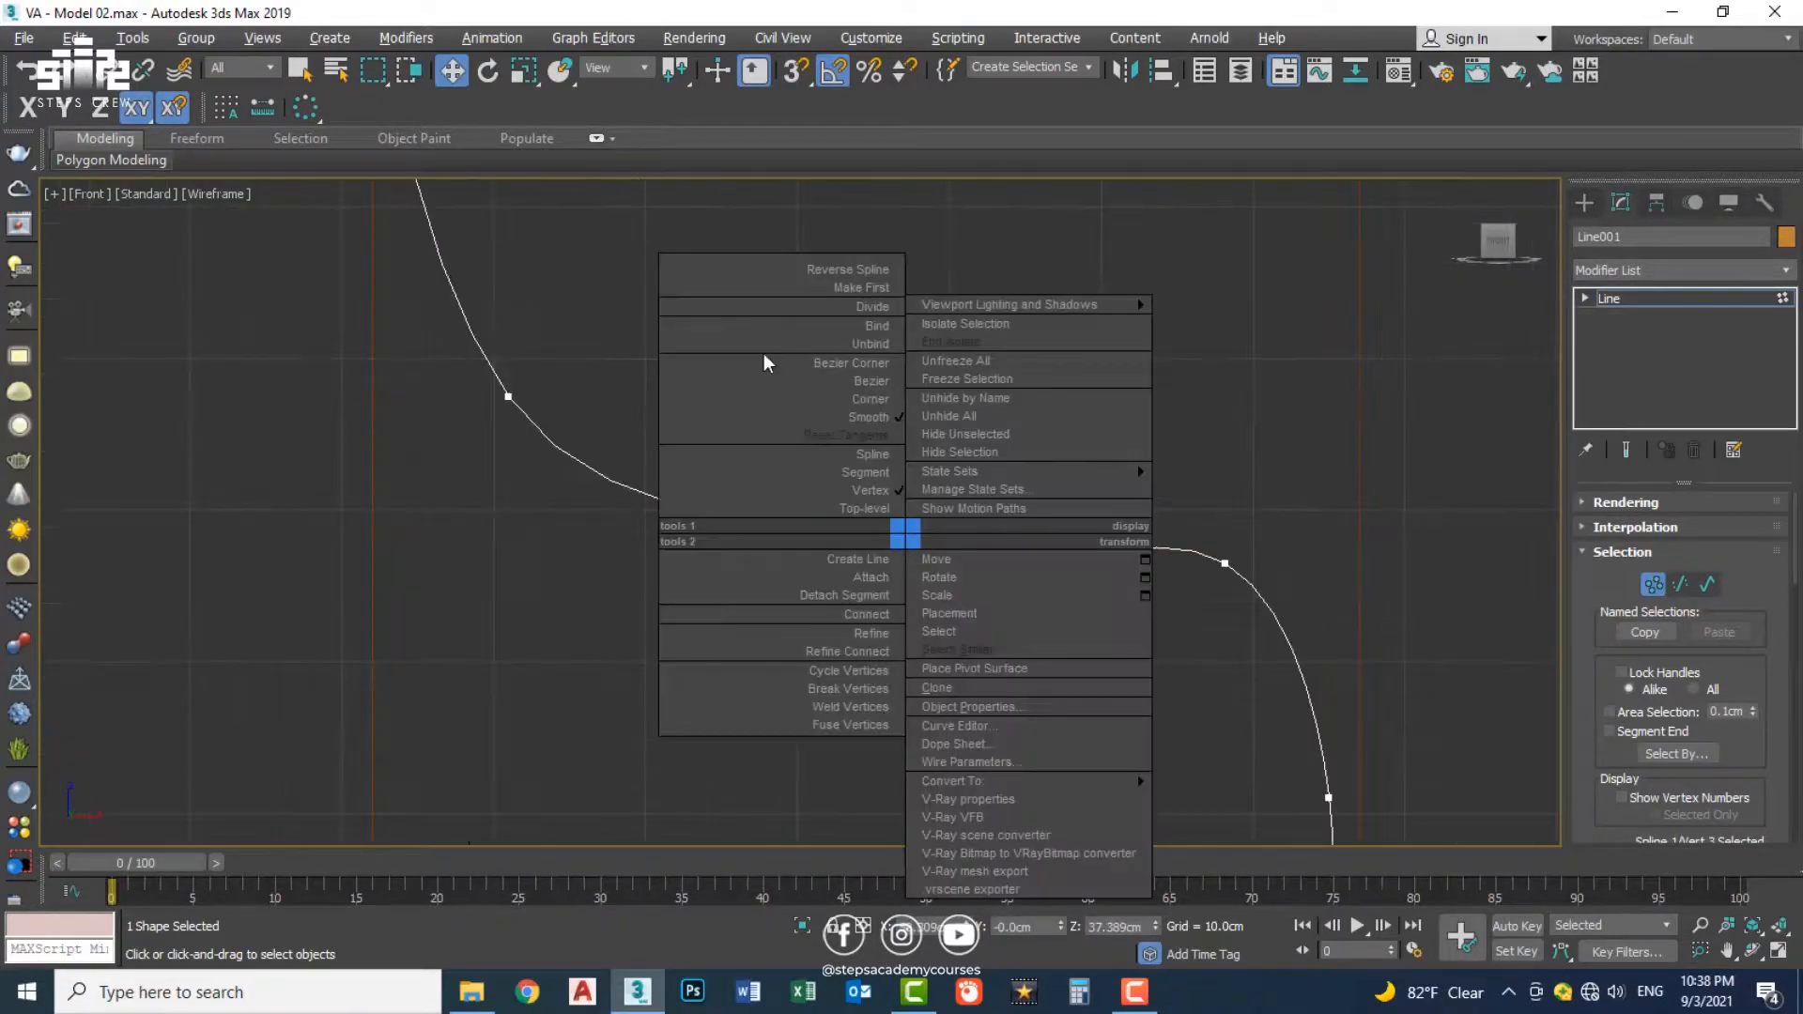
left_click(820, 368)
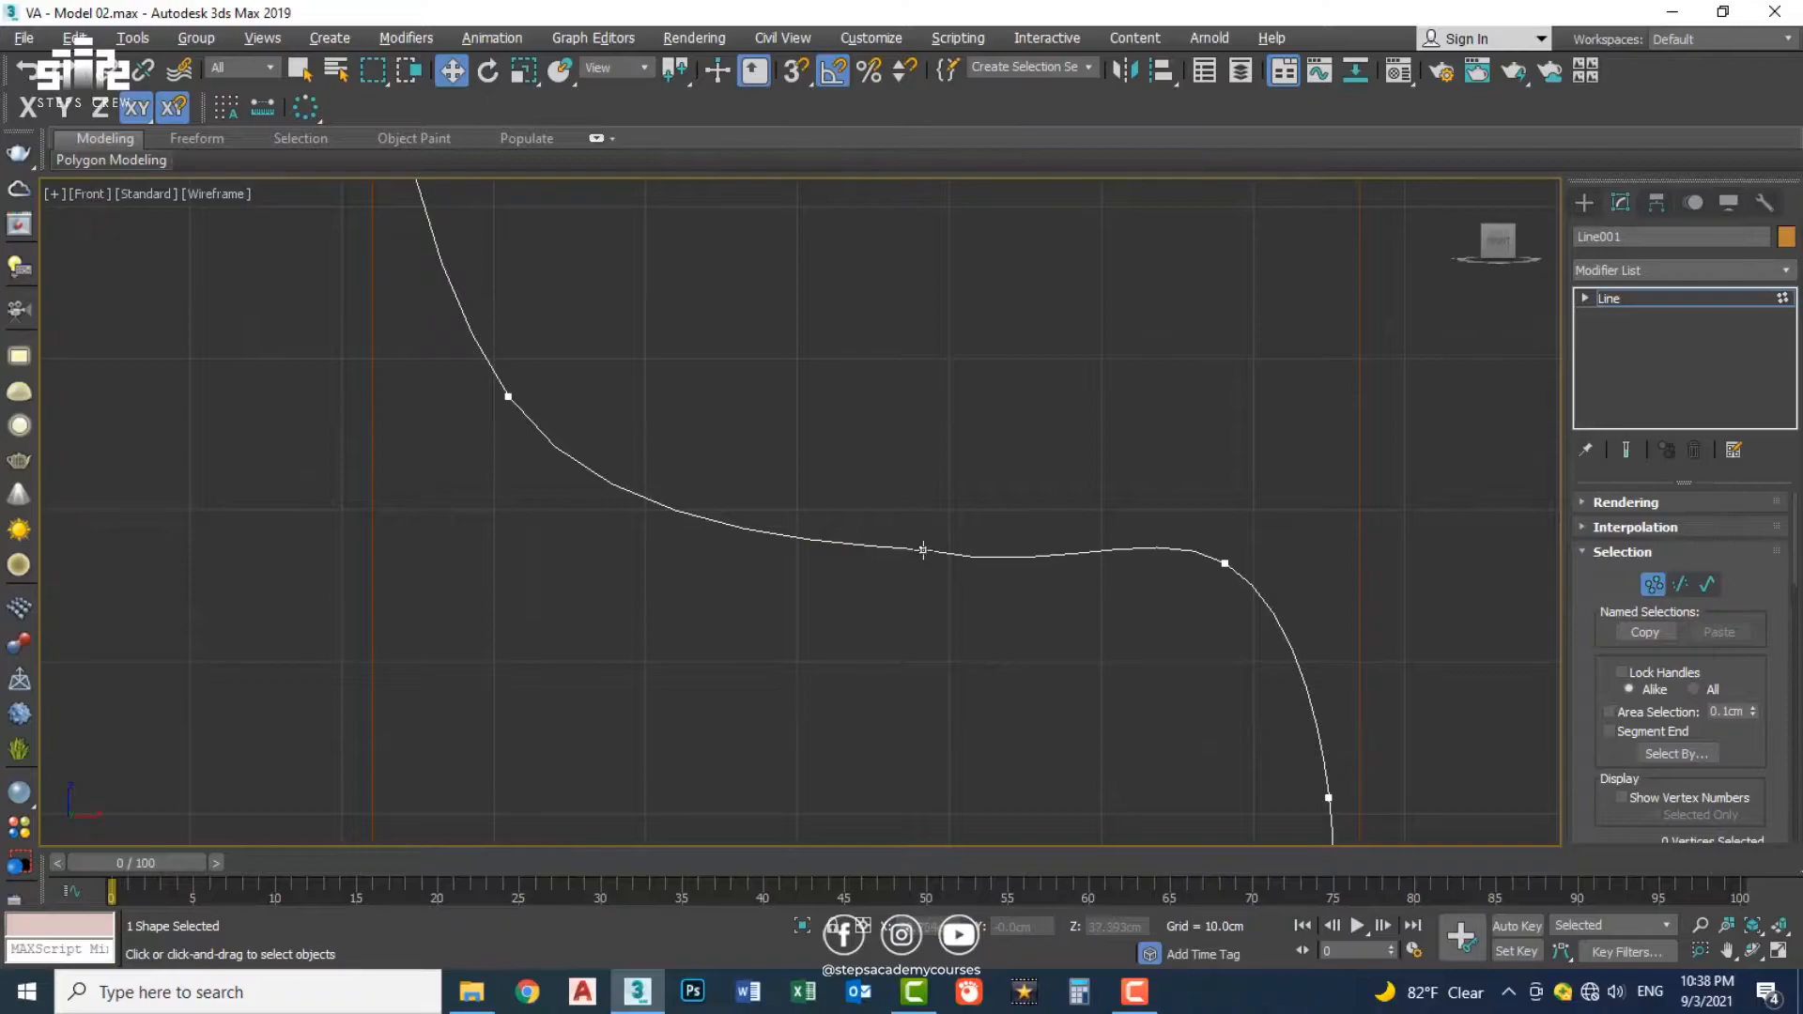
left_click(923, 550)
scroll(996, 526, "down", 3)
scroll(657, 554, "up", 4)
left_click(631, 569)
left_click_drag(766, 633, 611, 612)
scroll(753, 673, "down", 3)
Step: Fine-tune the vertices and handles around the profile's seat front, then leave vertex editing
scroll(528, 740, "up", 4)
left_click(993, 706)
scroll(1170, 557, "down", 2)
middle_click_drag(1166, 534, 1072, 681)
left_click_drag(1171, 630, 1171, 630)
left_click_drag(1195, 533, 1198, 517)
left_click(1085, 567)
scroll(1085, 566, "down", 3)
middle_click_drag(792, 209, 862, 363)
key("1")
Step: Align the reference rectangle with the profile curve by resetting its Y position to 0
scroll(970, 549, "down", 2)
middle_click_drag(970, 549, 1039, 713)
key("p")
scroll(1039, 718, "down", 3)
key("1")
left_click_drag(862, 395, 946, 488)
key("t")
key("s")
scroll(799, 461, "up", 2)
left_click_drag(804, 457, 792, 665)
key("1")
left_click(860, 534)
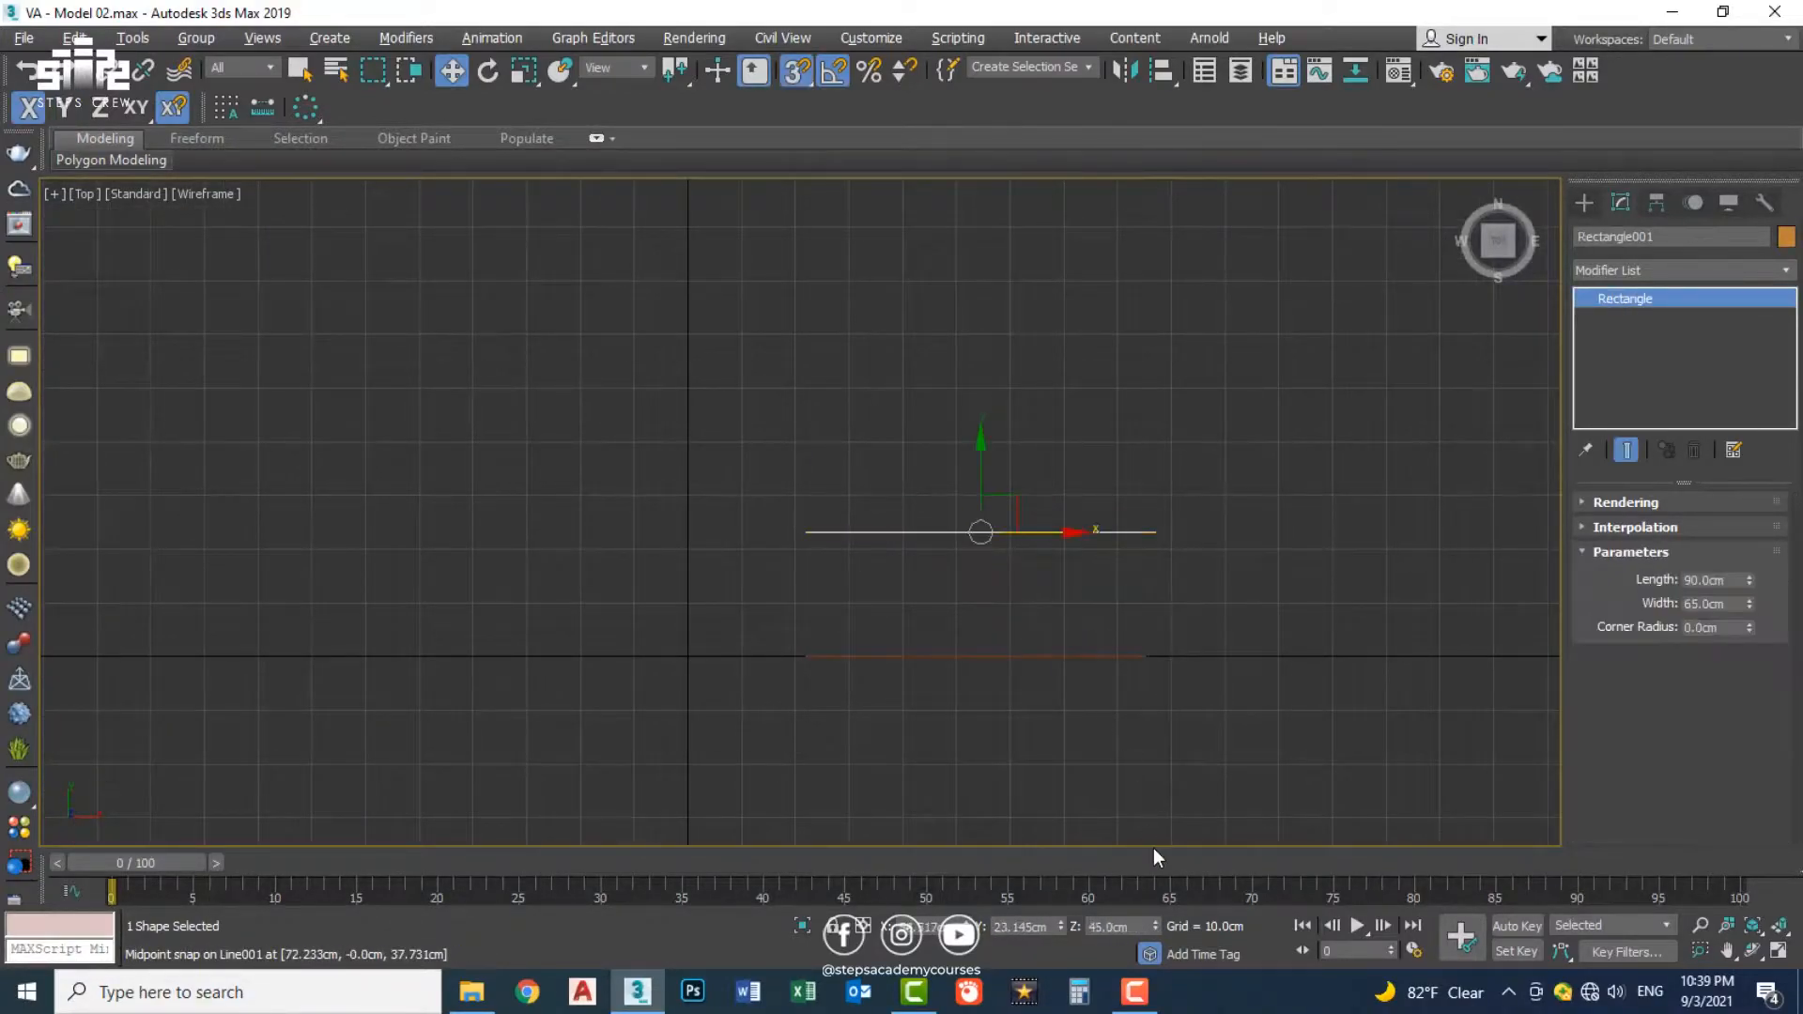
right_click(1060, 927)
Step: Duplicate the chair profile curve as a separate copy
key("p")
left_click(1057, 609)
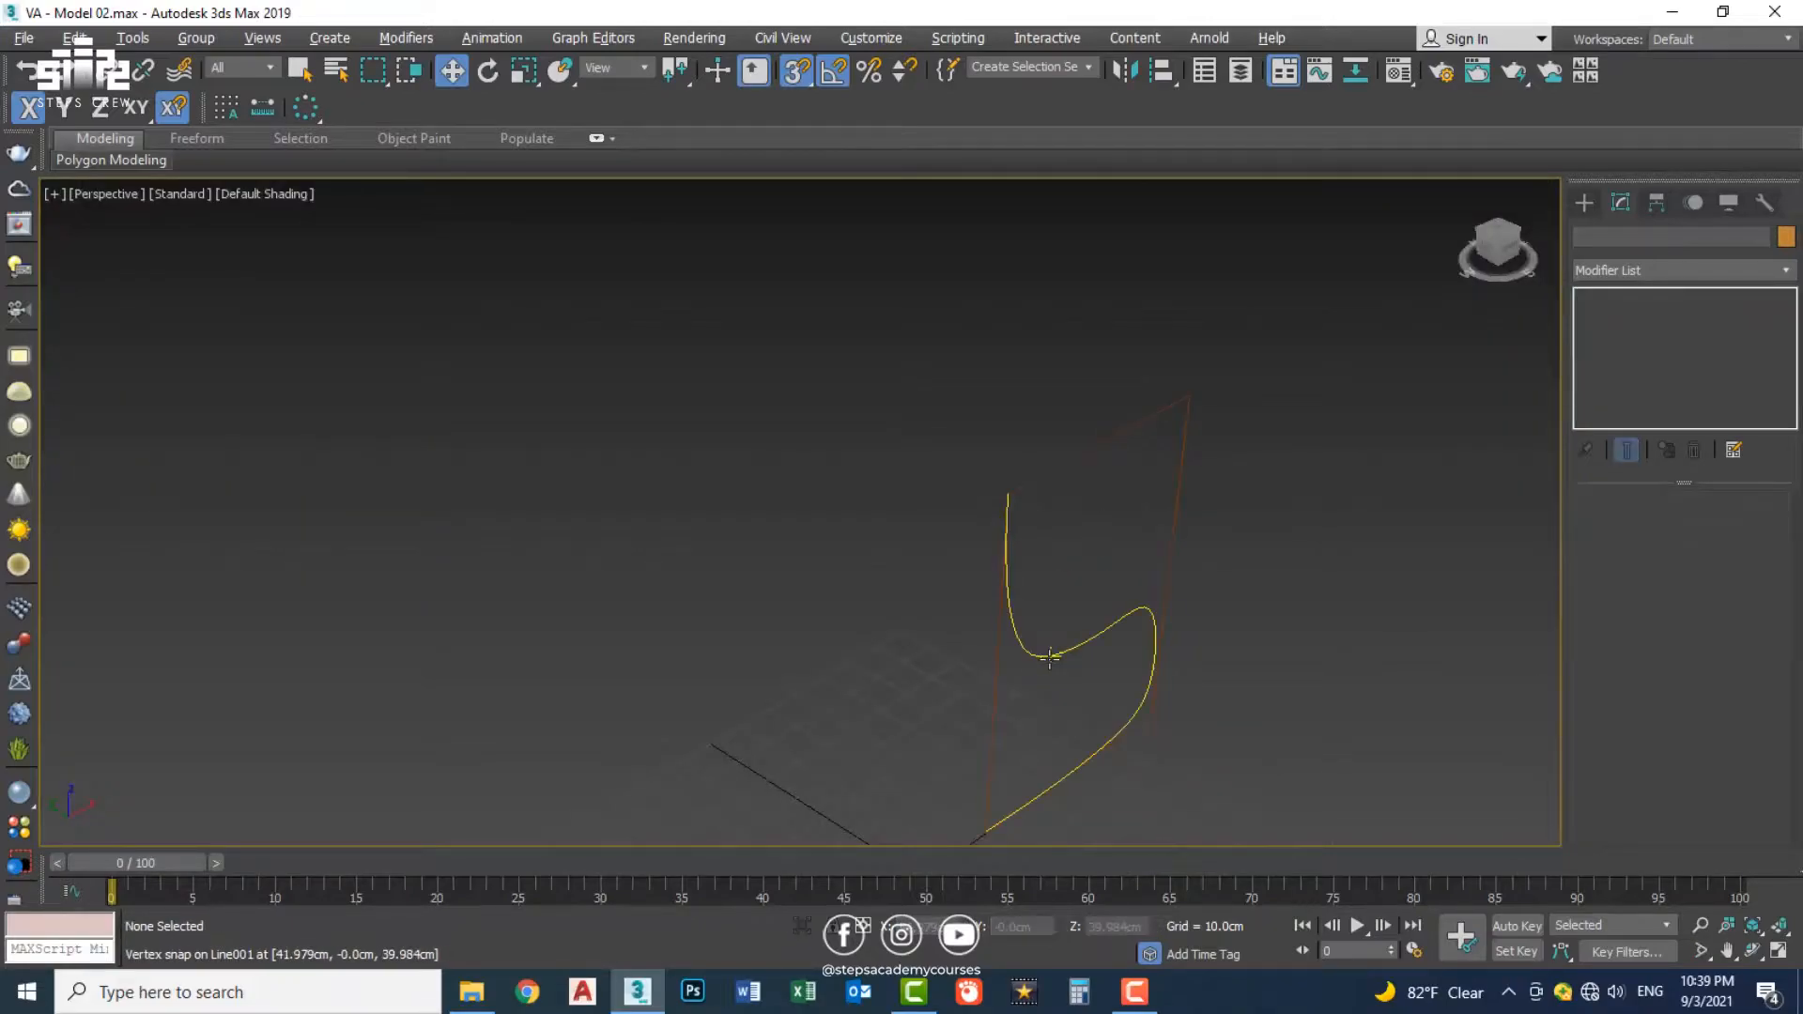
left_click(1057, 655)
key("s")
mouse_move(1040, 643)
left_mouse_down("shift")
mouse_move(717, 527)
mouse_move(728, 488)
mouse_move(1188, 397)
left_mouse_up("shift")
key("s")
left_click(923, 590)
Step: In the front view, move the front-edge vertices of the copied profile inward from the original curve
key("alt+w")
middle_click(892, 419)
key("alt+w")
key("s")
scroll(893, 423, "up", 2)
middle_click_drag(900, 451, 870, 431)
key("1")
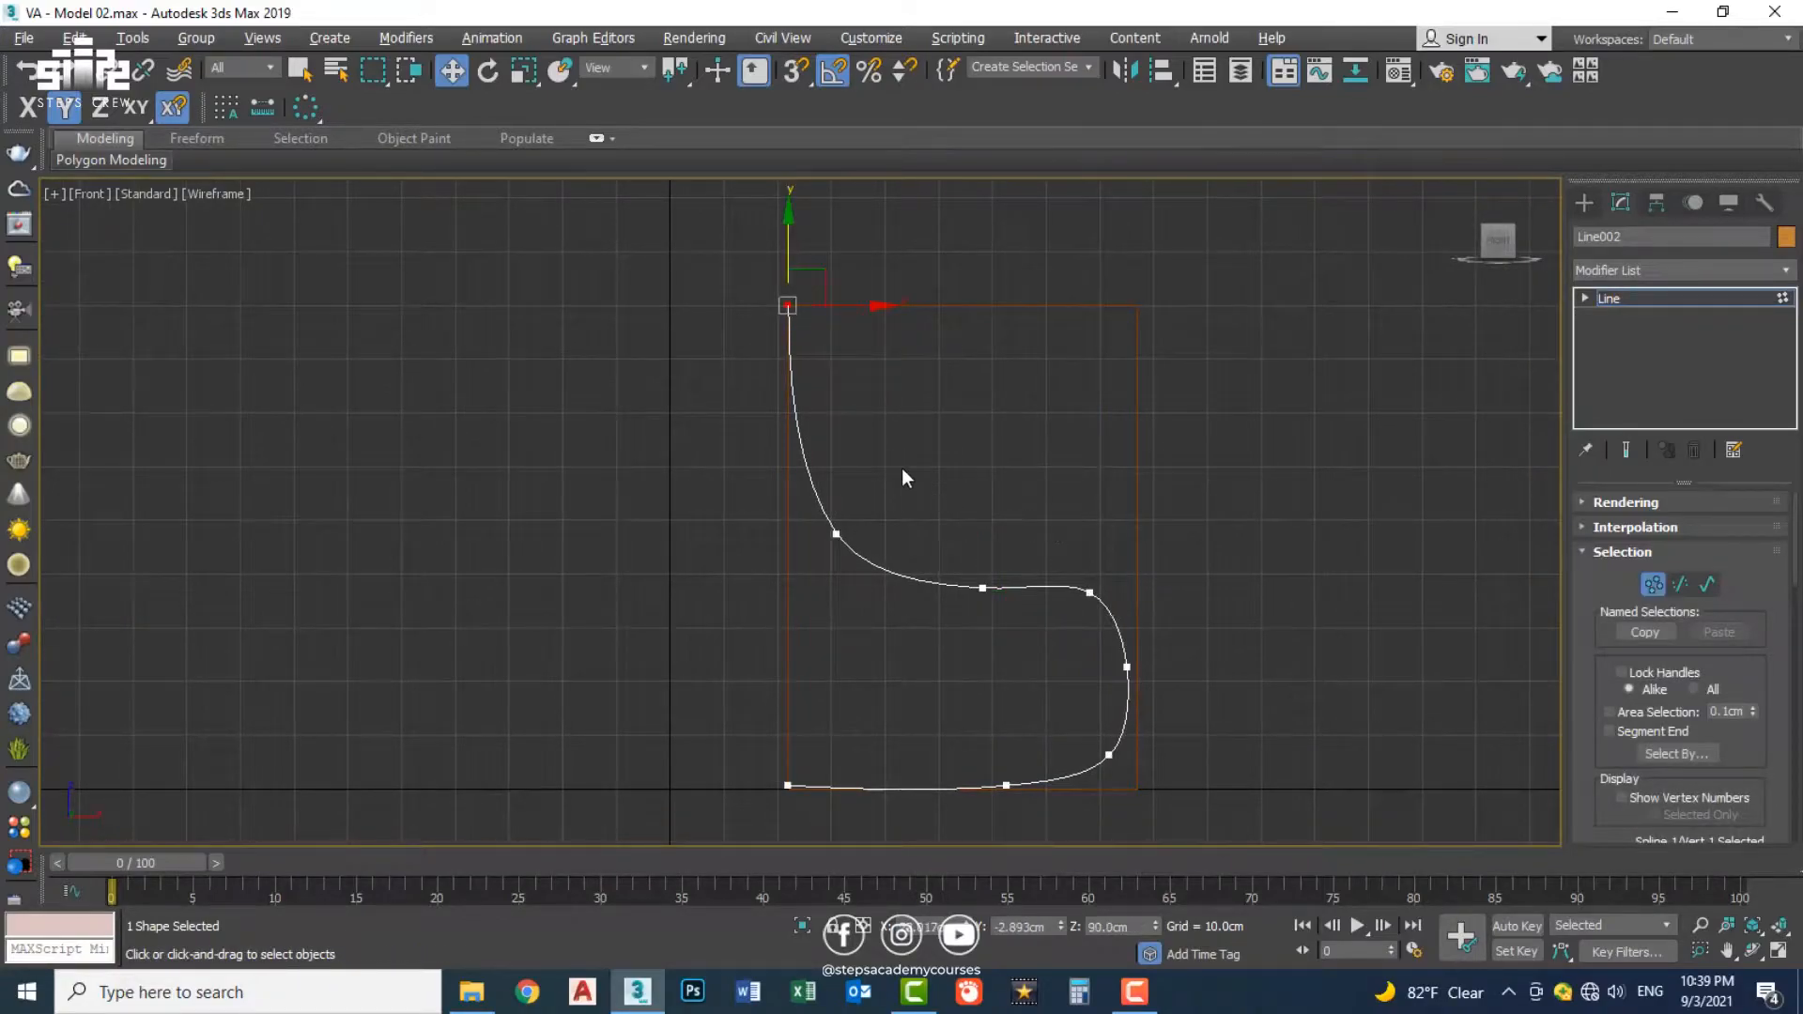
left_click_drag(1170, 550, 1132, 753)
scroll(984, 627, "up", 2)
middle_click_drag(995, 642, 1015, 457)
left_click_drag(992, 597, 1055, 648)
Step: Shift the copied profile's backrest and seat vertices slightly down below the original curve
scroll(1019, 617, "up", 2)
middle_click_drag(1018, 342, 1048, 531)
left_click_drag(690, 310, 1061, 526)
left_click_drag(767, 342, 755, 372)
left_click(1120, 445)
left_click(1185, 494)
Step: Convert the copied profile's upper front vertex to a Bezier type and lower its seat-side handle
scroll(1173, 492, "up", 2)
right_click(1189, 489)
left_click(1138, 319)
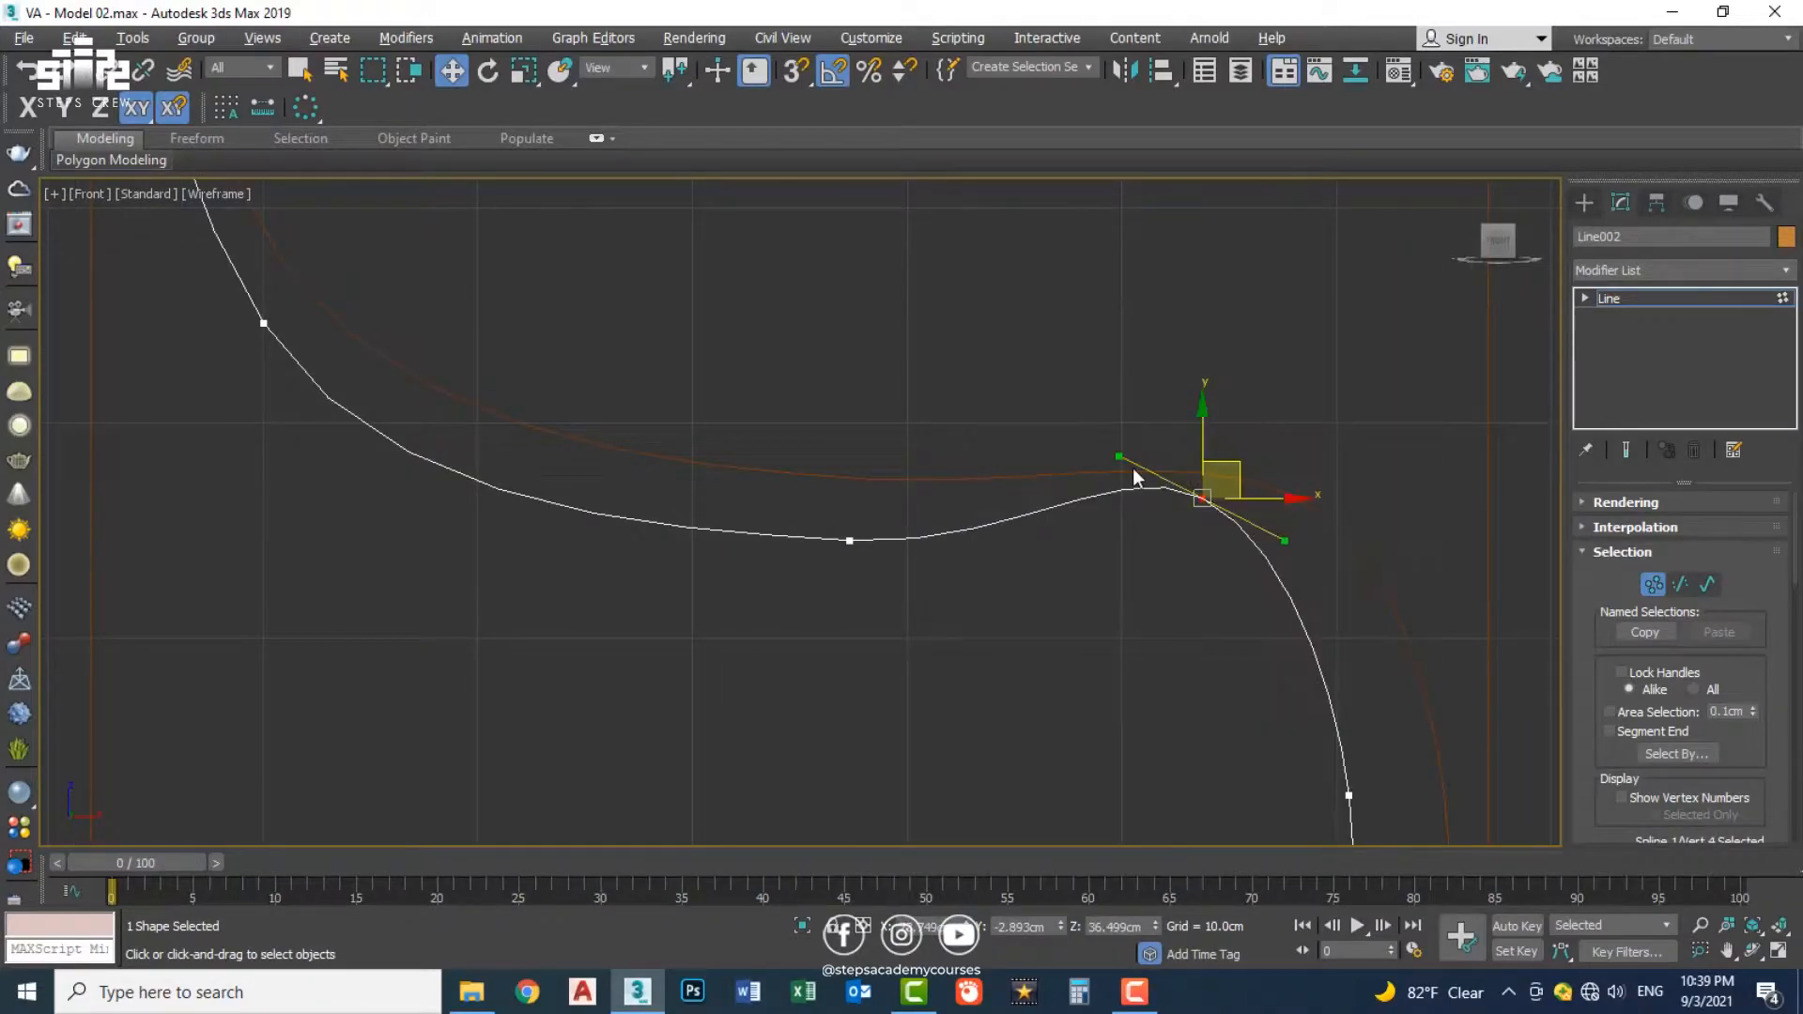
scroll(1119, 481, "down", 3)
scroll(1045, 512, "up", 4)
left_click_drag(1121, 559, 1123, 581)
key("1")
scroll(1068, 567, "down", 3)
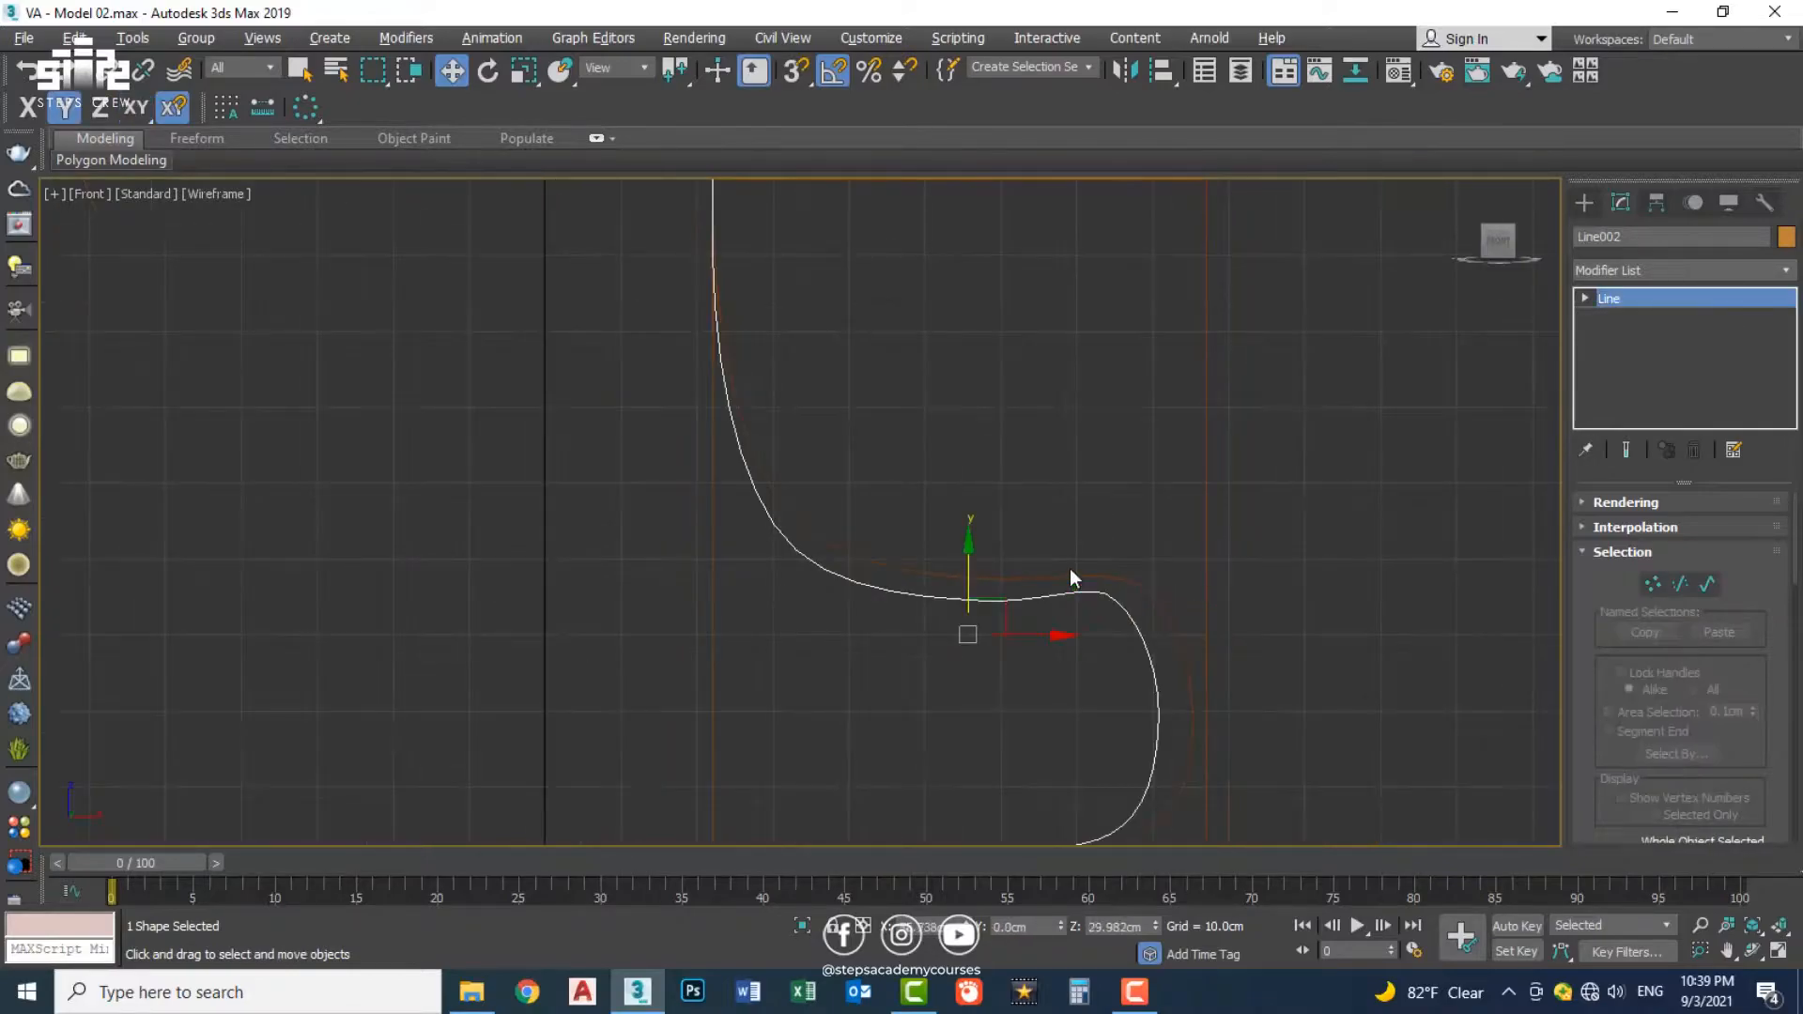
Step: Center the copied profile's pivot on the object using Affect Pivot Only
key("p")
left_click_drag(1011, 628, 719, 650)
key("t")
scroll(876, 622, "down", 4)
scroll(875, 622, "up", 2)
left_click(1656, 203)
left_click(1673, 355)
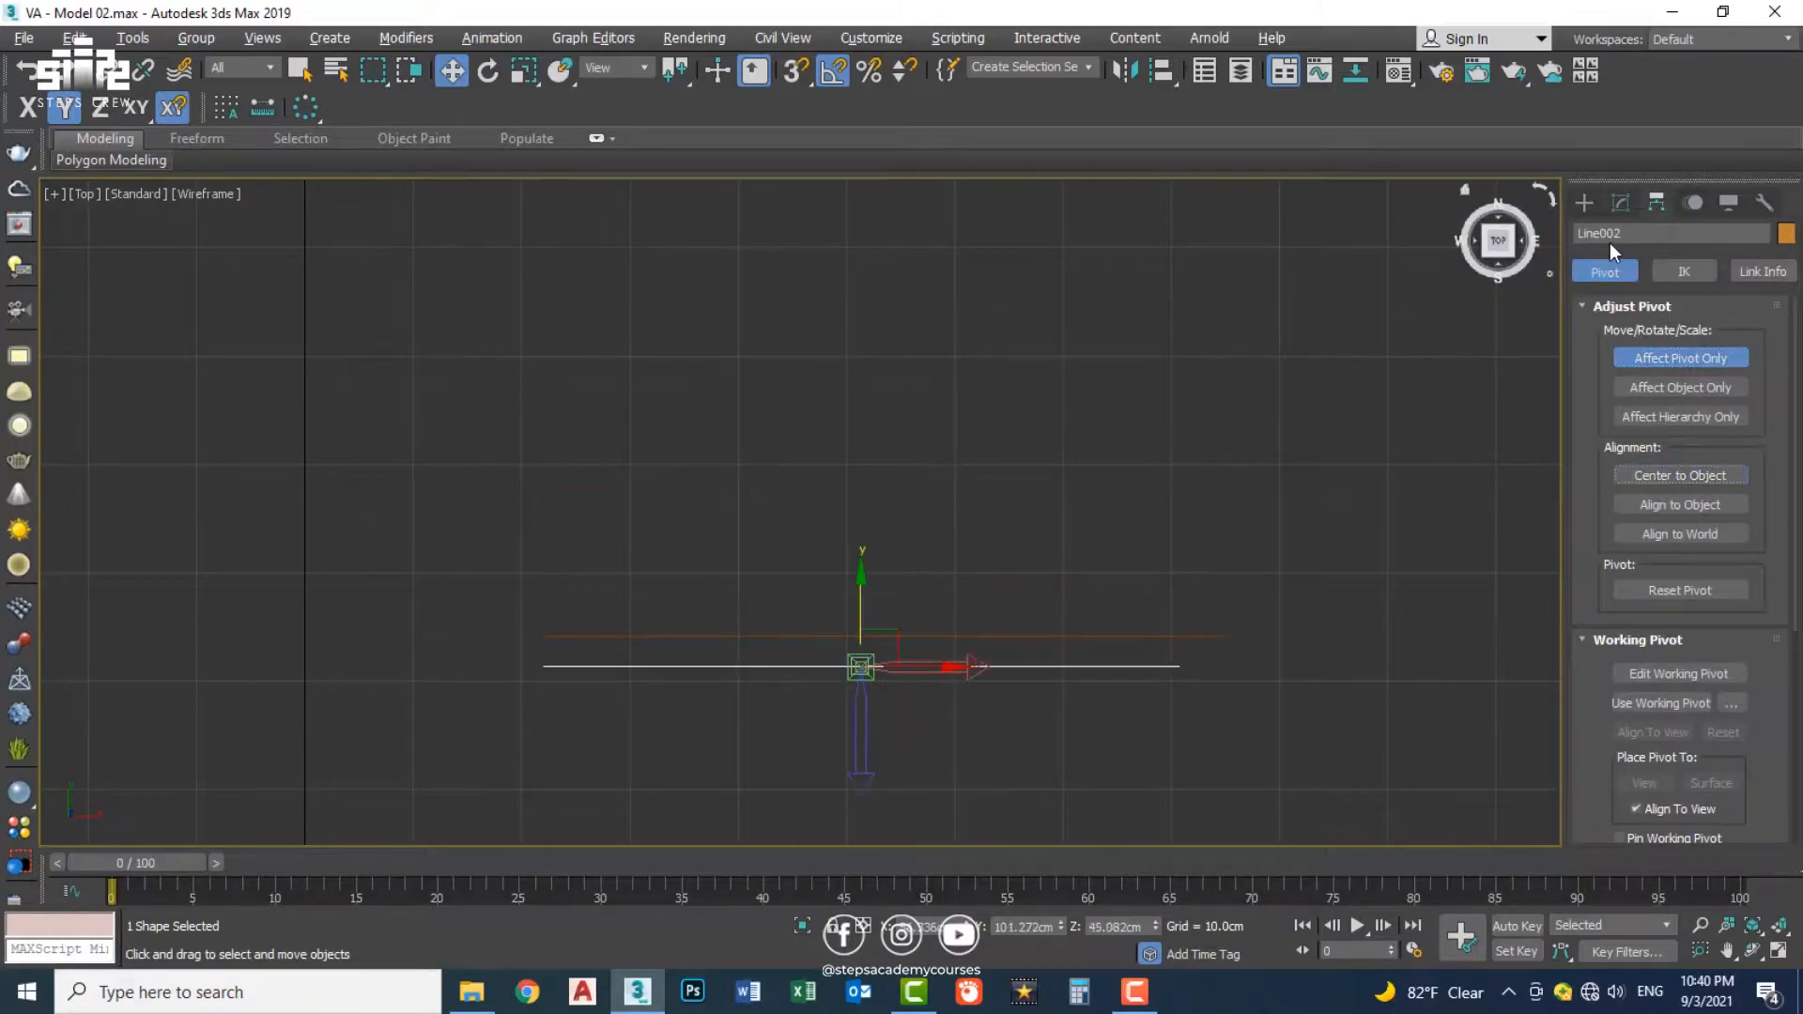
left_click(1584, 202)
Step: Snap the copied profile onto the original curve's plane in the top view, then offset it 25 cm in Y
key("s")
left_click_drag(860, 608, 547, 635)
key("s")
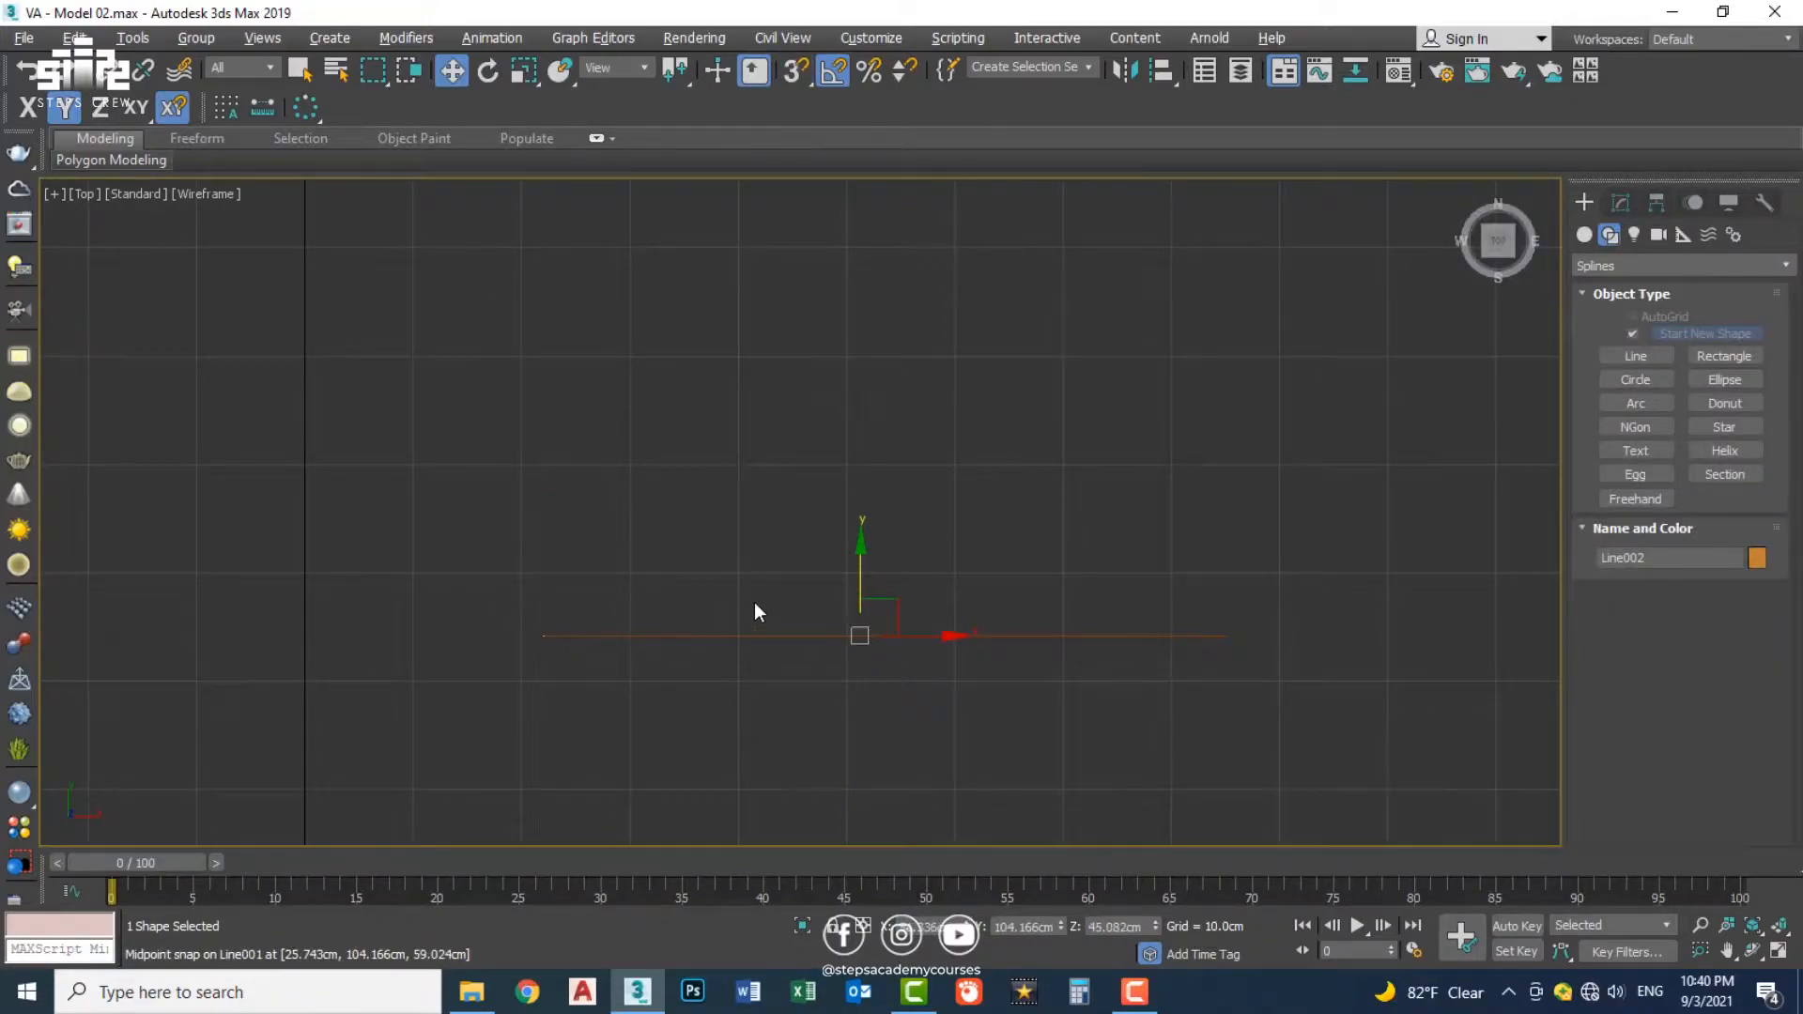
right_click(452, 71)
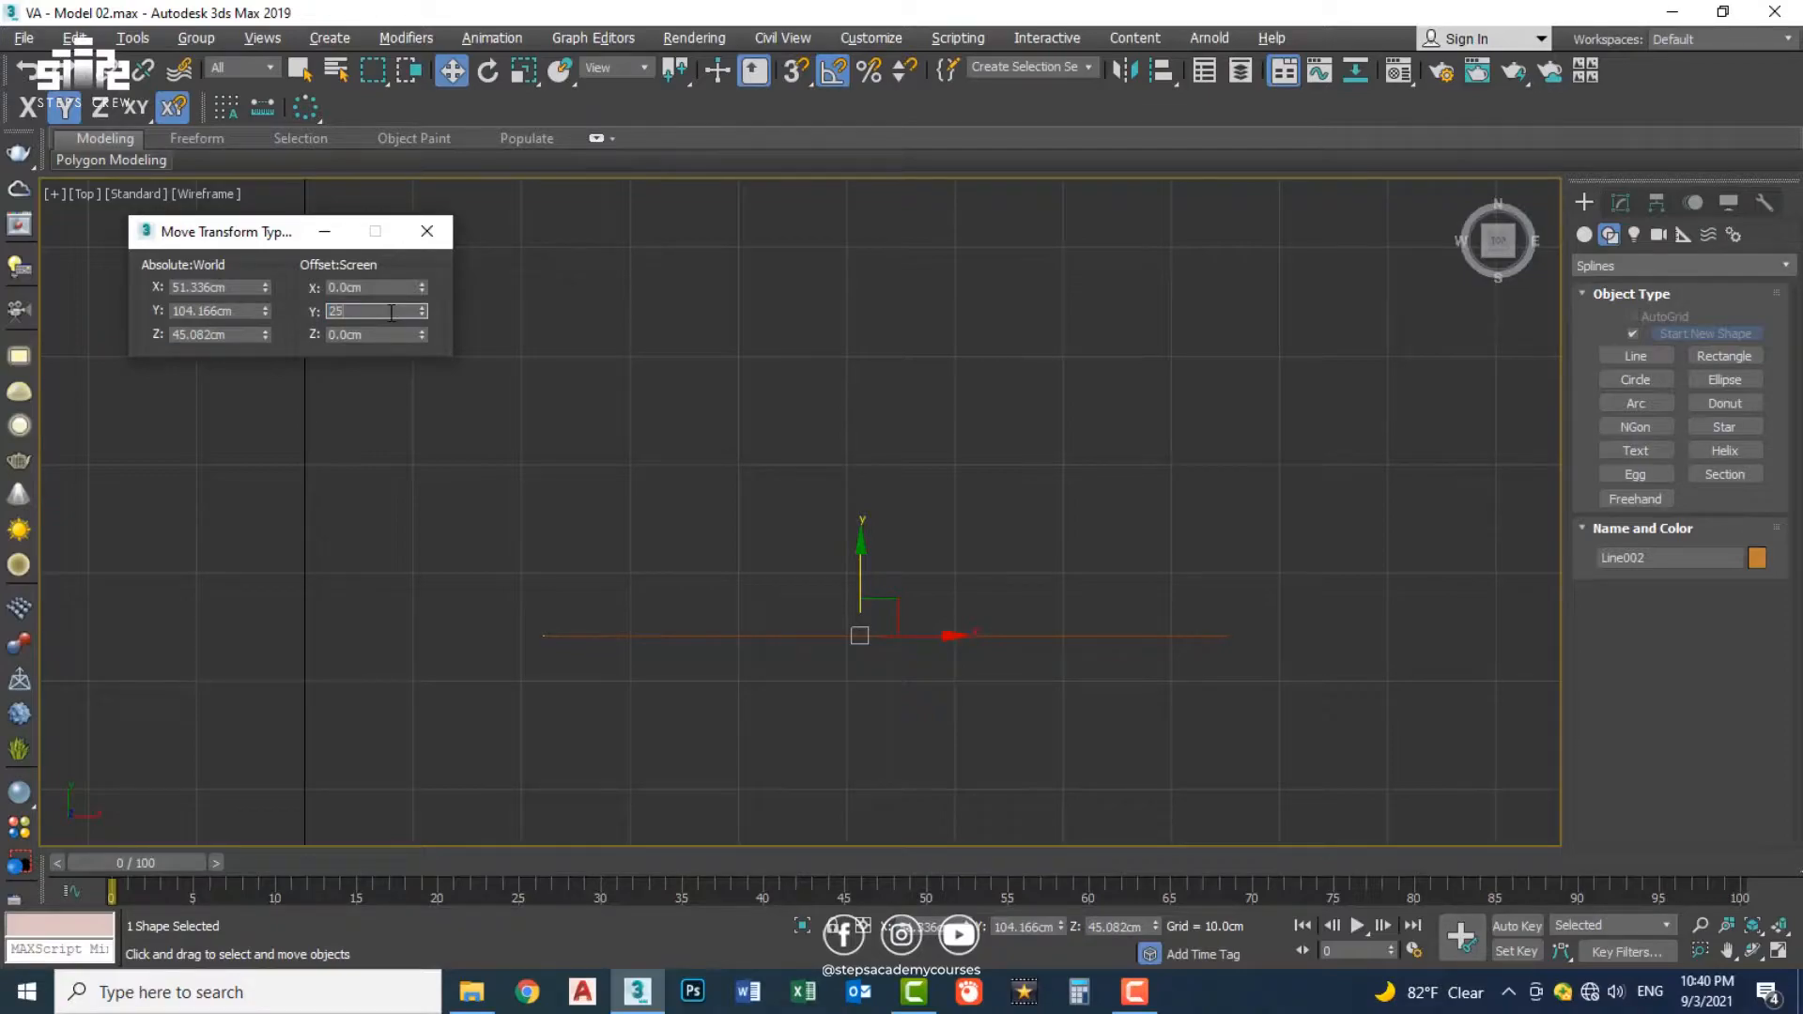
Step: Clone the original profile curve as a Copy and place it on the far side of the middle curve
left_click(826, 636)
key("ctrl+v")
left_click(844, 432)
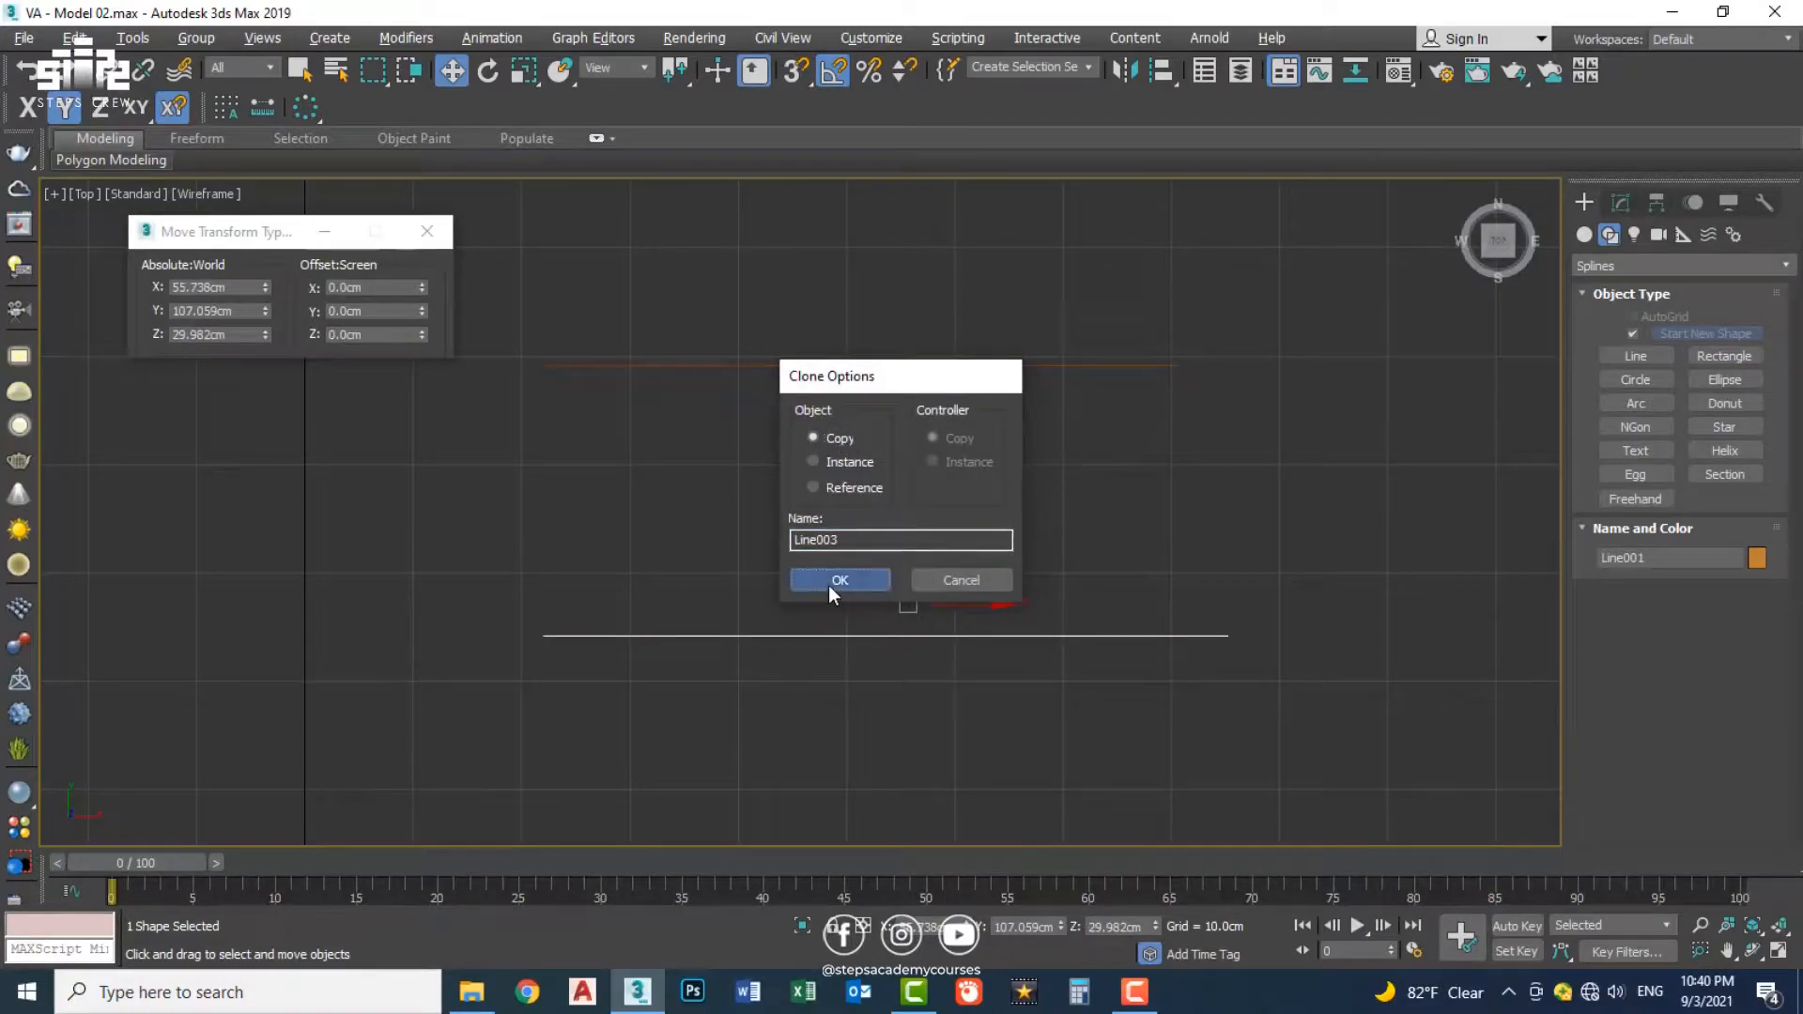
left_click(830, 582)
left_click(427, 231)
Step: Attach the three chair profile curves into a single spline object
key("p")
middle_click_drag(814, 505, 628, 457, "alt")
scroll(590, 375, "up", 3)
left_click(506, 453)
scroll(616, 442, "down", 4)
left_click(1618, 202)
left_click_drag(1778, 714, 1772, 288)
left_click(1635, 688)
left_click(705, 477)
middle_click_drag(833, 439, 991, 417)
scroll(800, 475, "up", 3)
middle_click_drag(854, 414, 864, 381)
key("w")
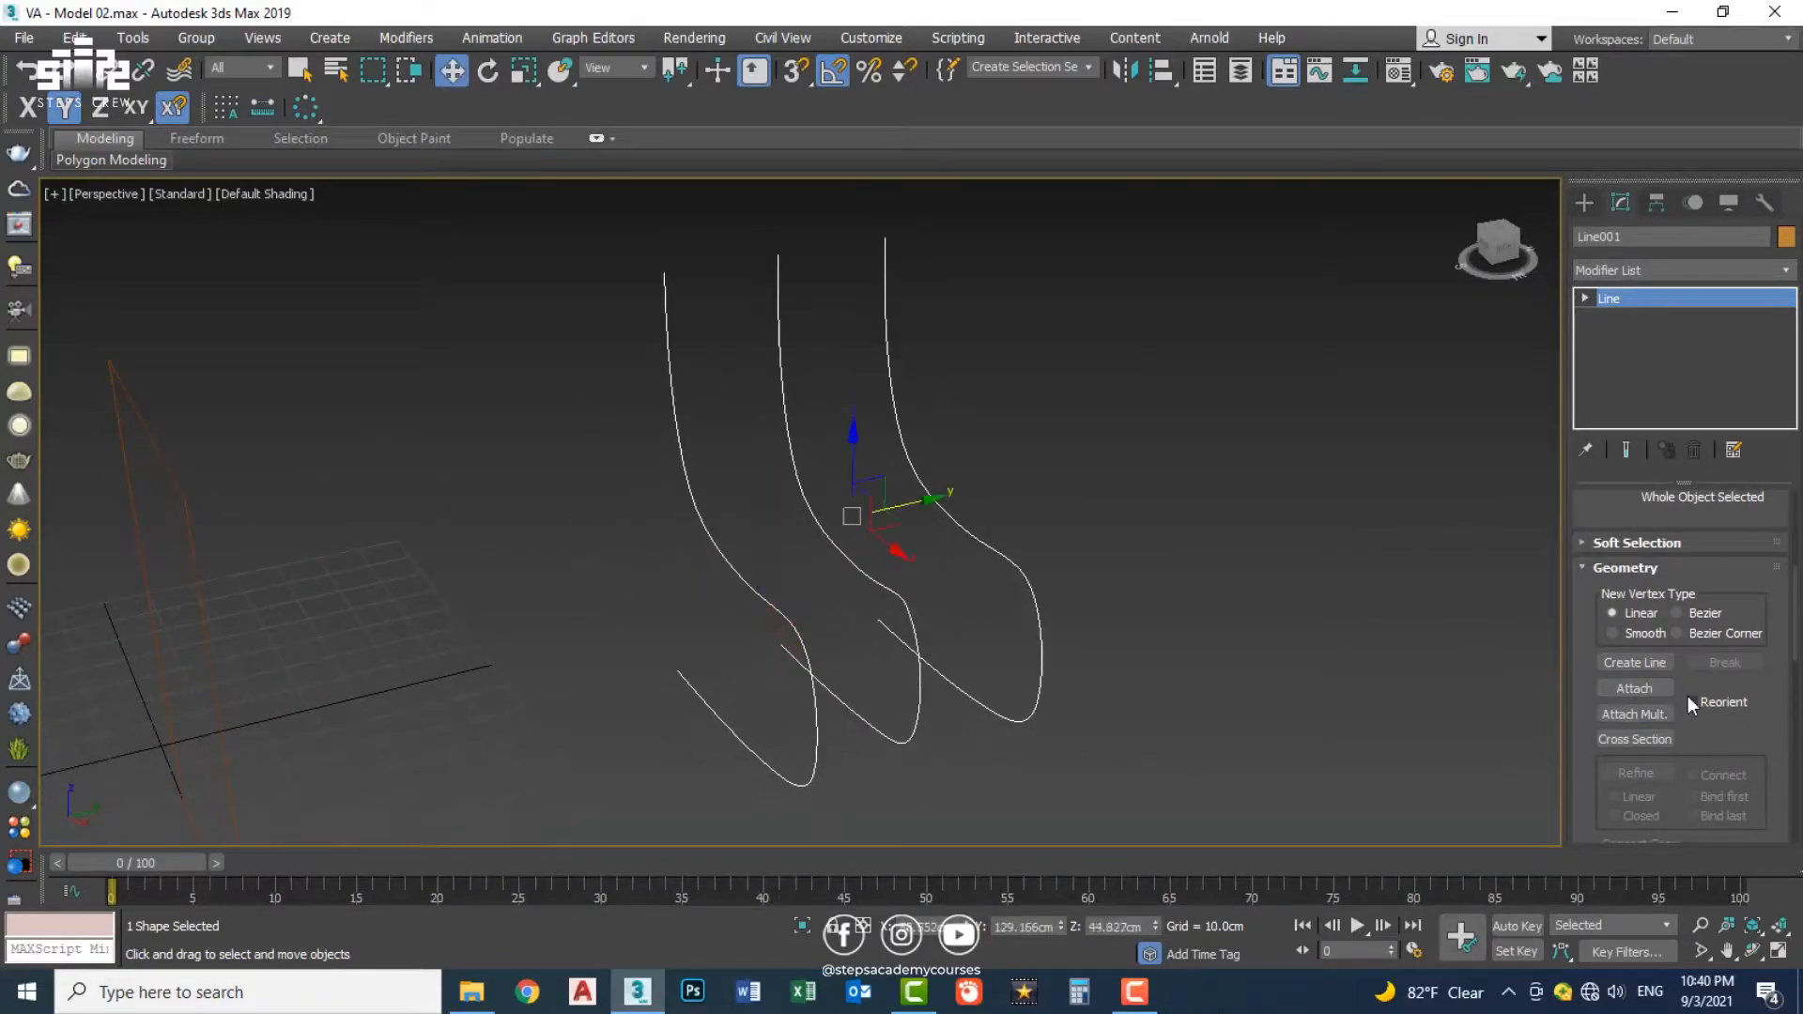
Step: Connect the three profile curves in order with Cross Section, using Smooth as the new vertex type
left_click(1635, 739)
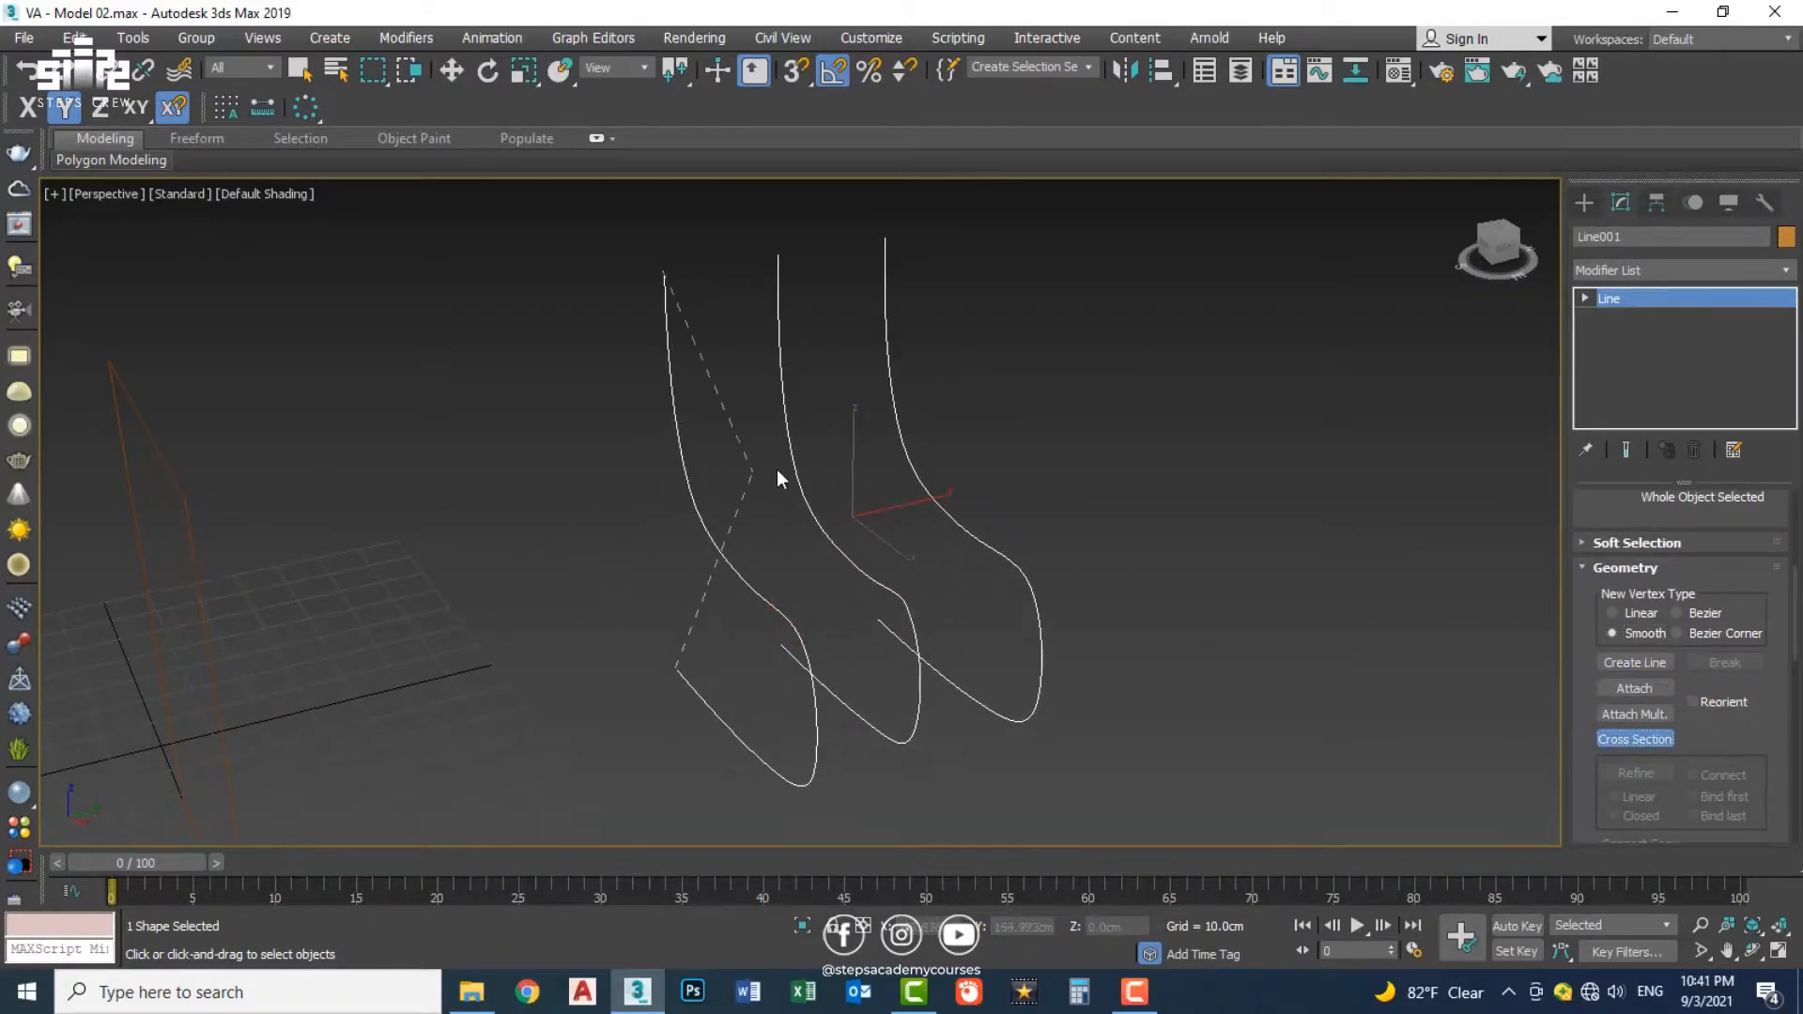
left_click(895, 422)
right_click(1044, 464)
middle_click_drag(902, 463, 939, 427, "alt")
Step: Apply a Surface modifier to the spline cage and display it with edged faces
left_click(1631, 268)
scroll(1631, 268, "down", 20)
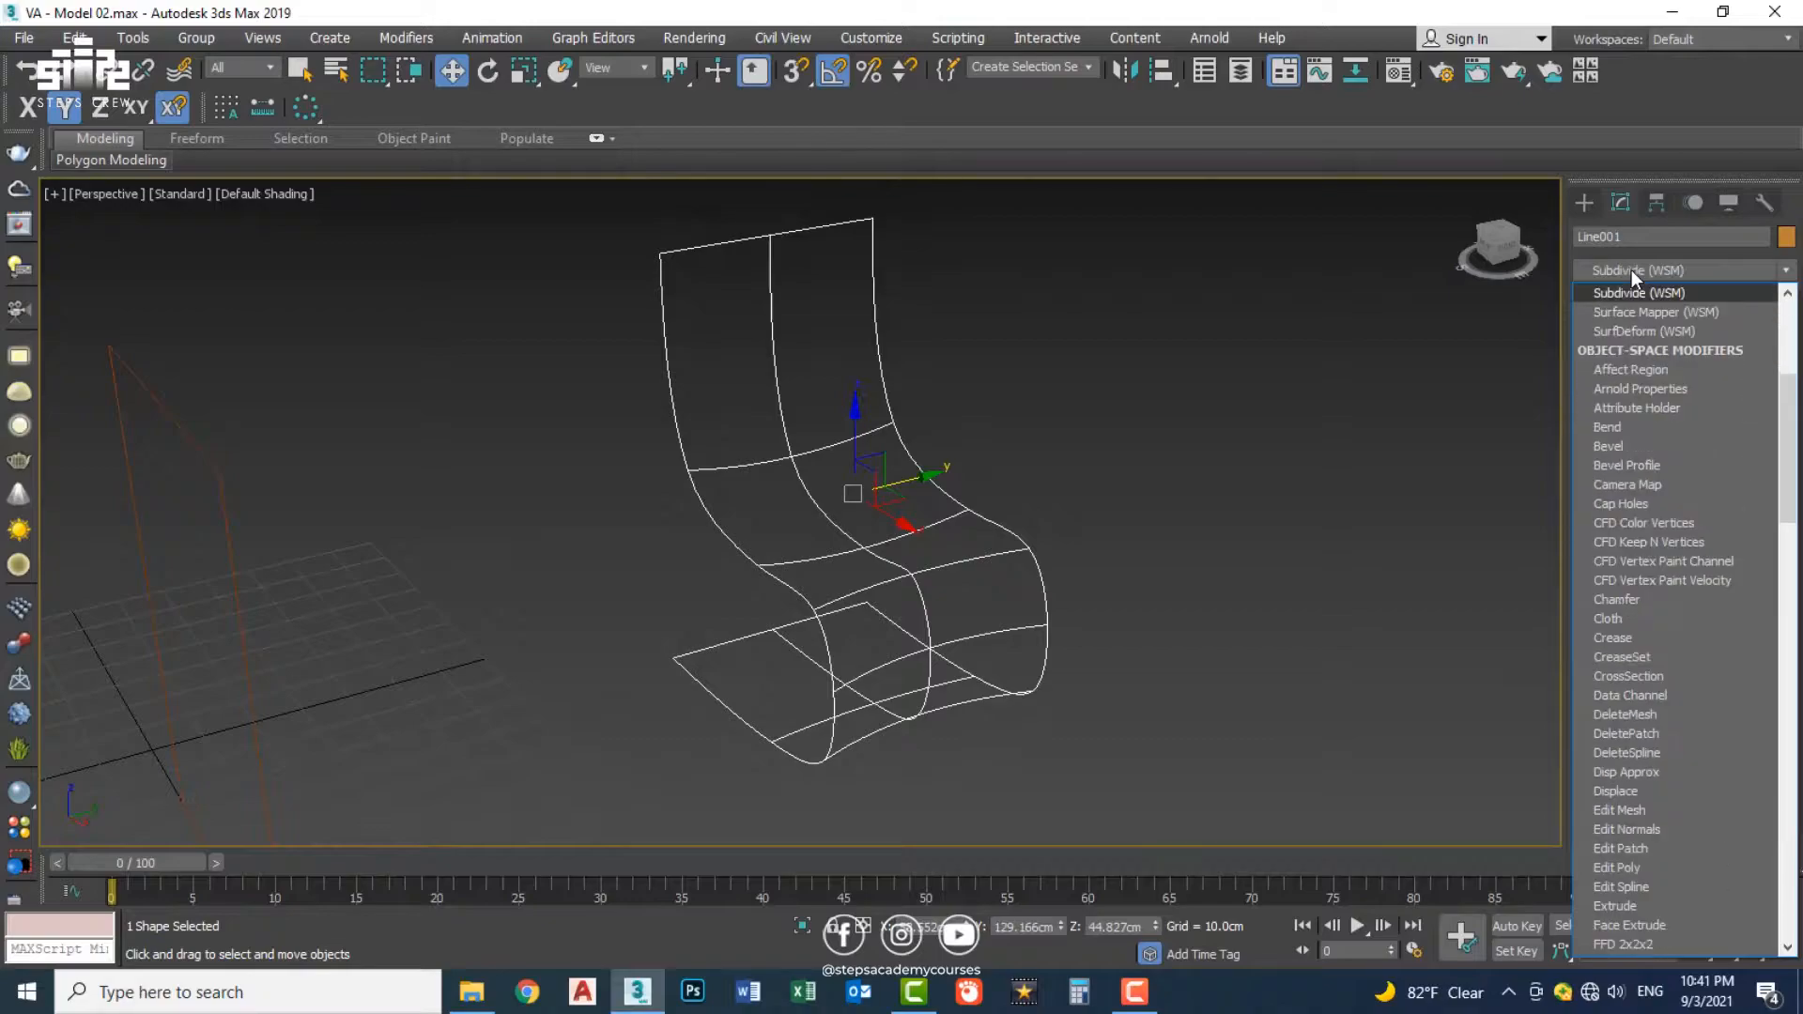
scroll(1690, 775, "down", 3)
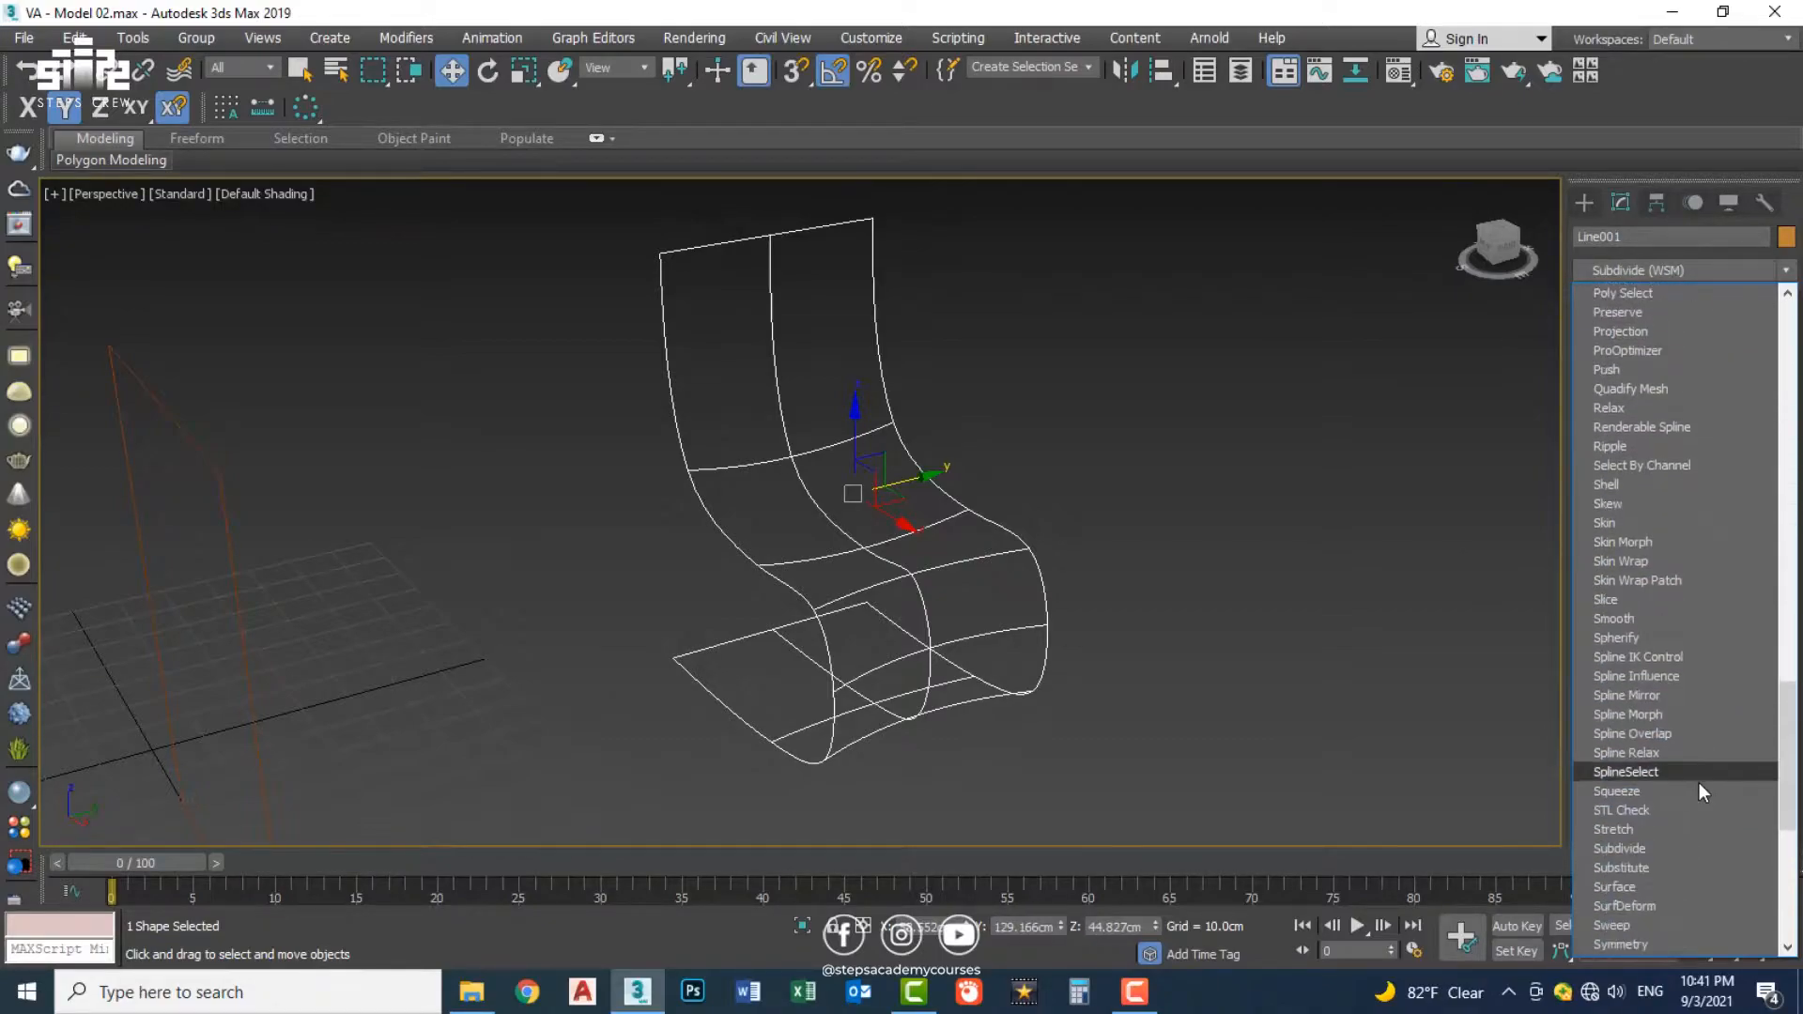
left_click(1652, 892)
key("F4")
mouse_move(1051, 503)
middle_mouse_down("alt")
mouse_move(1194, 480)
mouse_move(1348, 417)
mouse_move(1378, 338)
mouse_move(1292, 479)
mouse_move(1042, 539)
mouse_move(1050, 479)
mouse_move(1024, 508)
middle_mouse_up("alt")
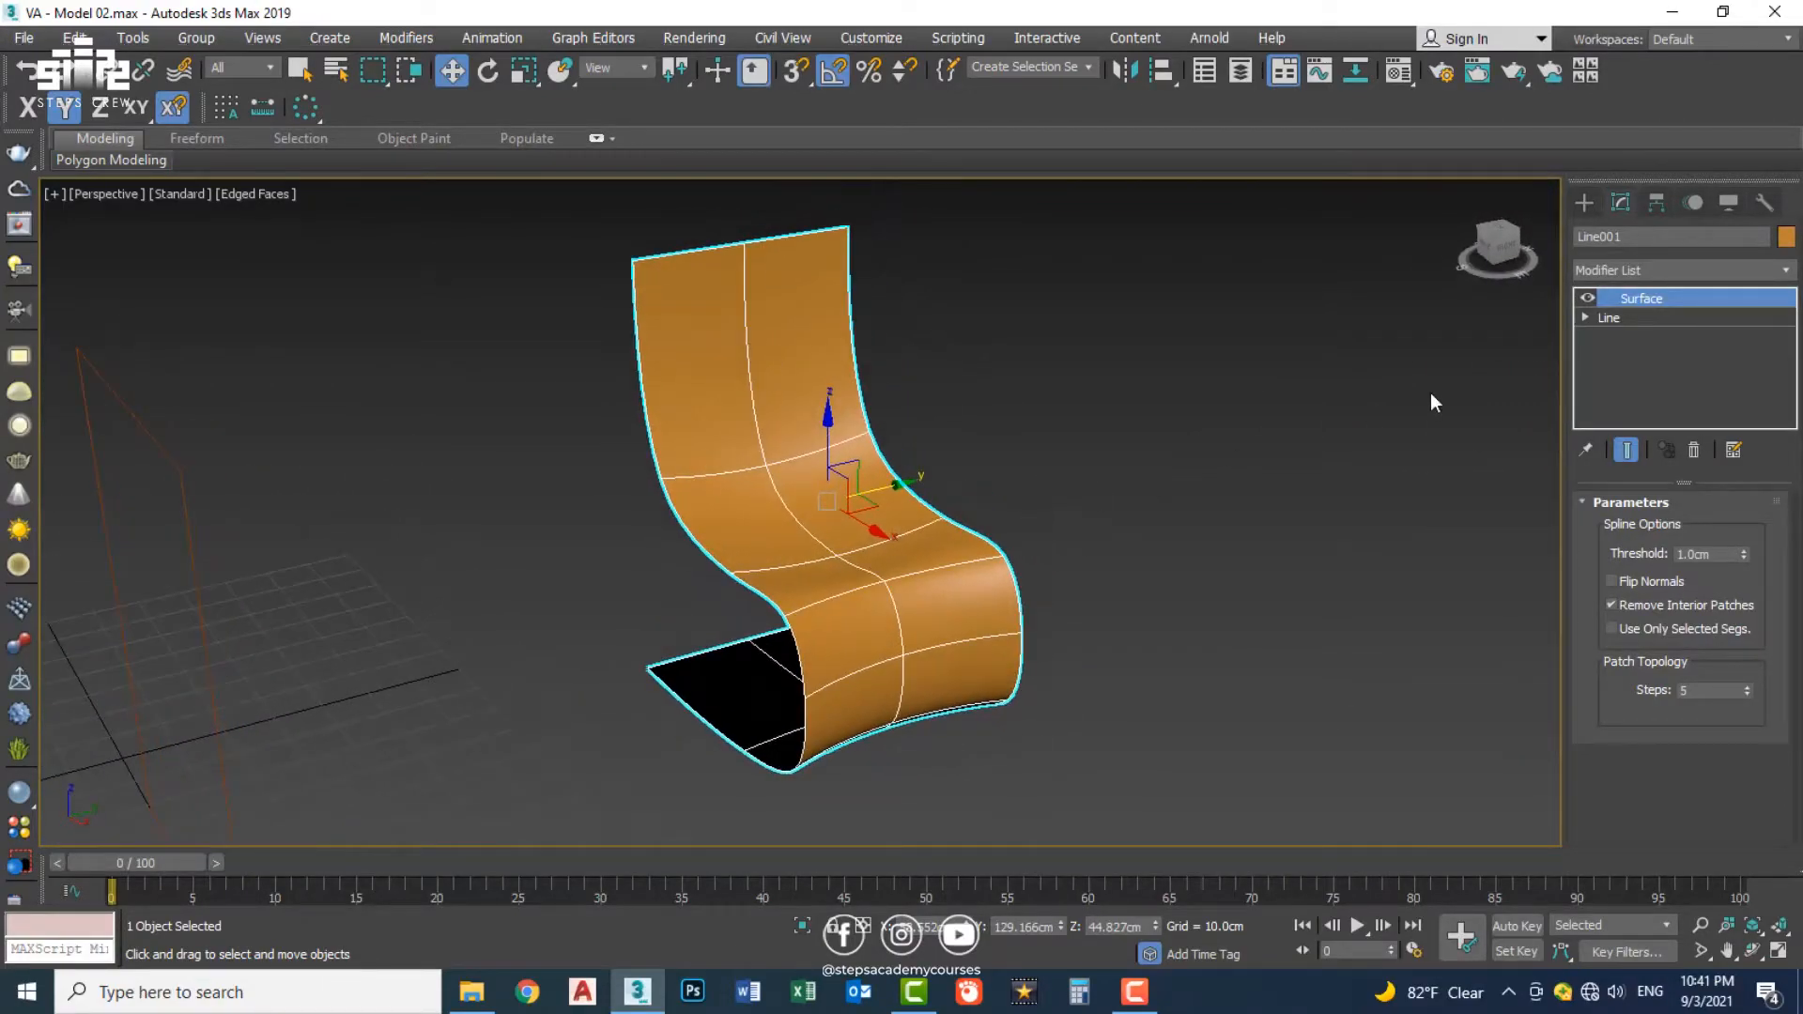
Step: Isolate the chair surface and draw a Section shape around its whole profile in the front view
key("alt+q")
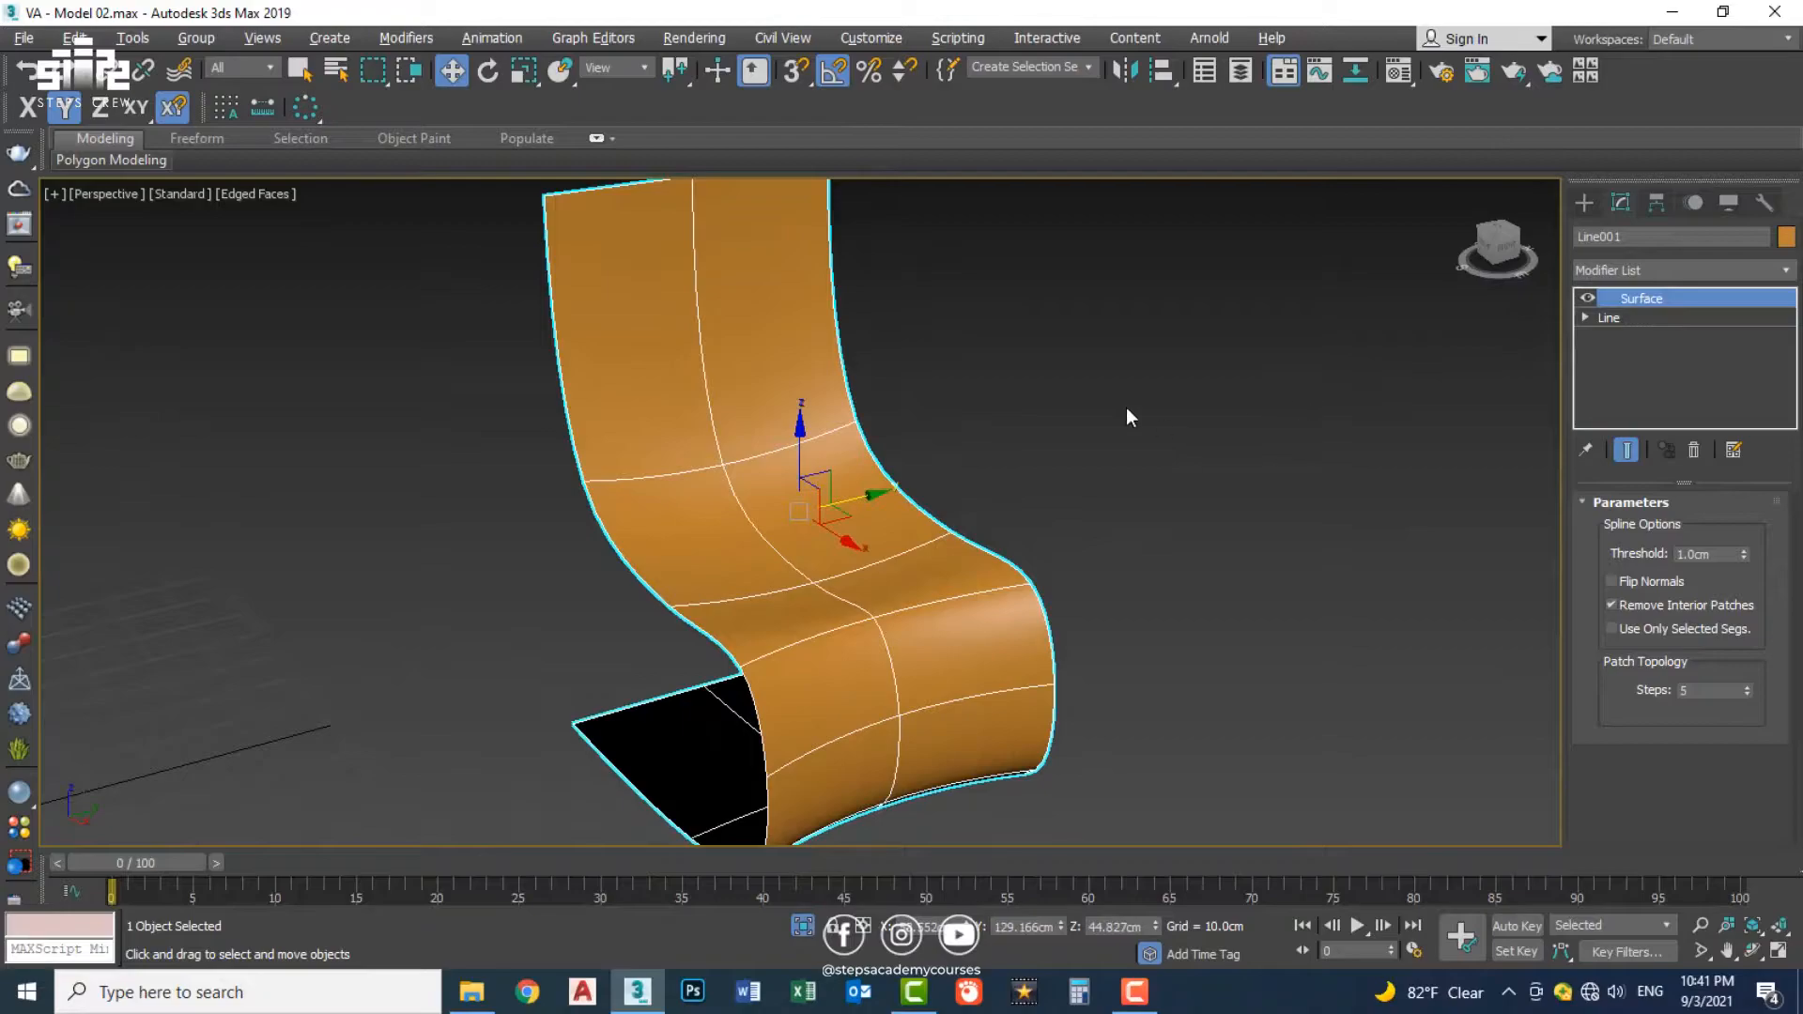
key("alt+w")
middle_click(1039, 382)
key("alt+w")
middle_click_drag(1038, 382, 1087, 397)
scroll(1087, 397, "up", 2)
left_click(1585, 202)
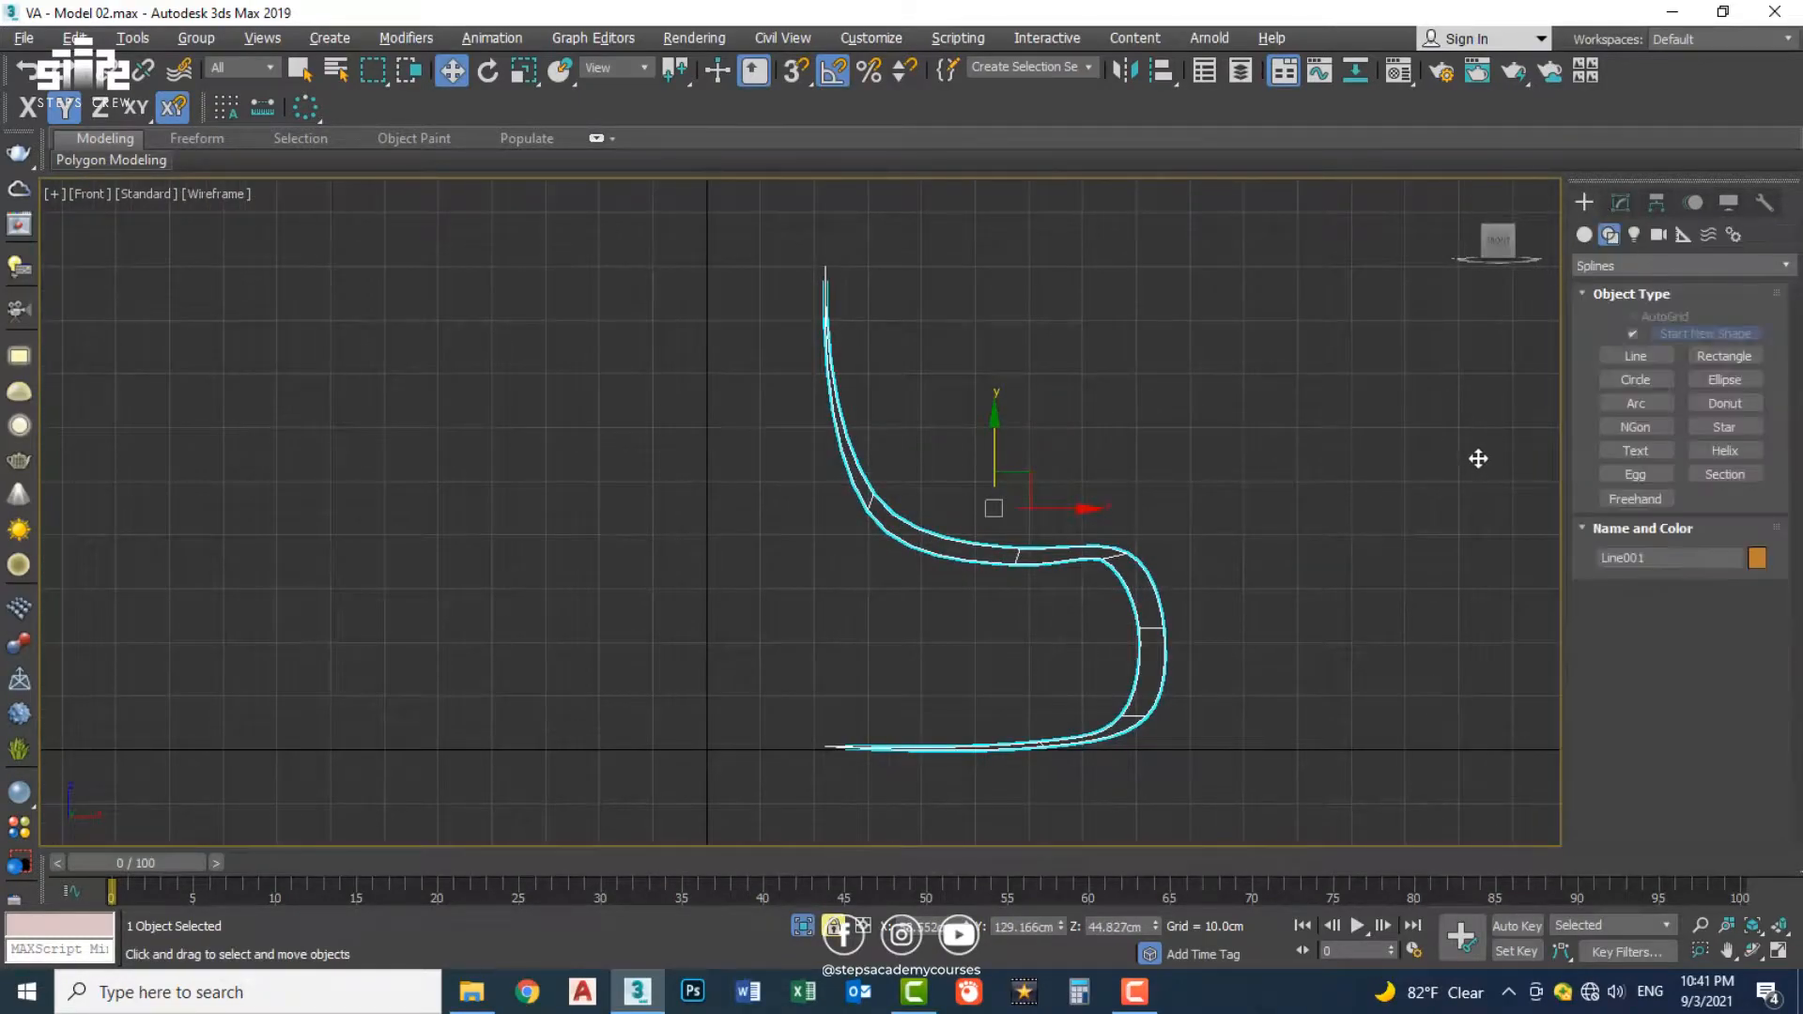
left_click(1725, 475)
left_click_drag(993, 511, 1181, 768)
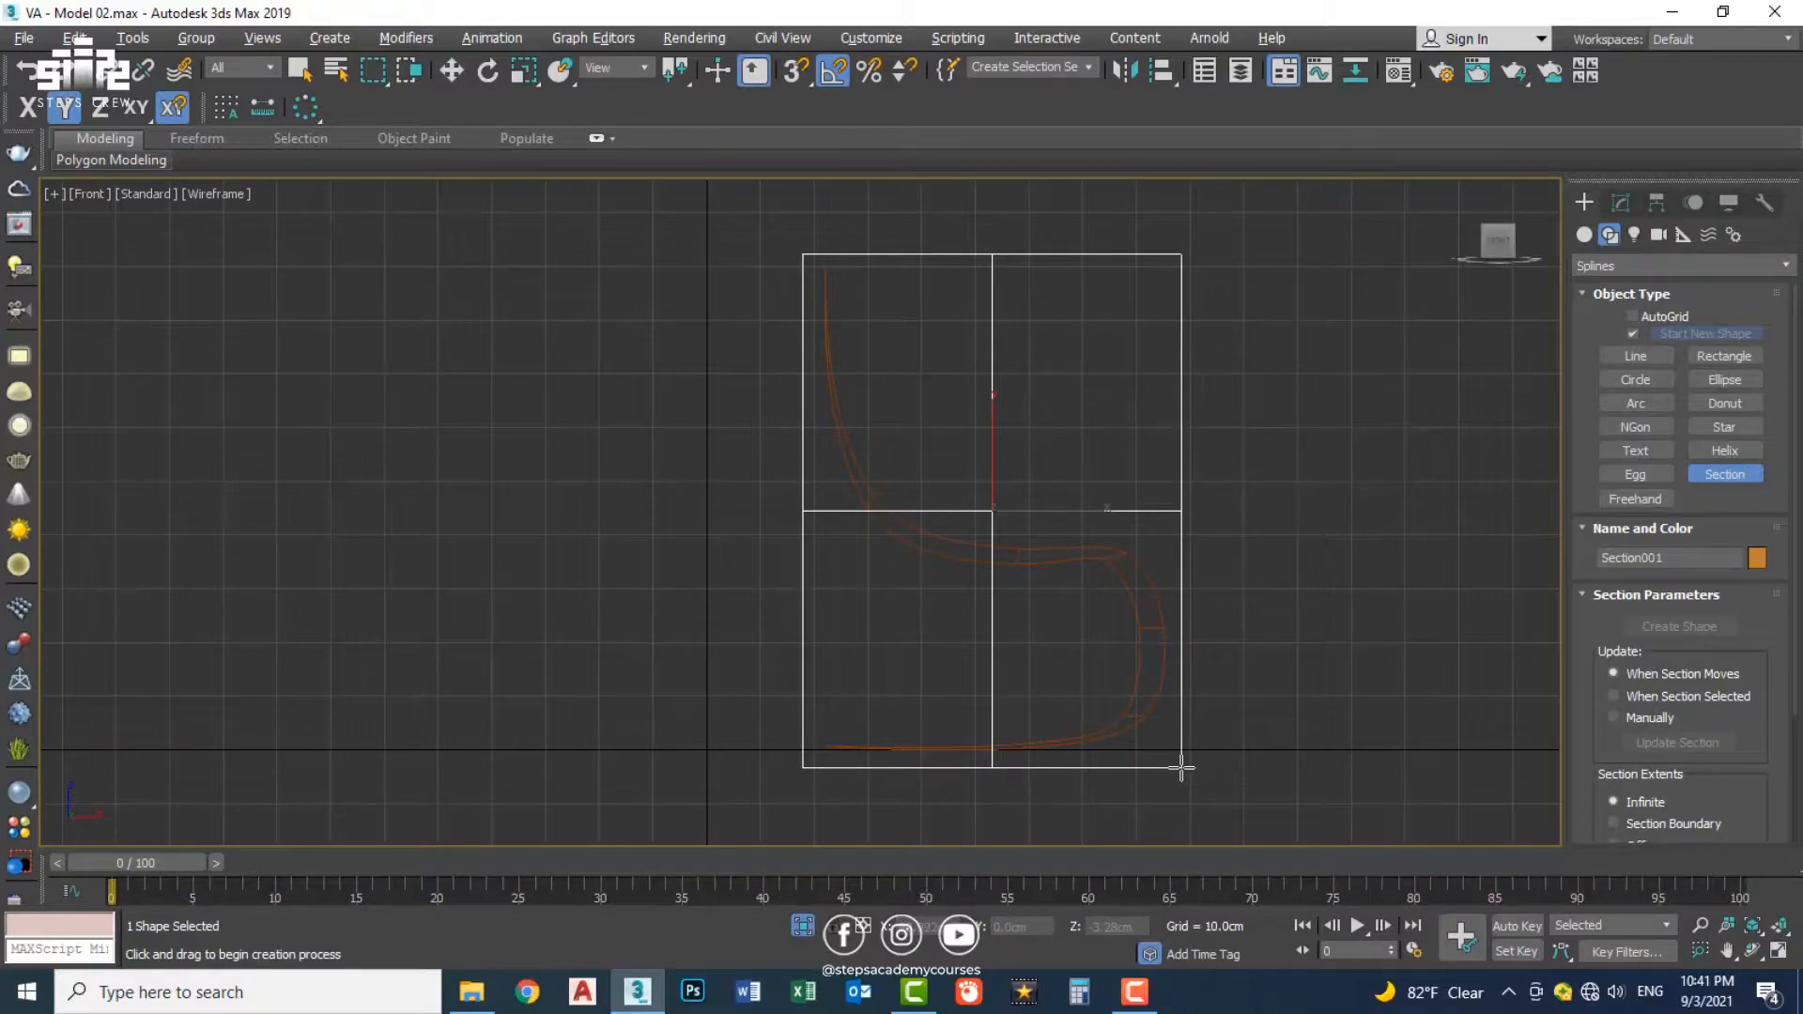
Step: In the top view, hide the grid and move the section plane to the chair's near side edge
right_click(1176, 715)
key("t")
scroll(997, 639, "down", 5)
key("g")
left_click_drag(950, 768, 949, 593)
scroll(950, 593, "up", 2)
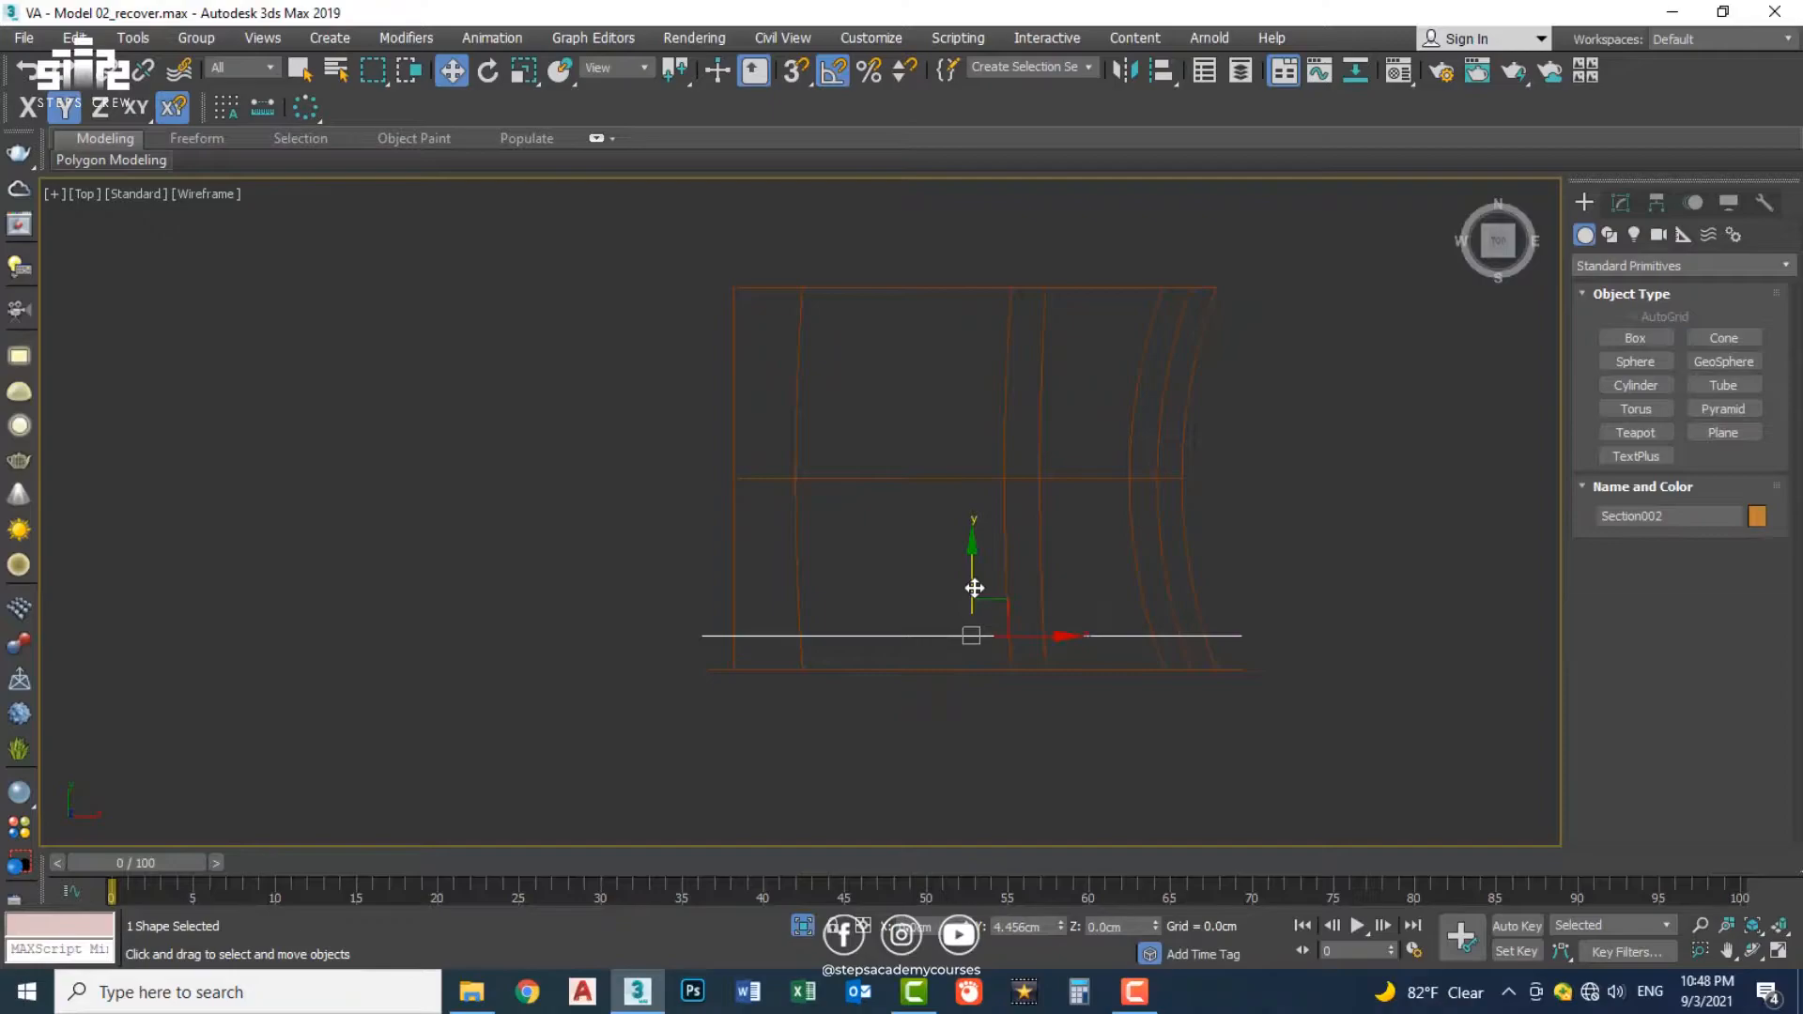
Step: Duplicate the section plane at equal intervals across the chair's width and delete the extra one beyond the far edge
key("ctrl+v")
left_click(899, 592)
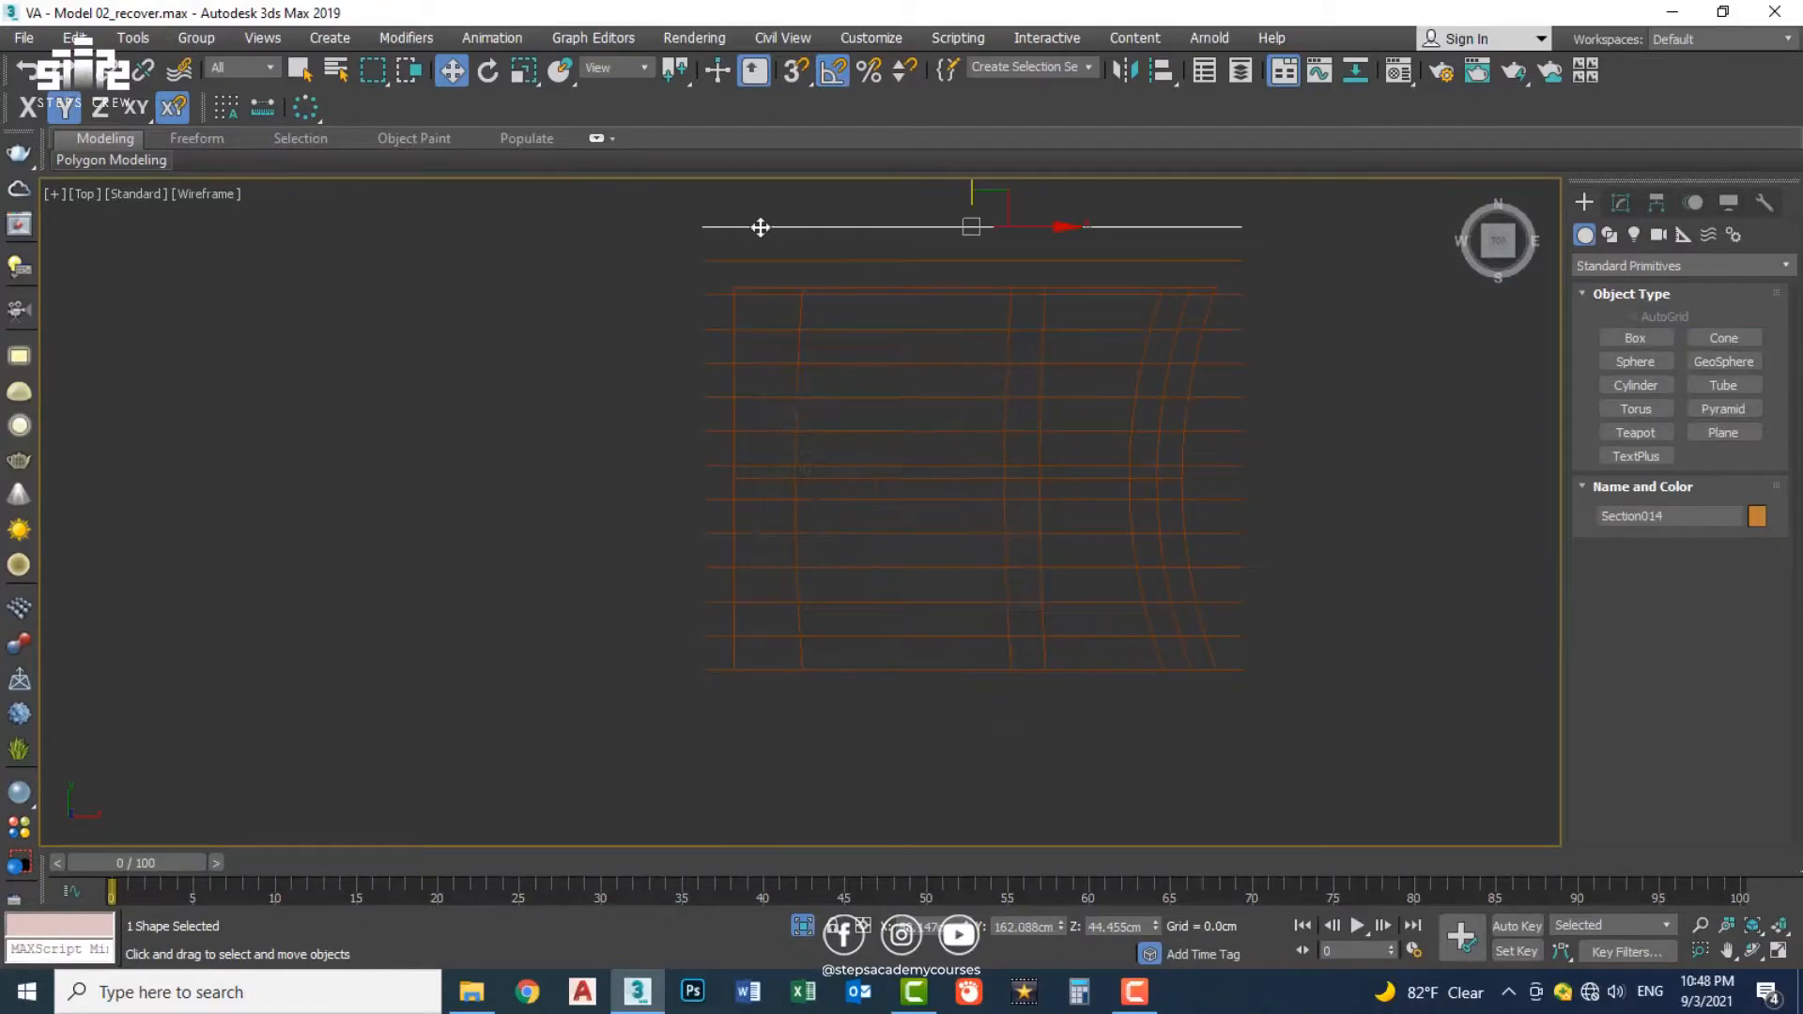
key("Delete")
Step: Select all 12 section planes and snap them together to the middle of the chair's width
left_click_drag(668, 262, 657, 695)
key("s")
left_click_drag(961, 445, 920, 483)
key("s")
key("p")
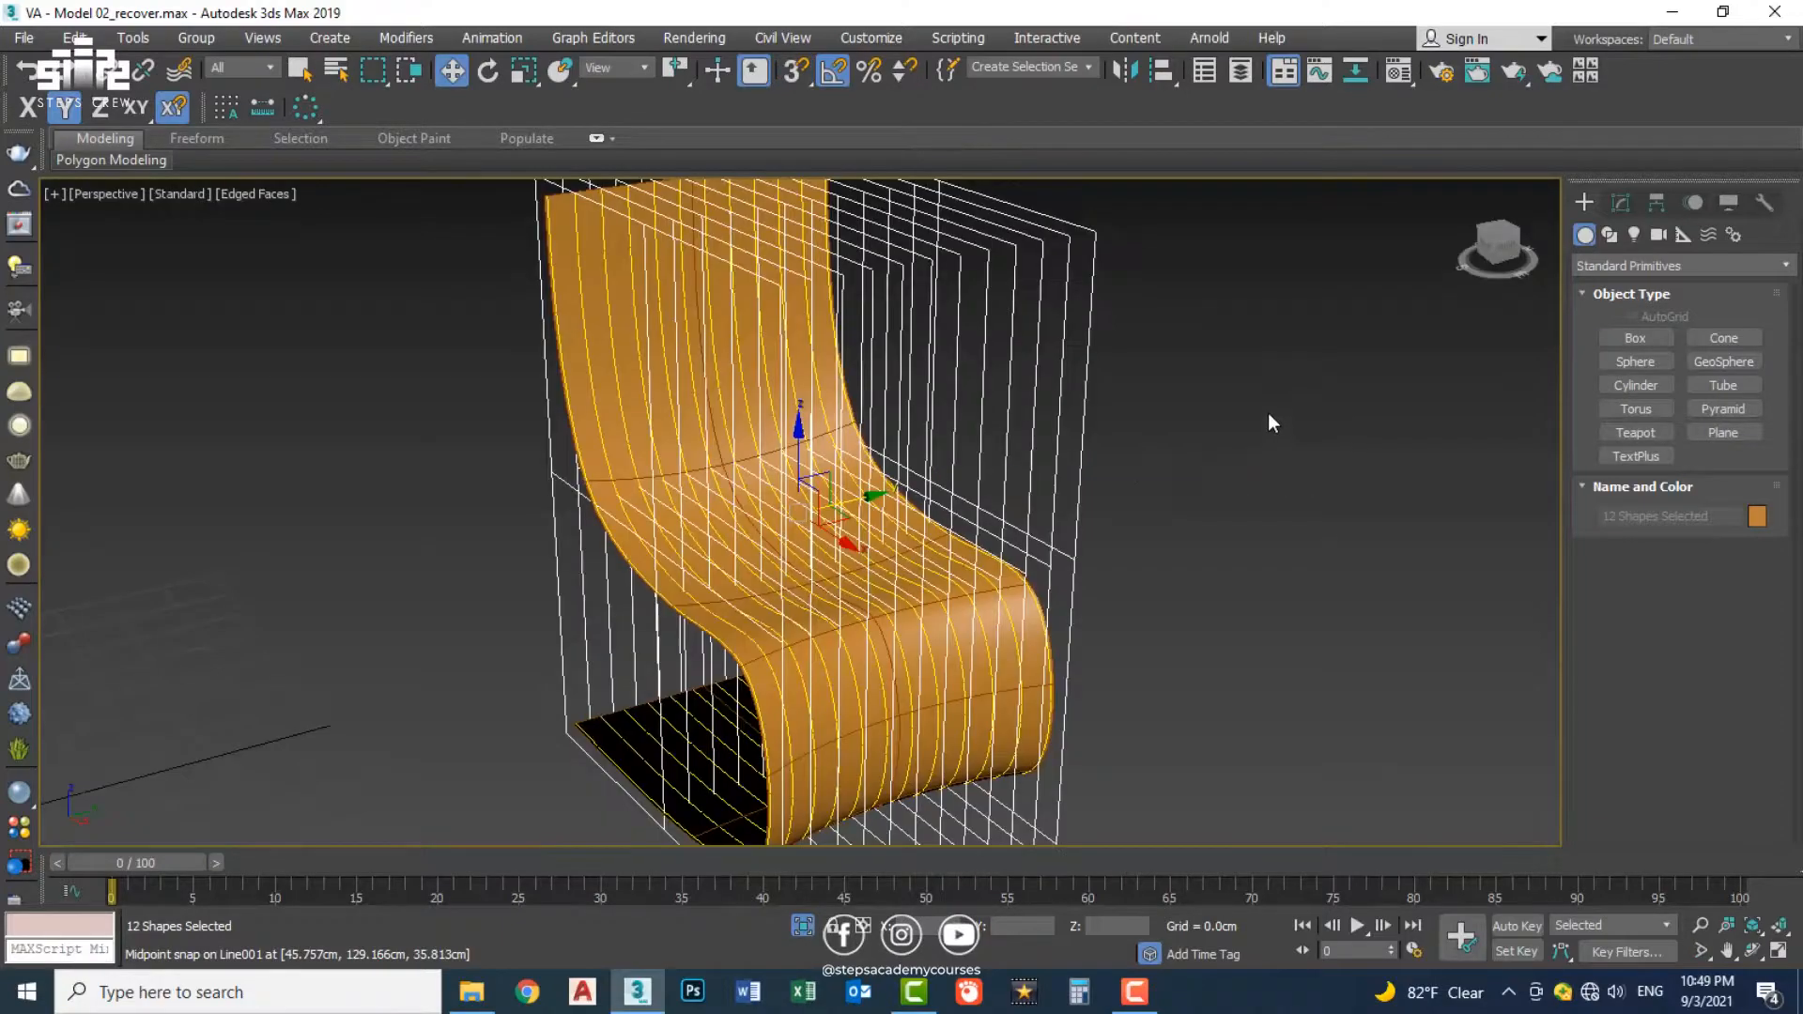
Step: Convert the selected sections to Editable Splines and move them along Y clear of the chair surface
right_click(992, 331)
left_click(1258, 582)
scroll(926, 477, "down", 3)
left_click_drag(893, 487, 1239, 400)
left_click(1287, 398)
Step: Attach all the other section splines, Section002 to Section012, to the first section spline in one multiple attach
middle_click_drag(1283, 400, 983, 528)
scroll(876, 541, "up", 3)
left_click(820, 568)
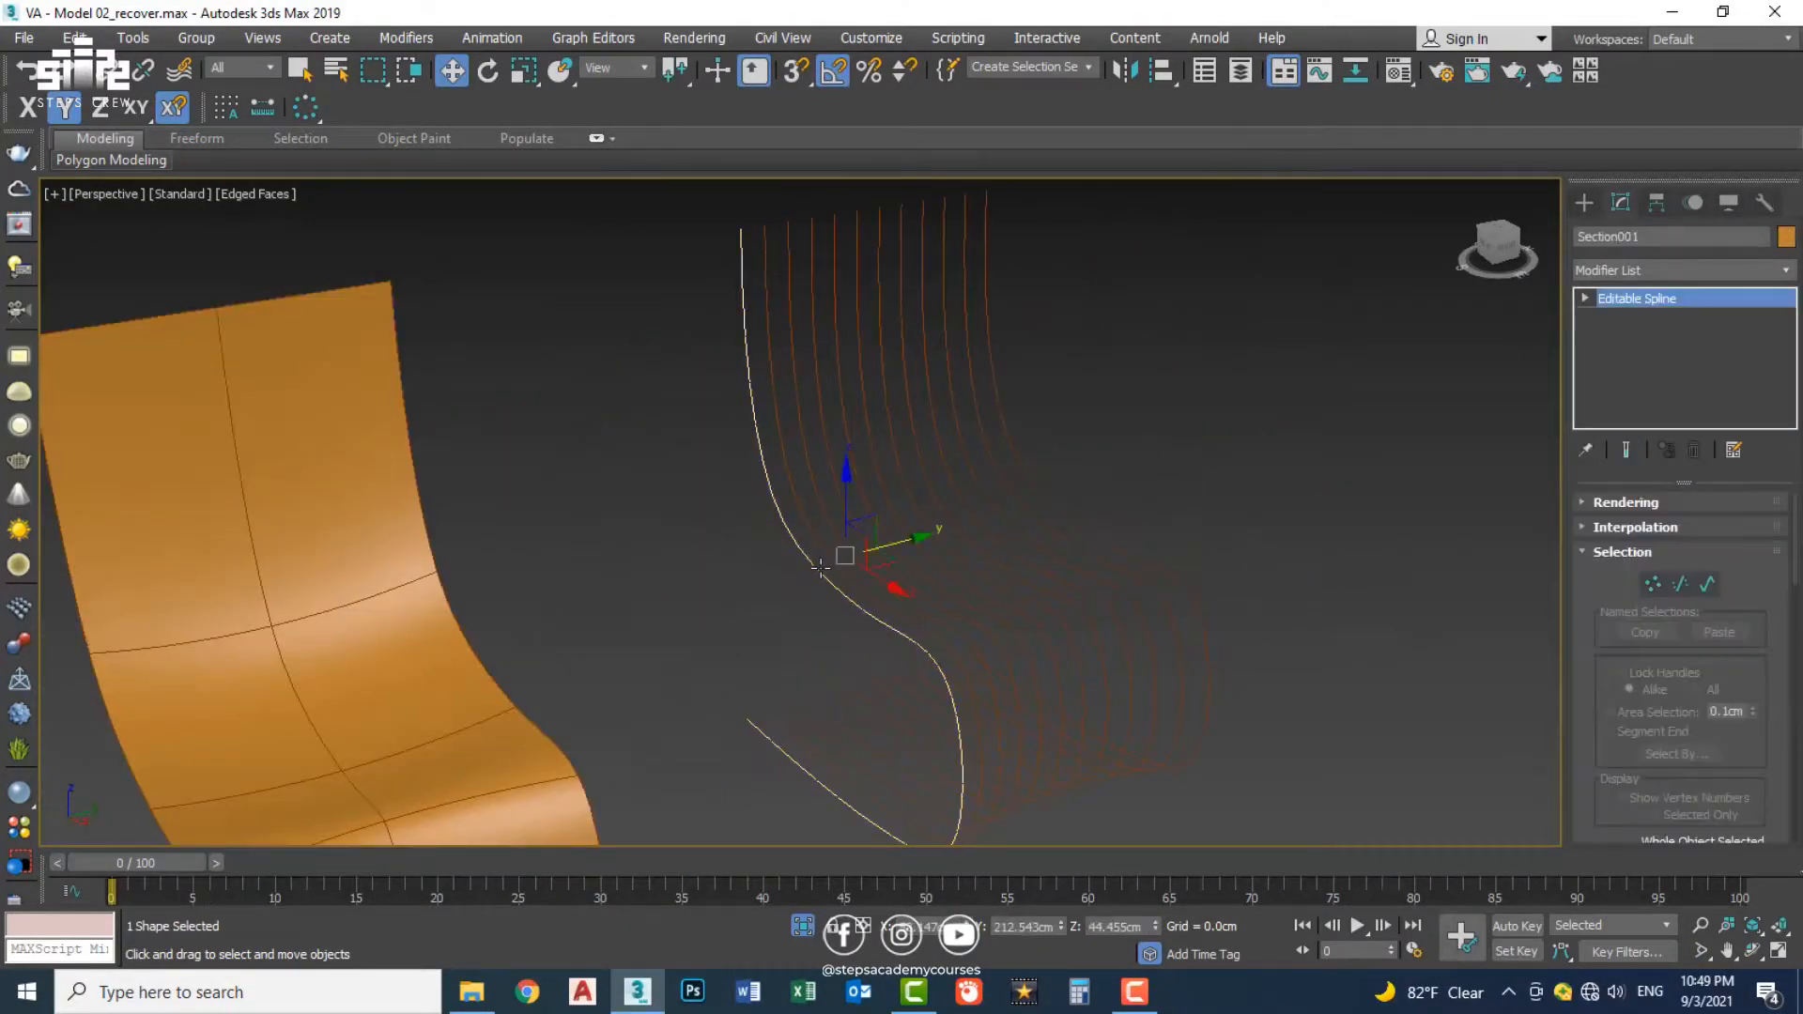
scroll(1596, 620, "down", 5)
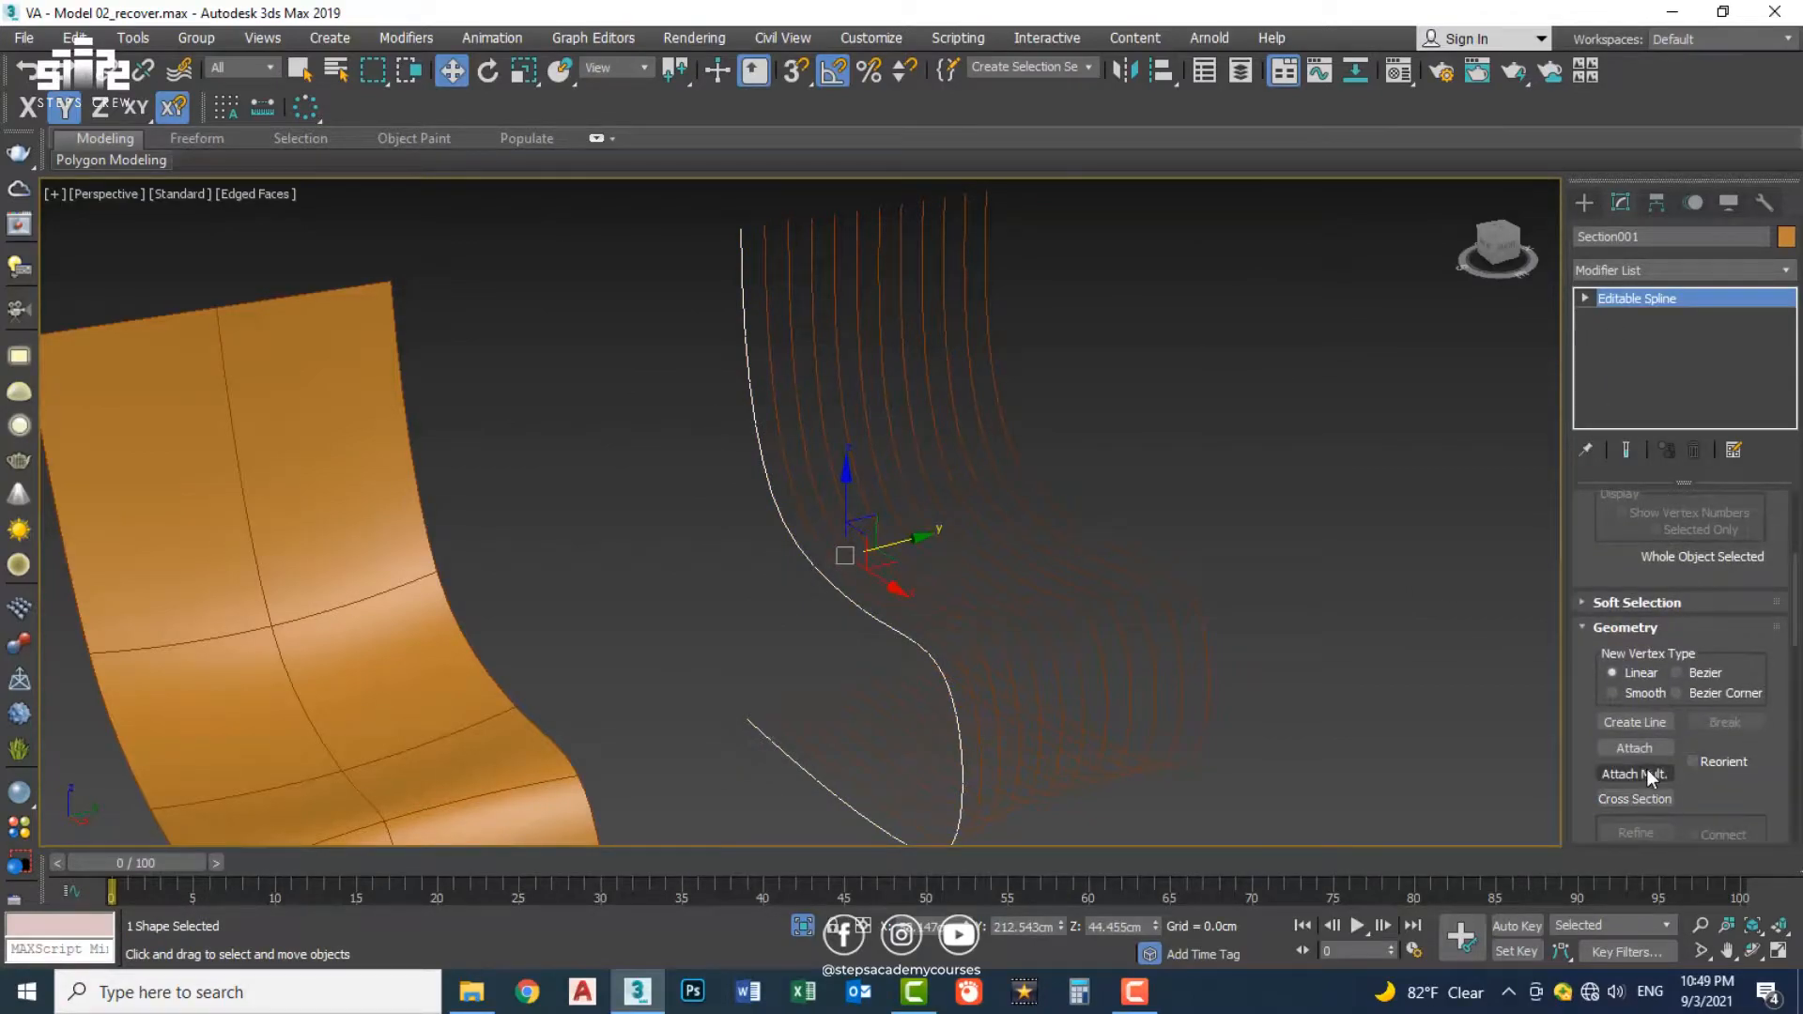
left_click(1647, 772)
left_click_drag(193, 156, 173, 353)
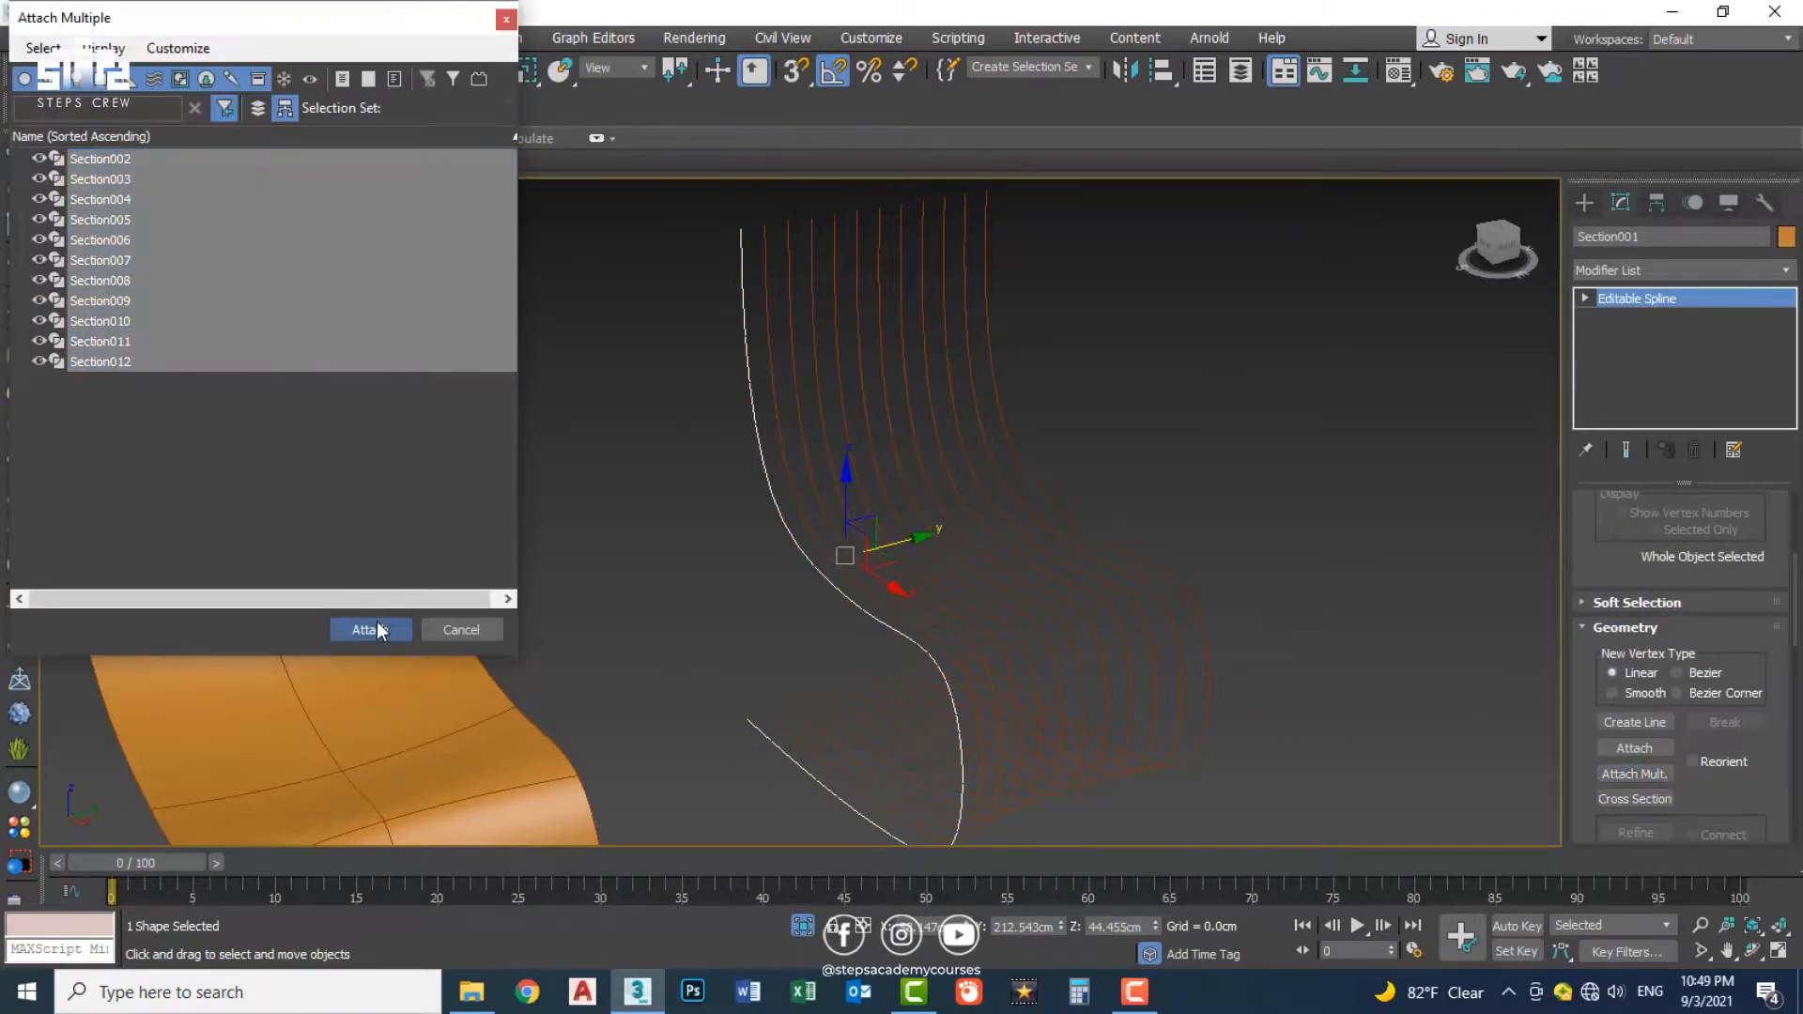
left_click(375, 621)
Step: Center the combined spline's pivot to the object and save the file
left_click(1657, 204)
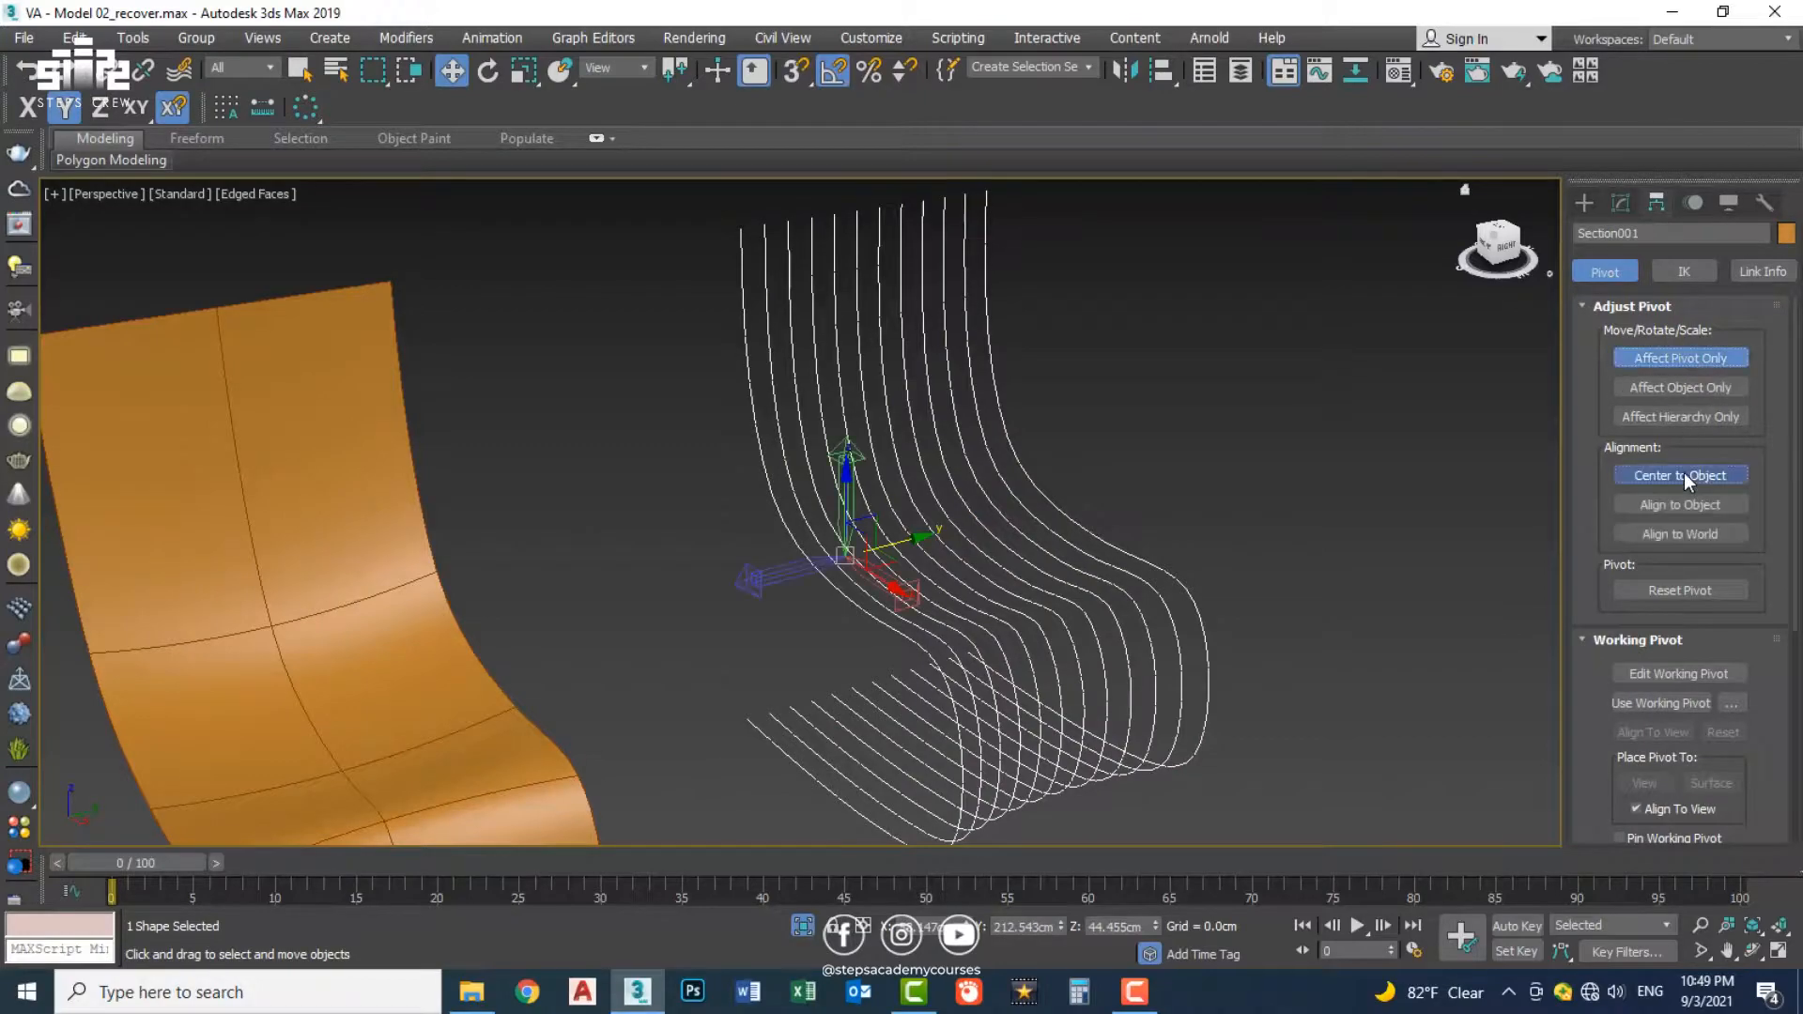
left_click(1682, 476)
key("ctrl+s")
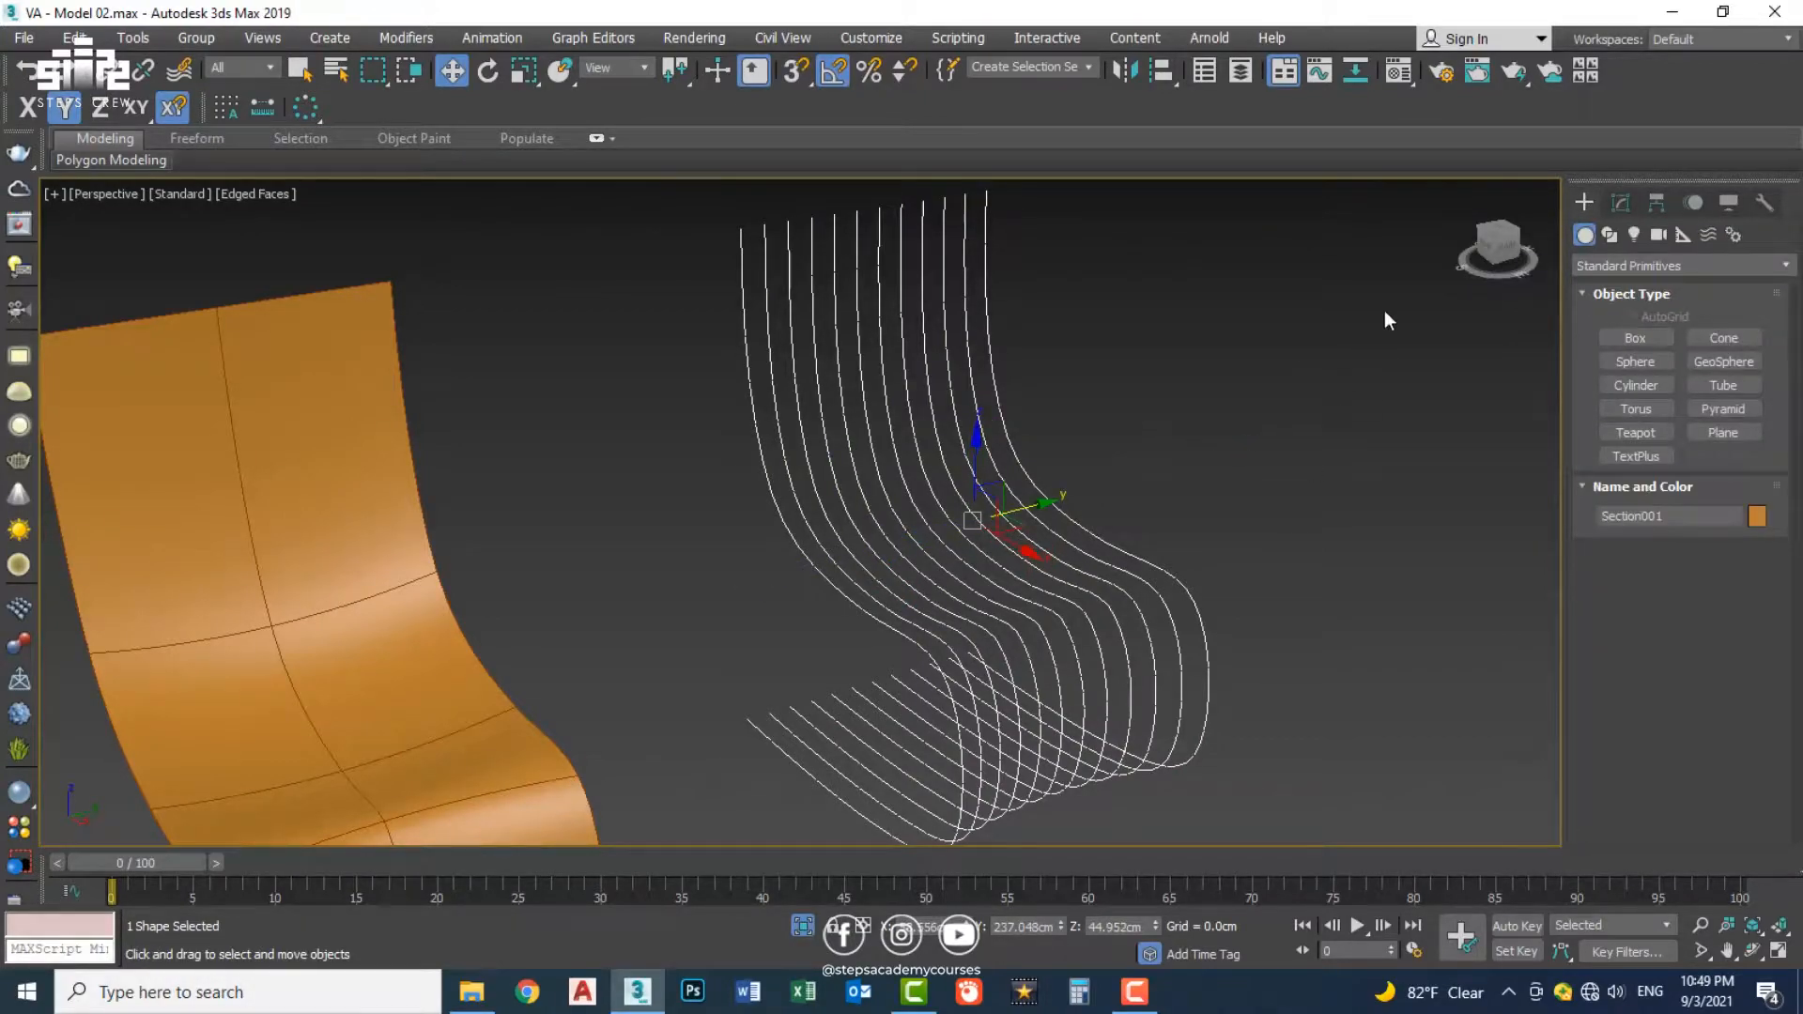
Step: Select all vertices of the combined spline and weld them with a 0.1 cm threshold
left_click(1619, 202)
key("1")
key("ctrl+a")
left_click_drag(1707, 757, 1684, 580)
left_click(1647, 638)
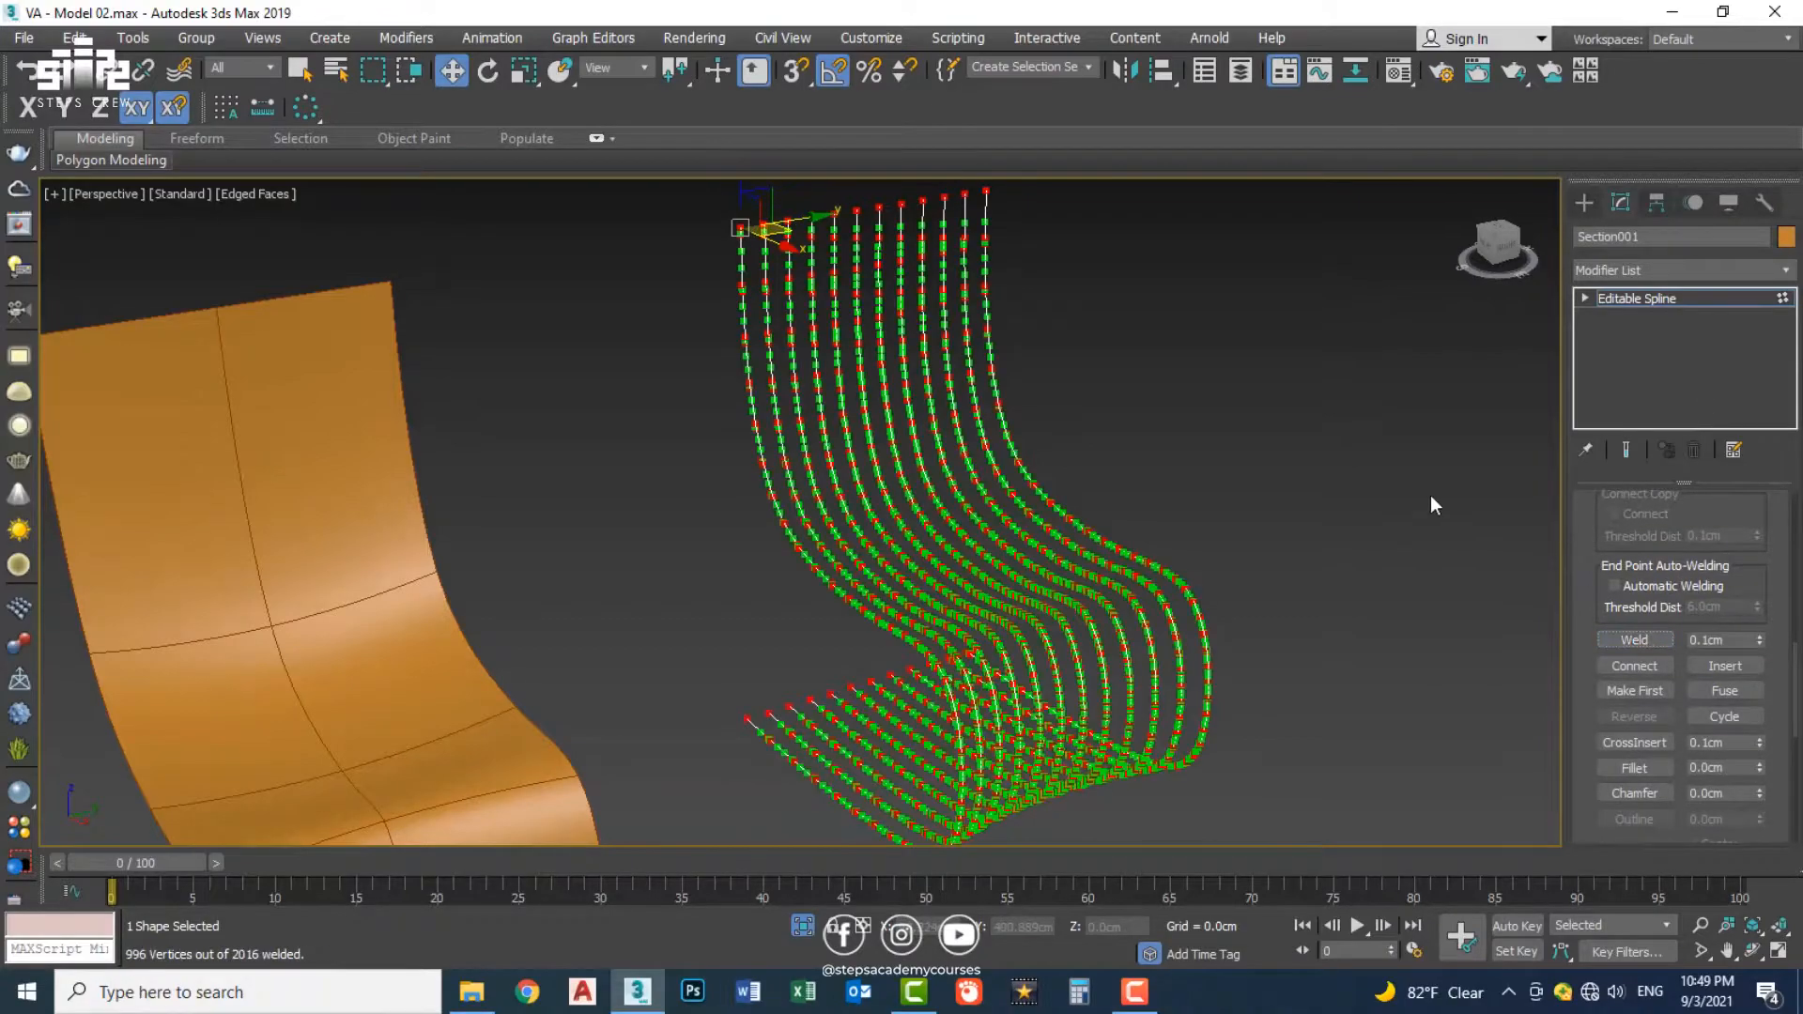
left_click(1672, 296)
Step: Add a Sweep modifier to the combined spline and use the built-in Bar section
left_click(1666, 272)
type("sw")
key("Return")
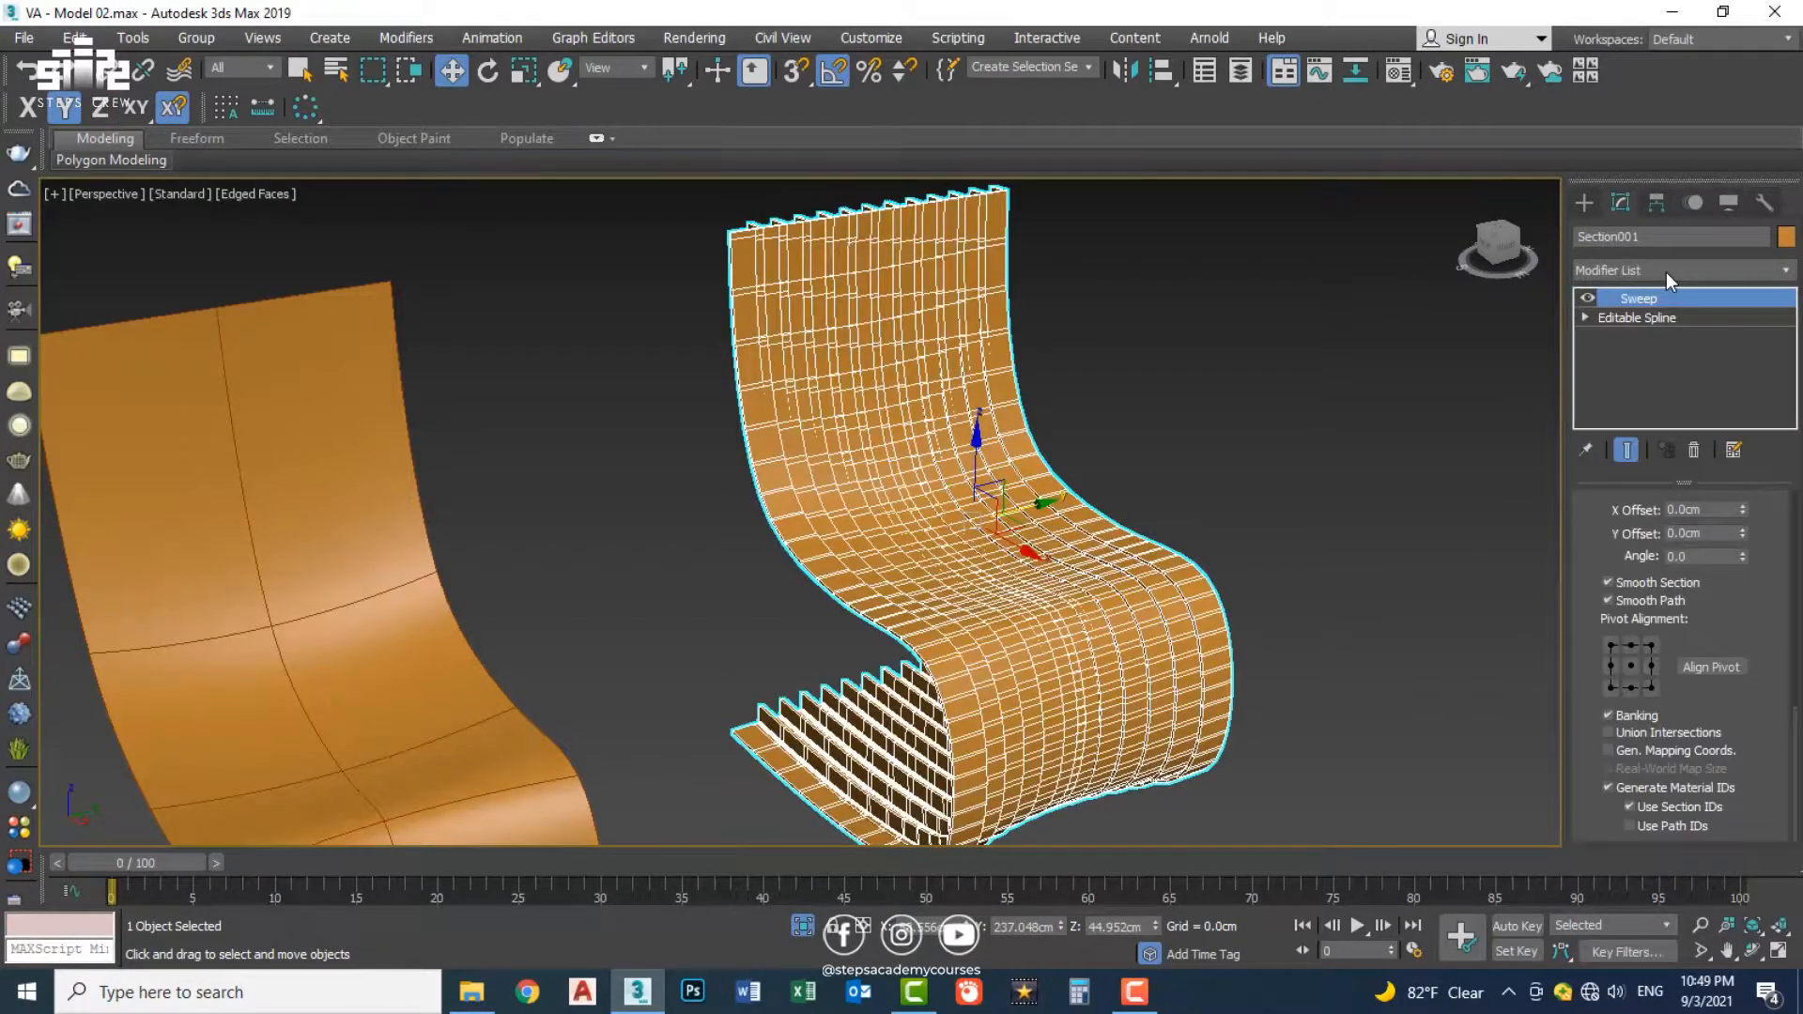
scroll(1797, 827, "up", 5)
scroll(933, 301, "up", 3)
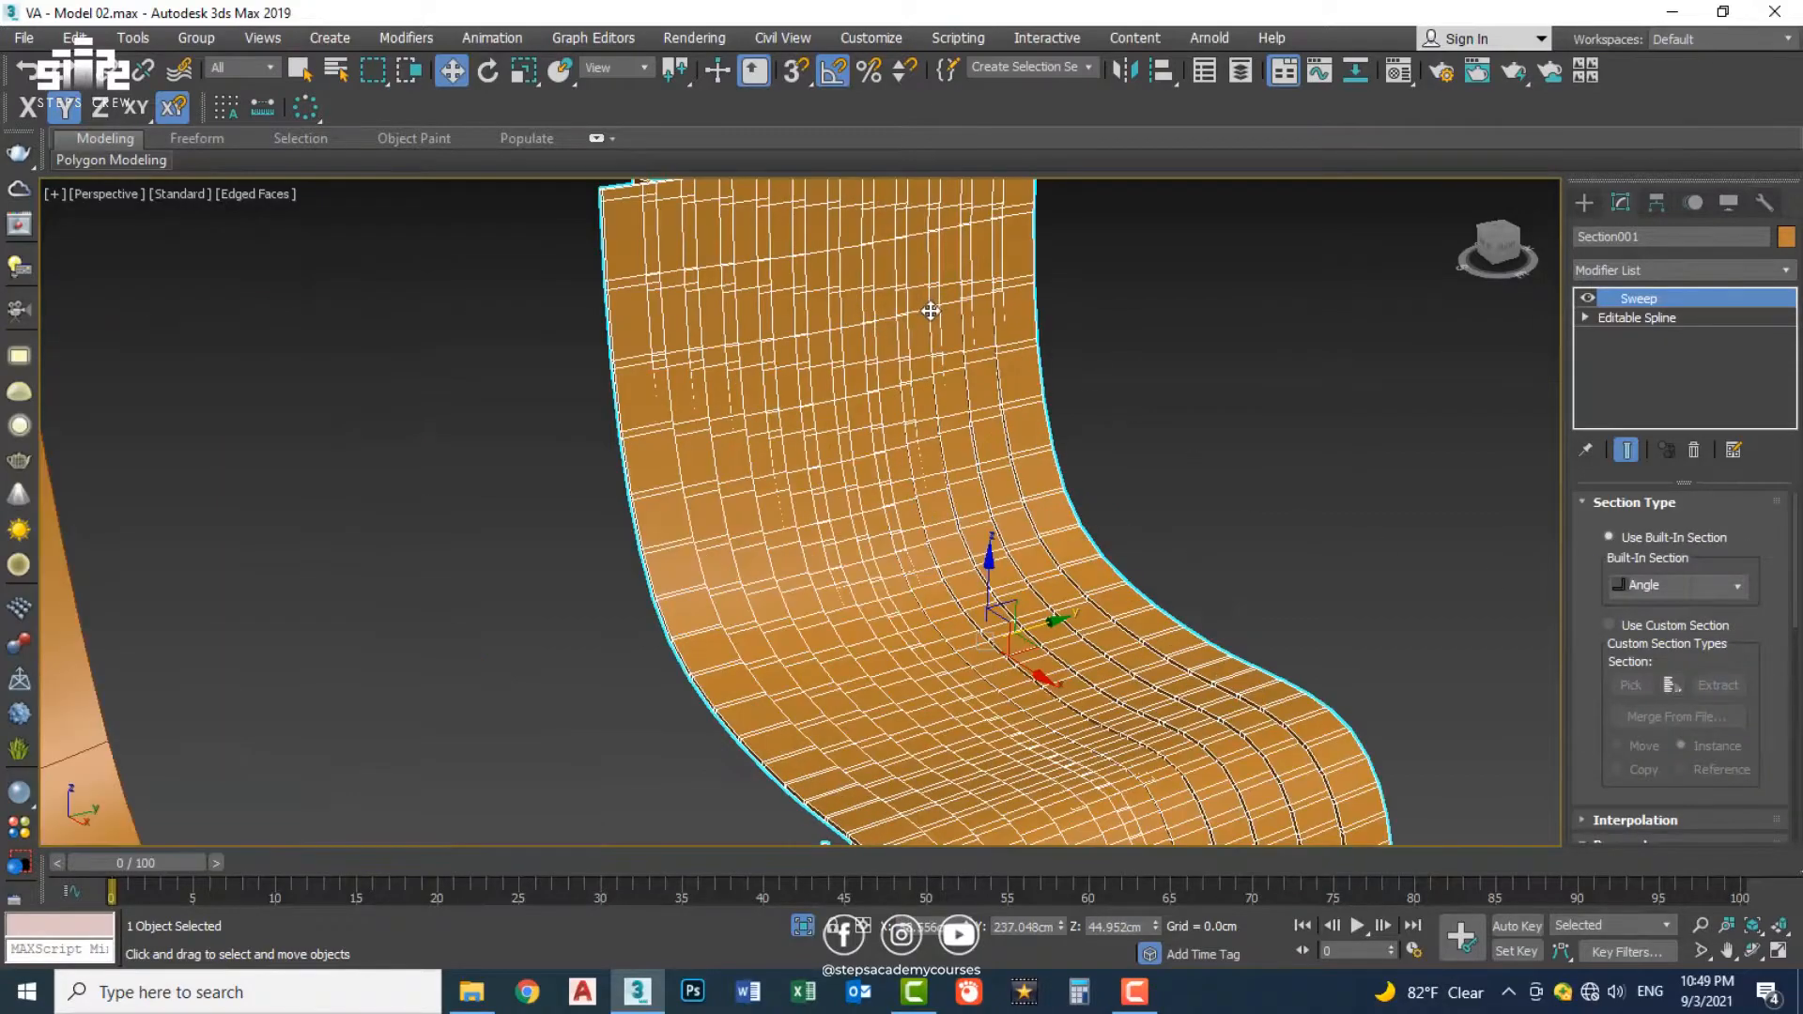
left_click(1672, 584)
left_click(1660, 624)
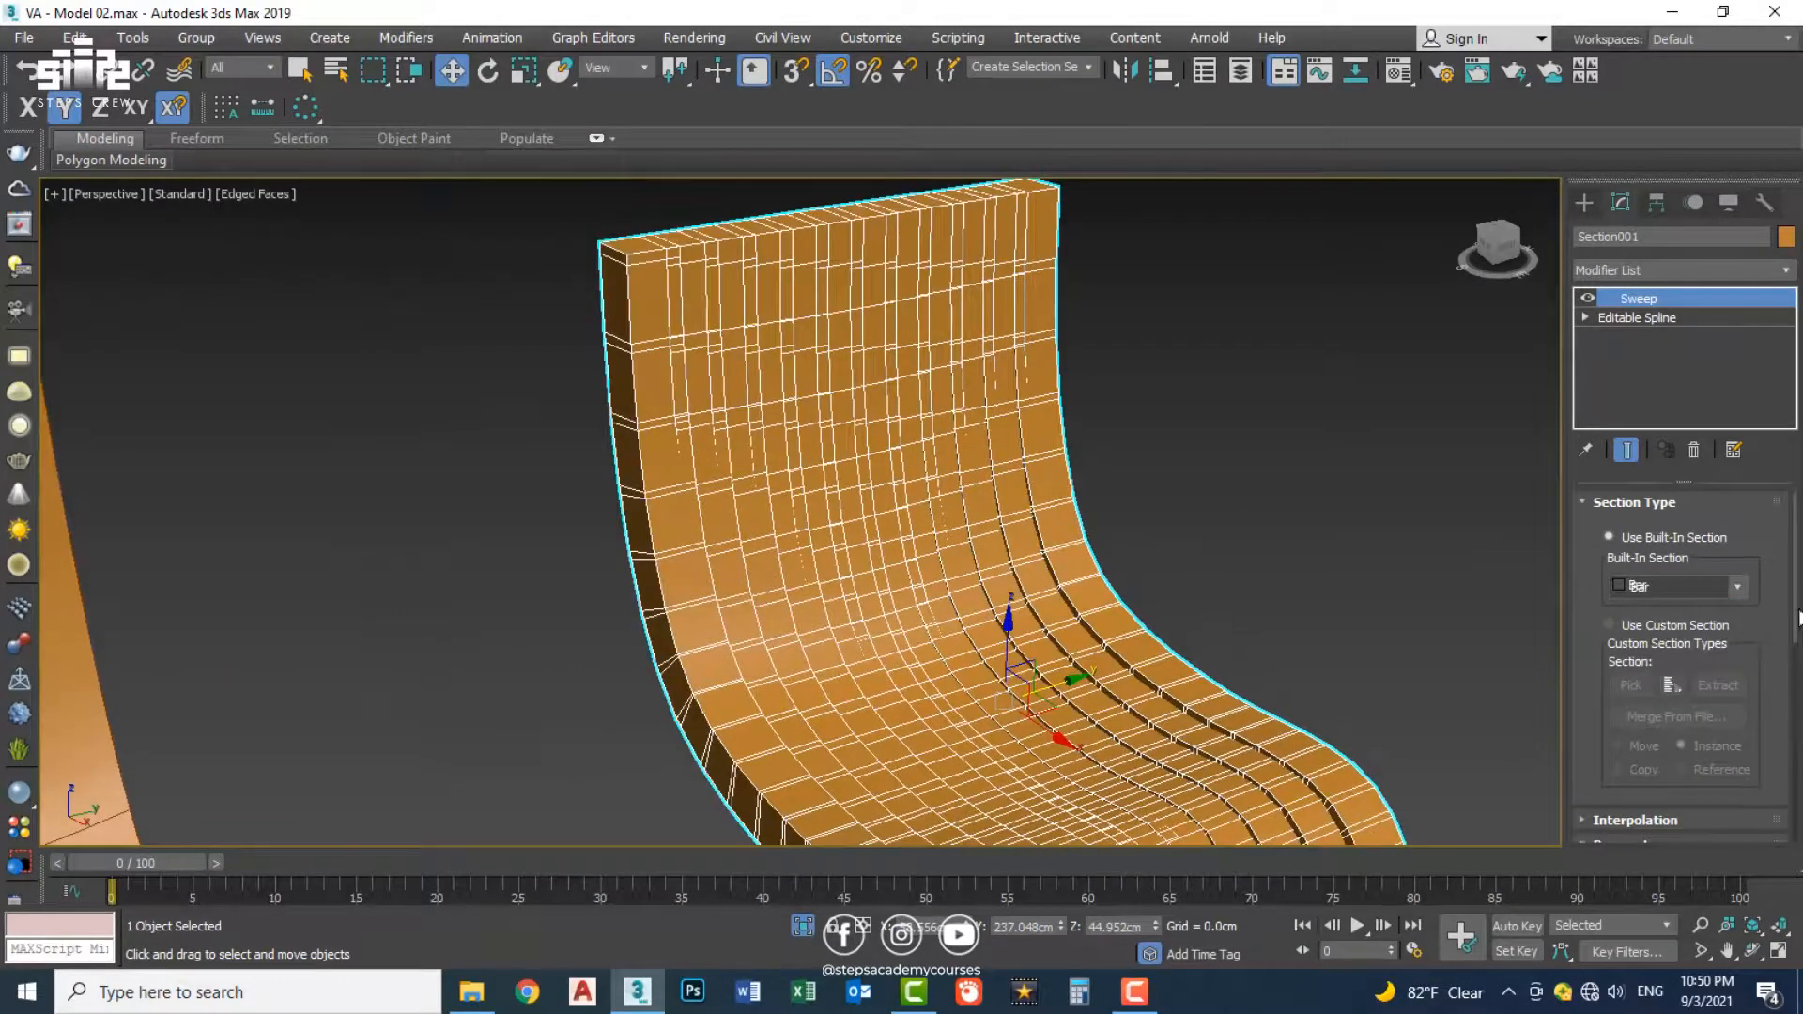
Step: Set the Sweep bar section's length to 2 cm and its width to 10 cm
scroll(1737, 657, "down", 4)
mouse_move(1749, 668)
left_mouse_down()
mouse_move(1748, 652)
mouse_move(1739, 668)
left_mouse_up()
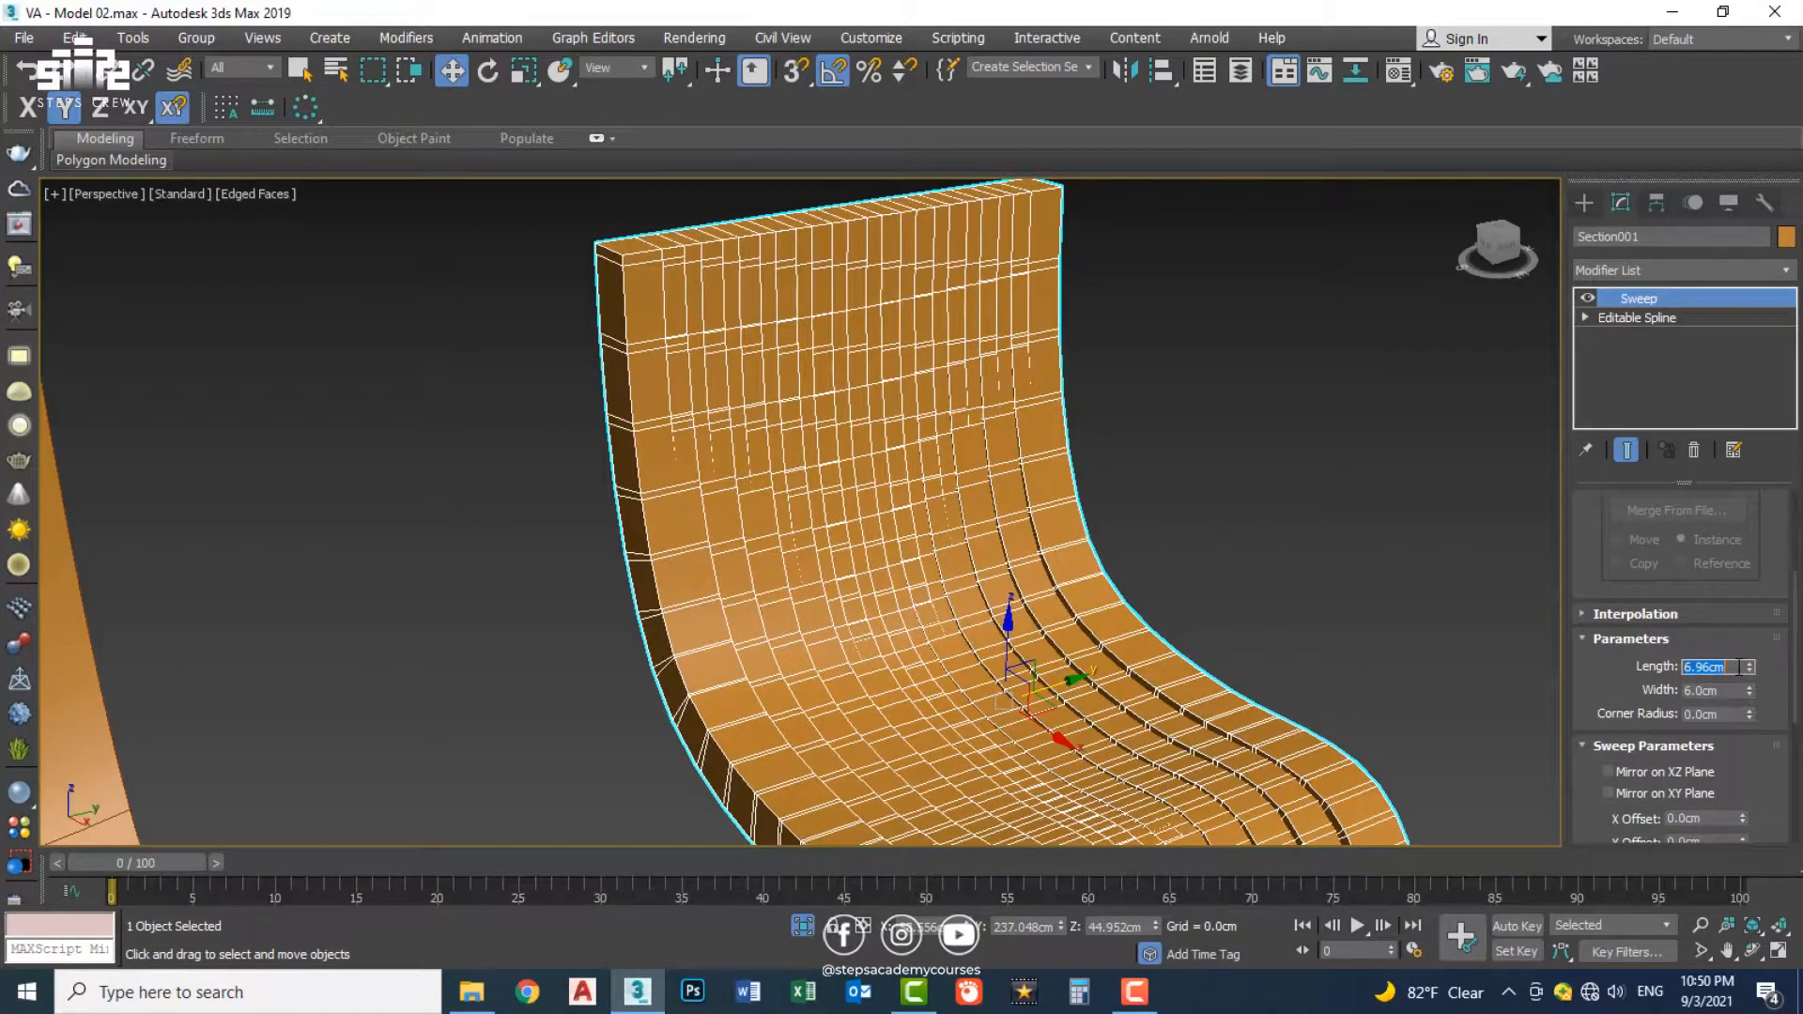
type("2")
key("Return")
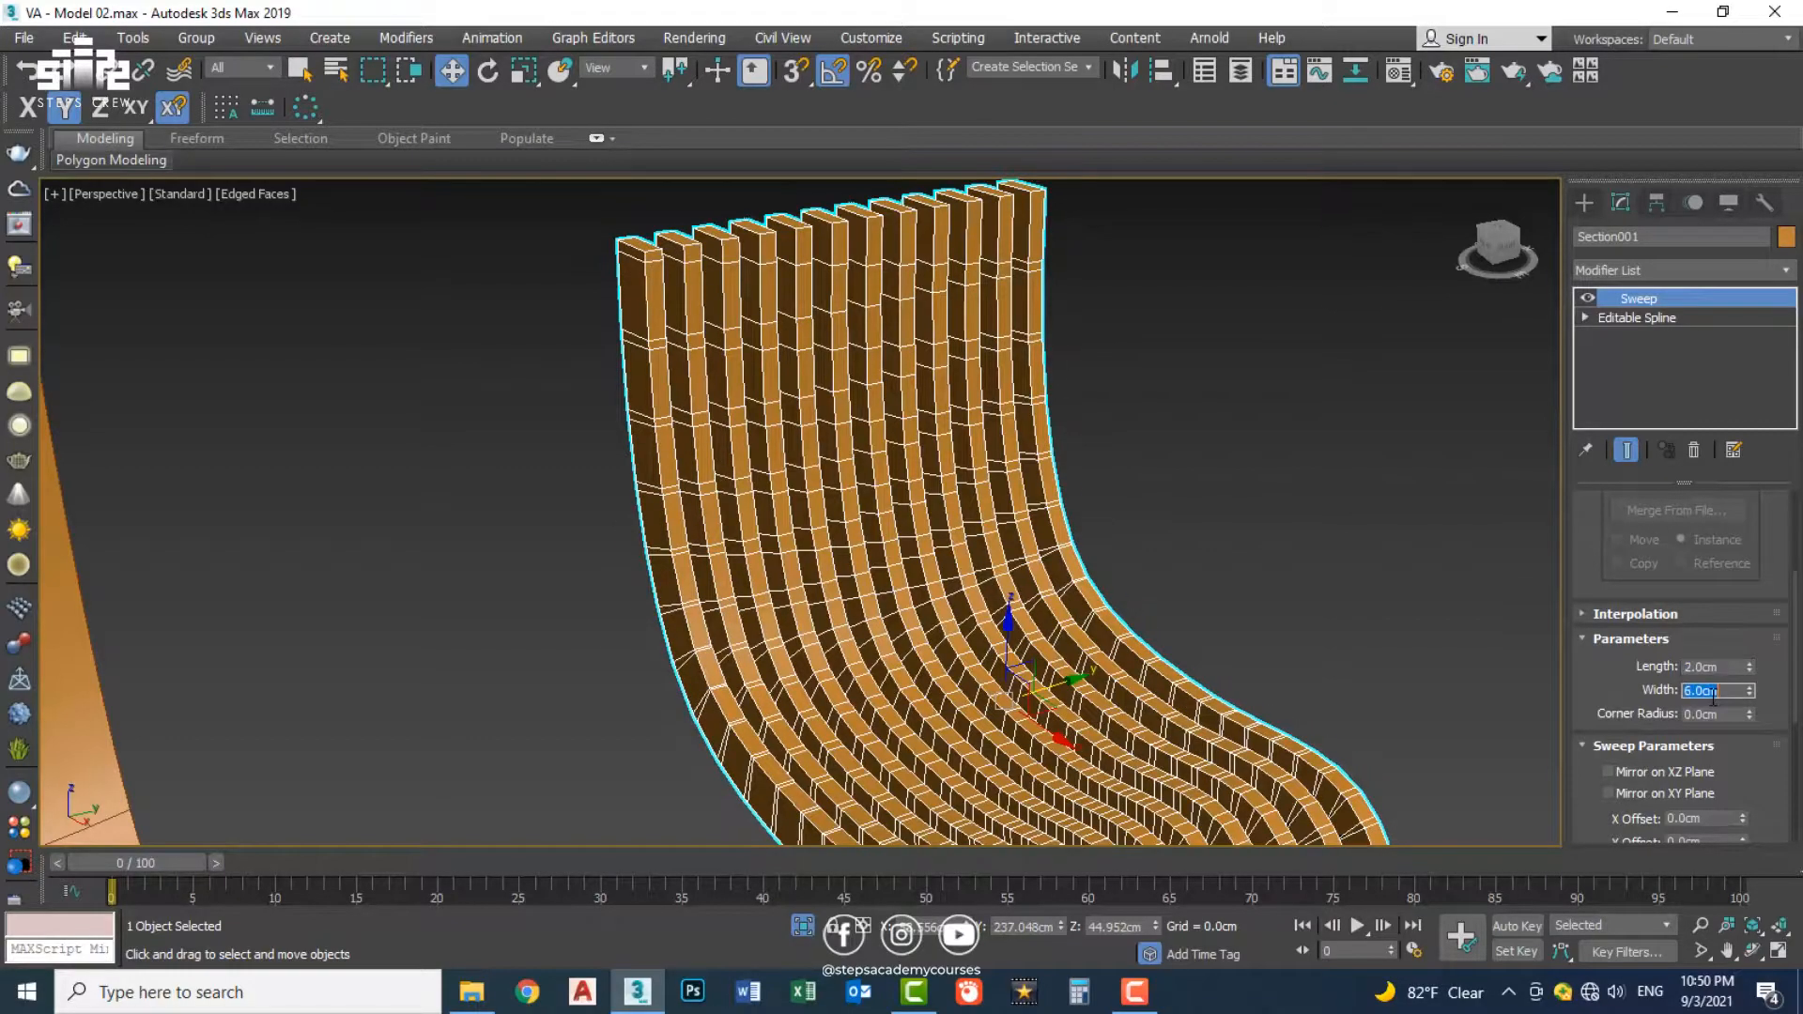
type("10")
key("Return")
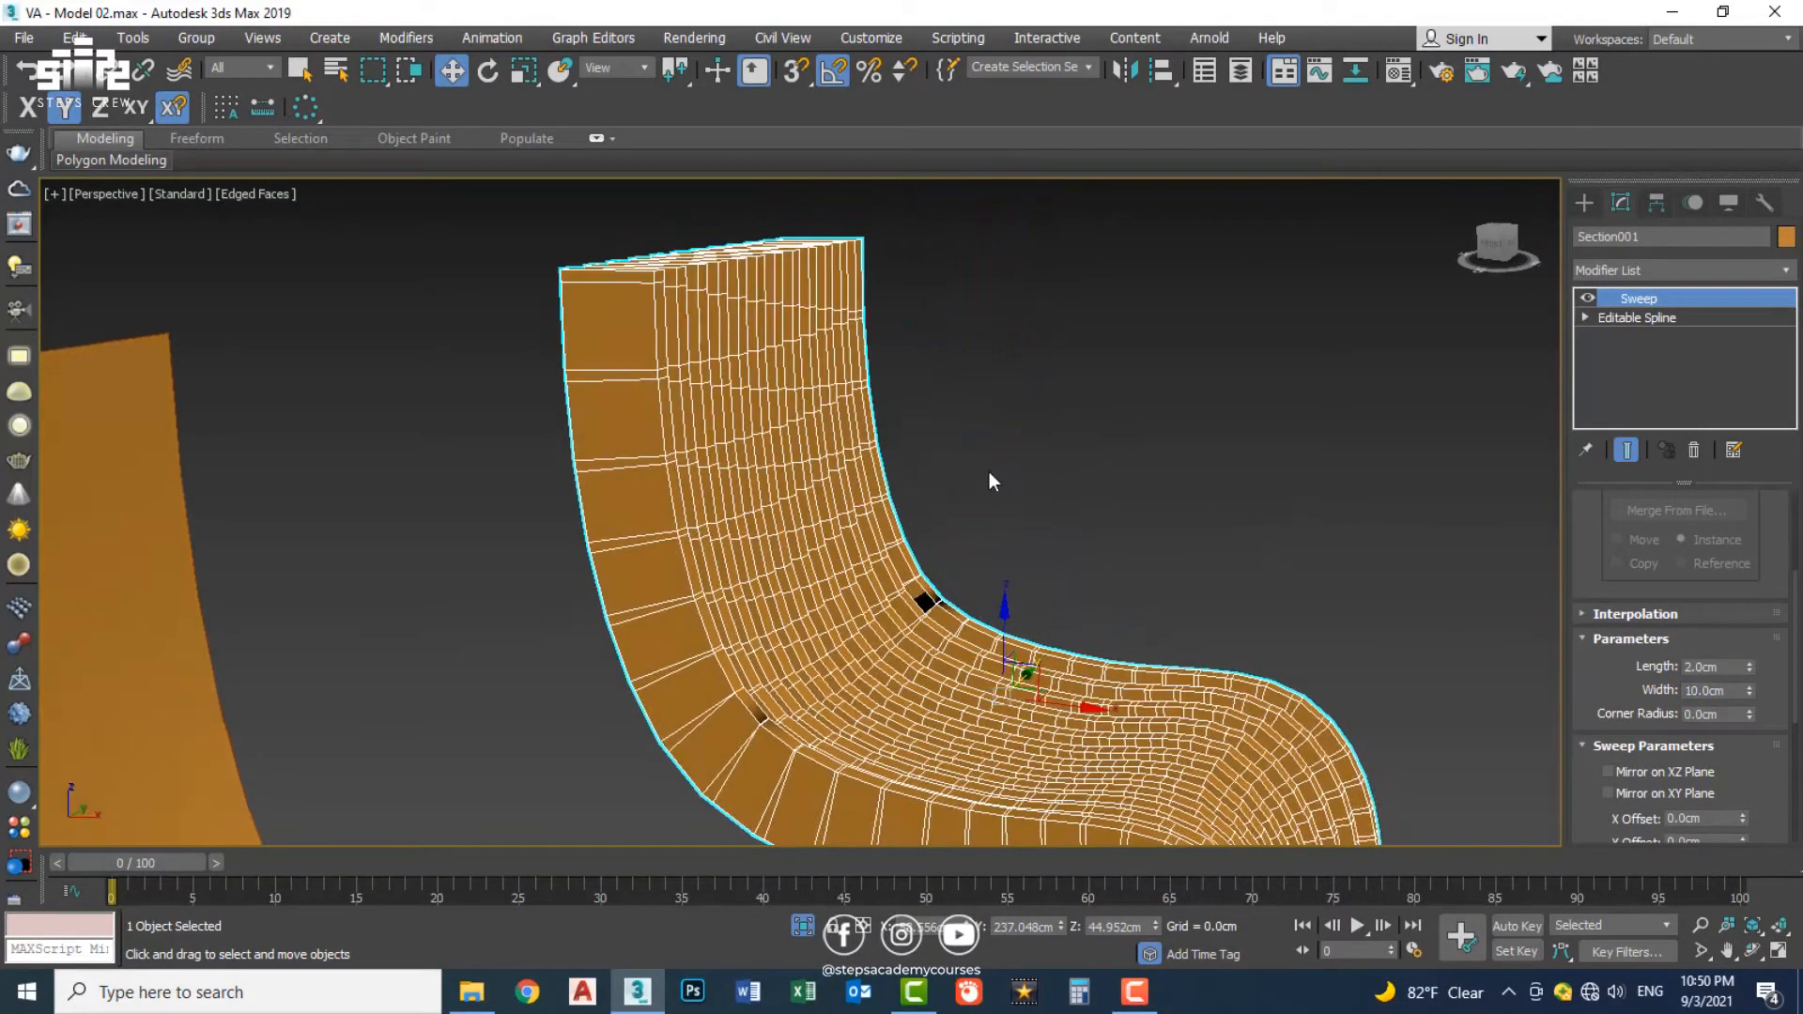
Step: Set the bar section's corner radius to 0.2 cm and the Sweep interpolation steps to 1
left_click(1725, 714)
type(".2")
key("Return")
scroll(657, 606, "up", 5)
left_click(1698, 618)
scroll(1197, 392, "down", 10)
left_click(1197, 392)
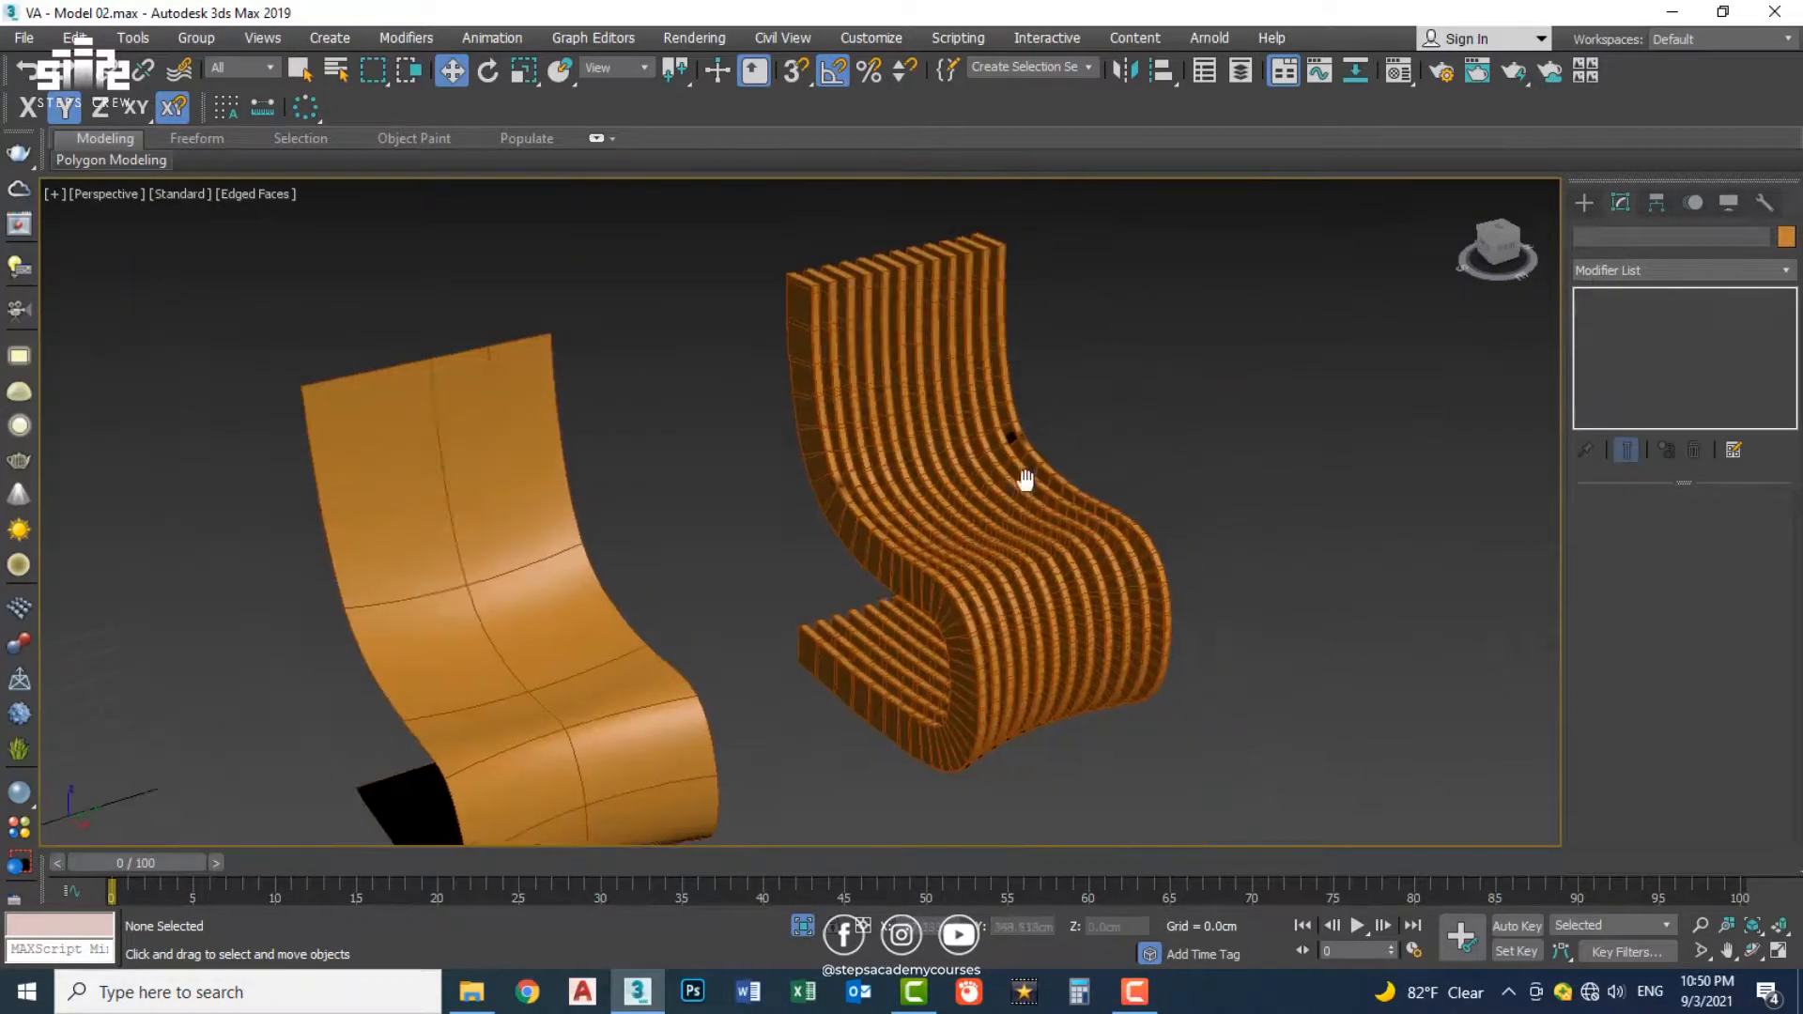
Step: Select the slatted chair again and set its Sweep section width to 7.5 cm
middle_click_drag(1056, 467, 951, 512)
left_click(950, 512)
middle_click_drag(1127, 437, 1107, 417, "alt")
scroll(1767, 648, "down", 5)
type("7.5")
key("Return")
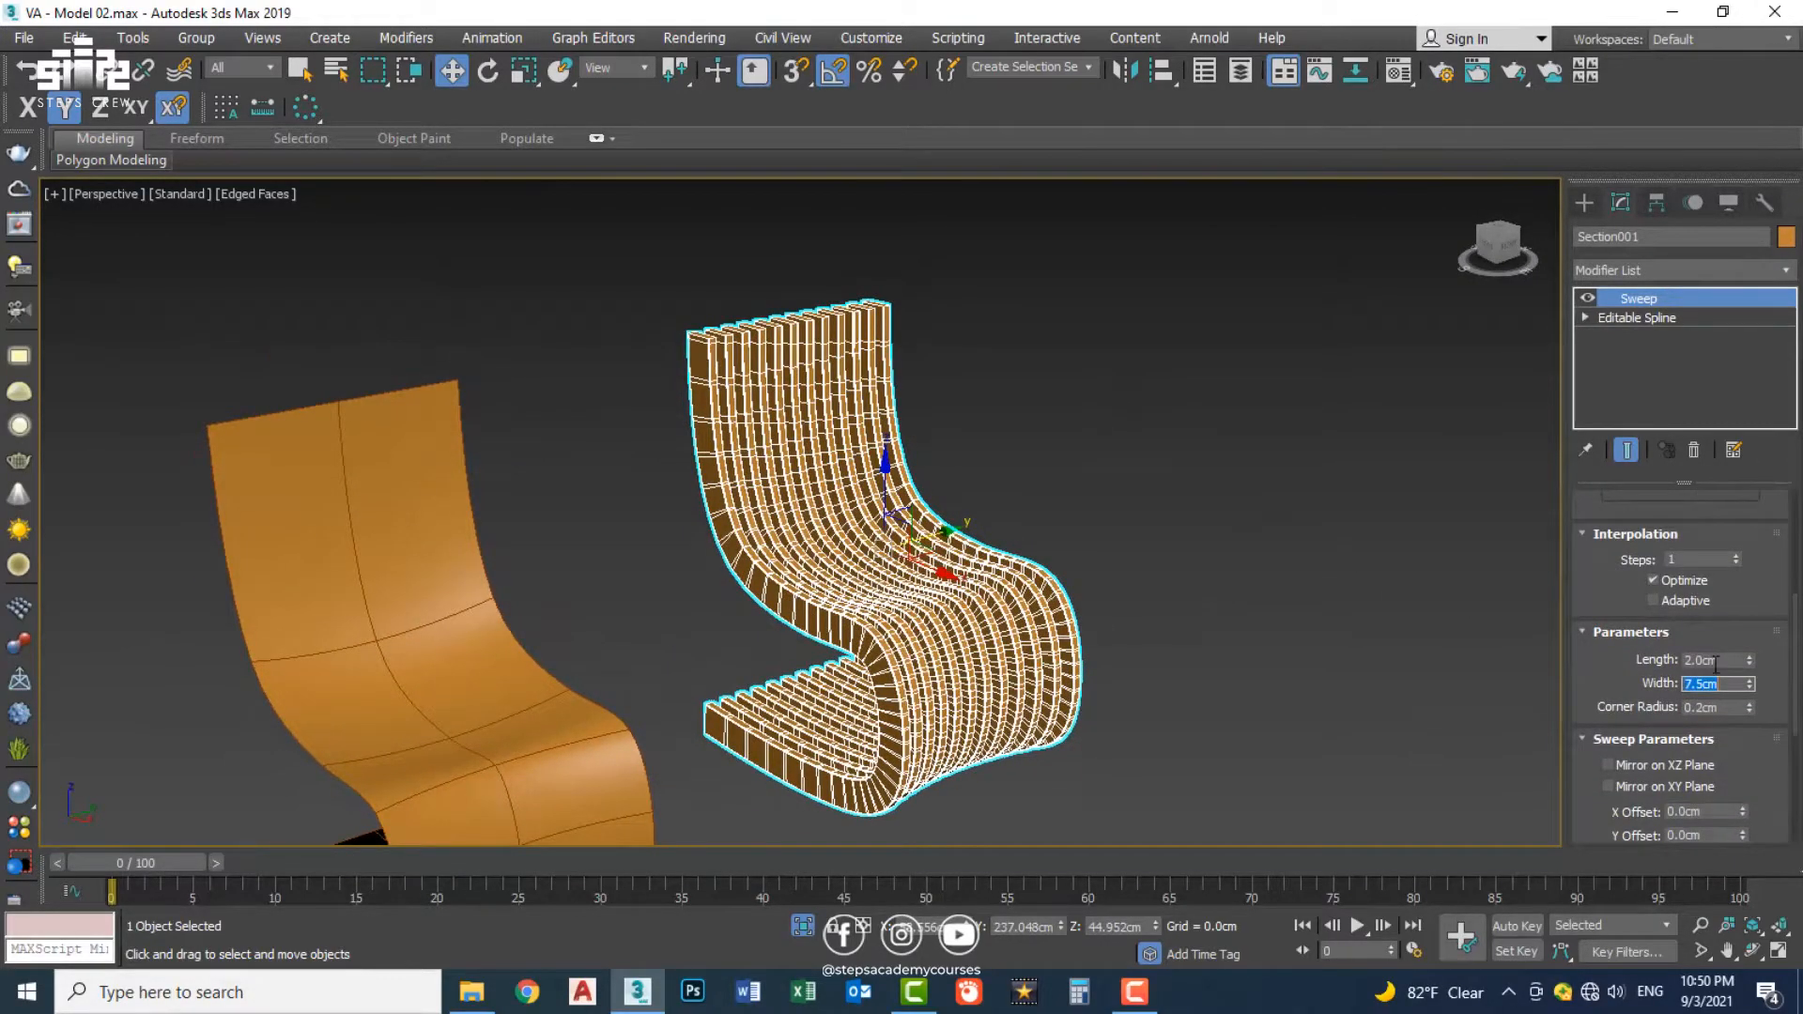
Step: Add a Smooth modifier to the slatted chair and deselect it
middle_click_drag(1155, 526, 1131, 534, "alt")
left_click(1671, 270)
type("sm")
key("Return")
left_click(1080, 436)
Step: Isolate the slatted chair and turn off the edged faces display
middle_click_drag(1080, 437, 1011, 419, "alt")
left_click(925, 441)
key("alt+q")
left_click(1148, 400)
key("F4")
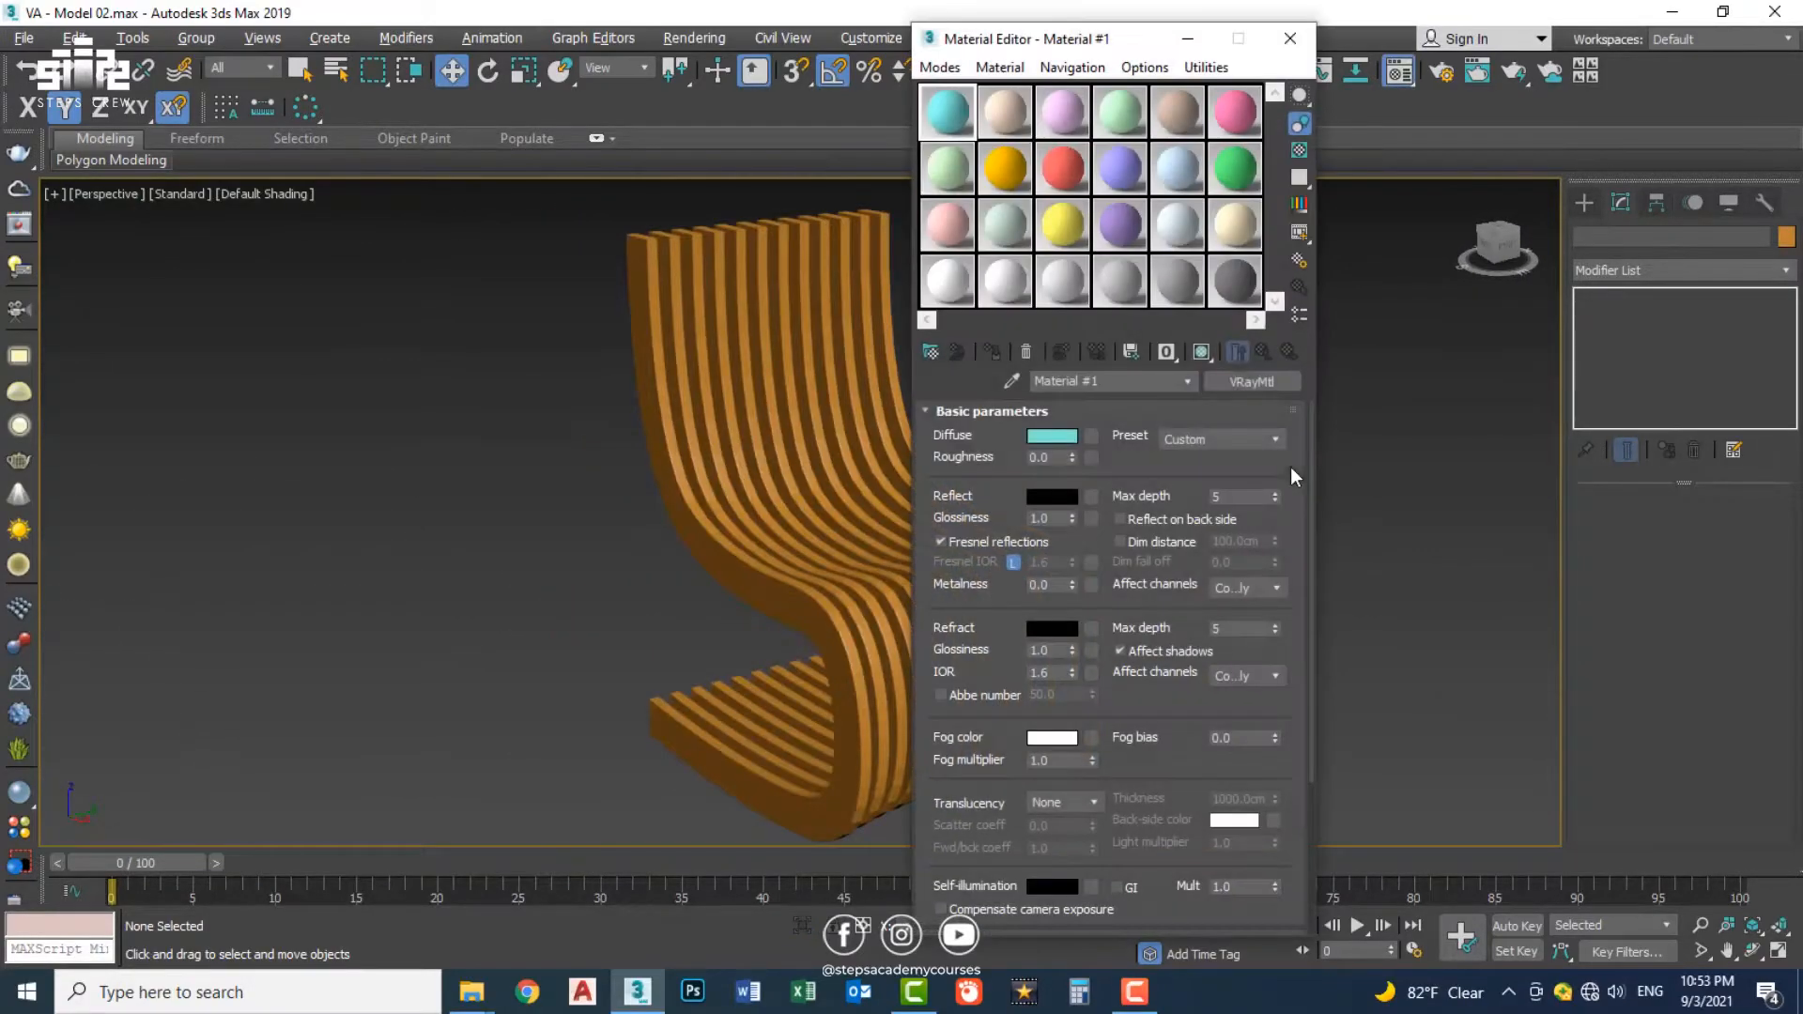
Step: Enlarge the preview of Material #1 in the Material Editor and assign a VRayBitmap to its Diffuse channel
left_click_drag(1076, 38, 1408, 46)
double_click(1283, 117)
left_click(1424, 442)
double_click(774, 231)
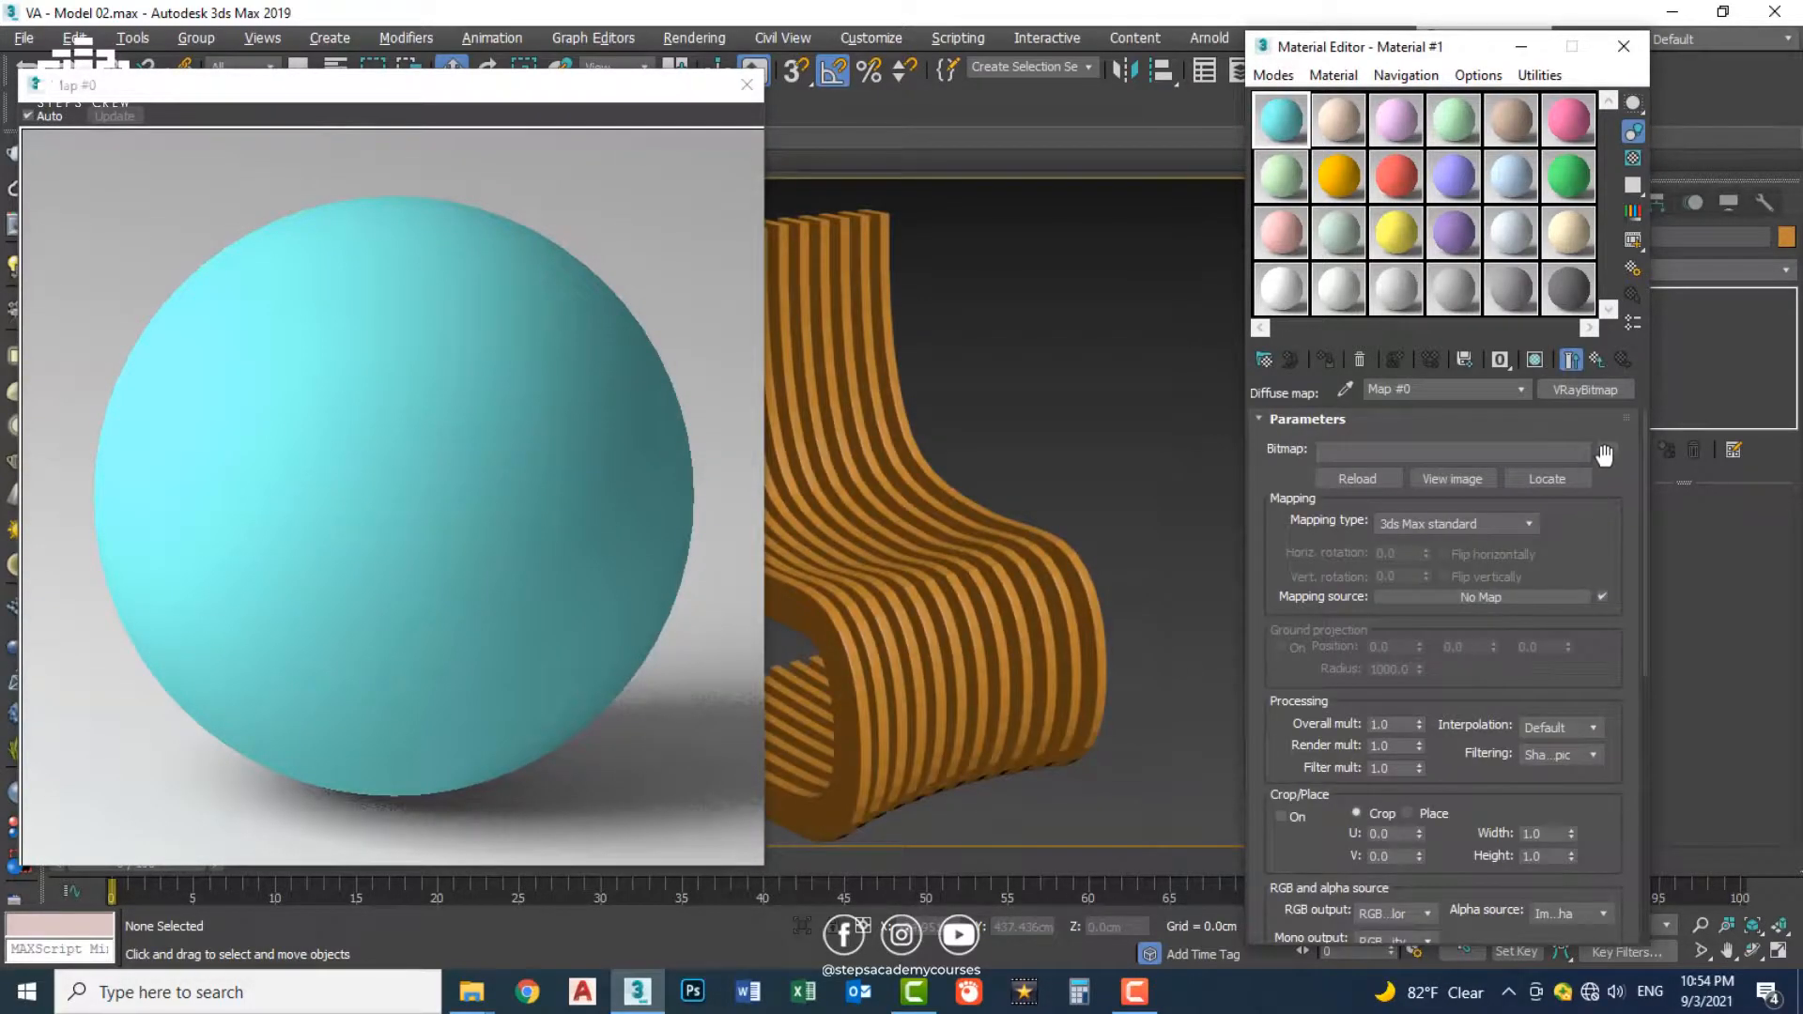
Step: Load the light wood texture image into the diffuse bitmap and return to the material's parameters
left_click(1604, 455)
left_click(649, 134)
double_click(381, 321)
left_click(1082, 214)
left_click(1387, 856)
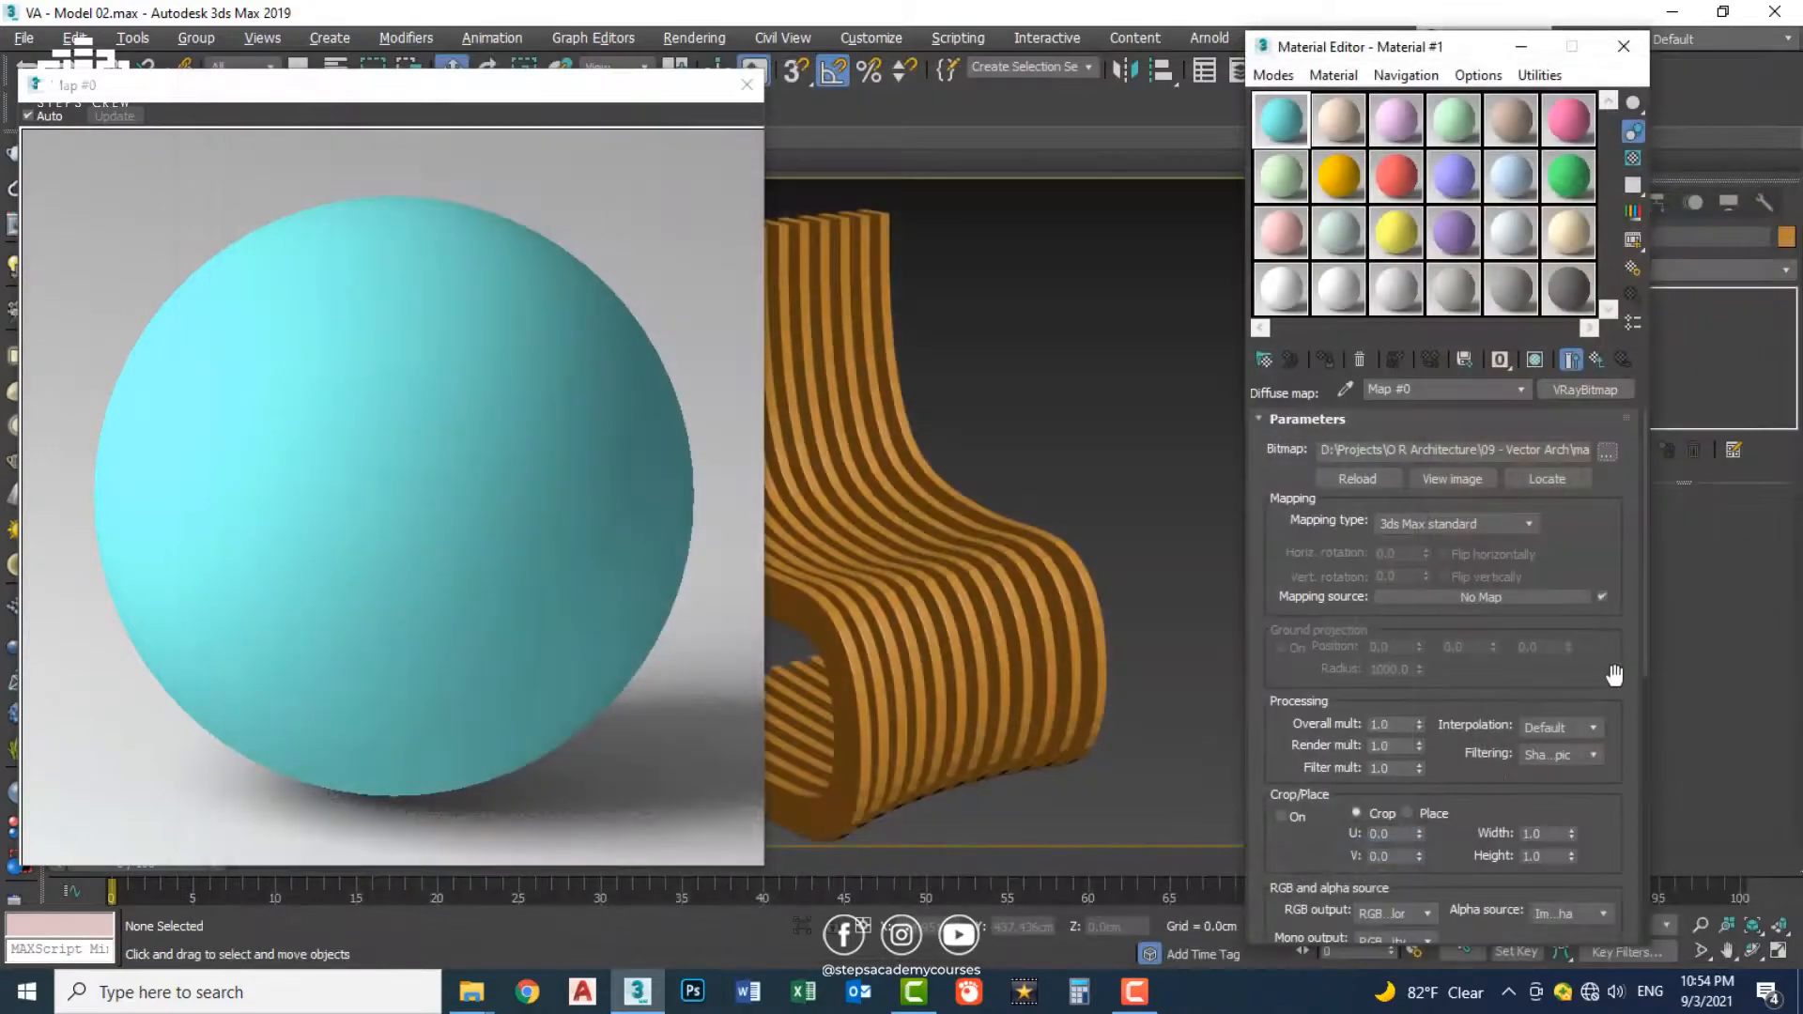
left_click(1597, 357)
Step: Assign a VRayBitmap with the wood's reflection image to Reflect and set the reflection Glossiness to 0.75
left_click(1423, 444)
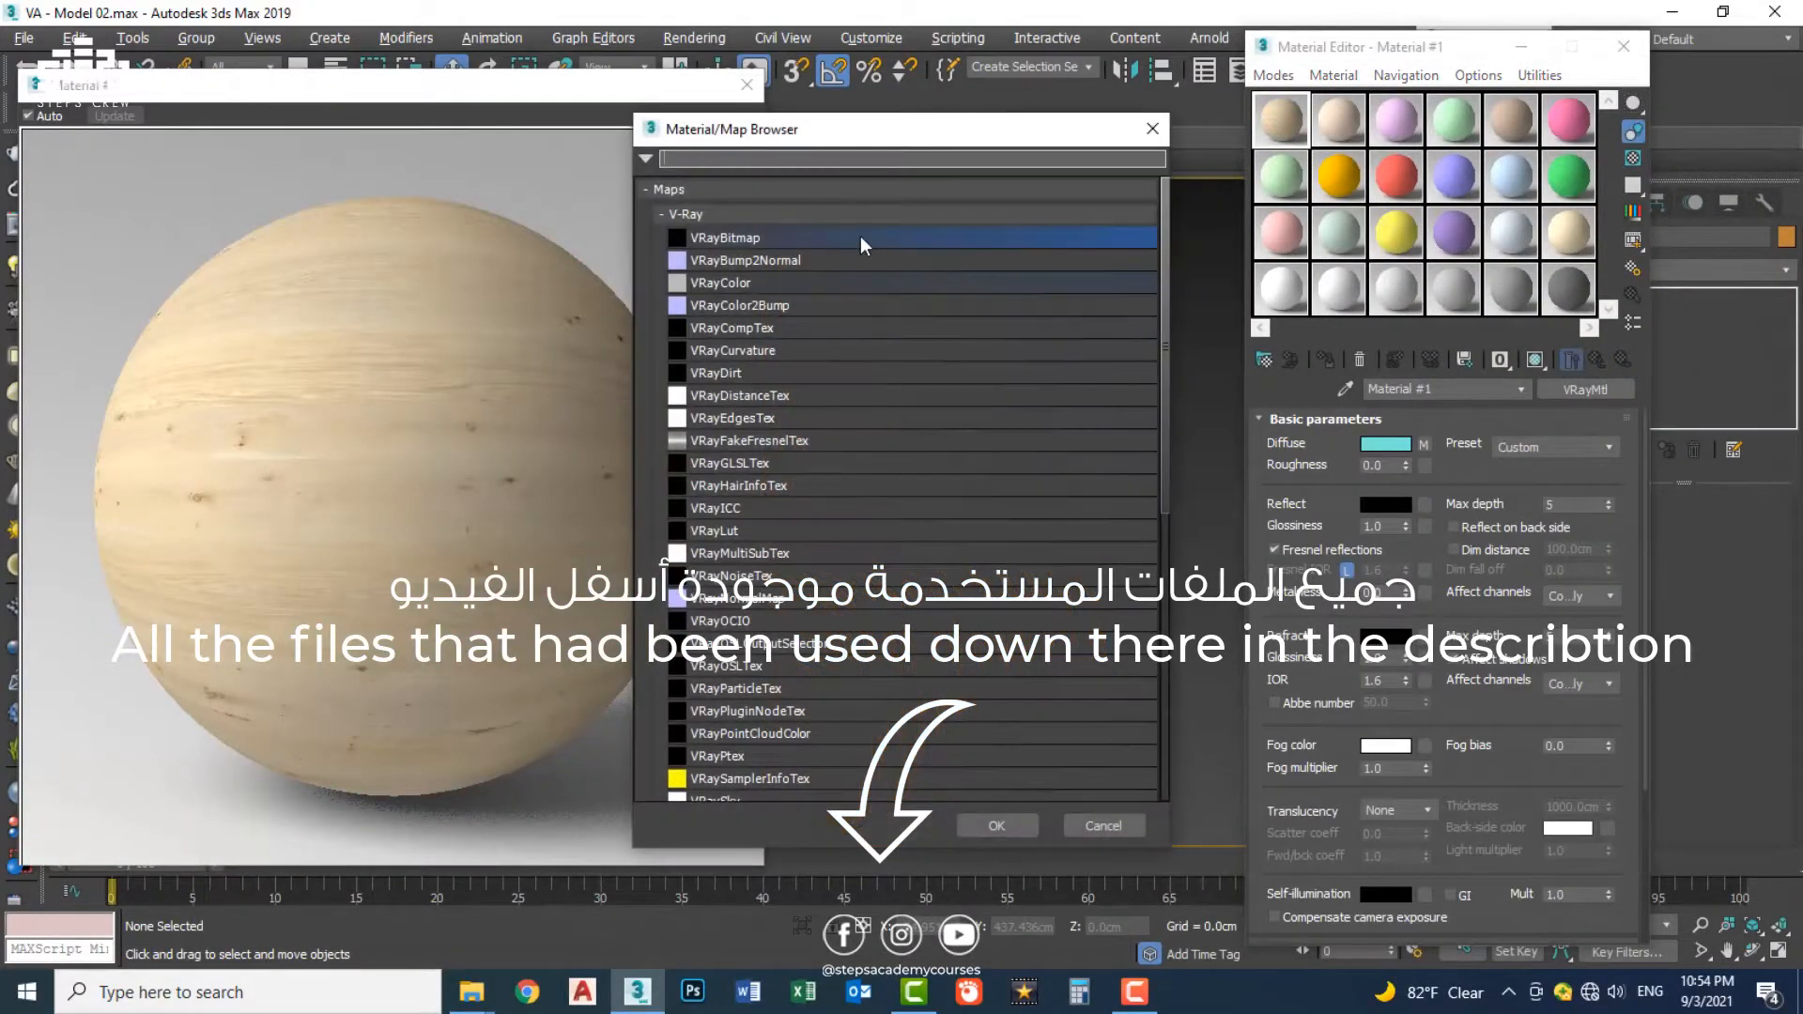
double_click(884, 240)
left_click(1604, 451)
left_click(928, 239)
left_click(1387, 856)
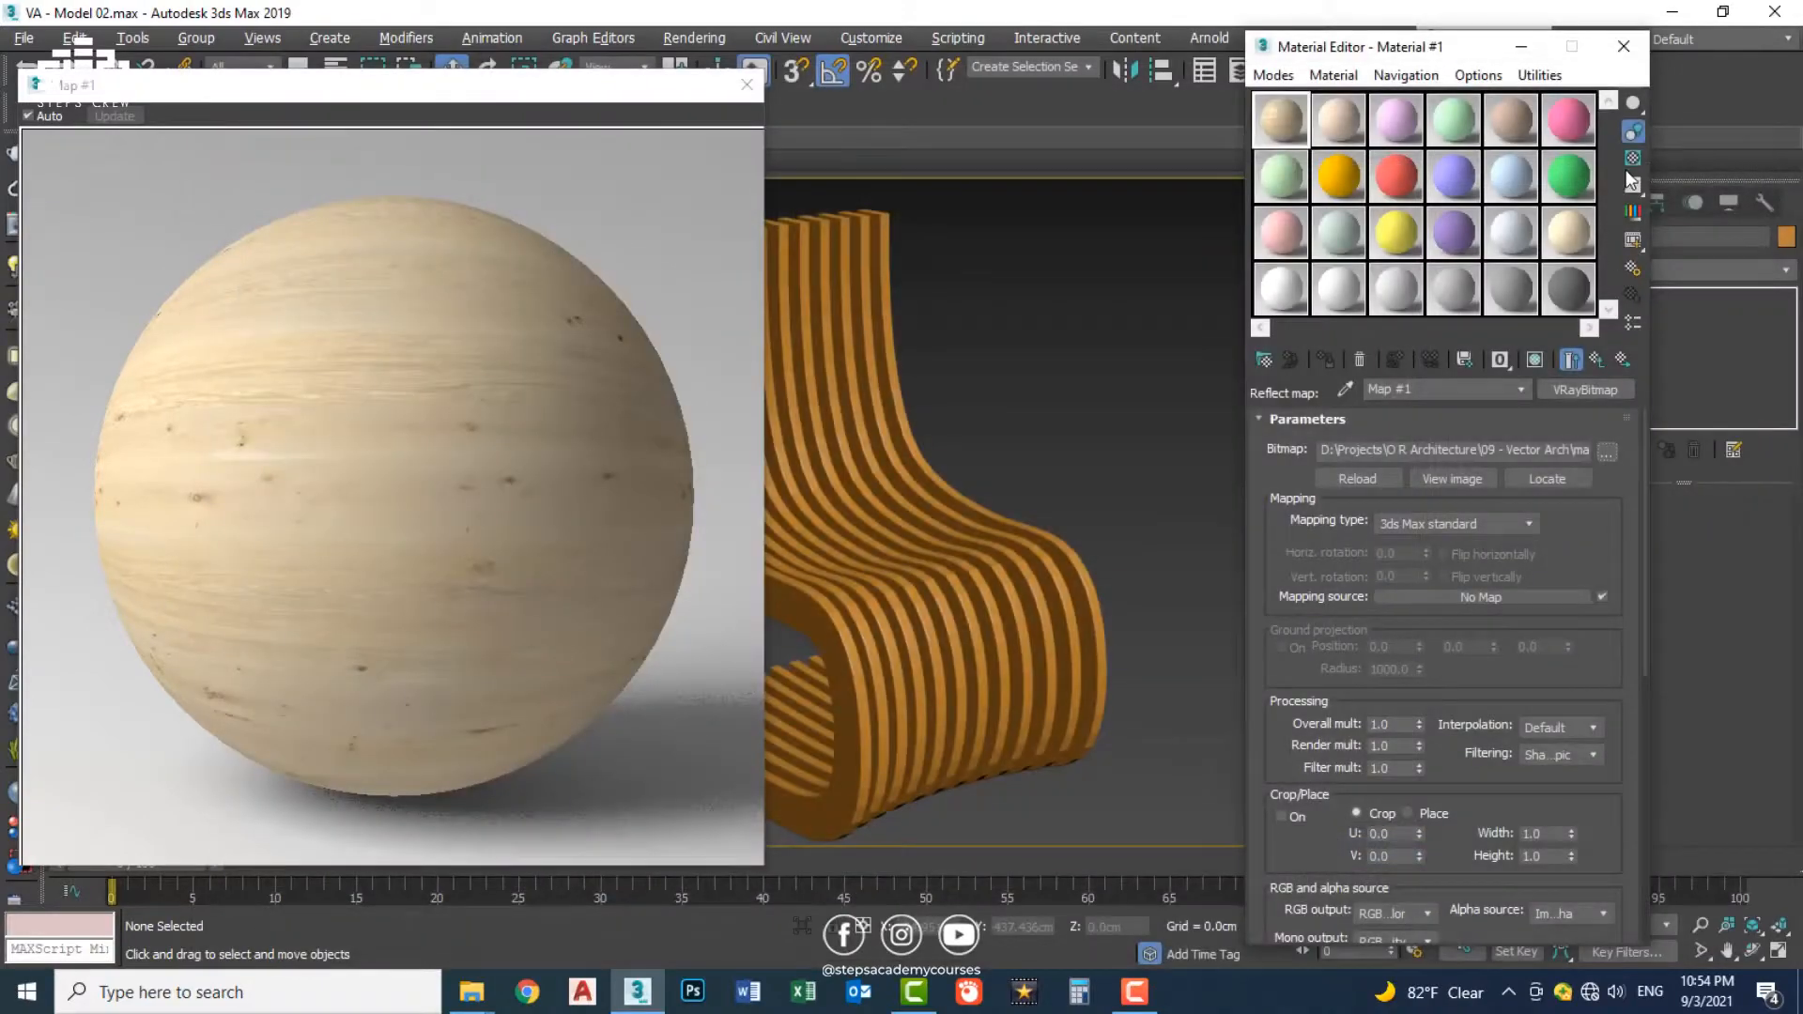
left_click(1595, 360)
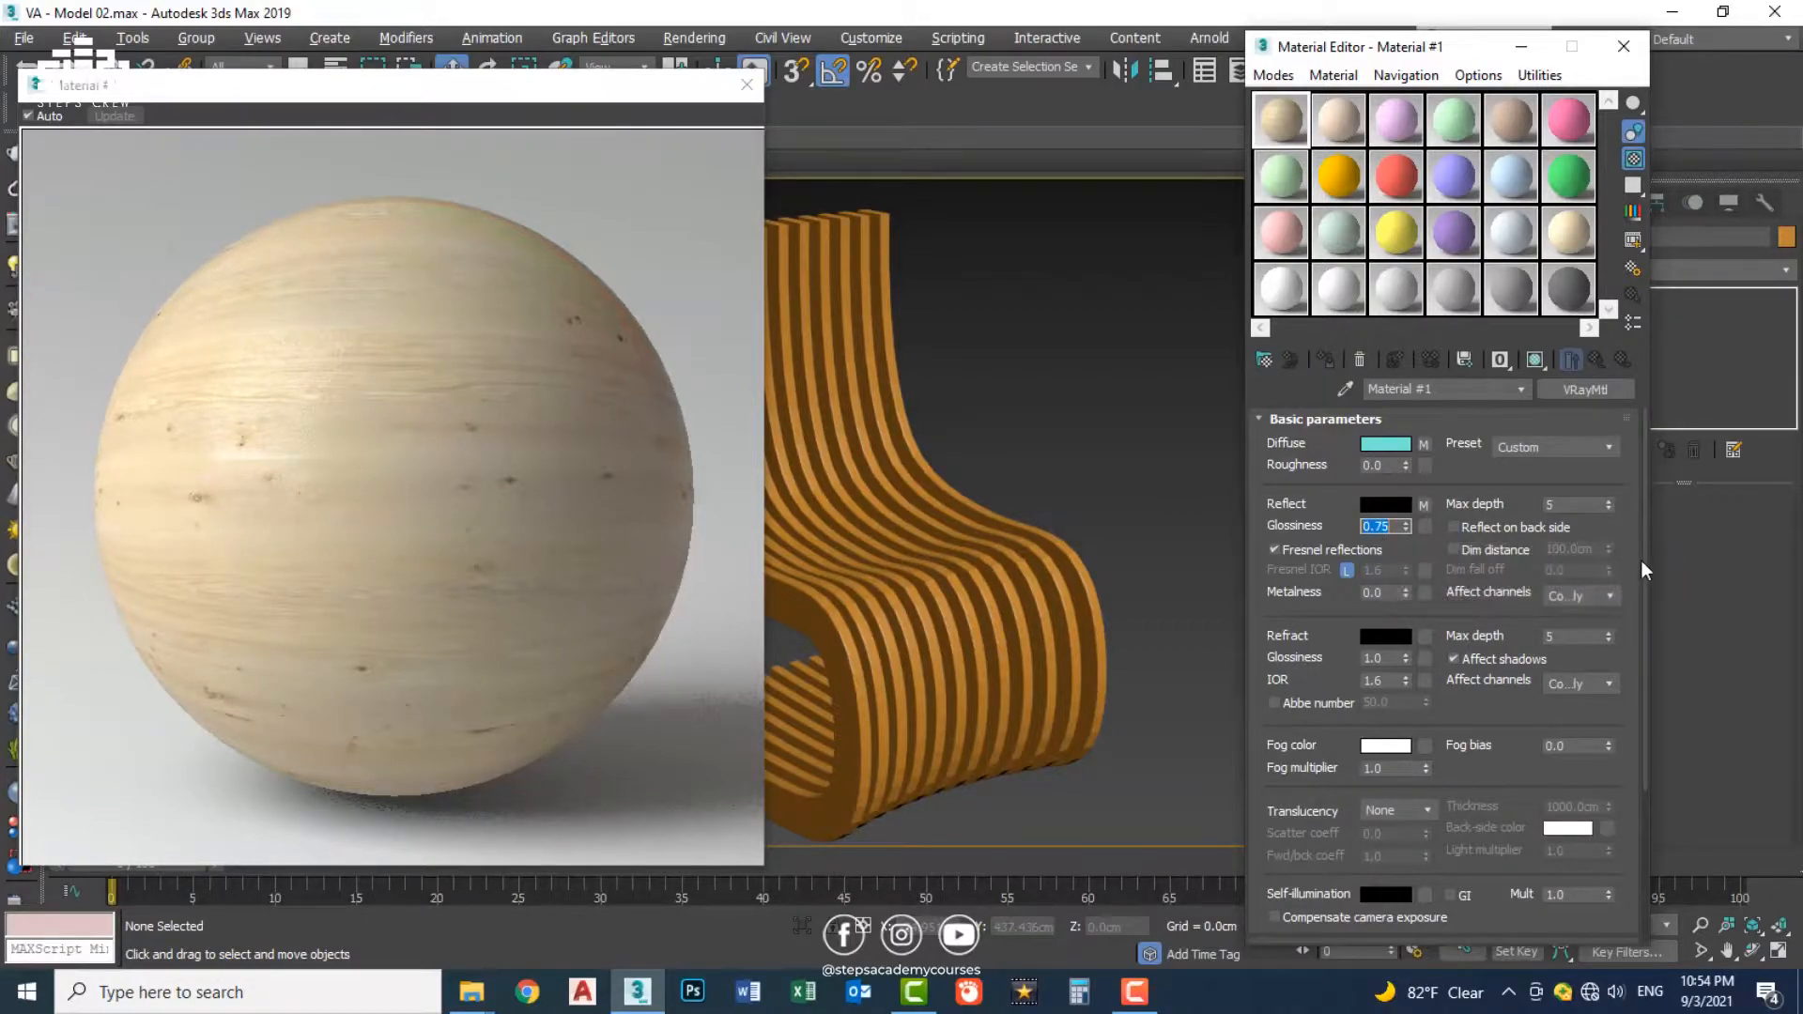
Step: Reuse the Reflect bitmap as the material's Bump map and set the bump amount to 10
left_click_drag(1643, 560, 1648, 757)
left_click(1381, 933)
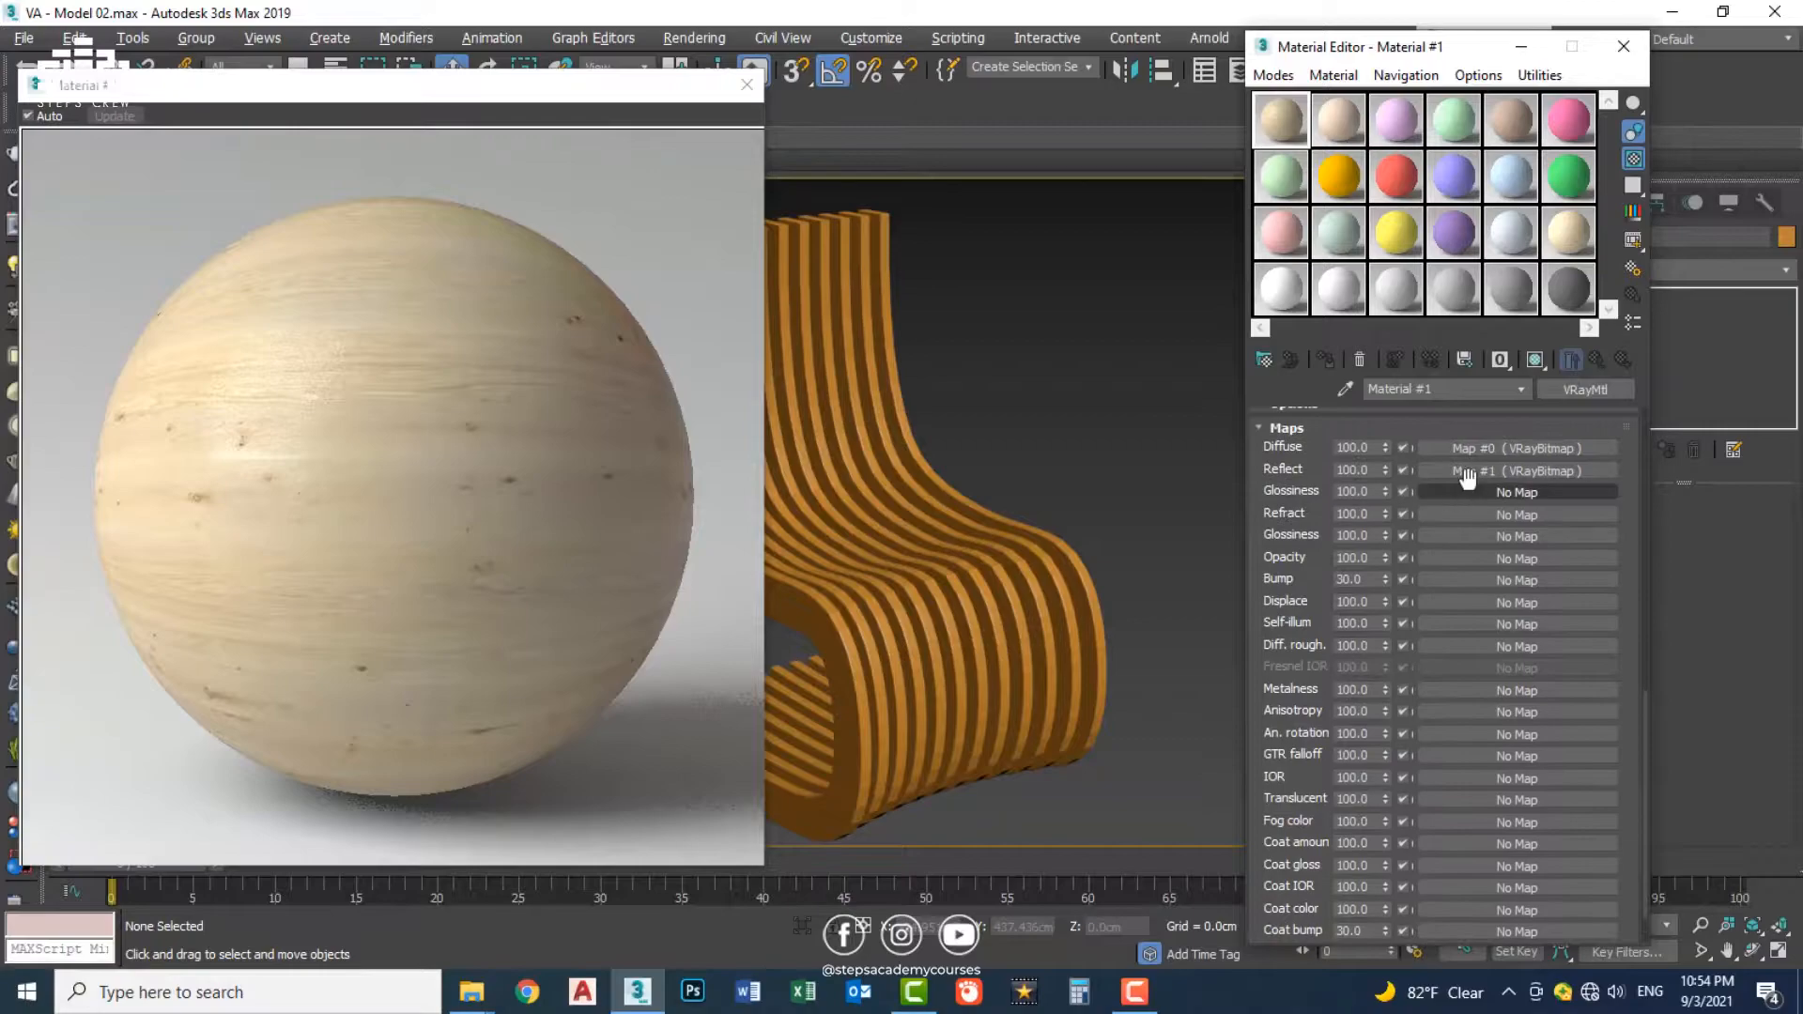
left_click_drag(1444, 565, 1445, 574)
left_click(1420, 565)
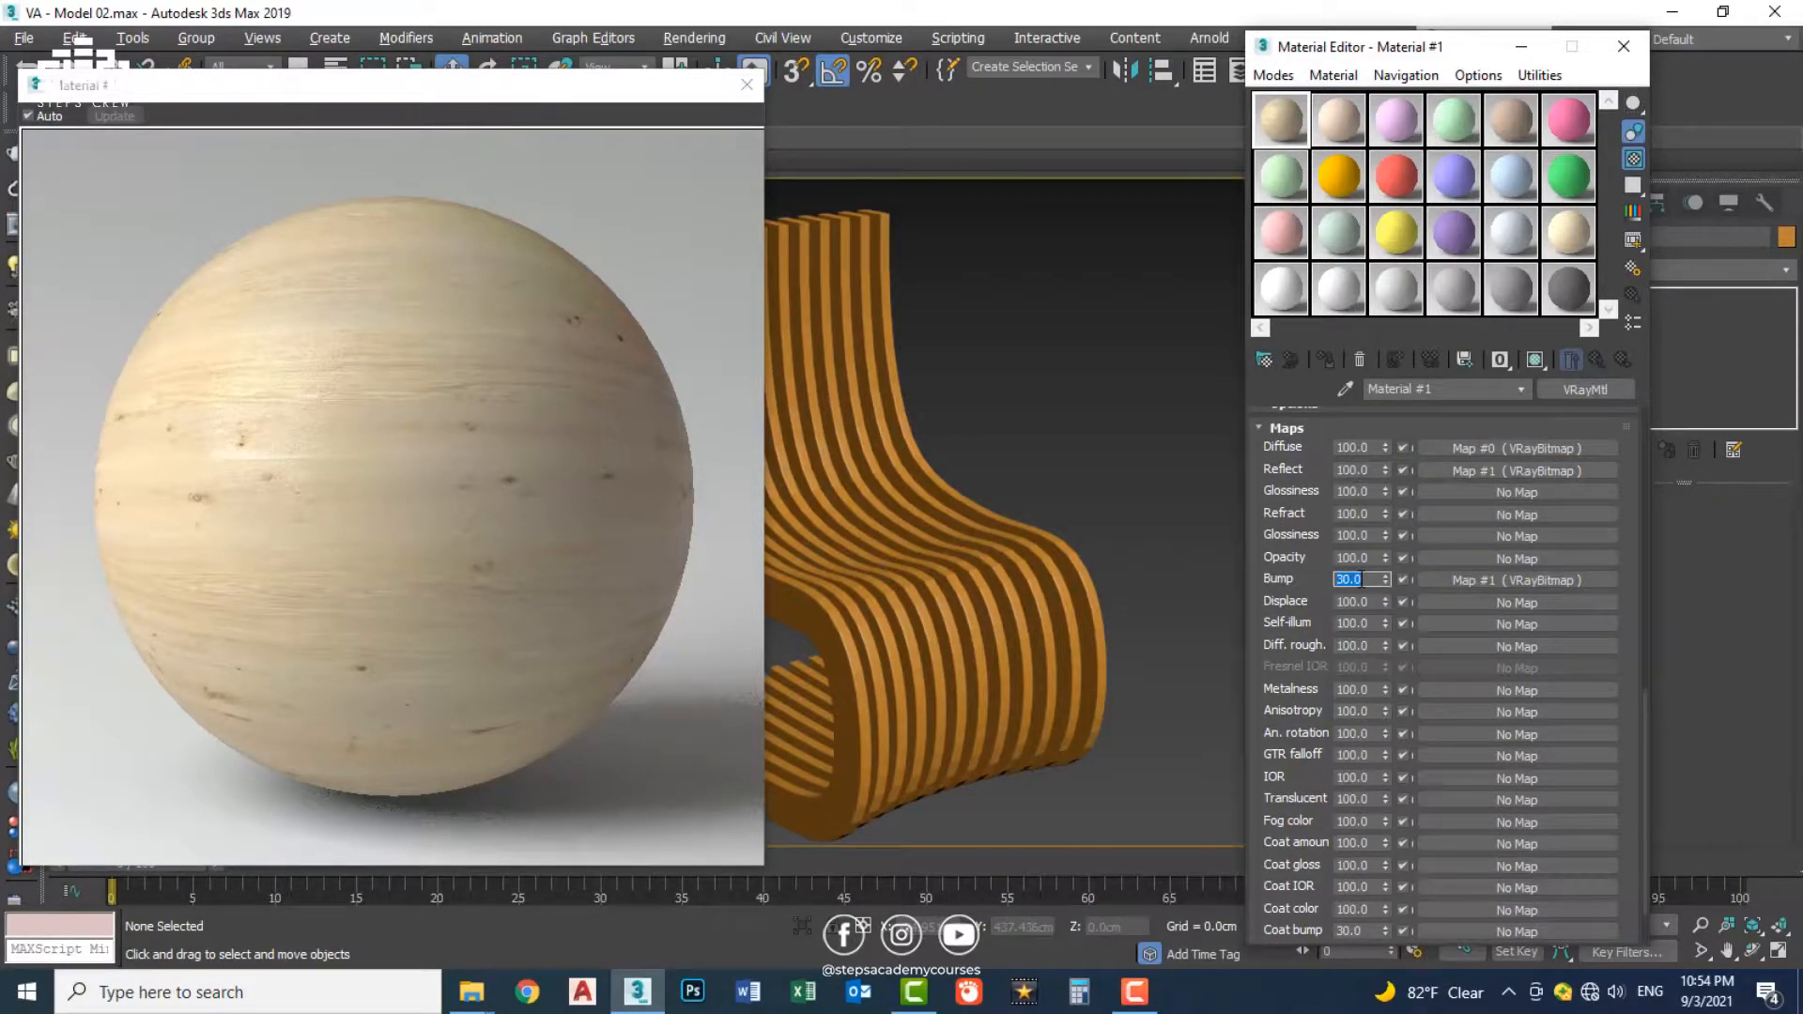
Step: Assign the wood material to the slatted chair, show it shaded in the viewport and close the Material Editor
left_click(747, 91)
left_click(781, 318)
left_click(1323, 353)
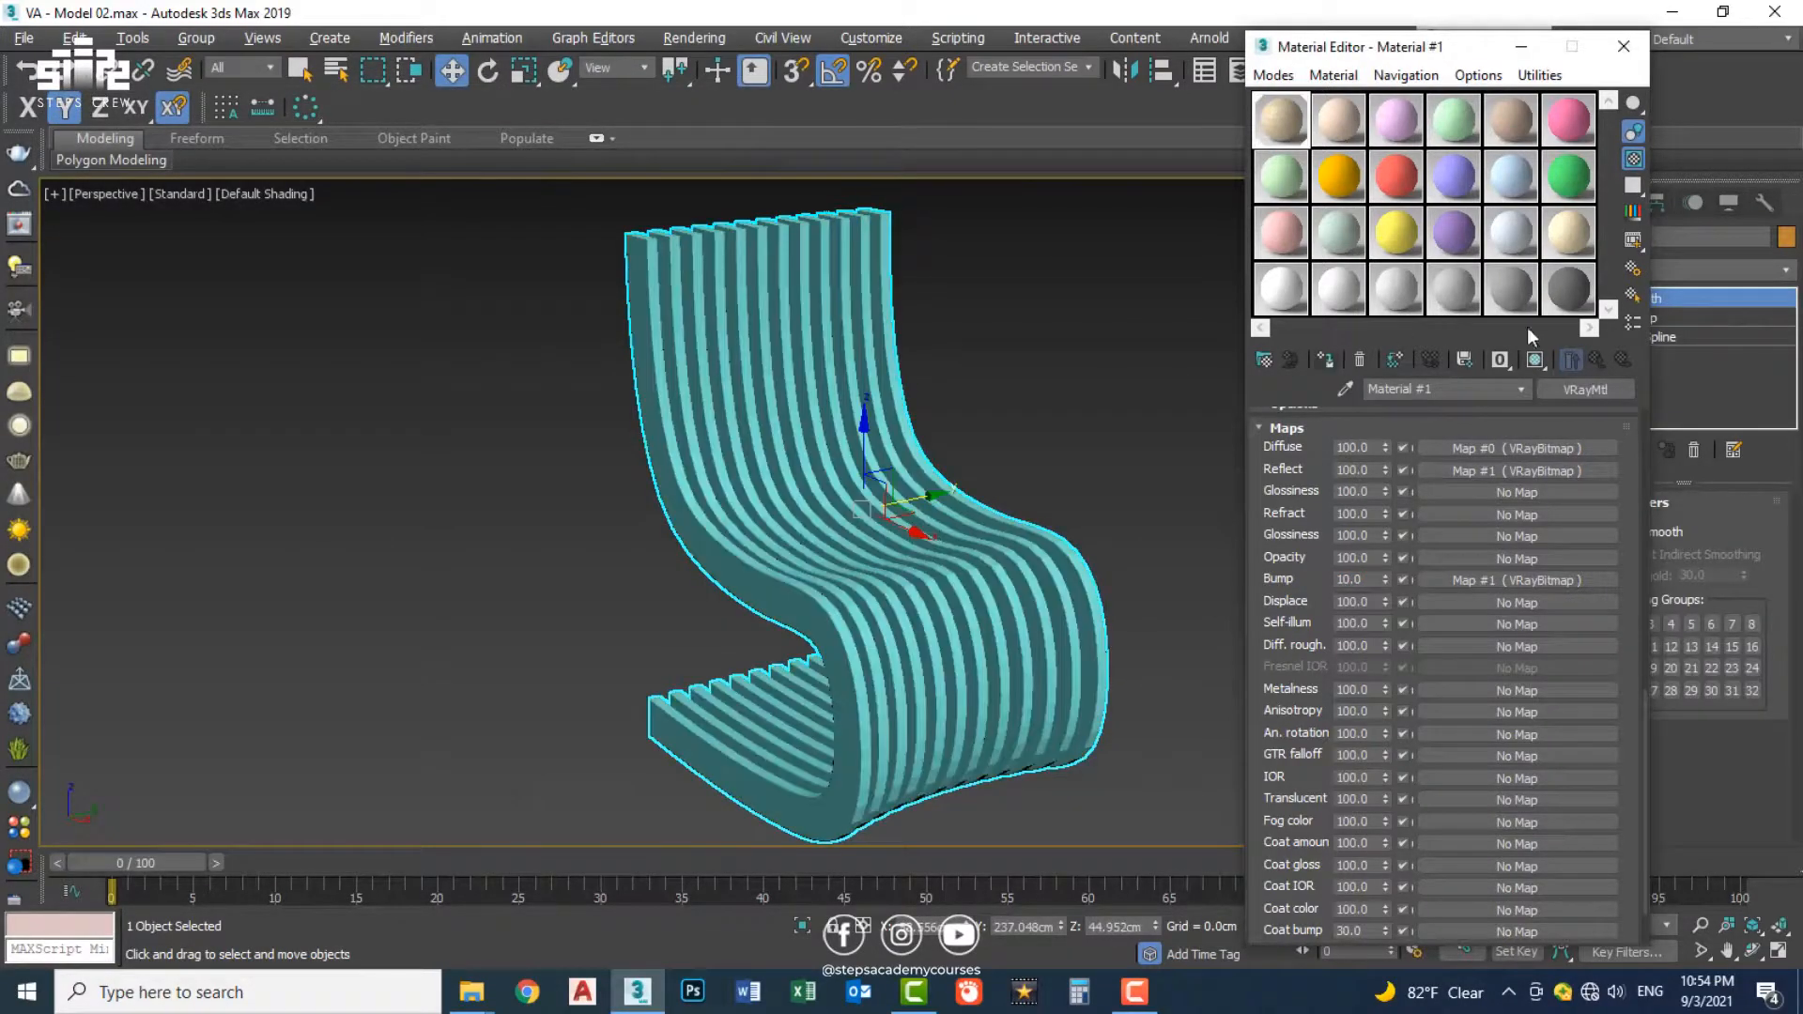
left_click(1629, 47)
Step: Add a UVW Xform modifier on top of the chair's modifier stack
left_click(1653, 272)
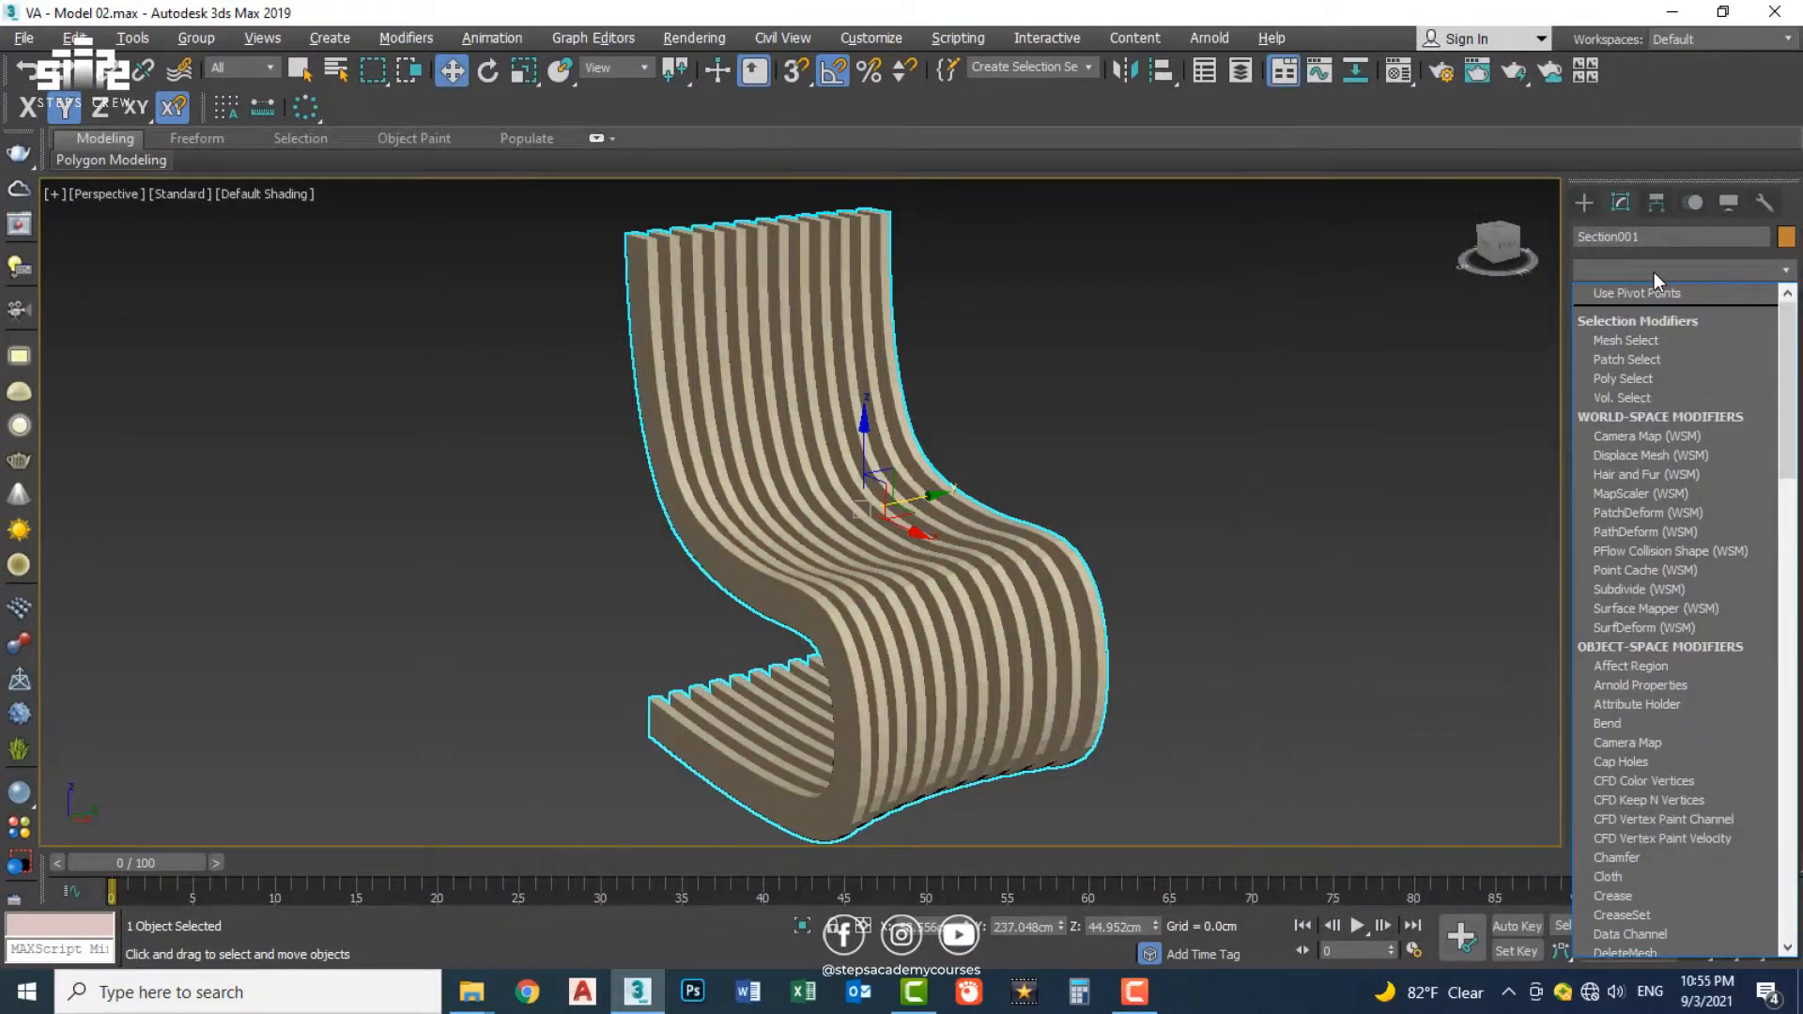
type("uv")
left_click(1622, 789)
middle_click_drag(968, 455, 1013, 437, "alt")
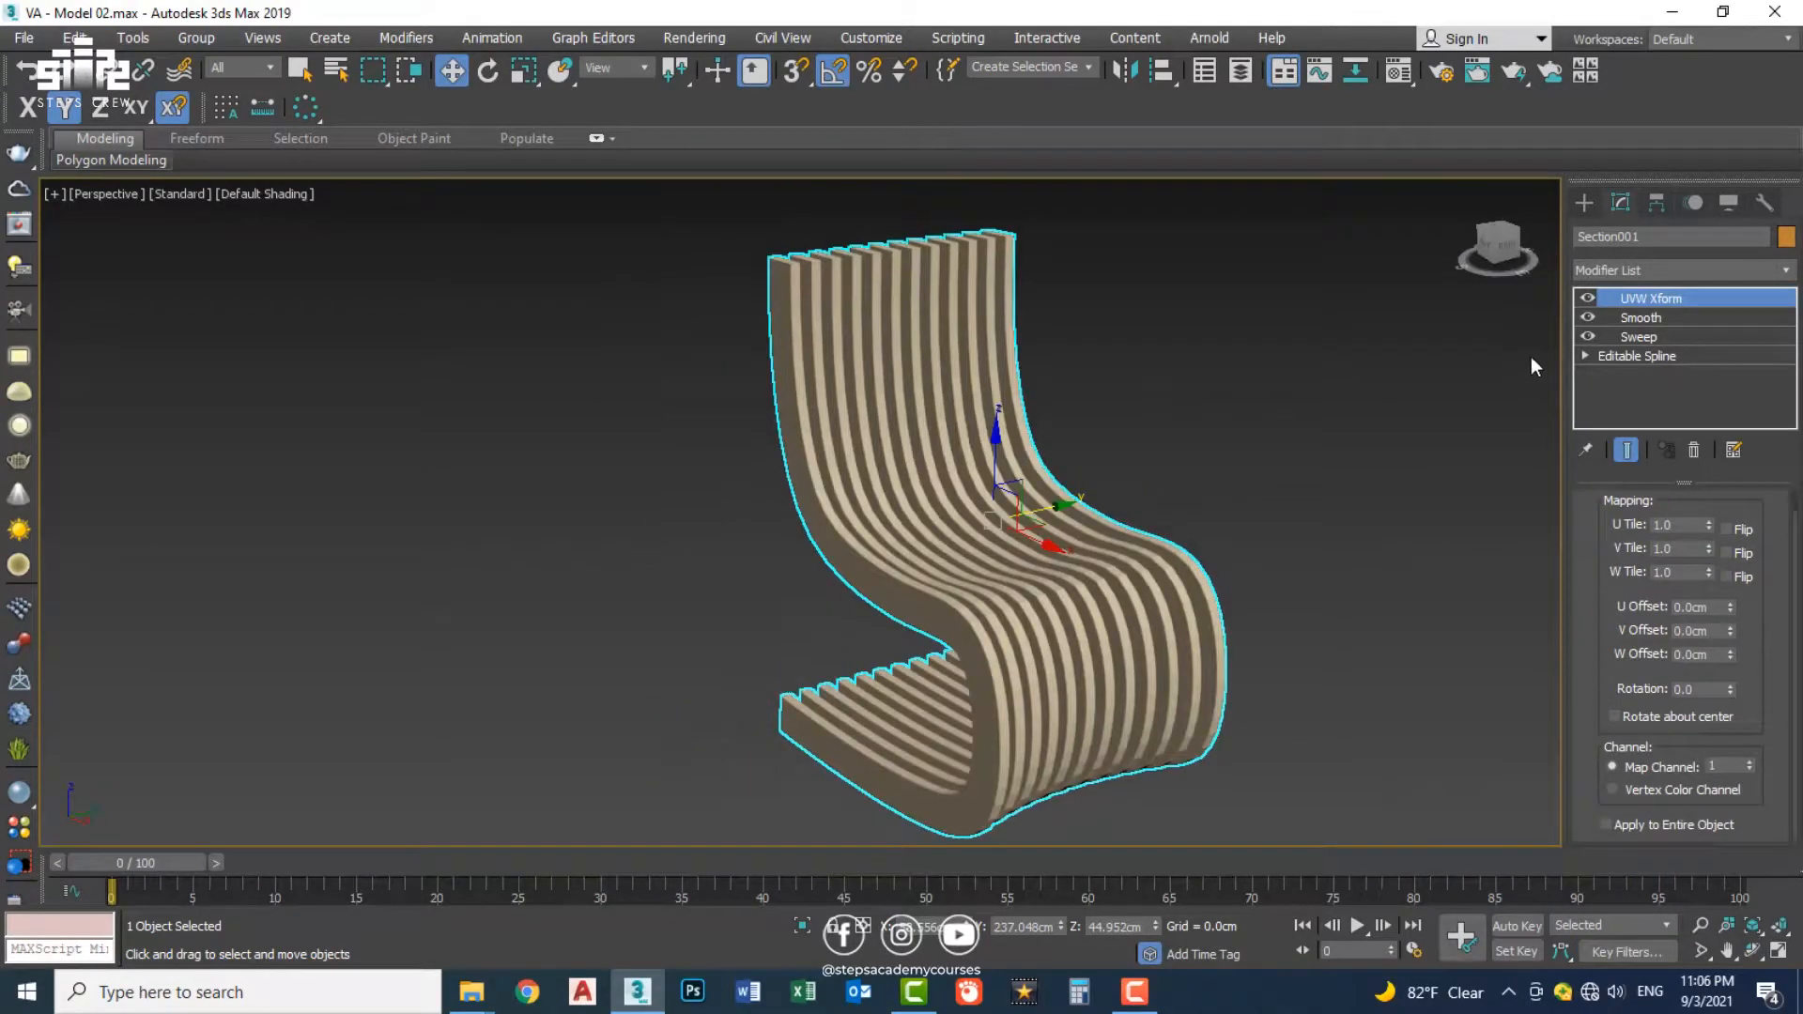
Step: Turn on generated mapping coordinates in the chair's Sweep modifier
left_click(1638, 336)
scroll(1754, 624, "down", 5)
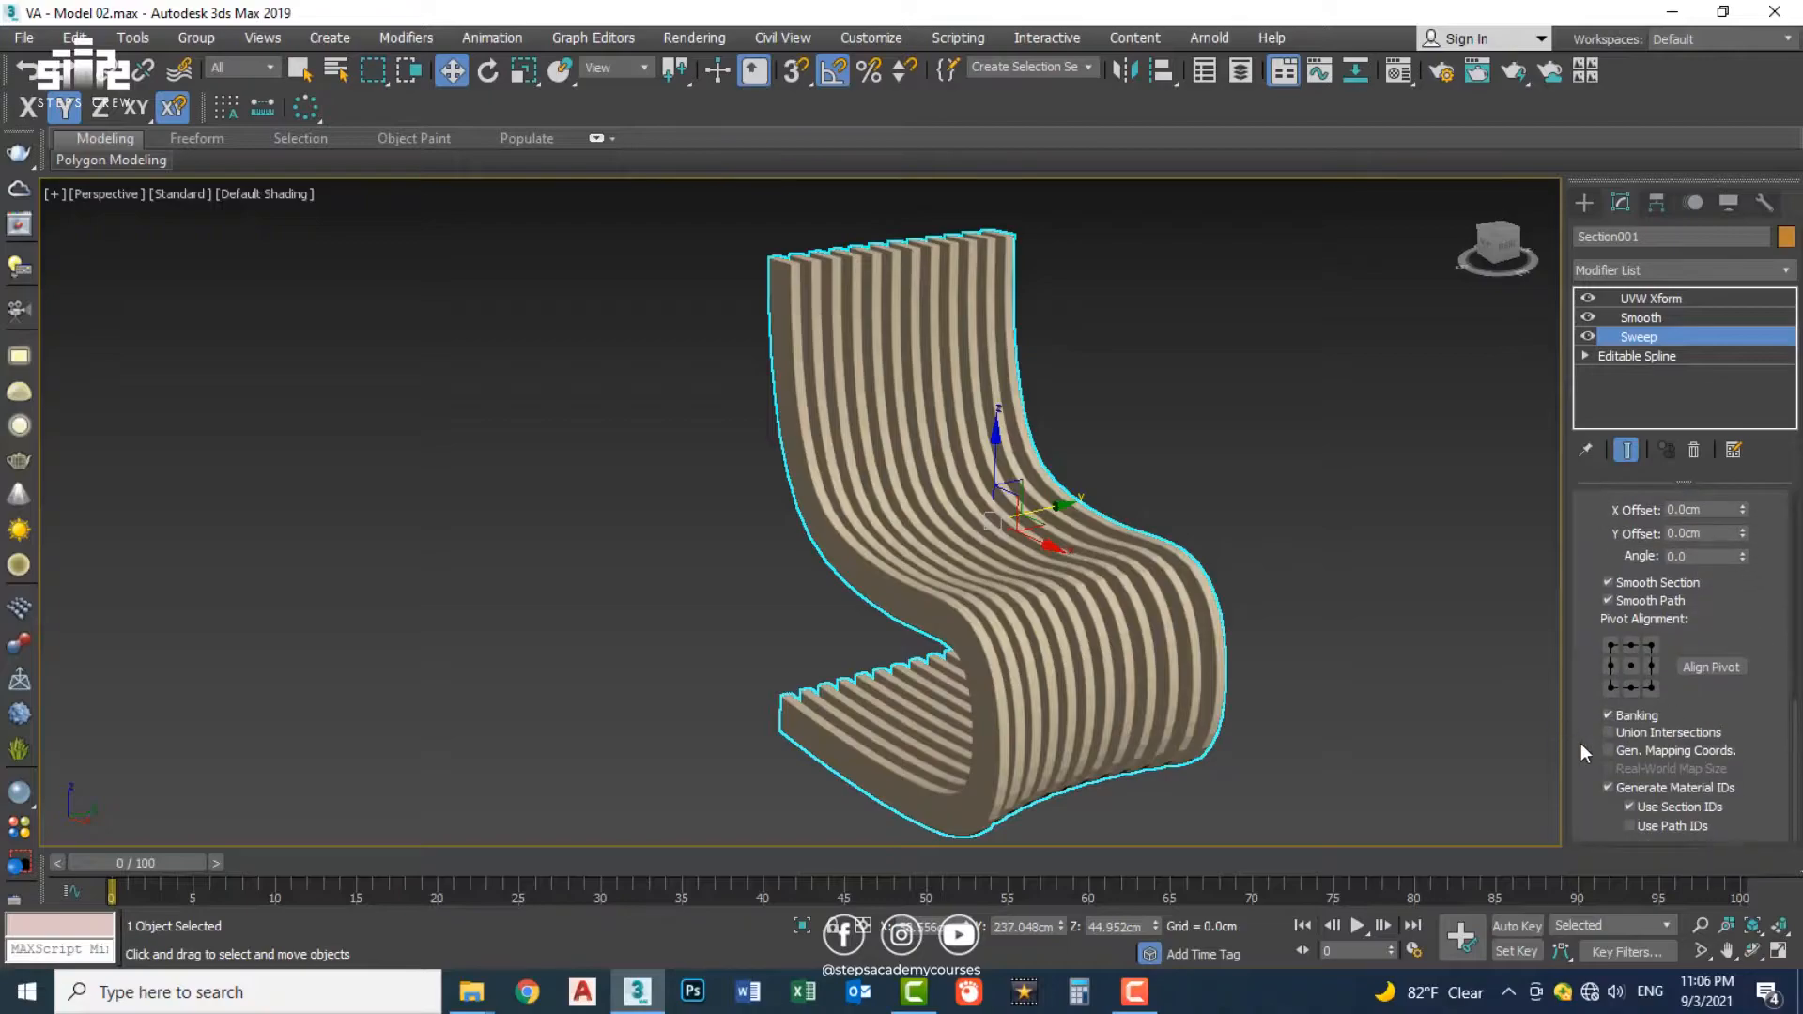
middle_click_drag(1270, 580, 1249, 577, "alt")
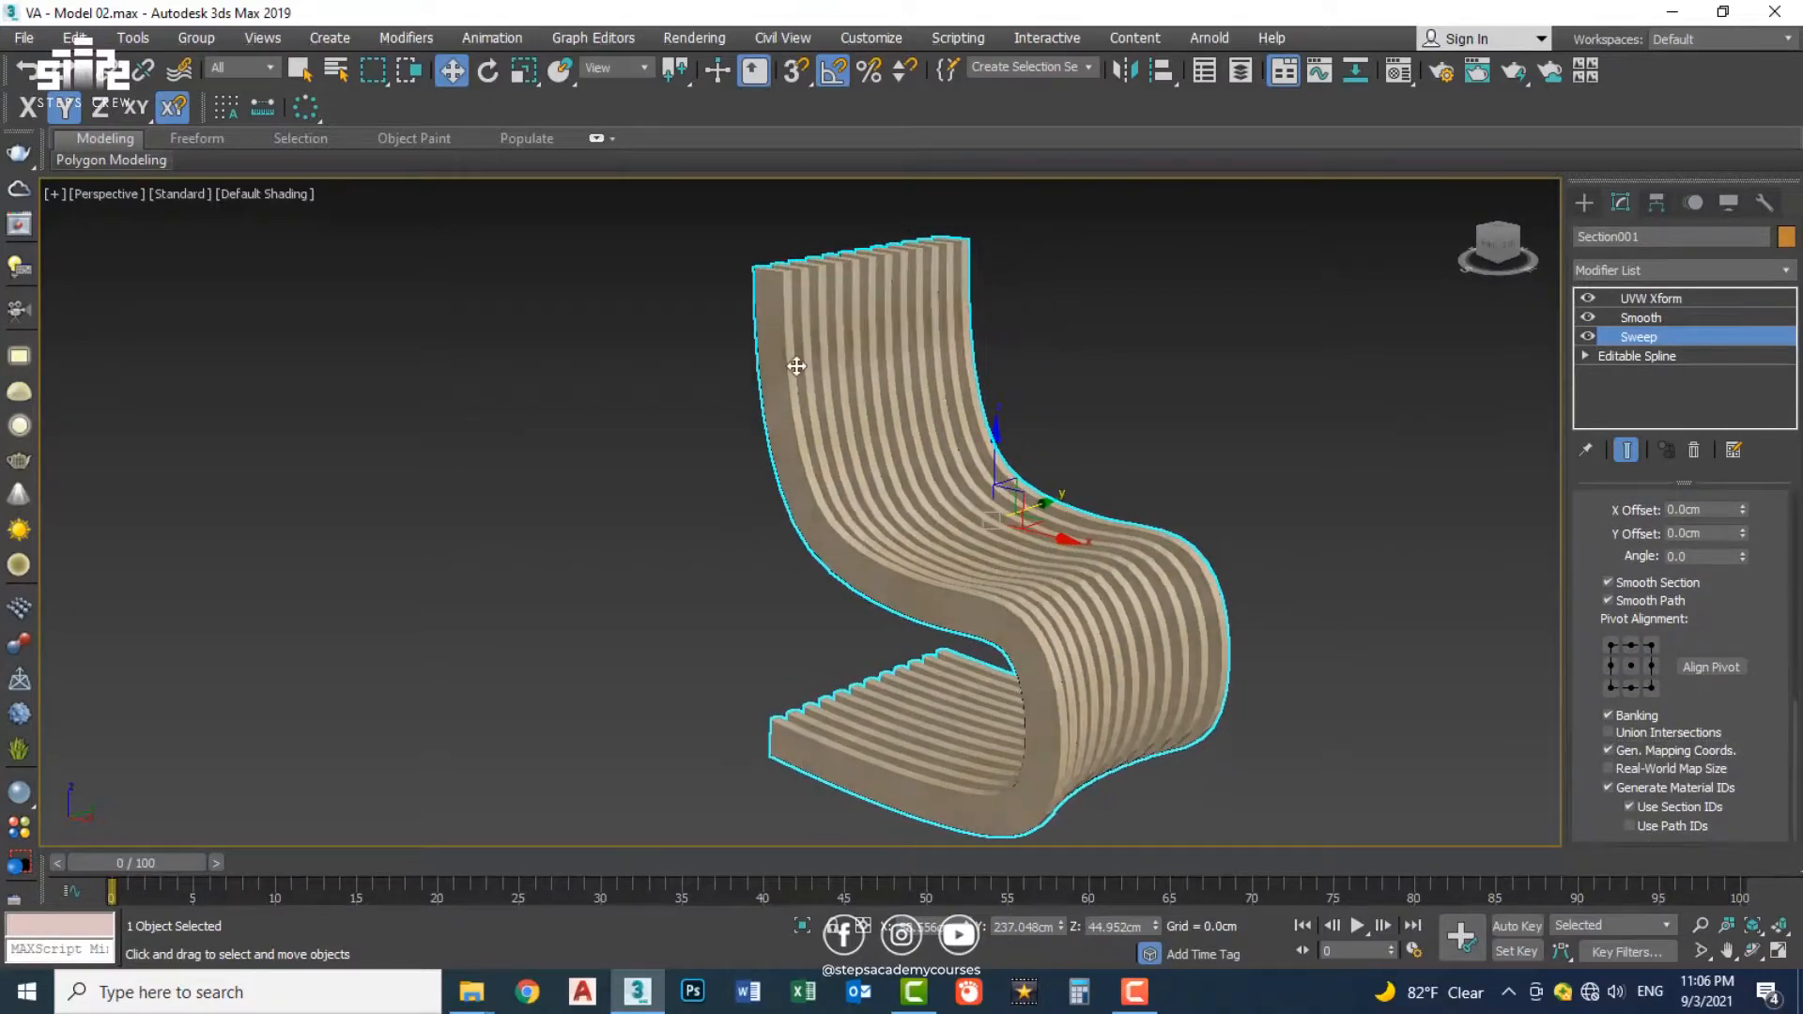
Step: Try U and V tiling of 100 with a rotation of 90 in UVW Xform, and reset the tiling to 0
left_click(1651, 297)
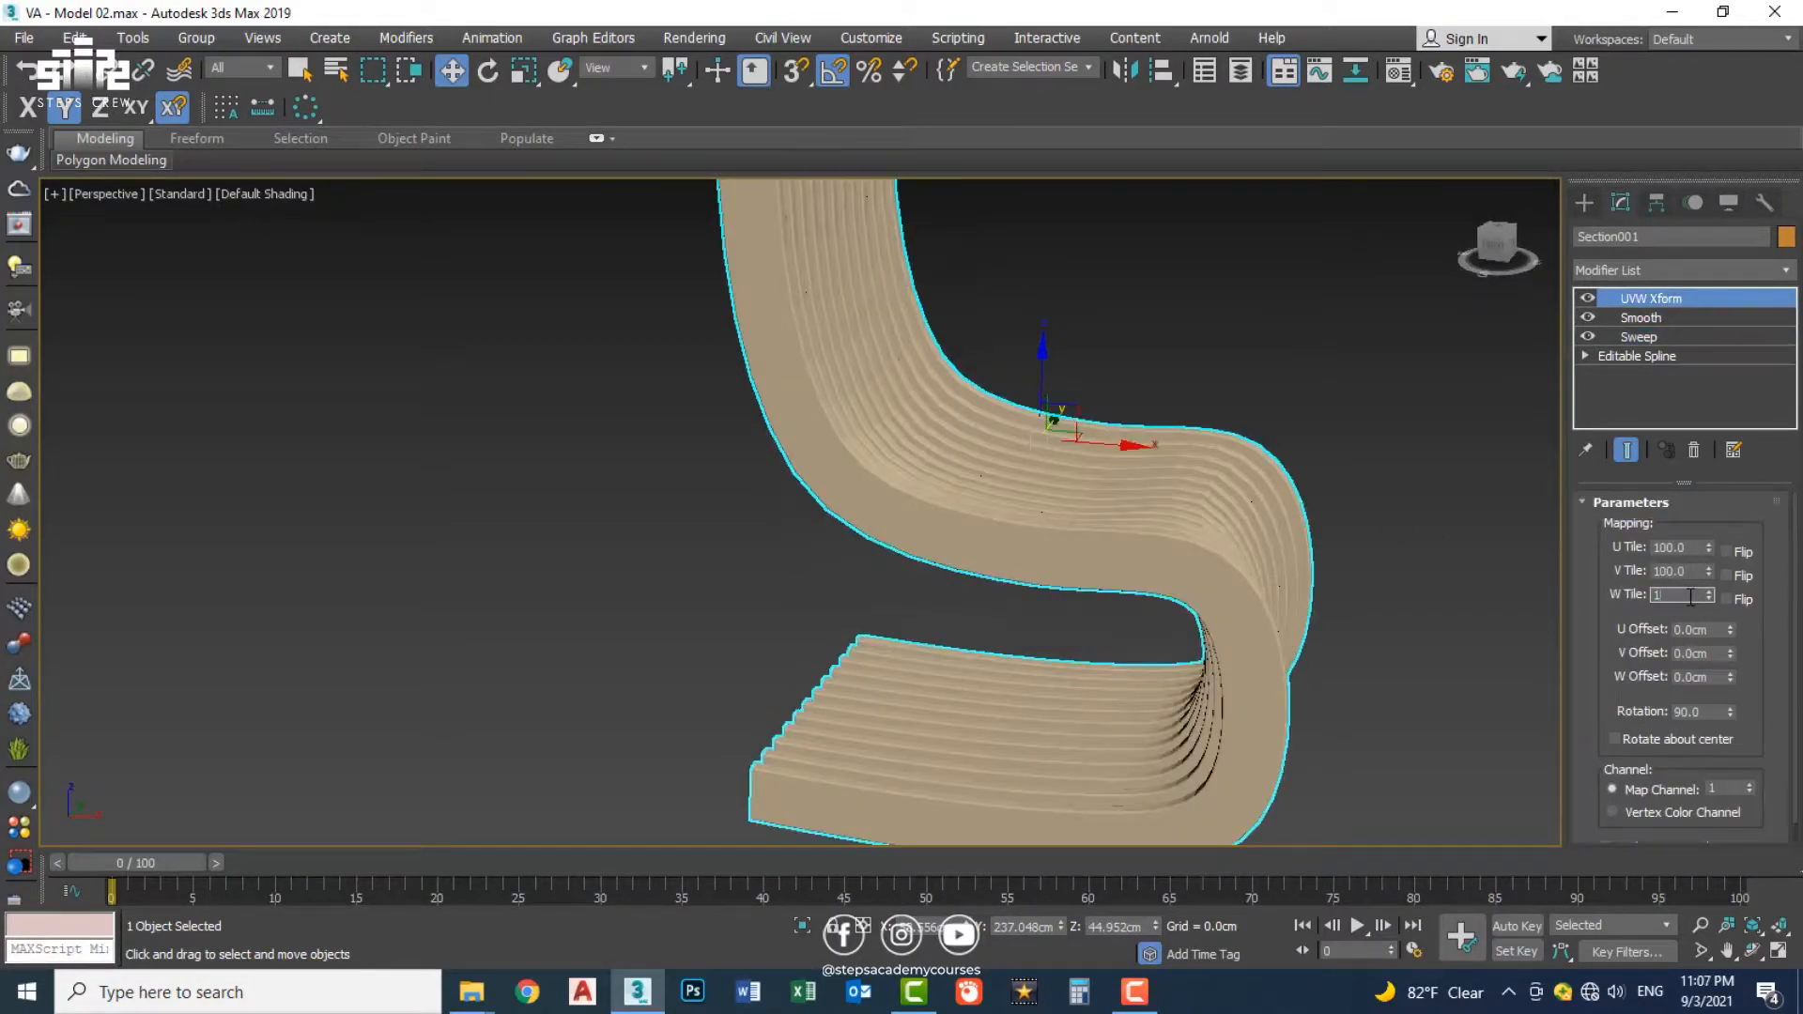
scroll(1112, 582, "up", 6)
right_click(1707, 549)
right_click(1707, 596)
scroll(1461, 496, "down", 8)
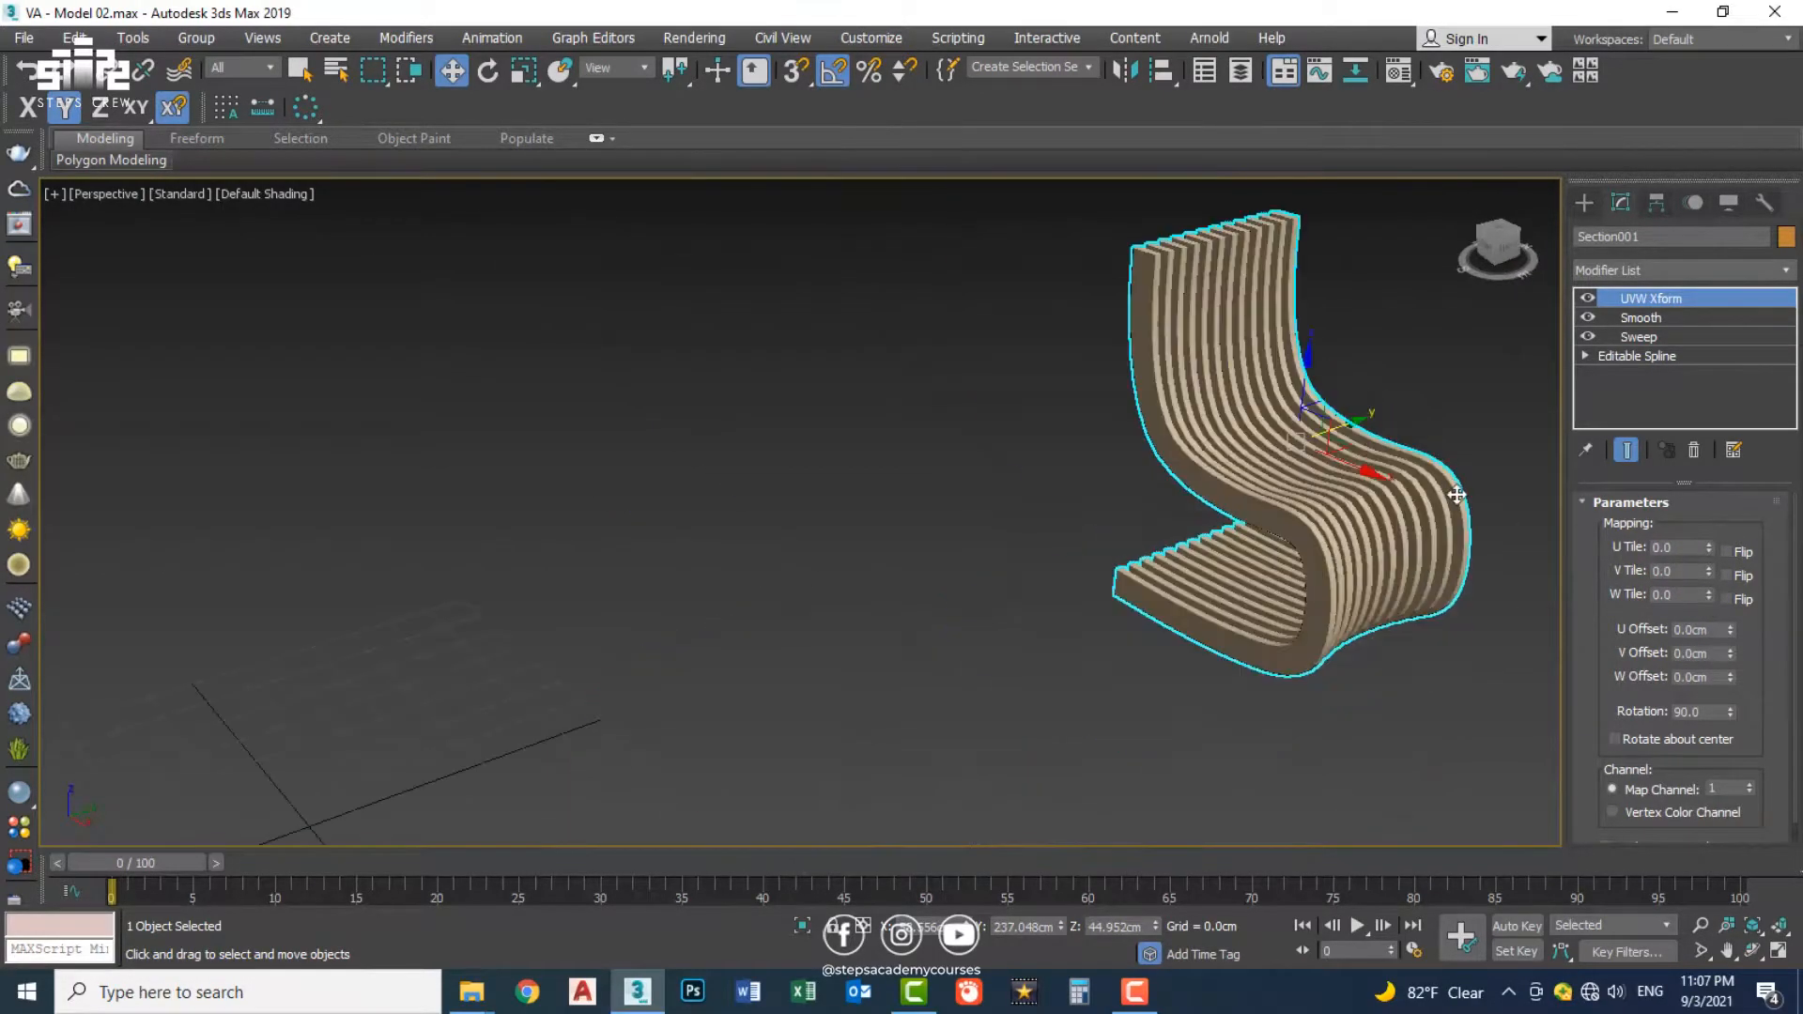
middle_click_drag(1461, 496, 1199, 523)
scroll(1215, 507, "up", 4)
scroll(1140, 494, "down", 4)
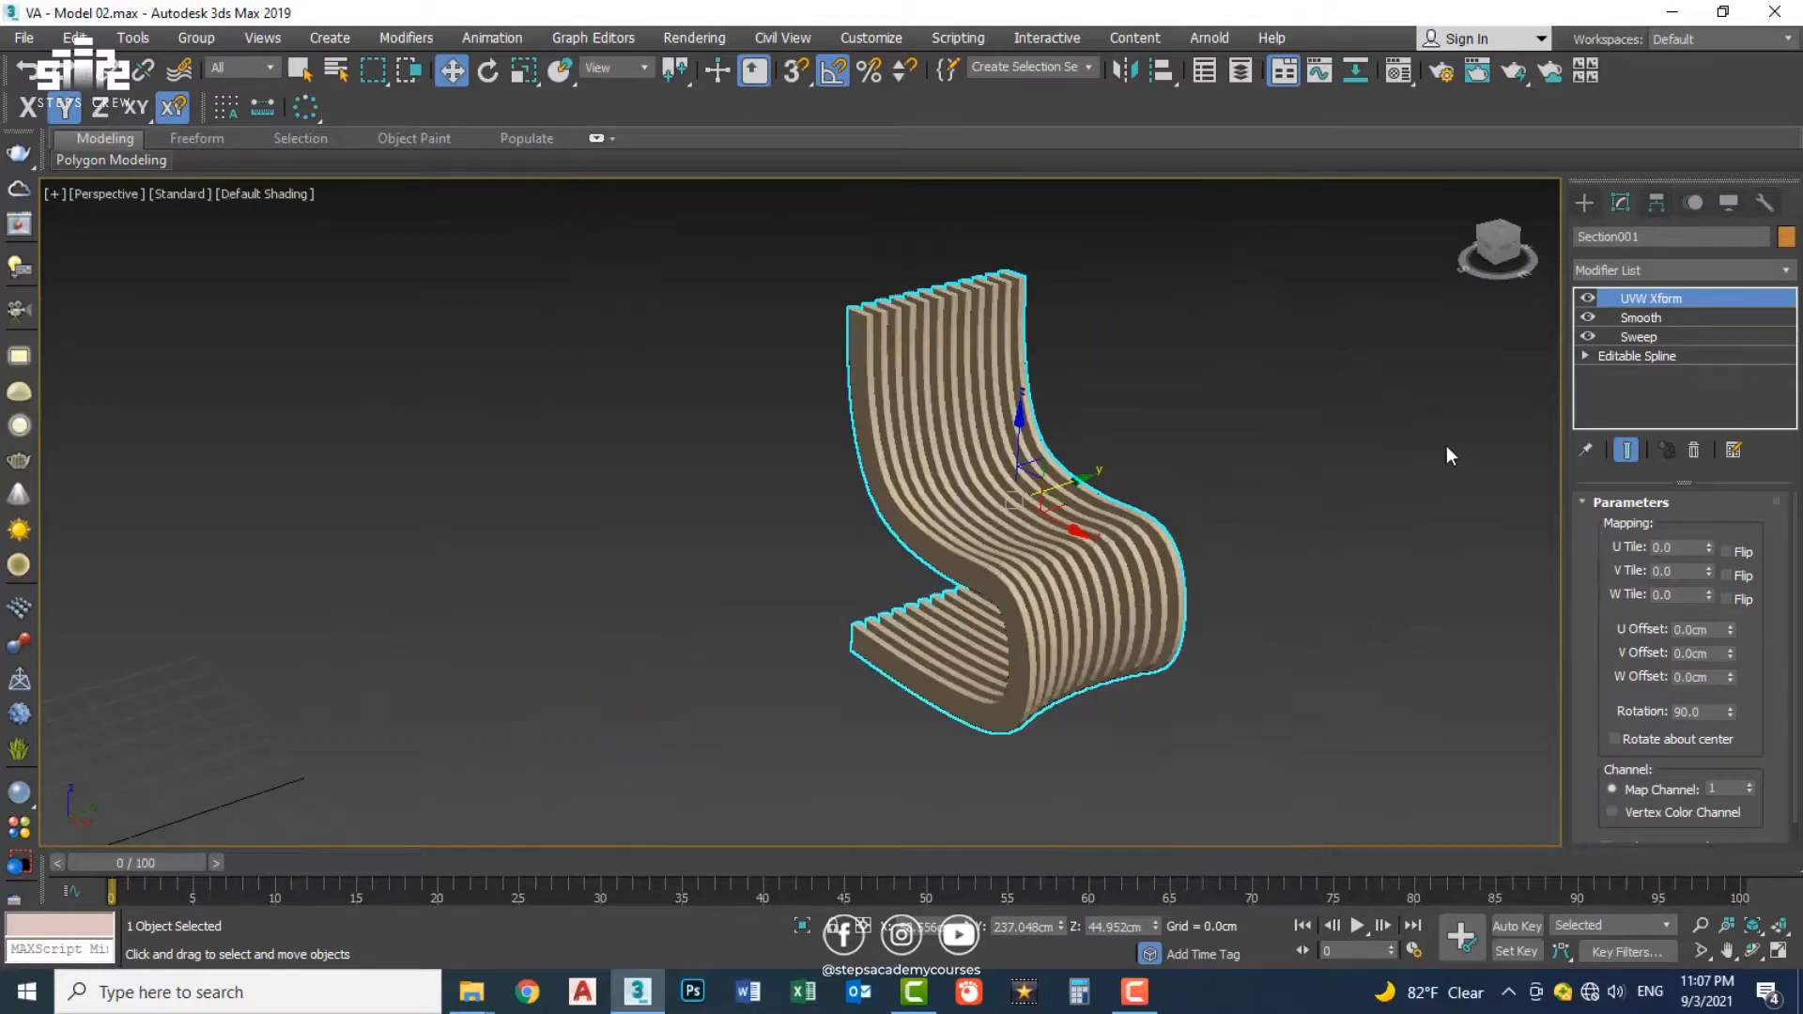
scroll(1037, 493, "up", 8)
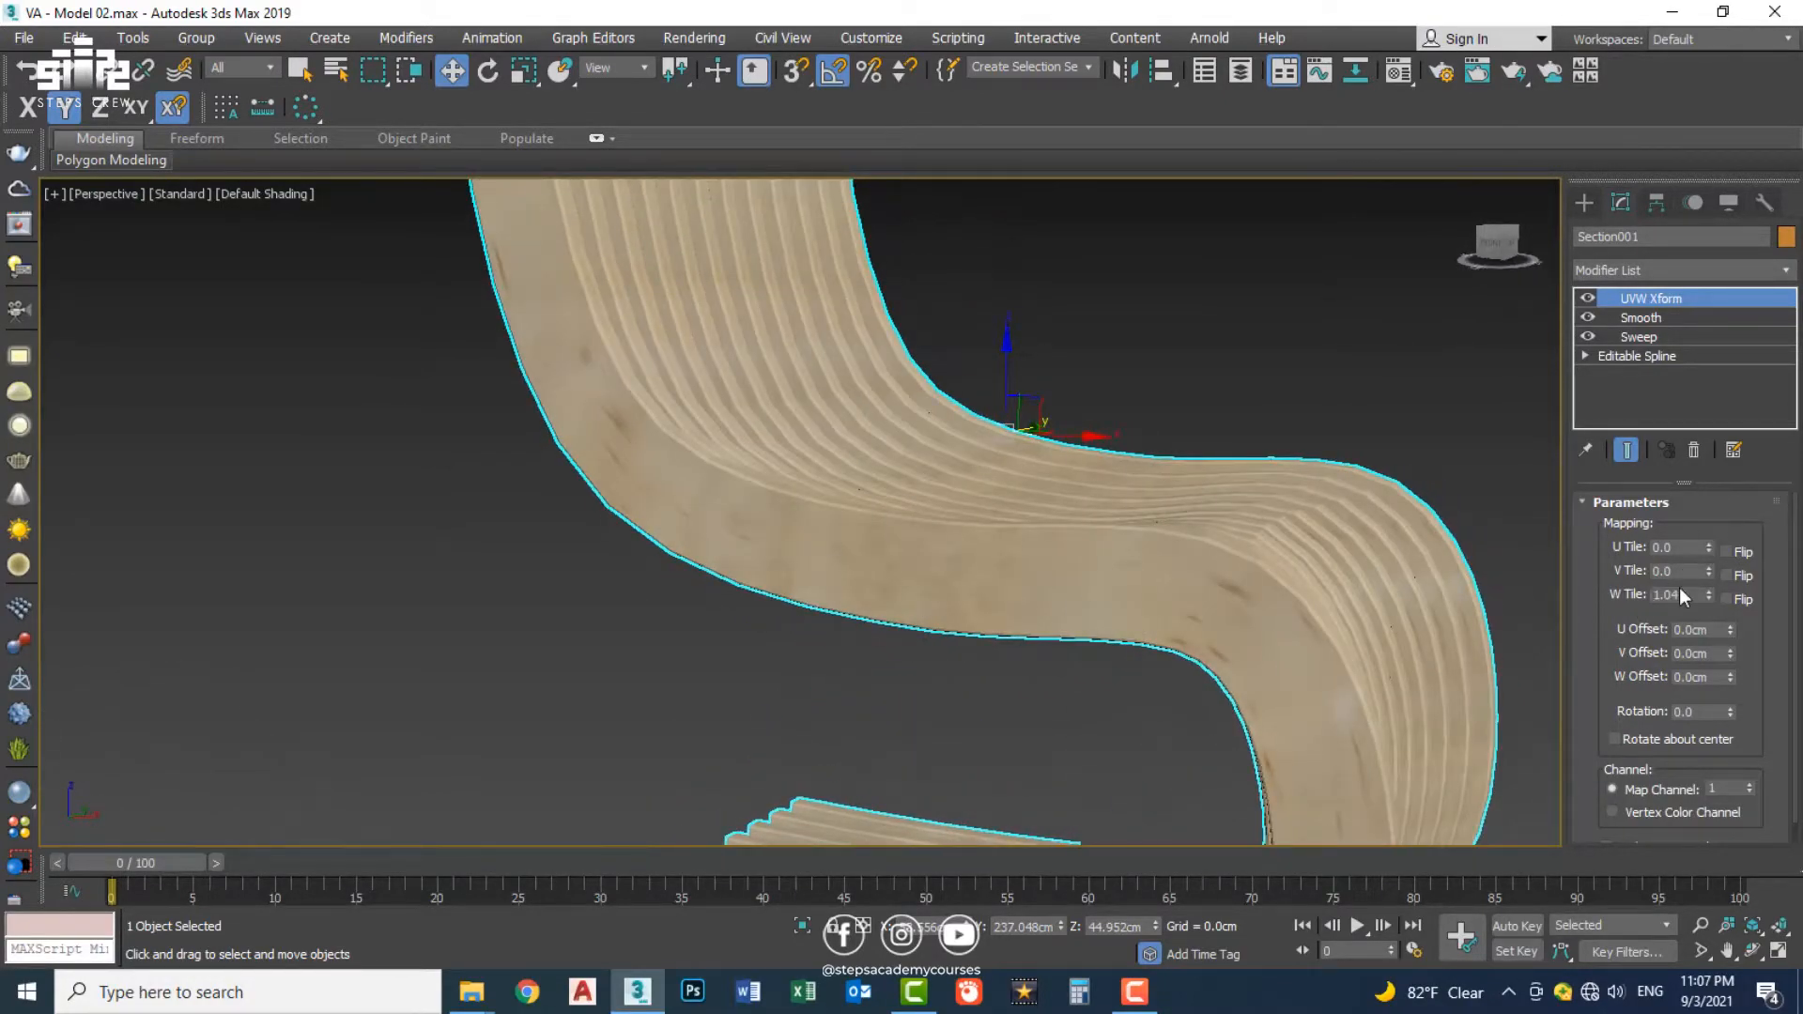
Step: Set the UVW Xform rotation to 90 and adjust the tiling to a V Tile of 0.66
middle_click_drag(1113, 553, 1016, 595, "alt")
type("90")
key("Return")
middle_click_drag(1379, 599, 1296, 588, "alt")
left_click_drag(1709, 548, 1710, 483)
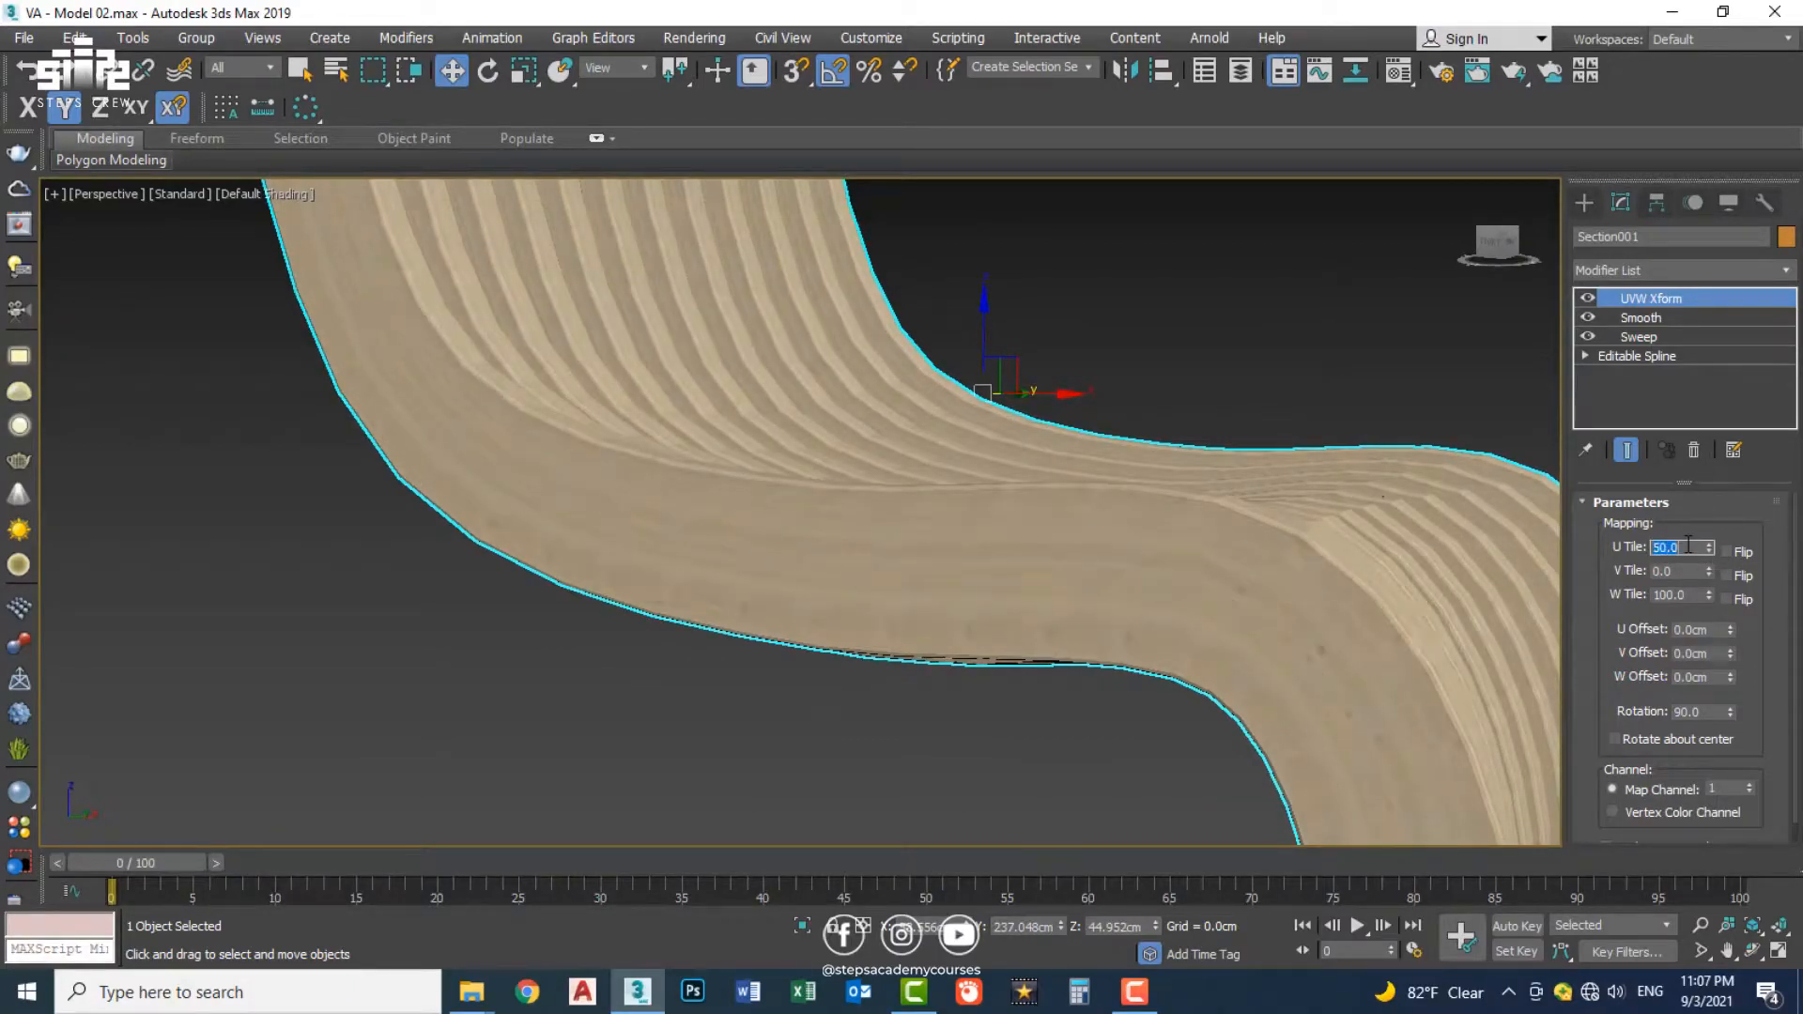
left_click_drag(1709, 572, 1688, 508)
middle_click_drag(1141, 529, 1089, 558, "alt")
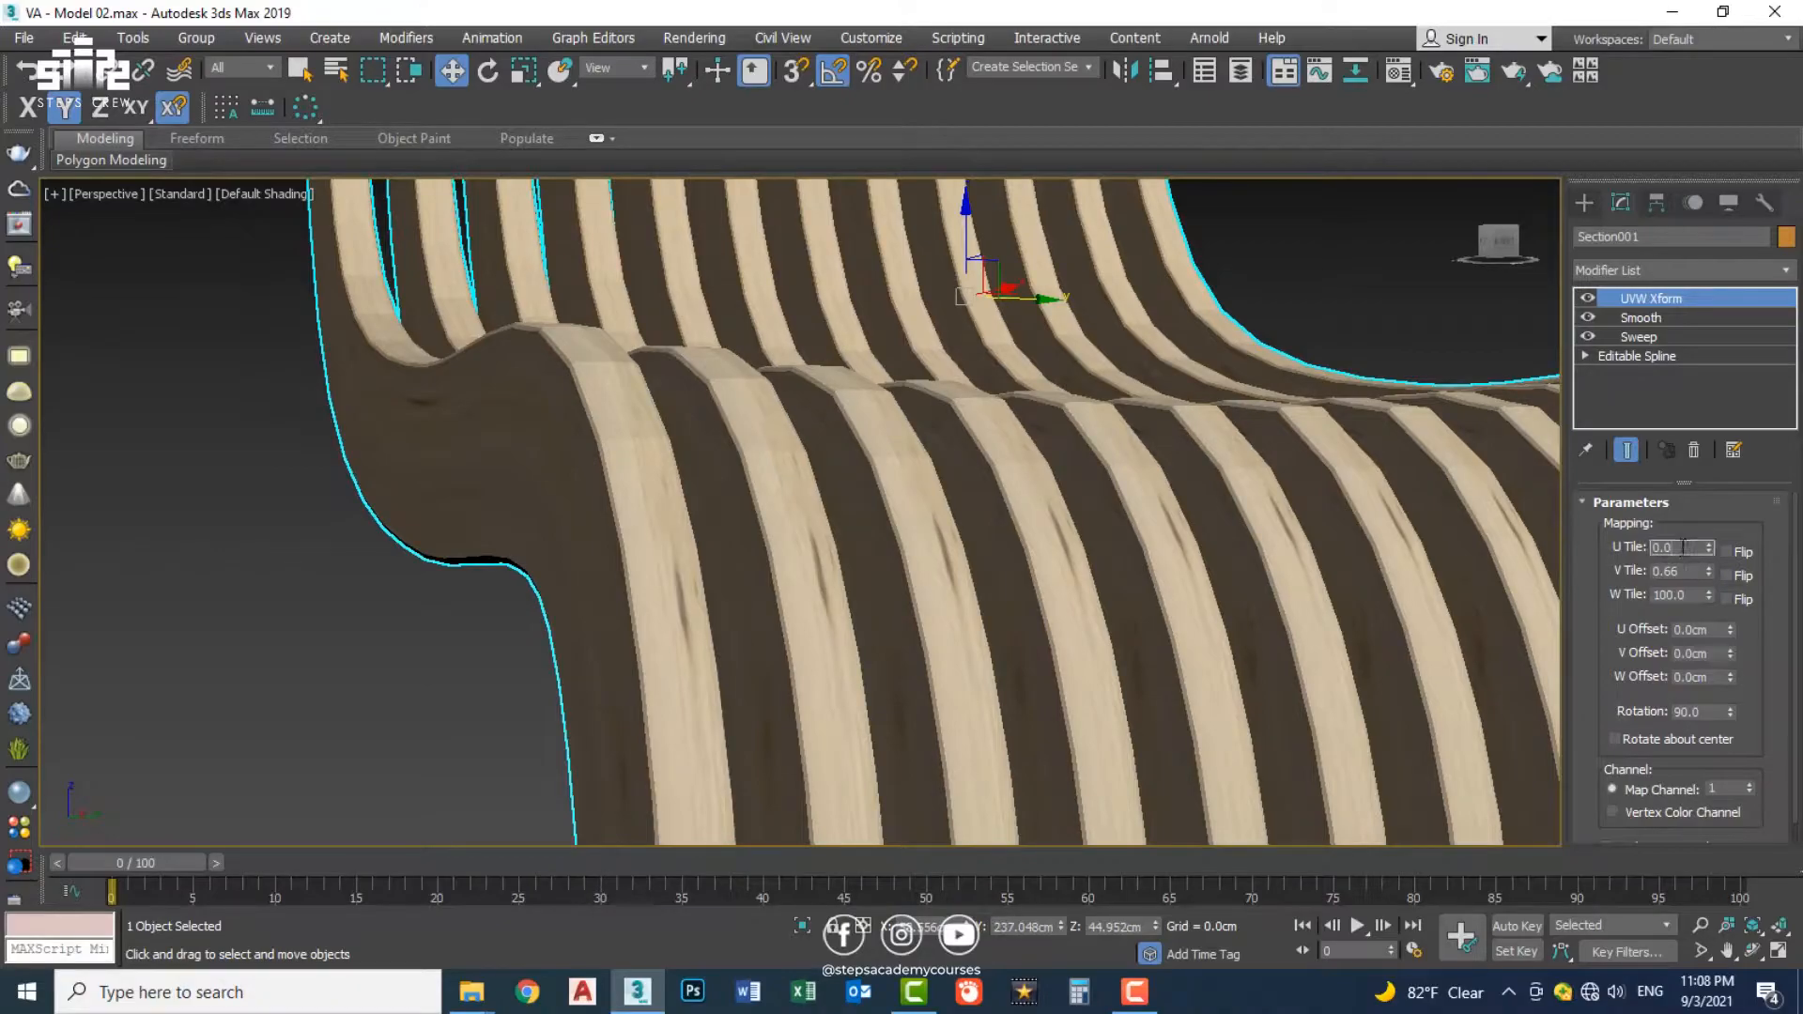
Step: Set U Tile to 0.66 and W Tile to 0, and check the wood grain along the chair's side
type("6")
key("Return")
middle_click_drag(794, 431, 849, 463, "alt")
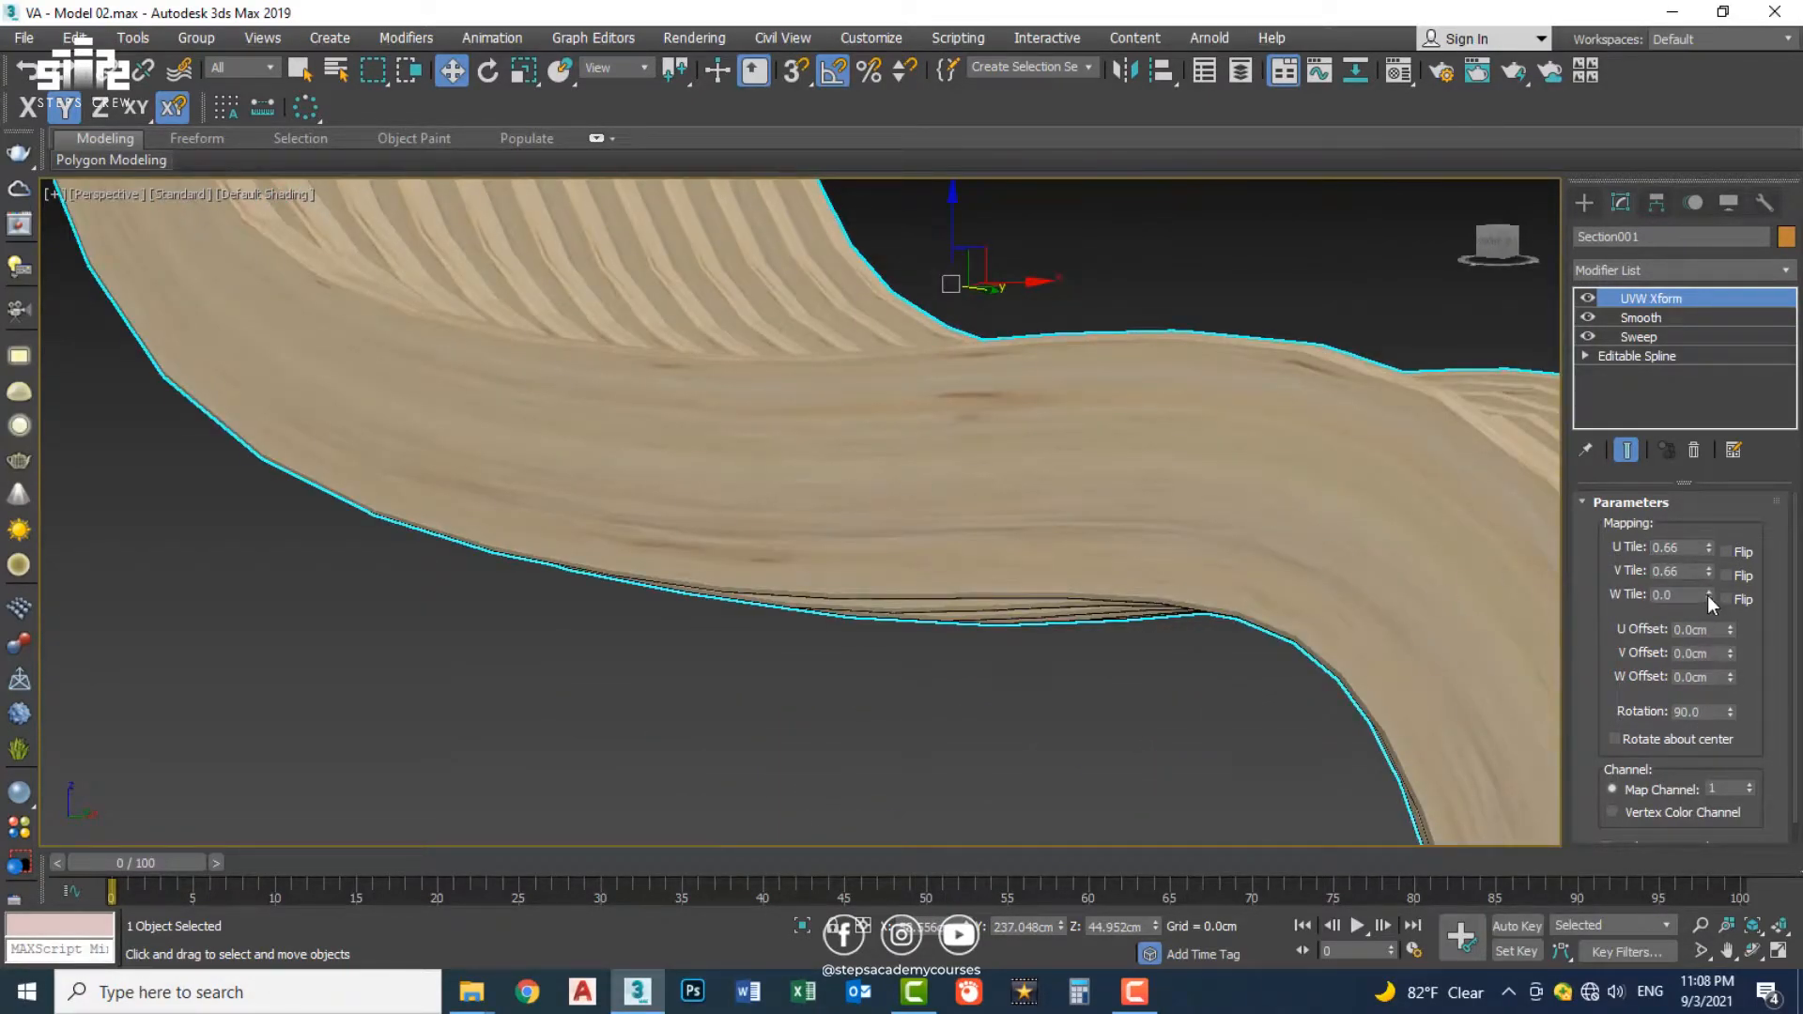
scroll(1118, 455, "down", 3)
middle_click_drag(1078, 451, 1078, 410, "alt")
scroll(927, 493, "down", 3)
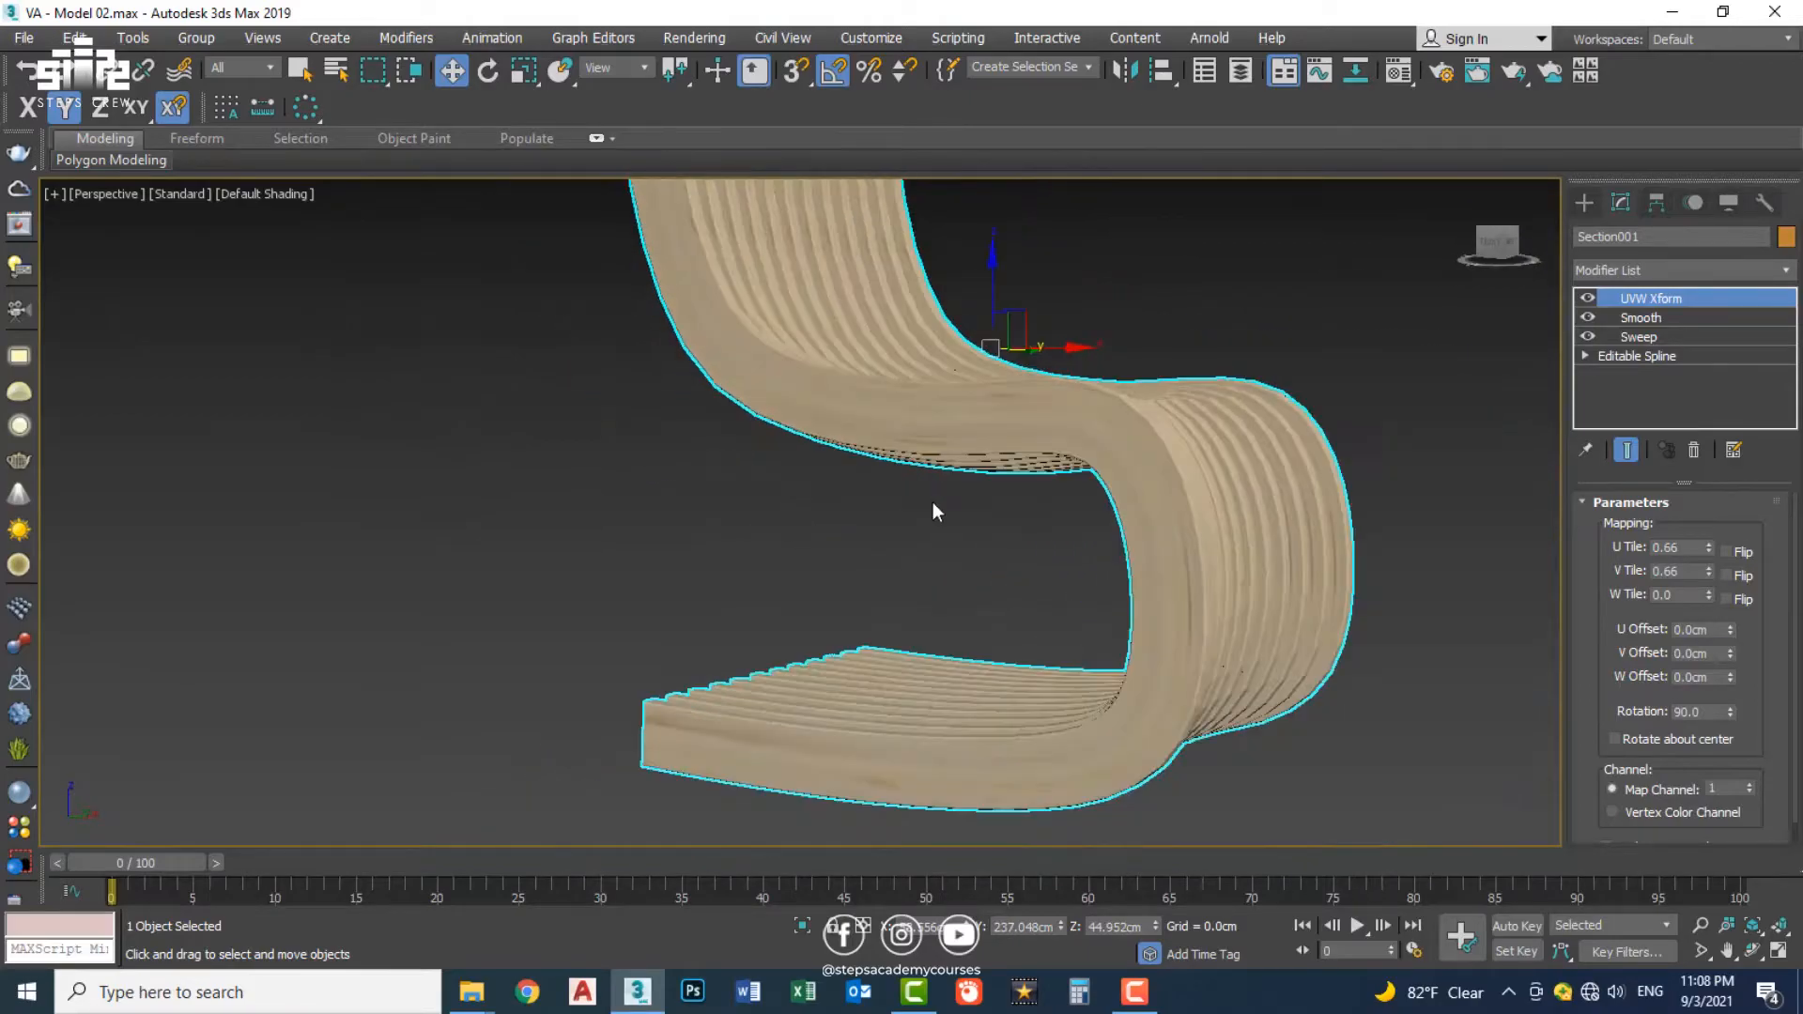
Step: Examine the wood grain along the chair's side, bends and base, and check the whole chair's mapping
middle_click_drag(1116, 592, 1248, 282)
scroll(1248, 282, "up", 5)
scroll(1034, 700, "down", 2)
scroll(372, 699, "down", 3)
scroll(403, 510, "down", 2)
middle_click_drag(404, 510, 569, 693)
scroll(486, 254, "up", 2)
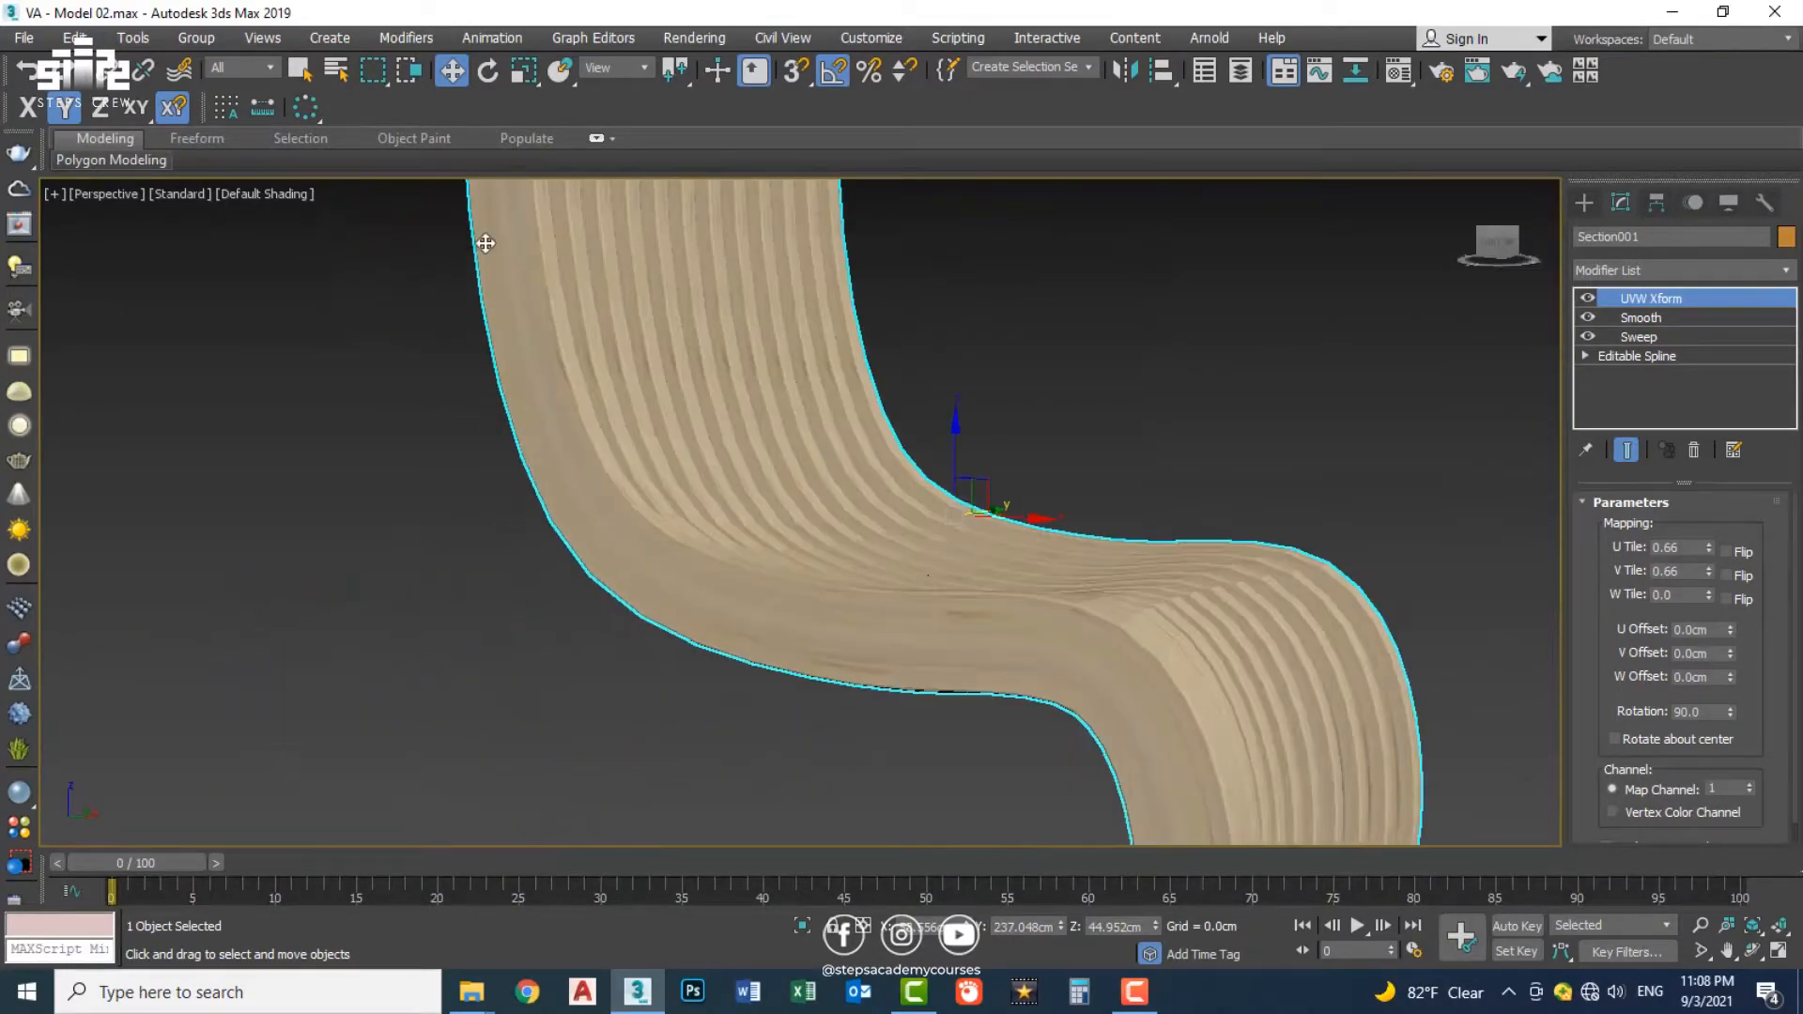
scroll(1077, 693, "down", 4)
middle_click_drag(995, 701, 915, 709, "alt")
middle_click_drag(916, 709, 837, 616)
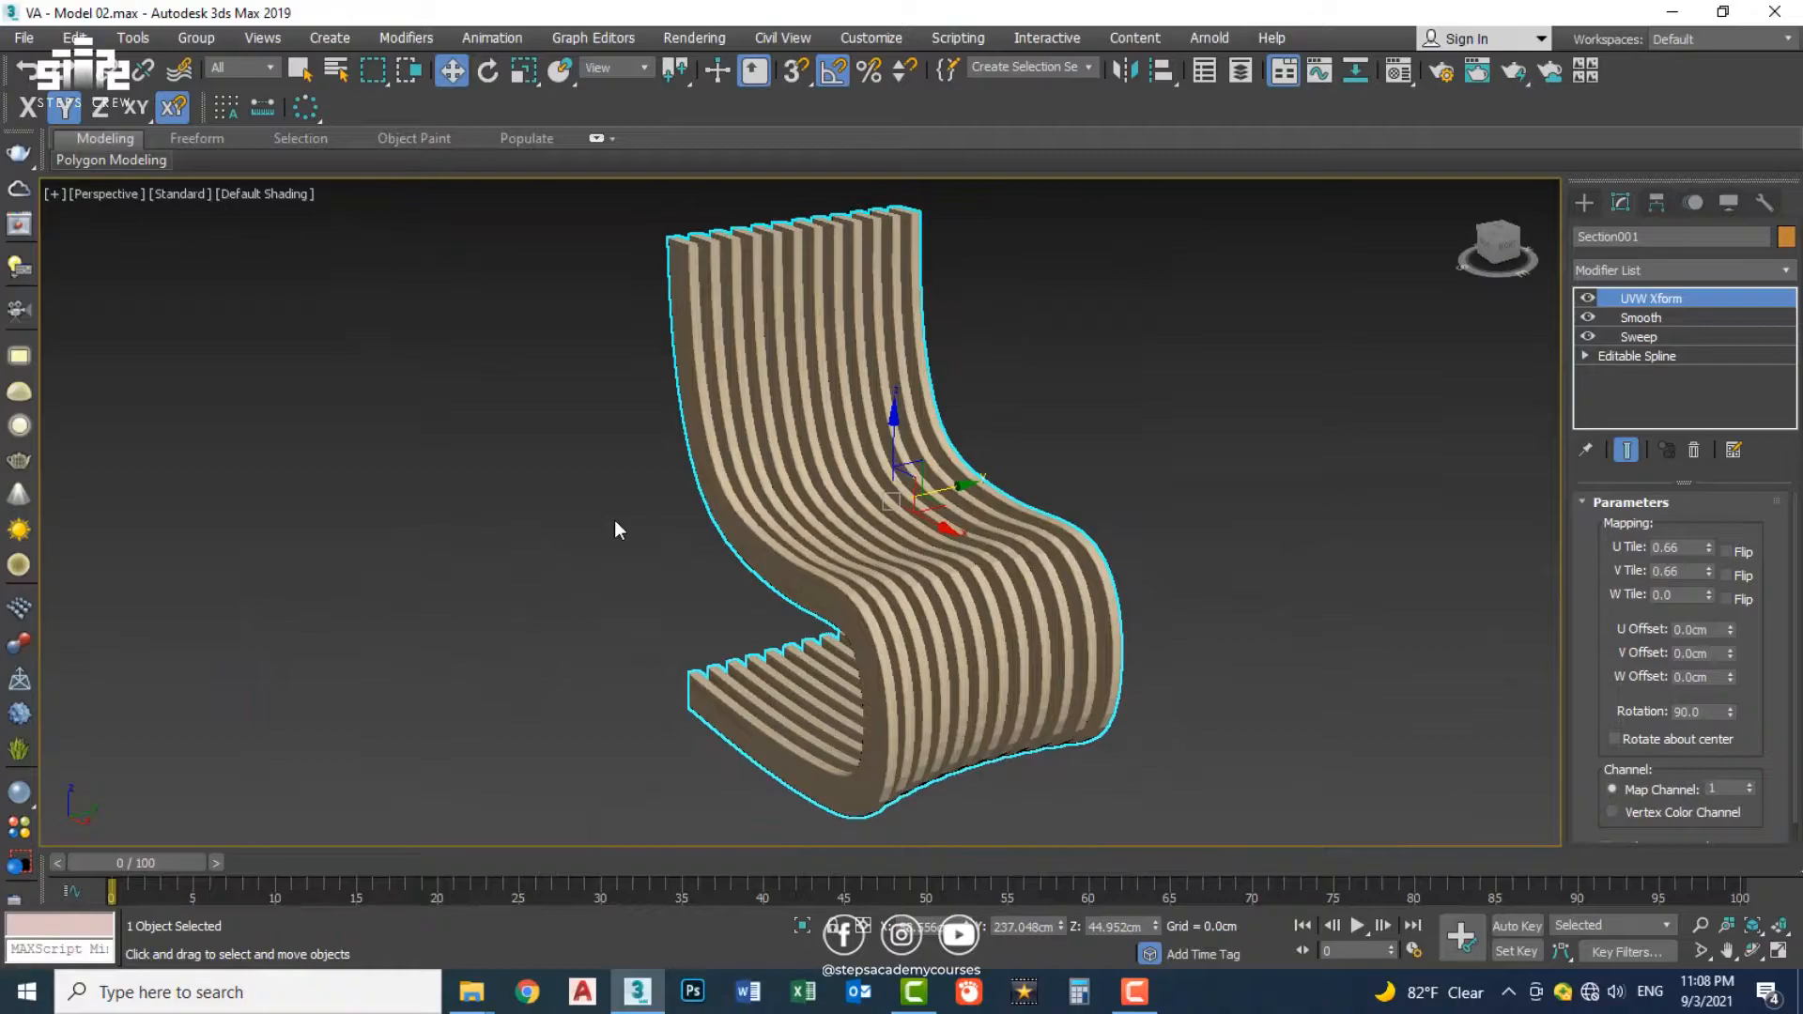
middle_click_drag(614, 520, 597, 534)
Step: Save the chair model and open the Vector Arch - Studio scene, adopting the file's unit scale
key("ctrl+s")
key("alt+Tab")
left_click_drag(500, 181, 579, 595)
left_click(578, 599)
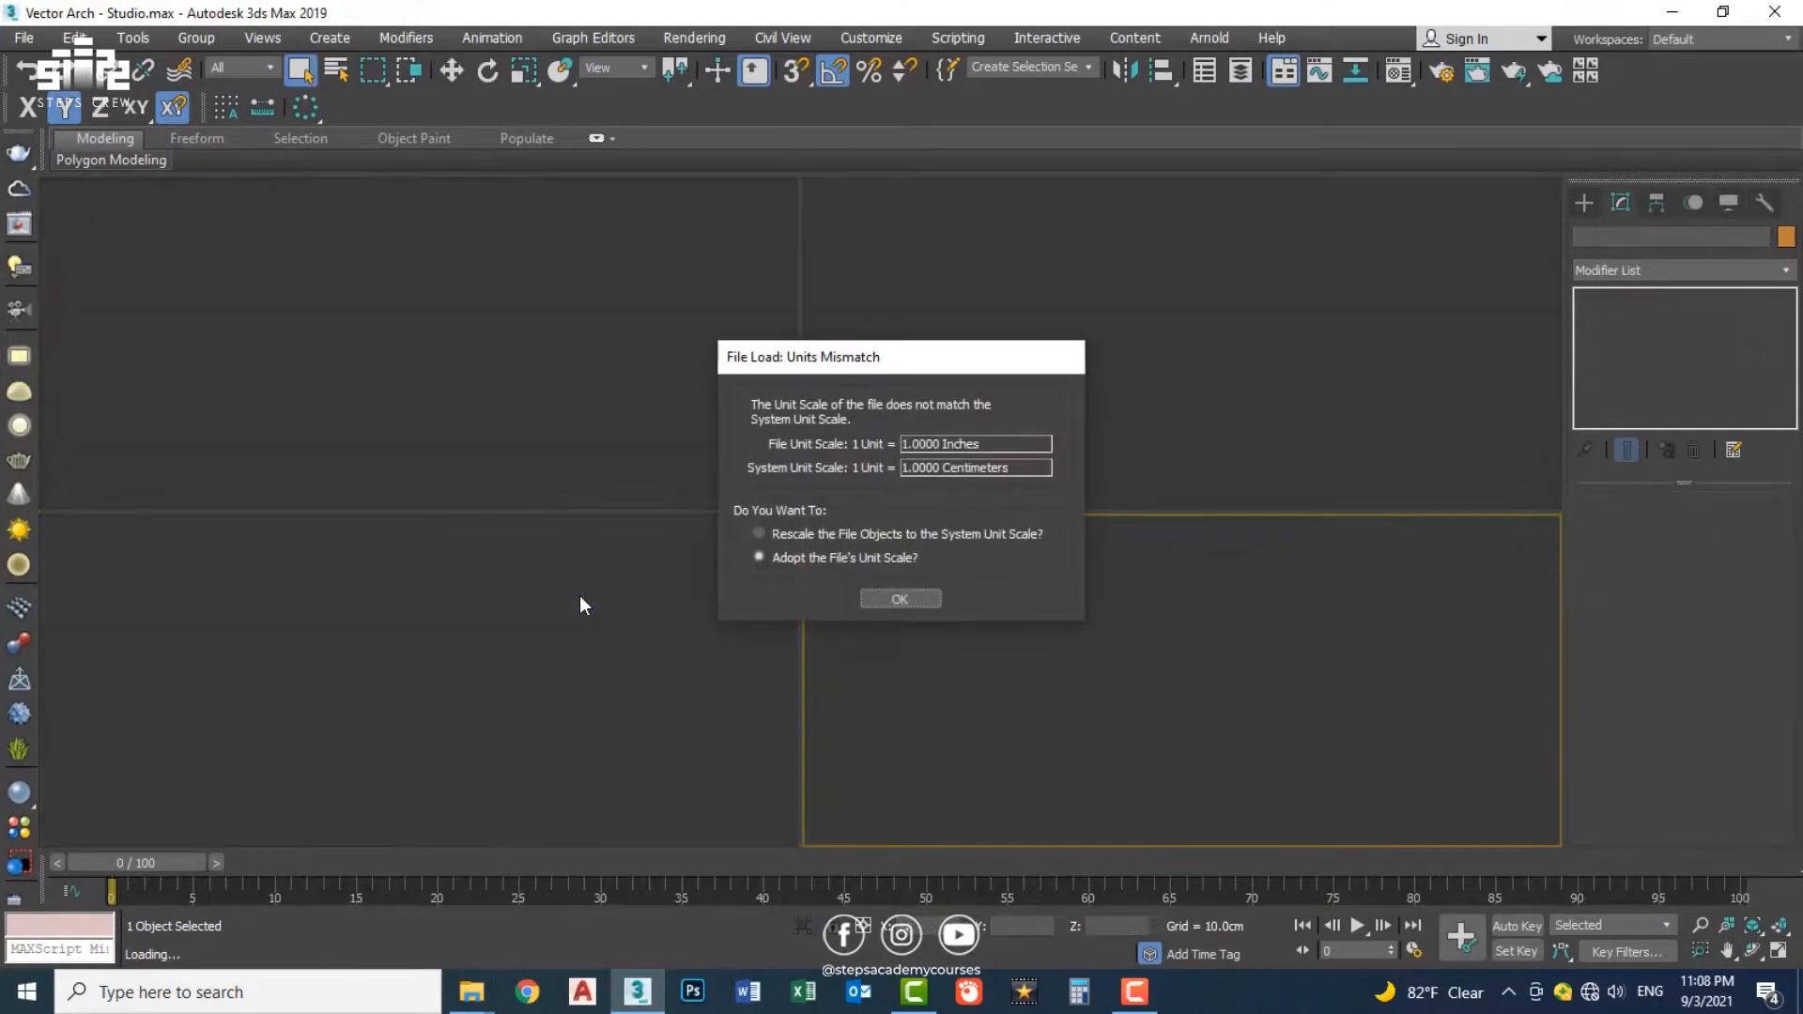
left_click(903, 597)
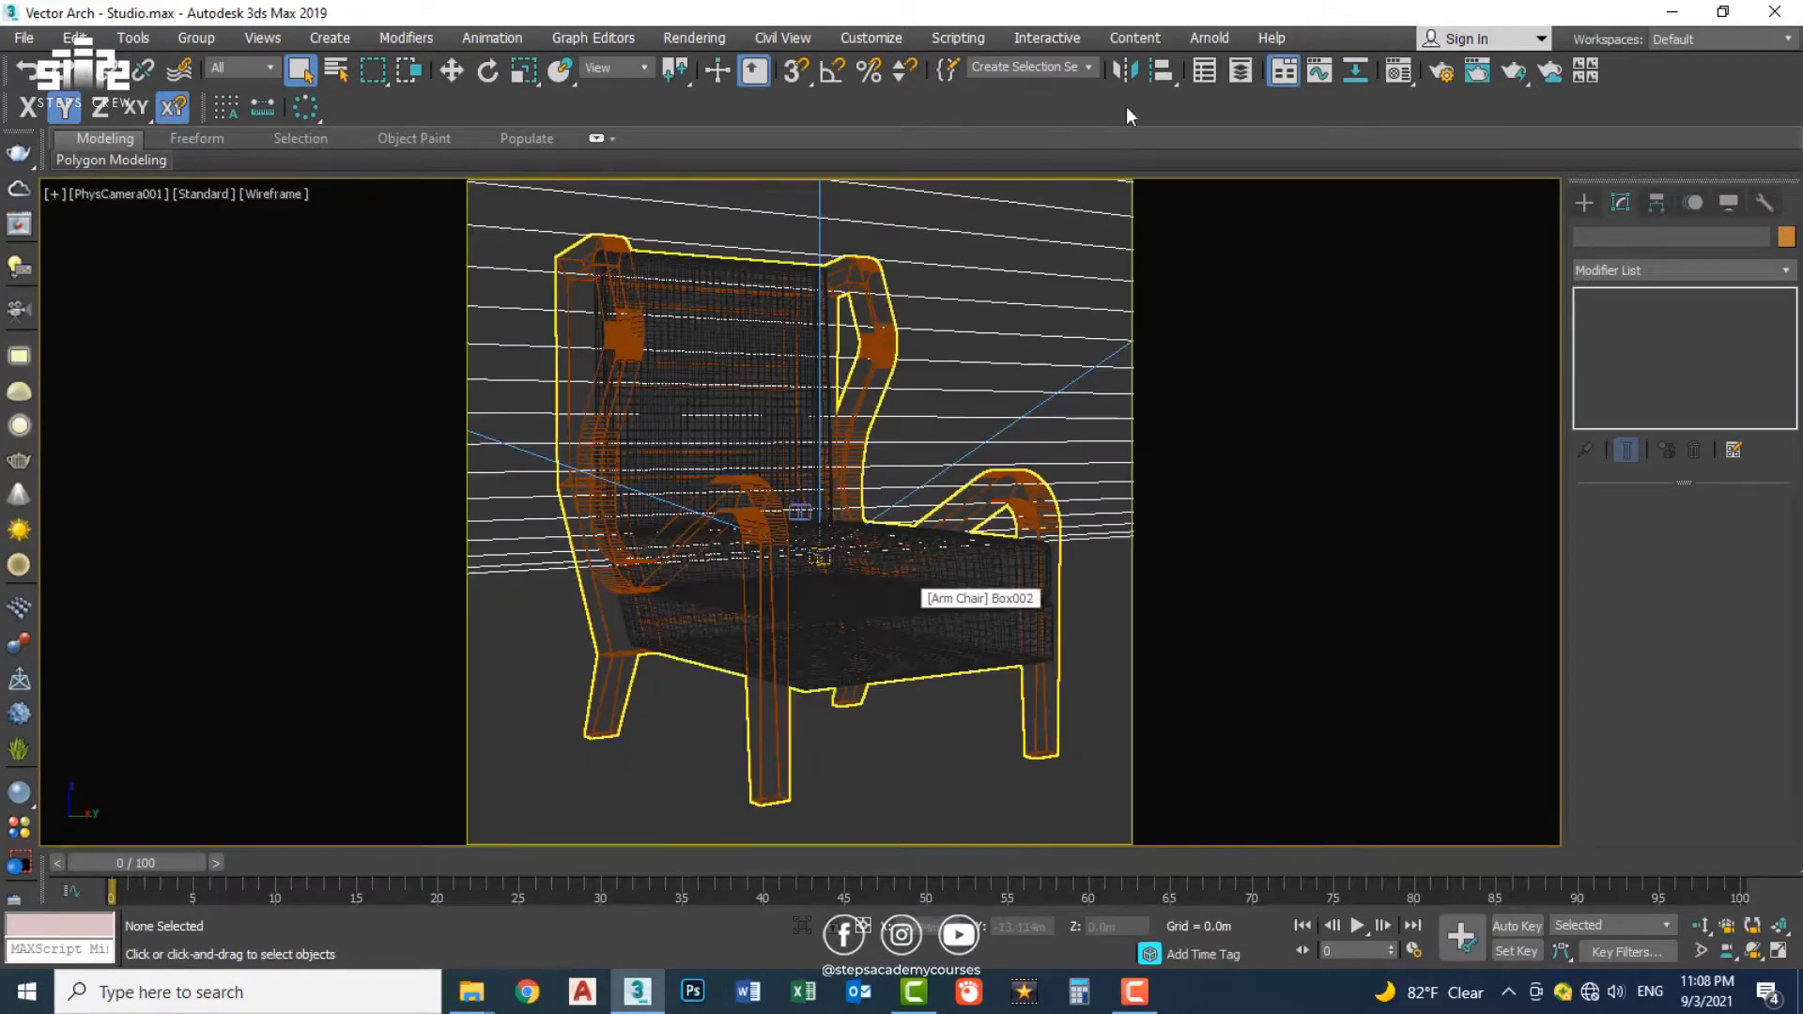
Step: Show the camera view shaded and delete the Arm Chair group from the studio scene
left_click(904, 597)
left_click(916, 723)
key("F3")
left_click(915, 611)
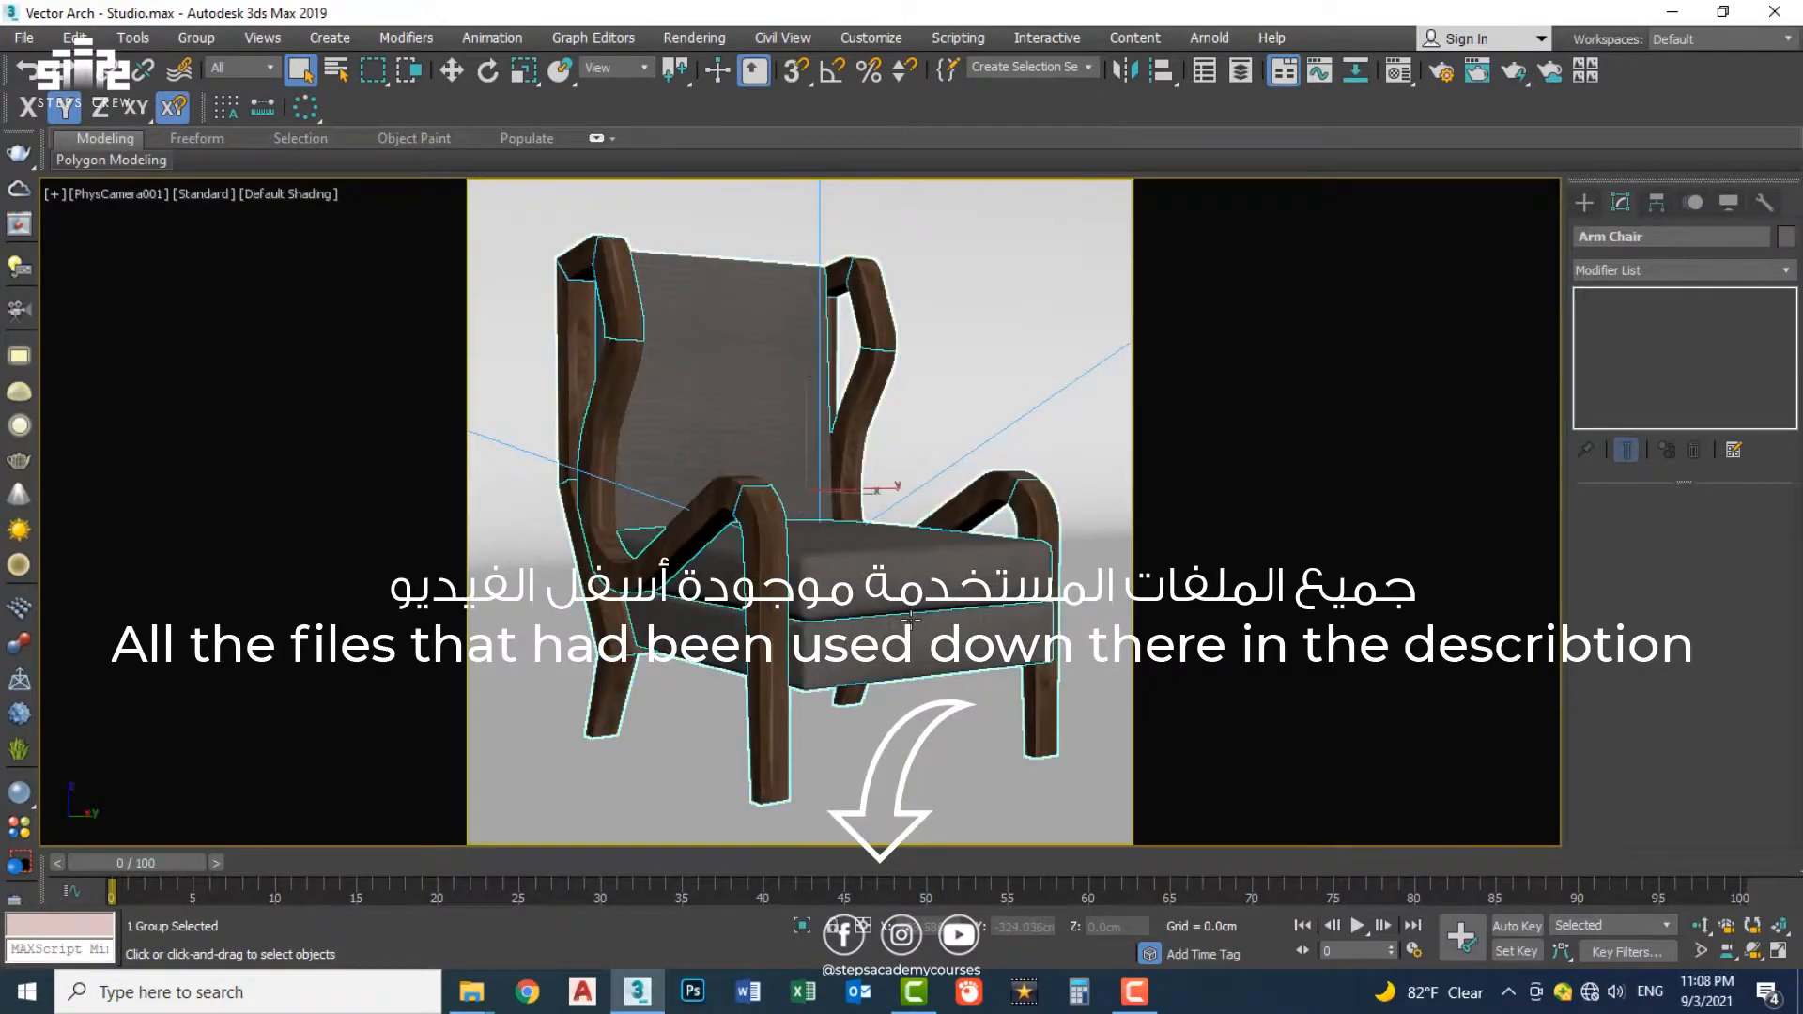
key("Delete")
Step: Merge the VA - Model 02 scene file into the studio scene from its scenes folder
key("p")
key("z")
middle_click_drag(918, 611, 951, 681, "alt")
left_click(473, 995)
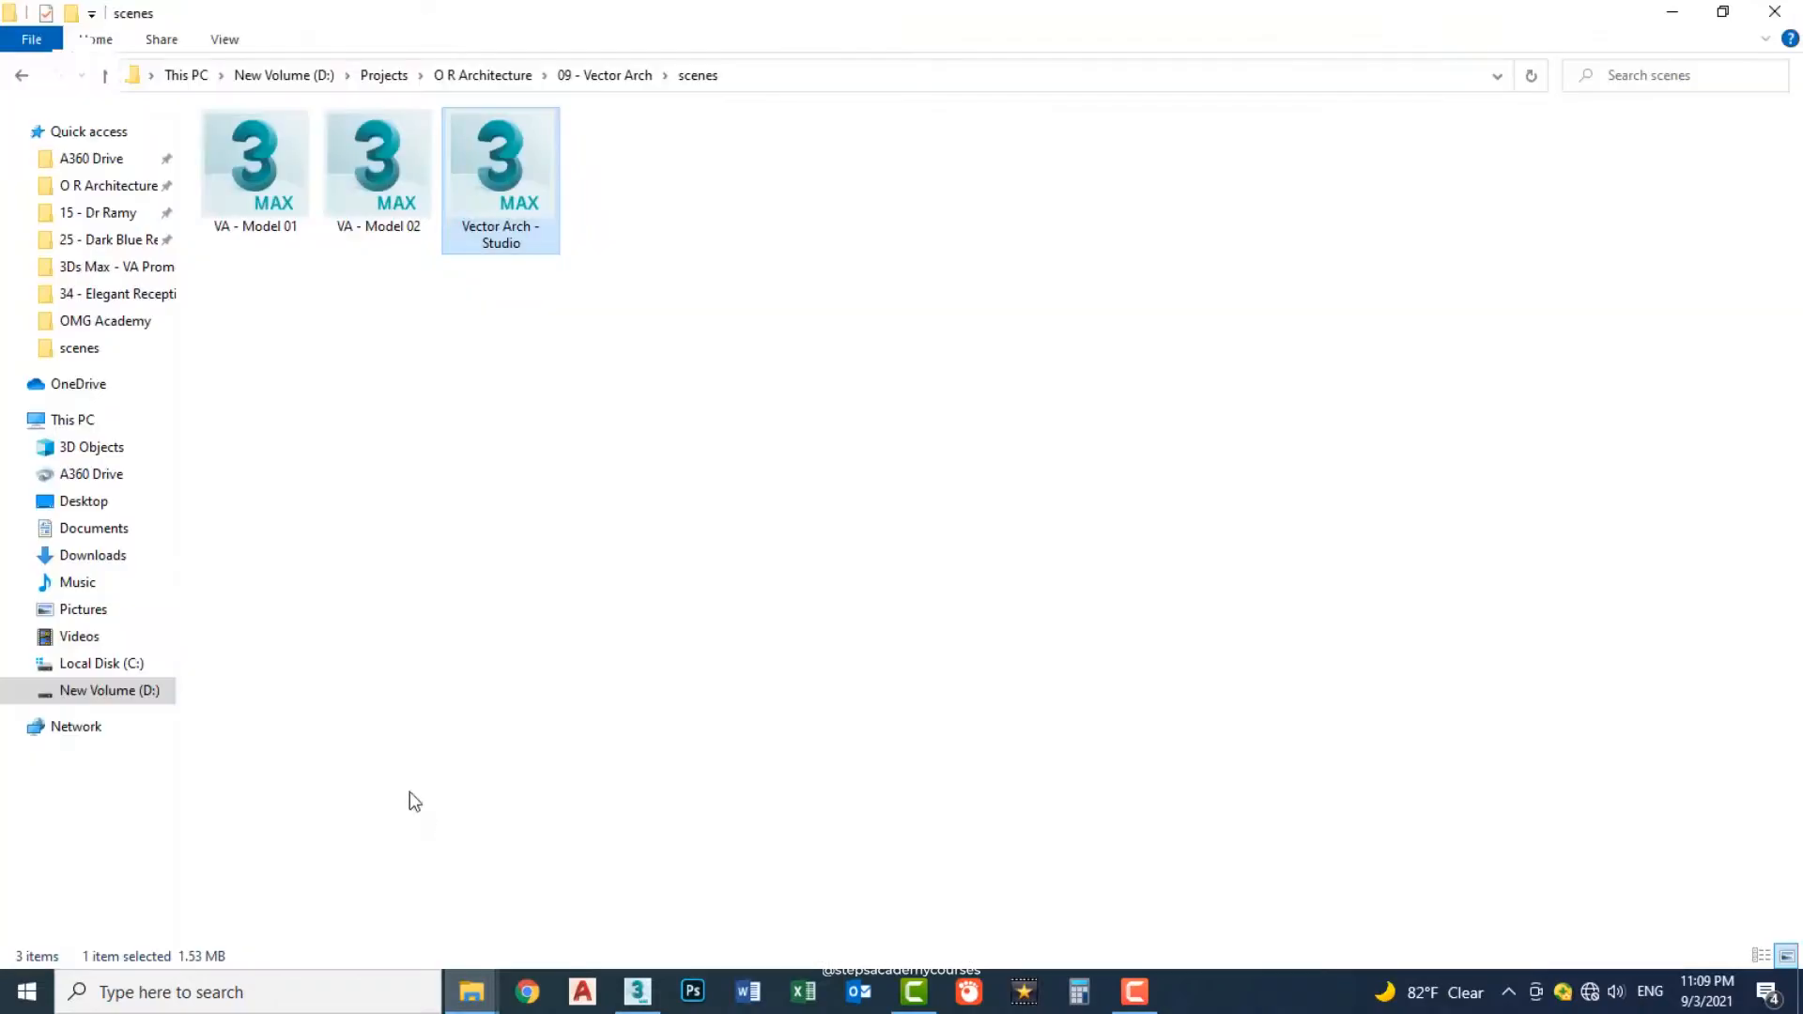
left_click_drag(376, 173, 875, 655)
left_click(894, 693)
Step: Move the merged chair in the top view so it is centred under the overhead light
key("w")
key("t")
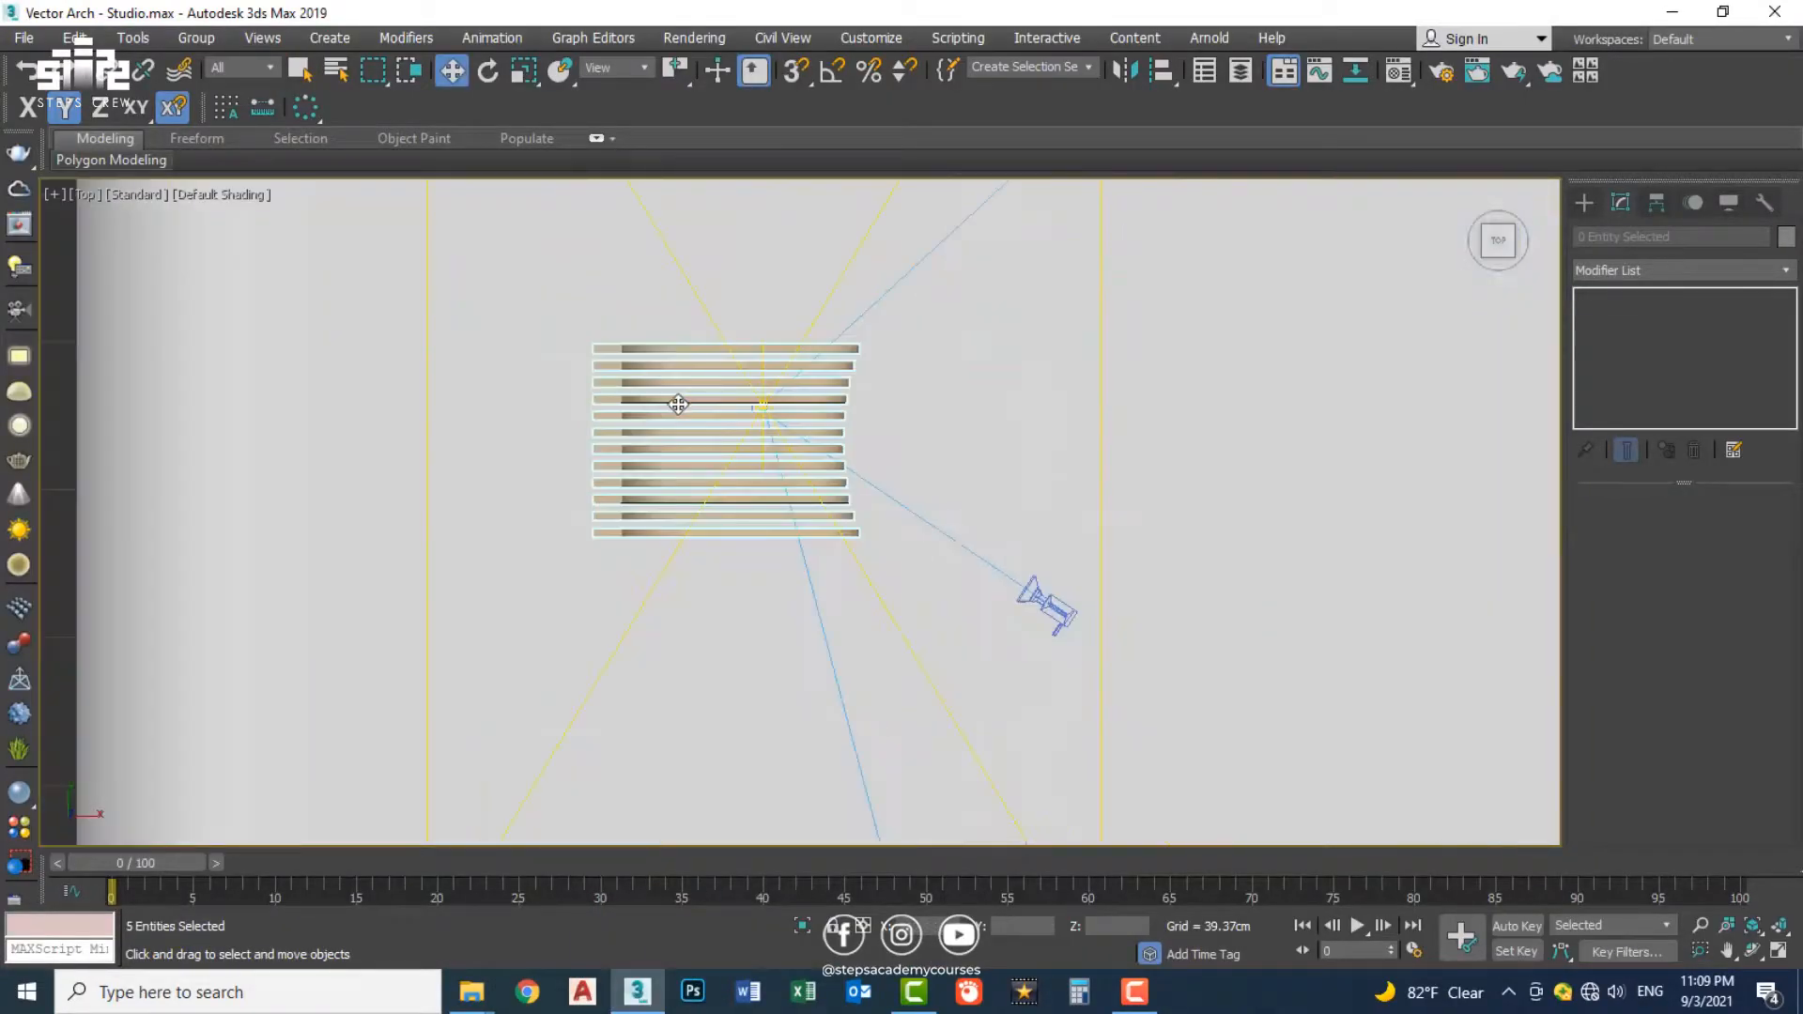
scroll(737, 460, "up", 2)
left_click(1036, 480)
left_click(805, 507)
left_click_drag(766, 524, 821, 466)
Step: Raise the chair along Y in the front view until its base rests on the studio floor line
key("f")
middle_click_drag(886, 645, 917, 543)
scroll(673, 666, "up", 3)
left_click(66, 107)
scroll(776, 657, "up", 2)
left_click_drag(777, 632, 770, 566)
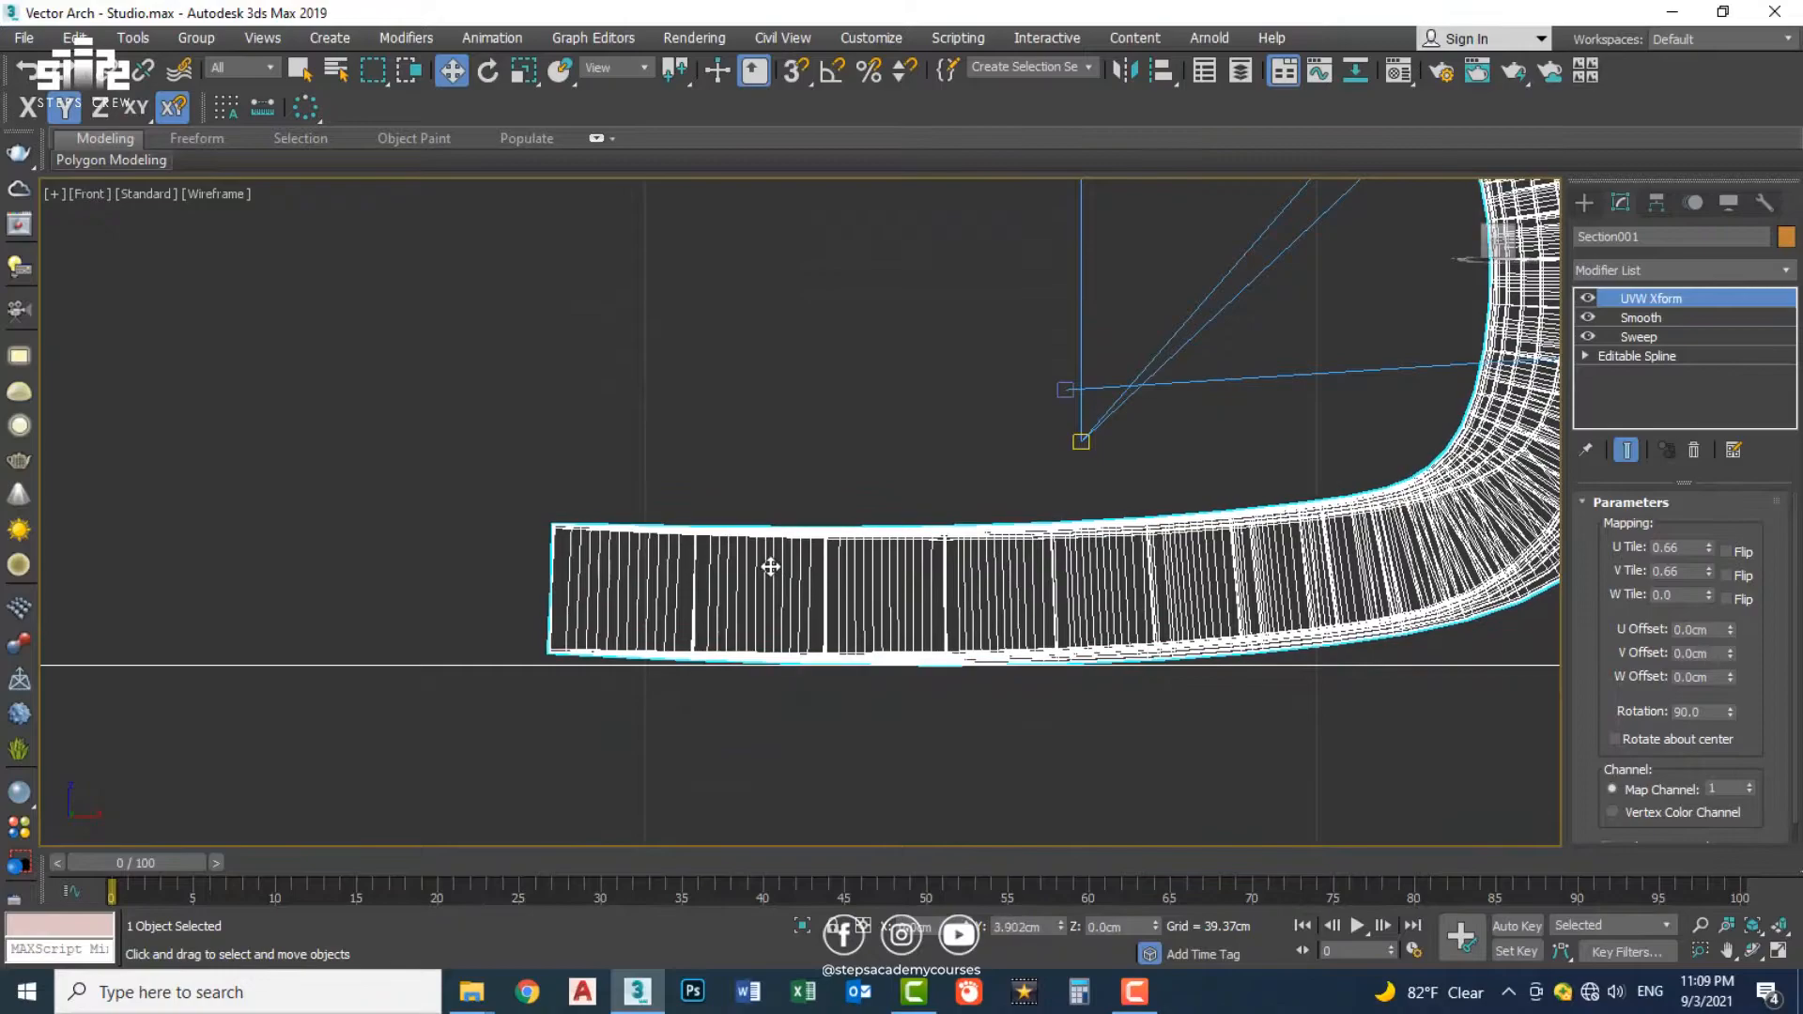
Step: Move the physical camera away from the chair in the top view and frame the whole chair
key("alt+w")
scroll(563, 273, "down", 2)
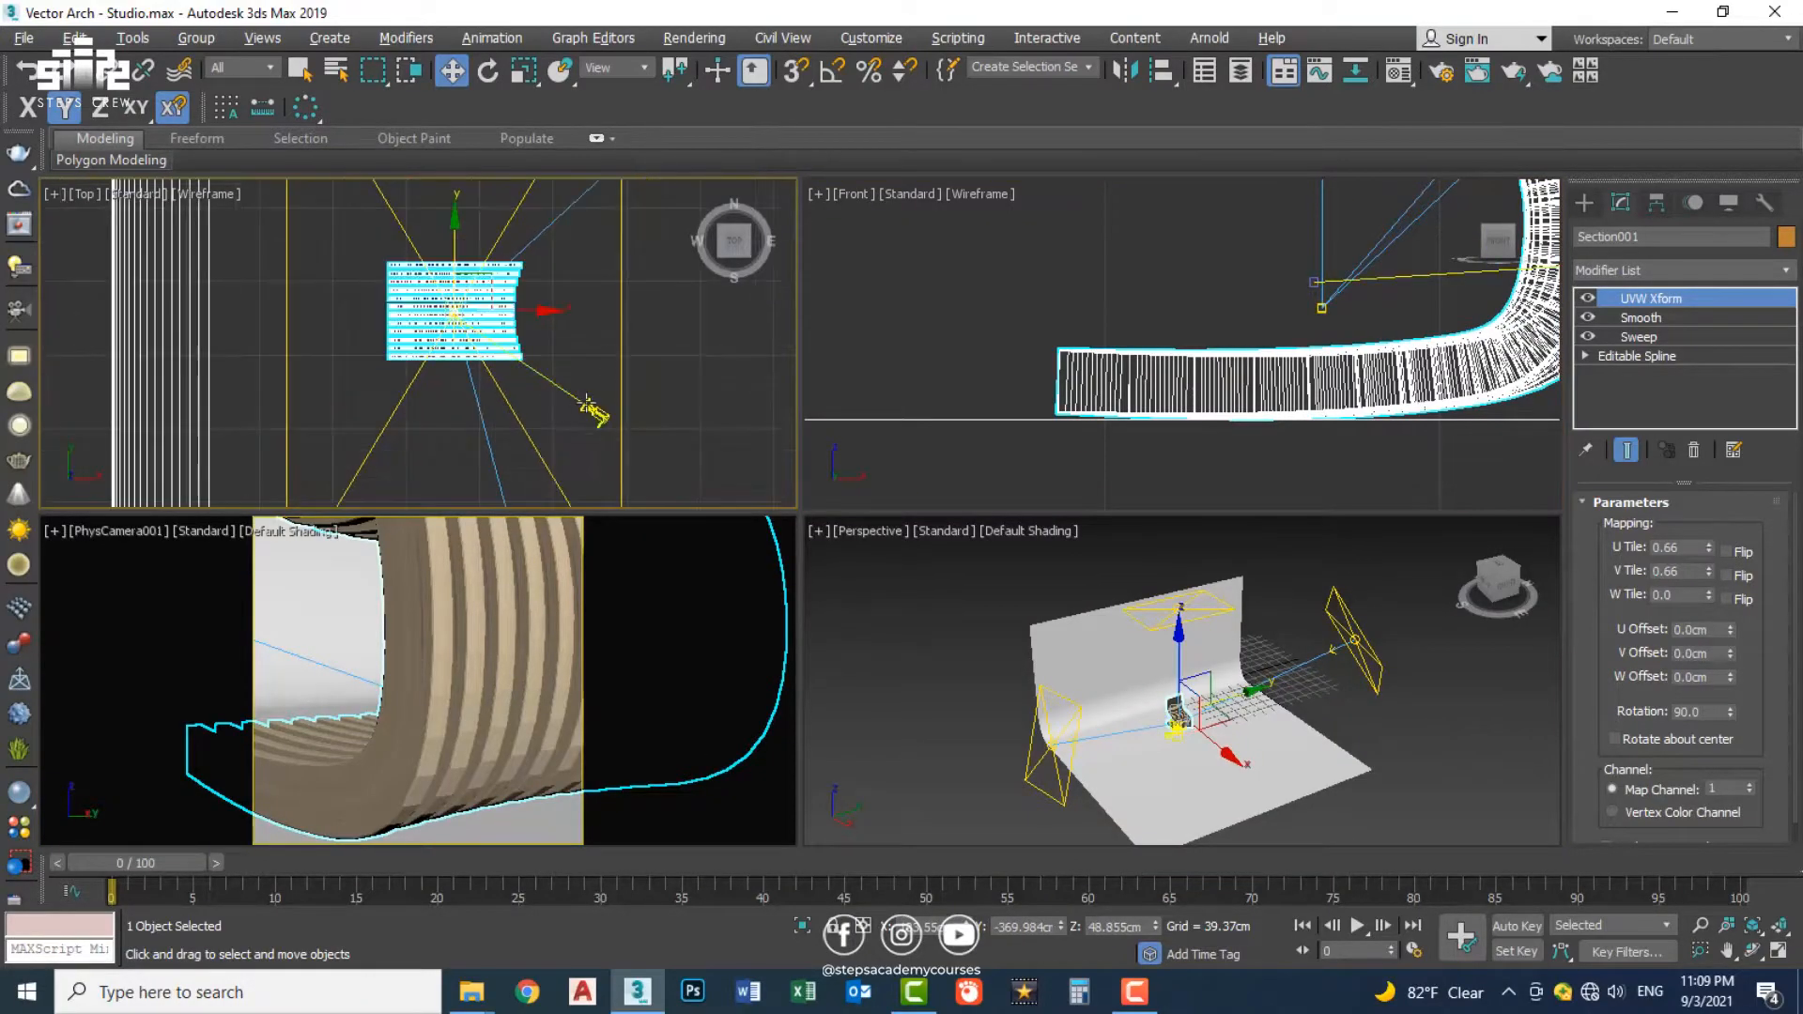
left_click(598, 410)
scroll(596, 403, "down", 5)
left_click_drag(636, 379, 728, 408)
middle_click_drag(493, 630, 487, 697)
middle_click_drag(721, 402, 734, 399)
left_click_drag(734, 399, 715, 427)
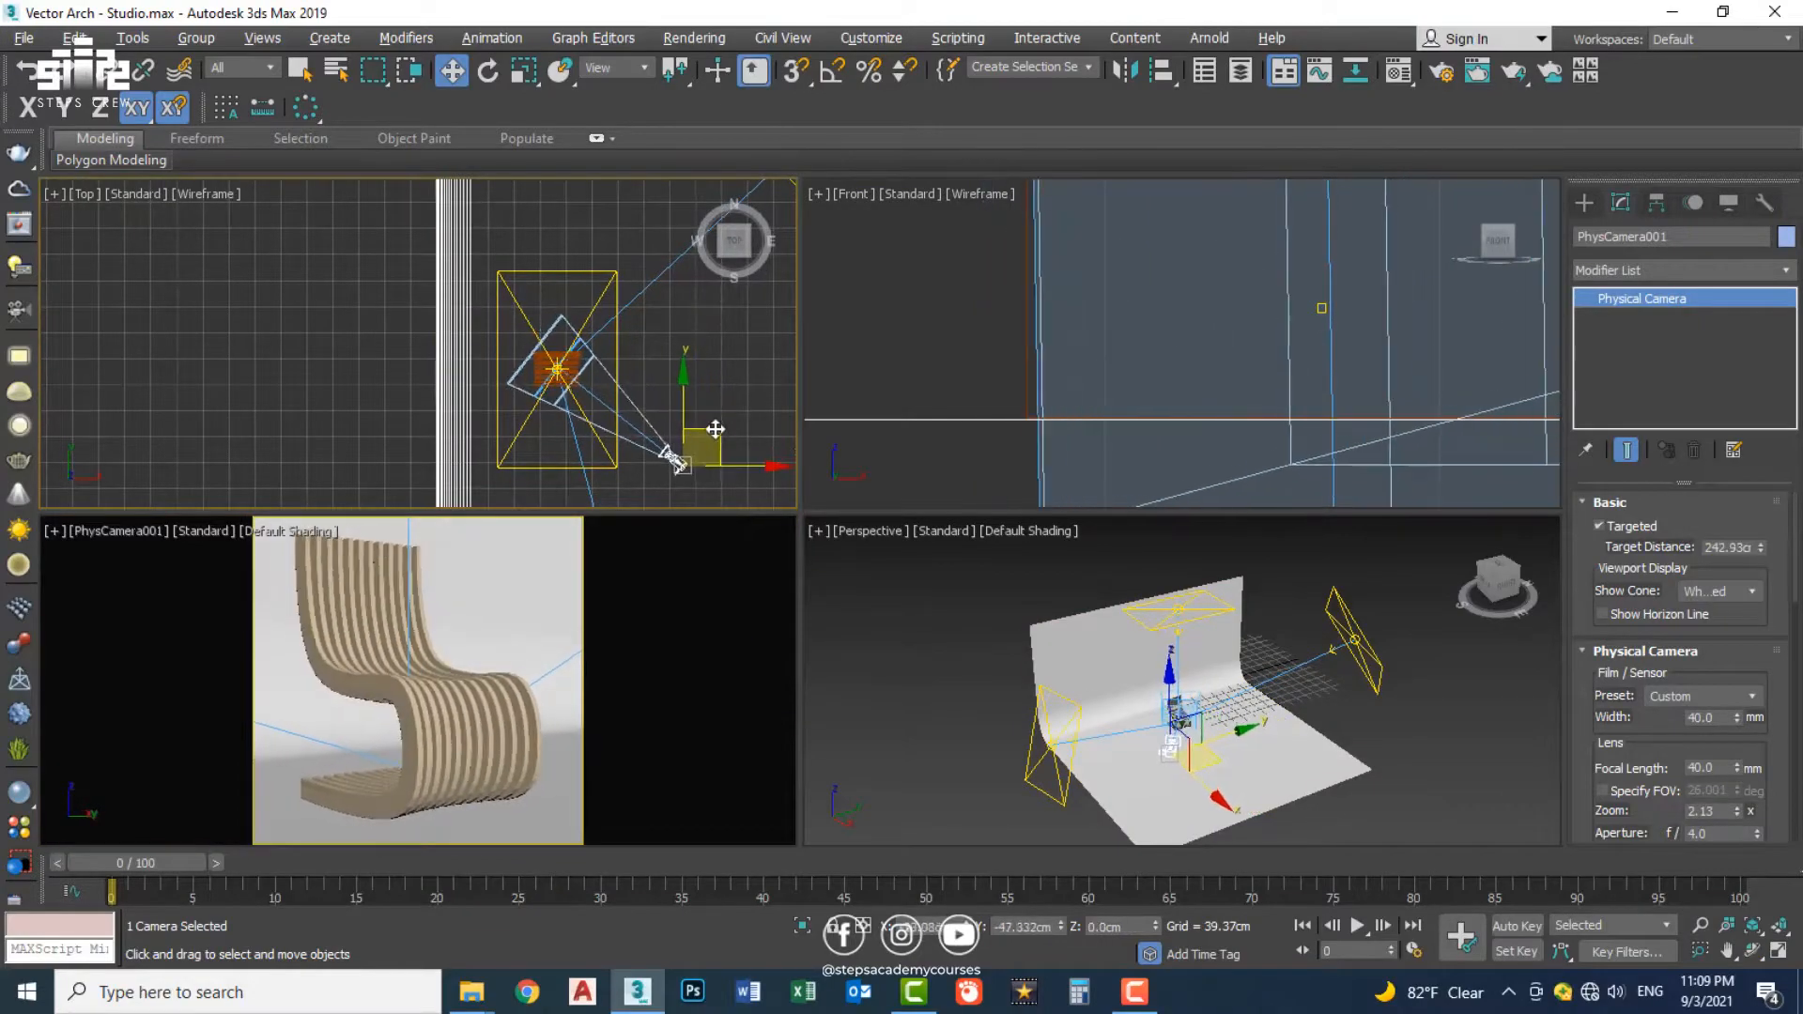
middle_click_drag(583, 619, 554, 616)
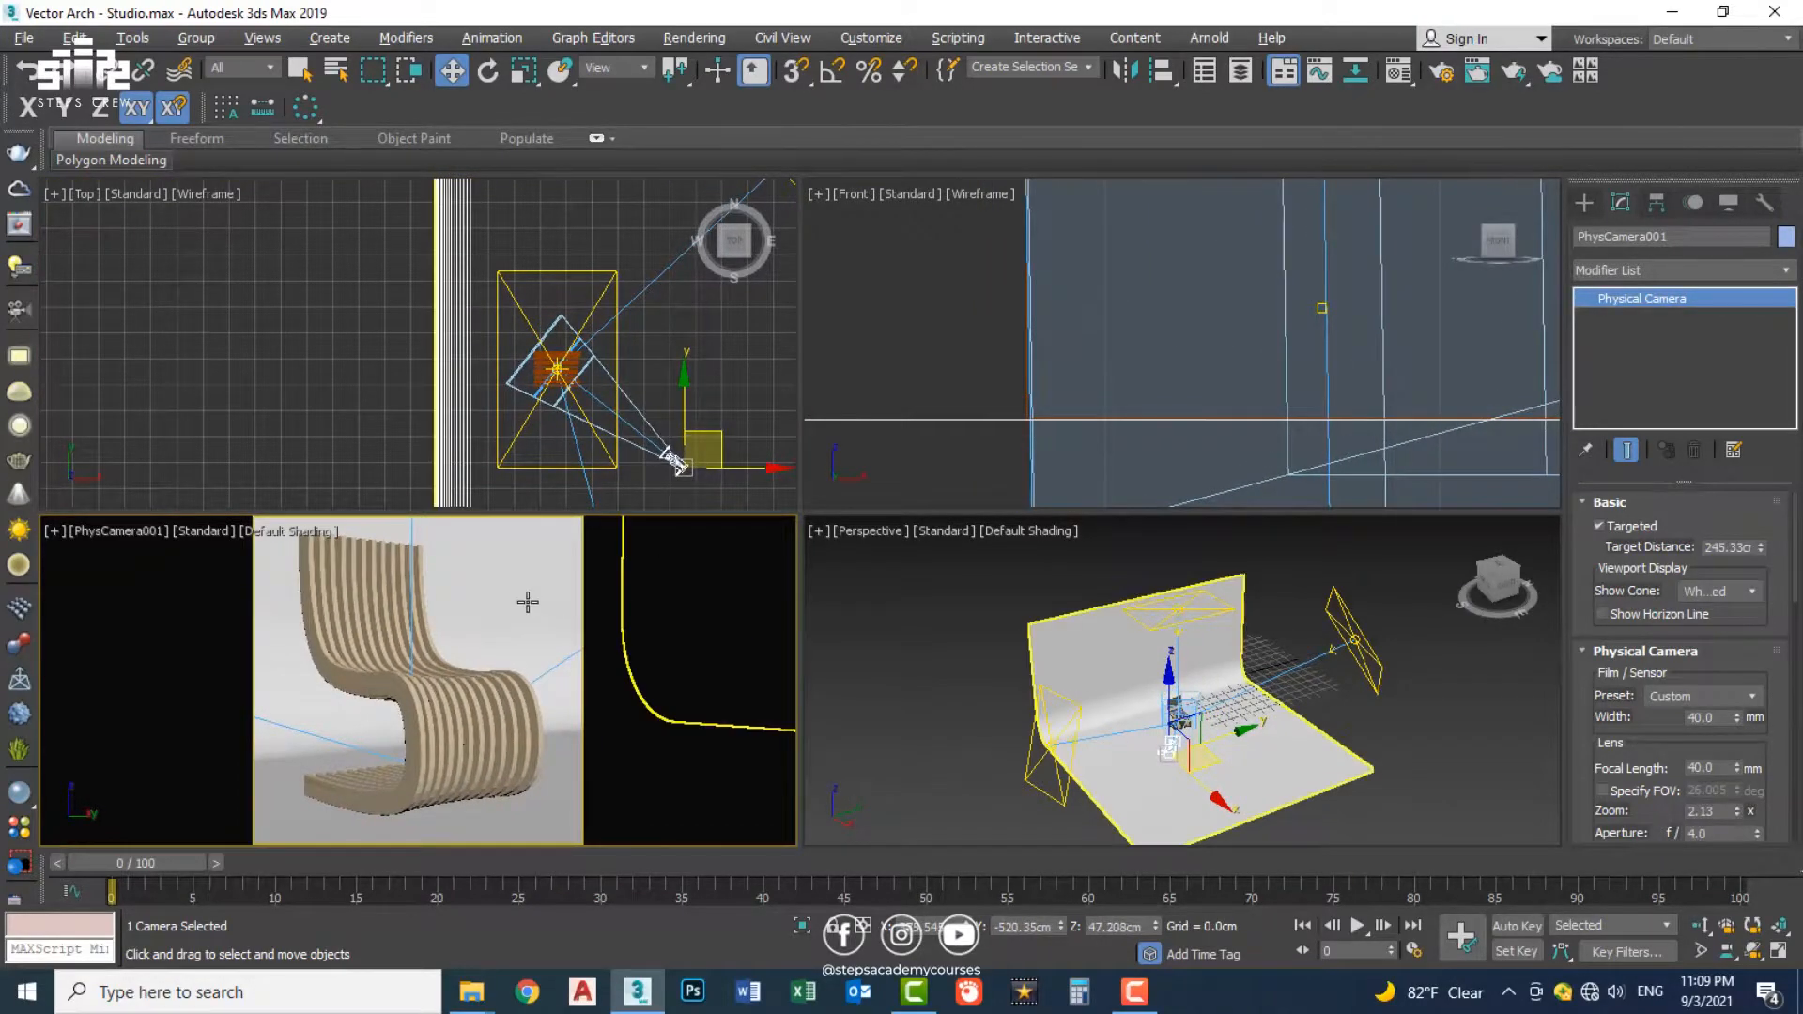
Step: Run a V-Ray test render of the camera view, check it in an enlarged frame buffer, and stop it
key("alt+w")
left_click(1595, 203)
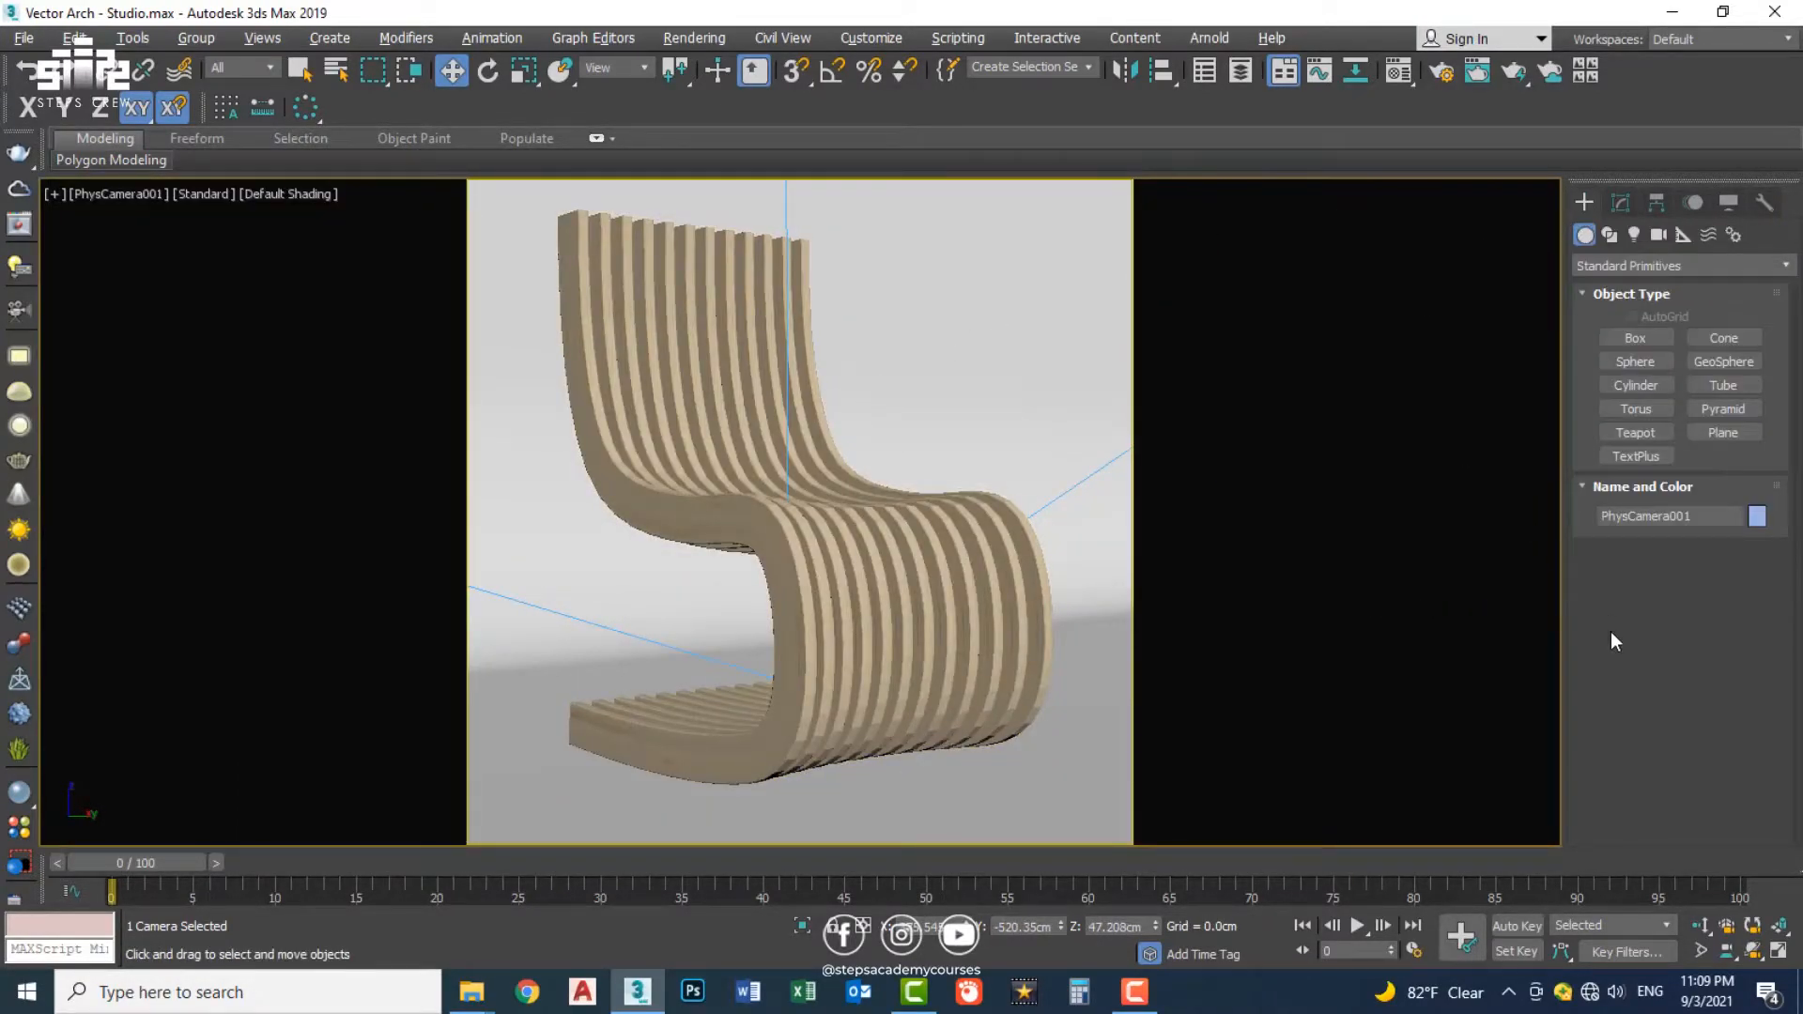
key("shift+q")
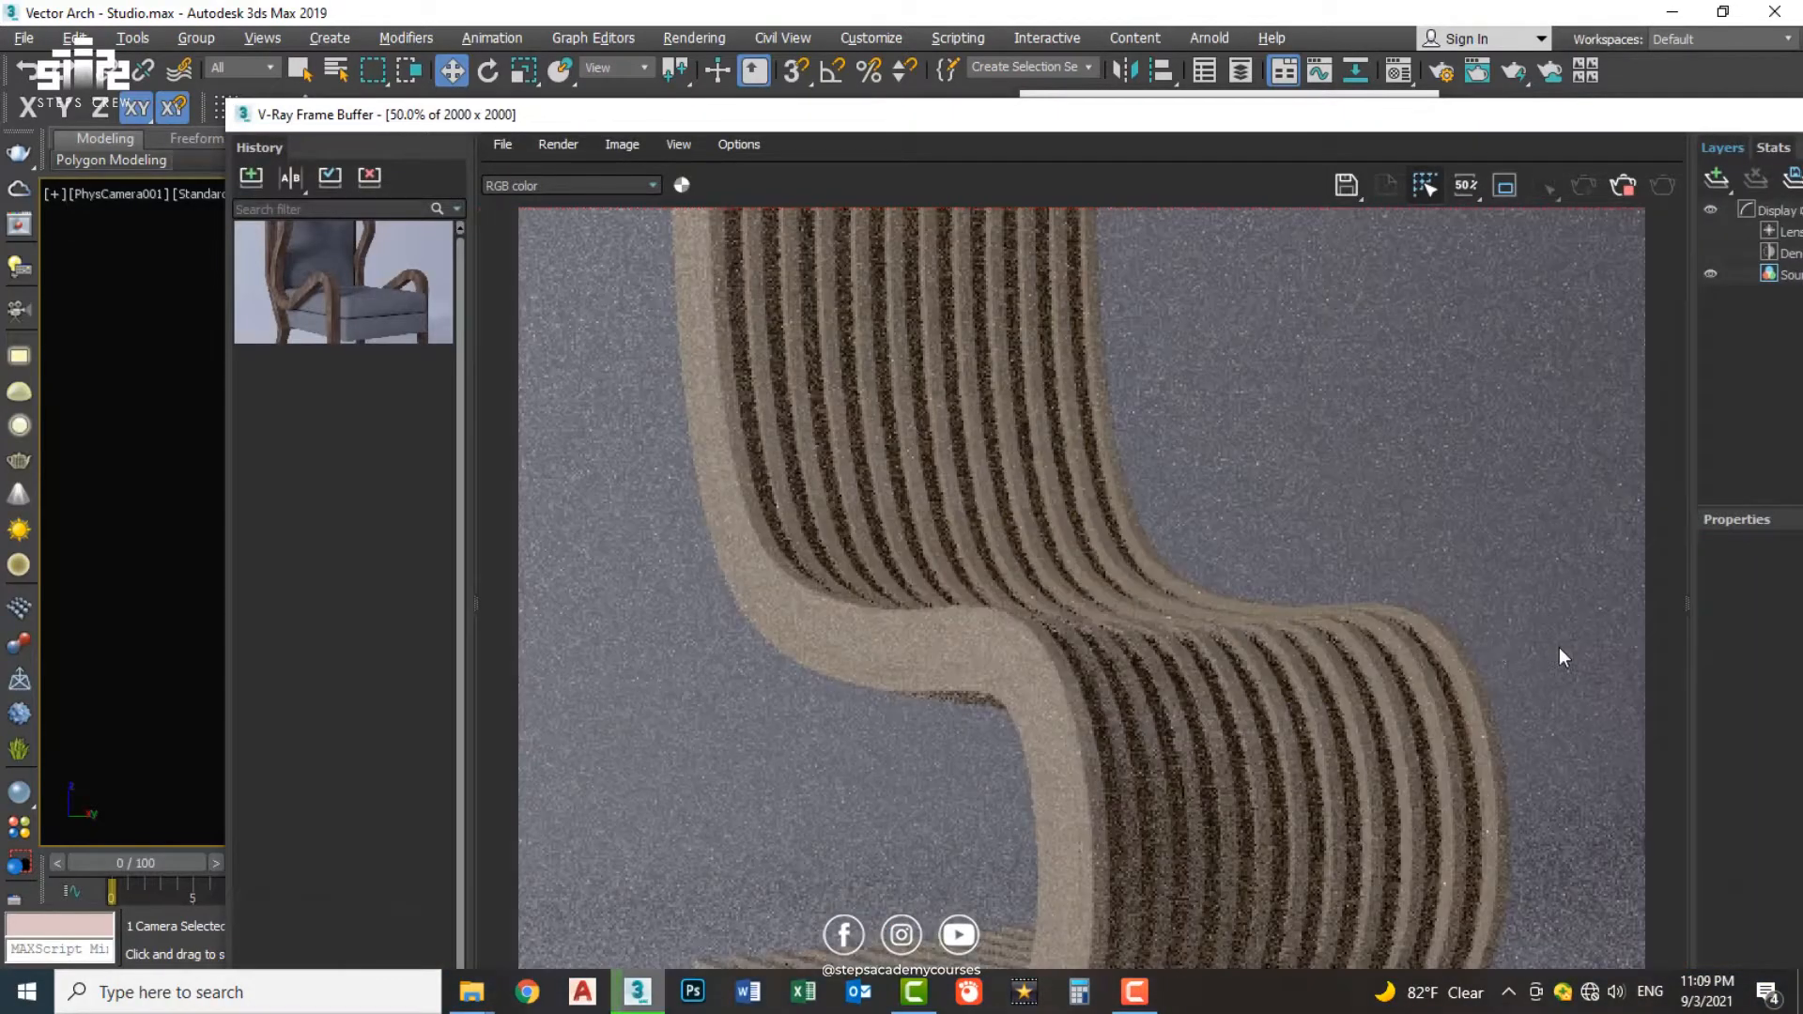
scroll(1389, 398, "down", 1)
double_click(1073, 114)
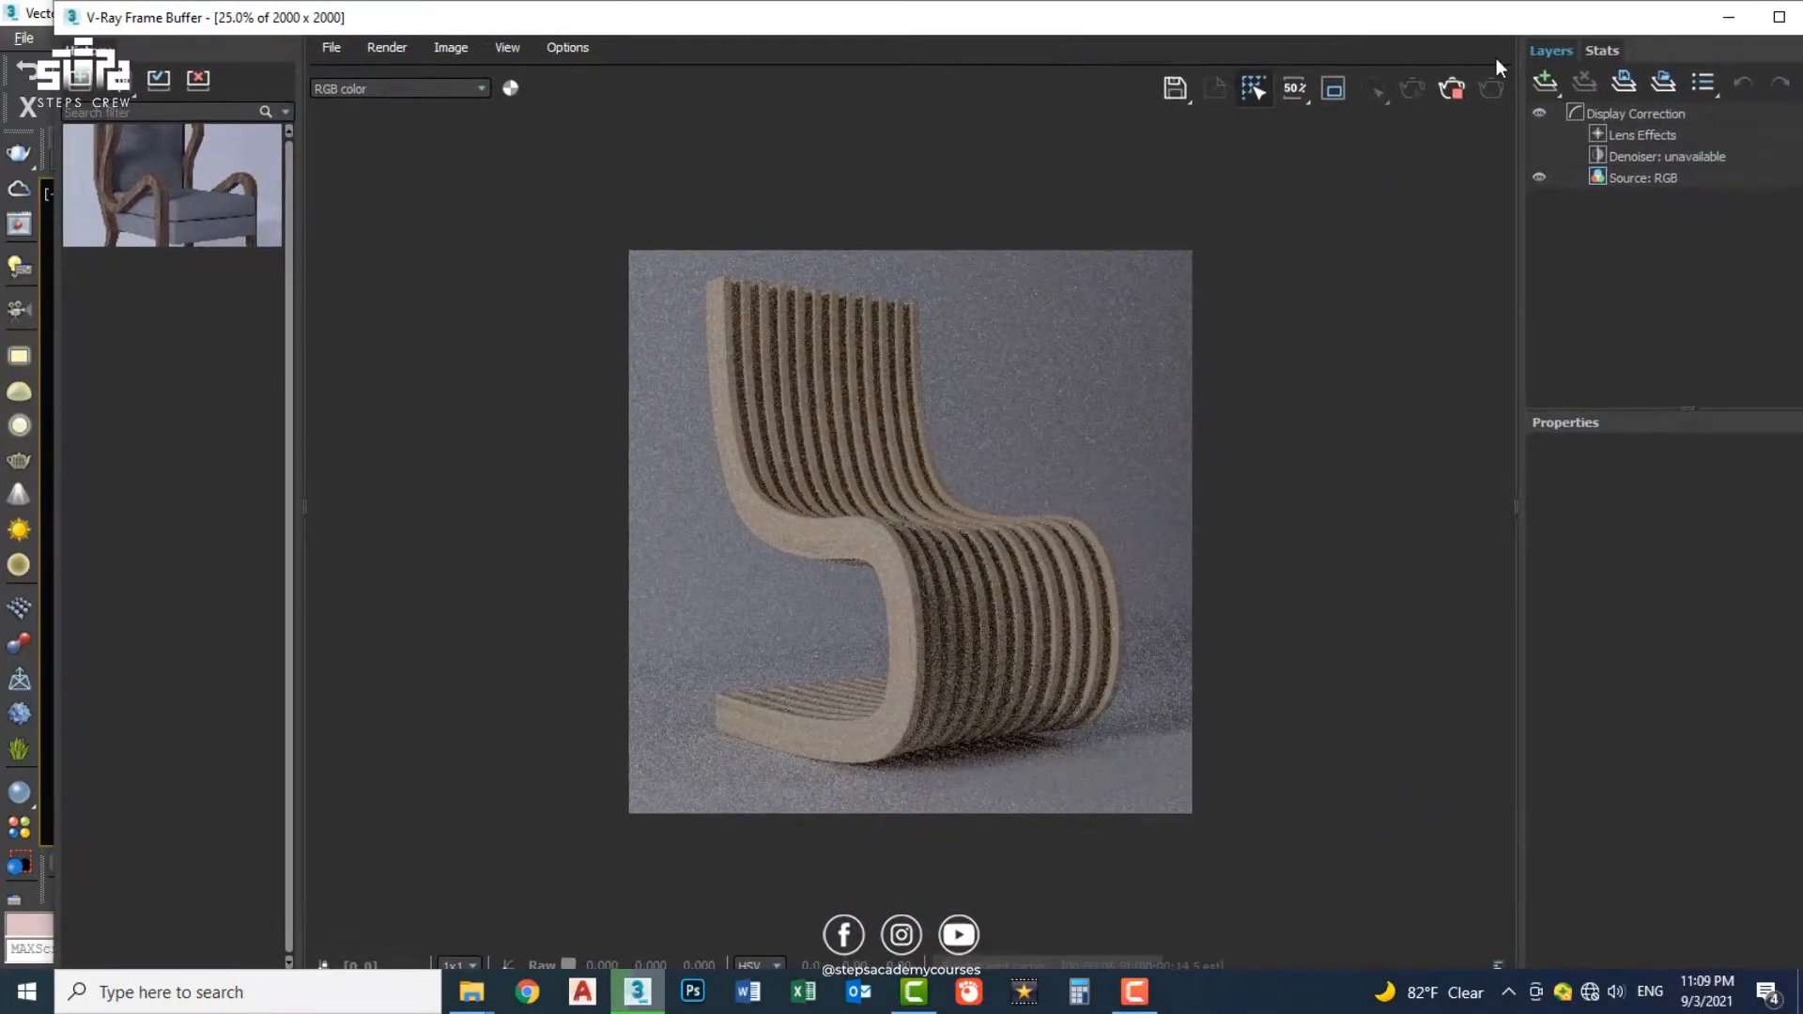
left_click(1451, 91)
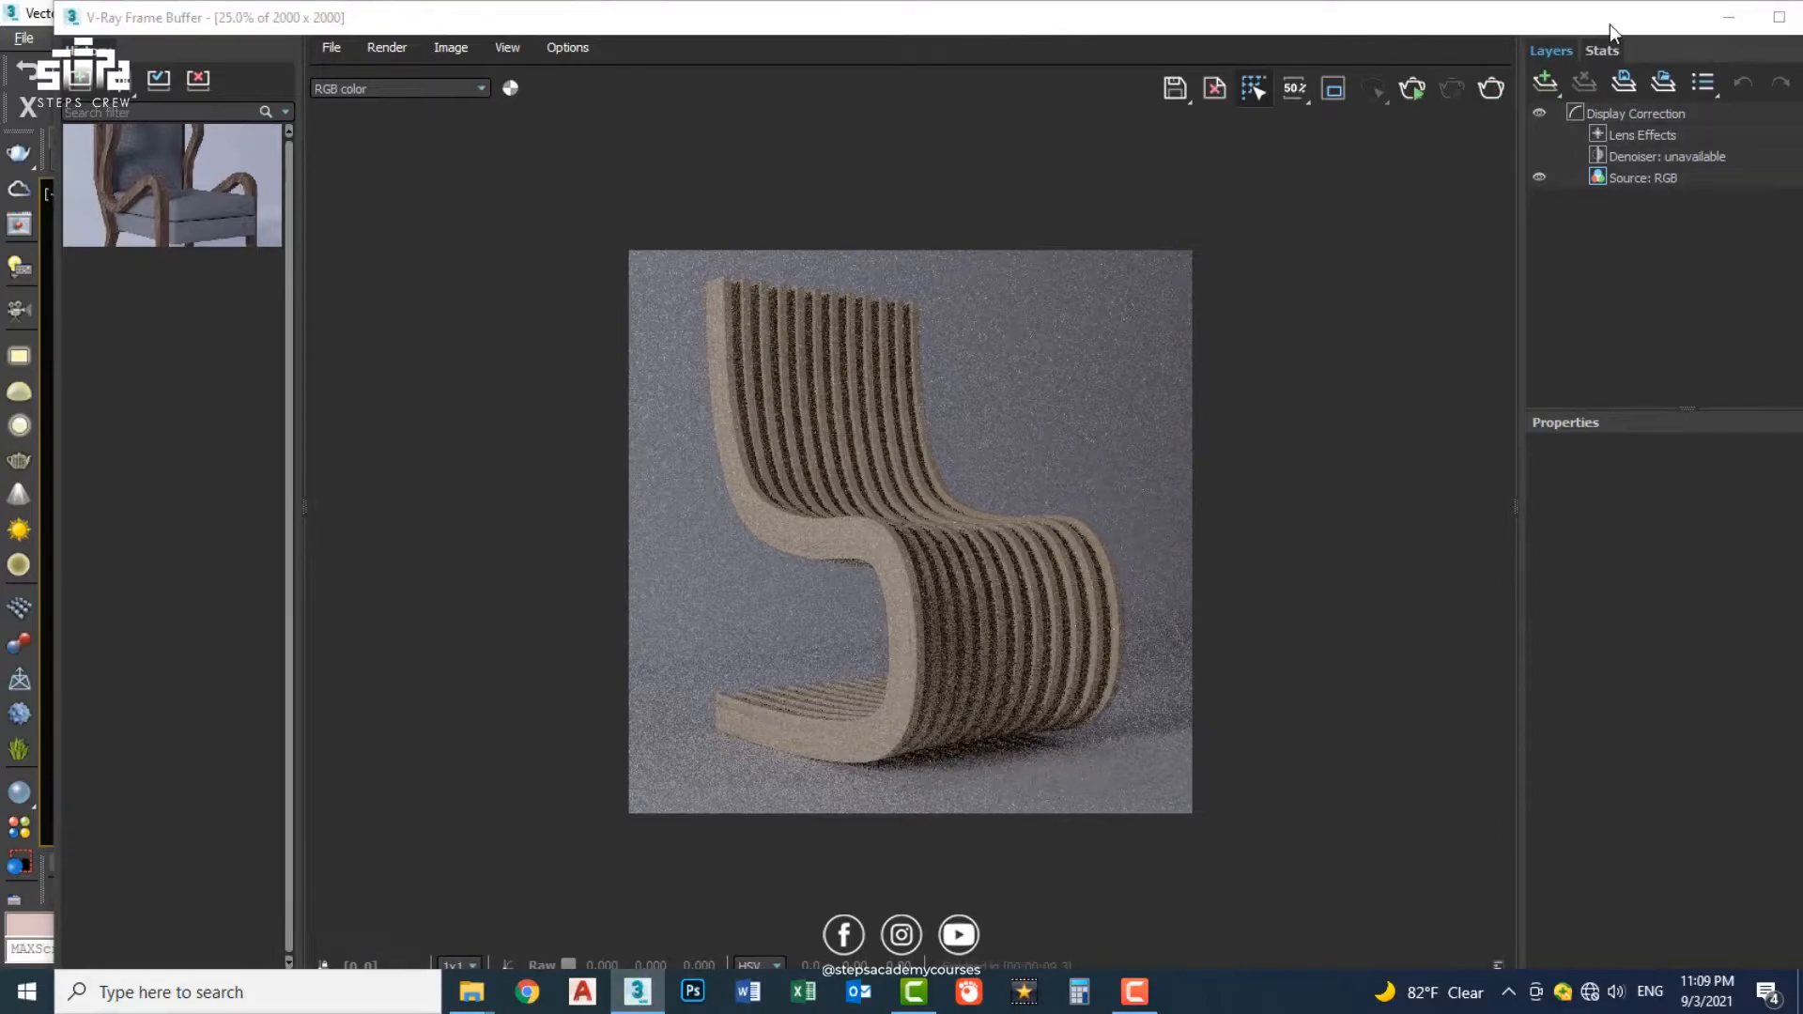
left_click_drag(1612, 24, 1423, 74)
left_click(1641, 71)
Step: Set the multiplier of the warm 3000 K light, VRayLight002, to 10
key("alt+w")
middle_click(699, 394)
key("alt+w")
scroll(785, 338, "down", 4)
middle_click_drag(1026, 292, 986, 385)
left_click(986, 385)
left_click(1621, 203)
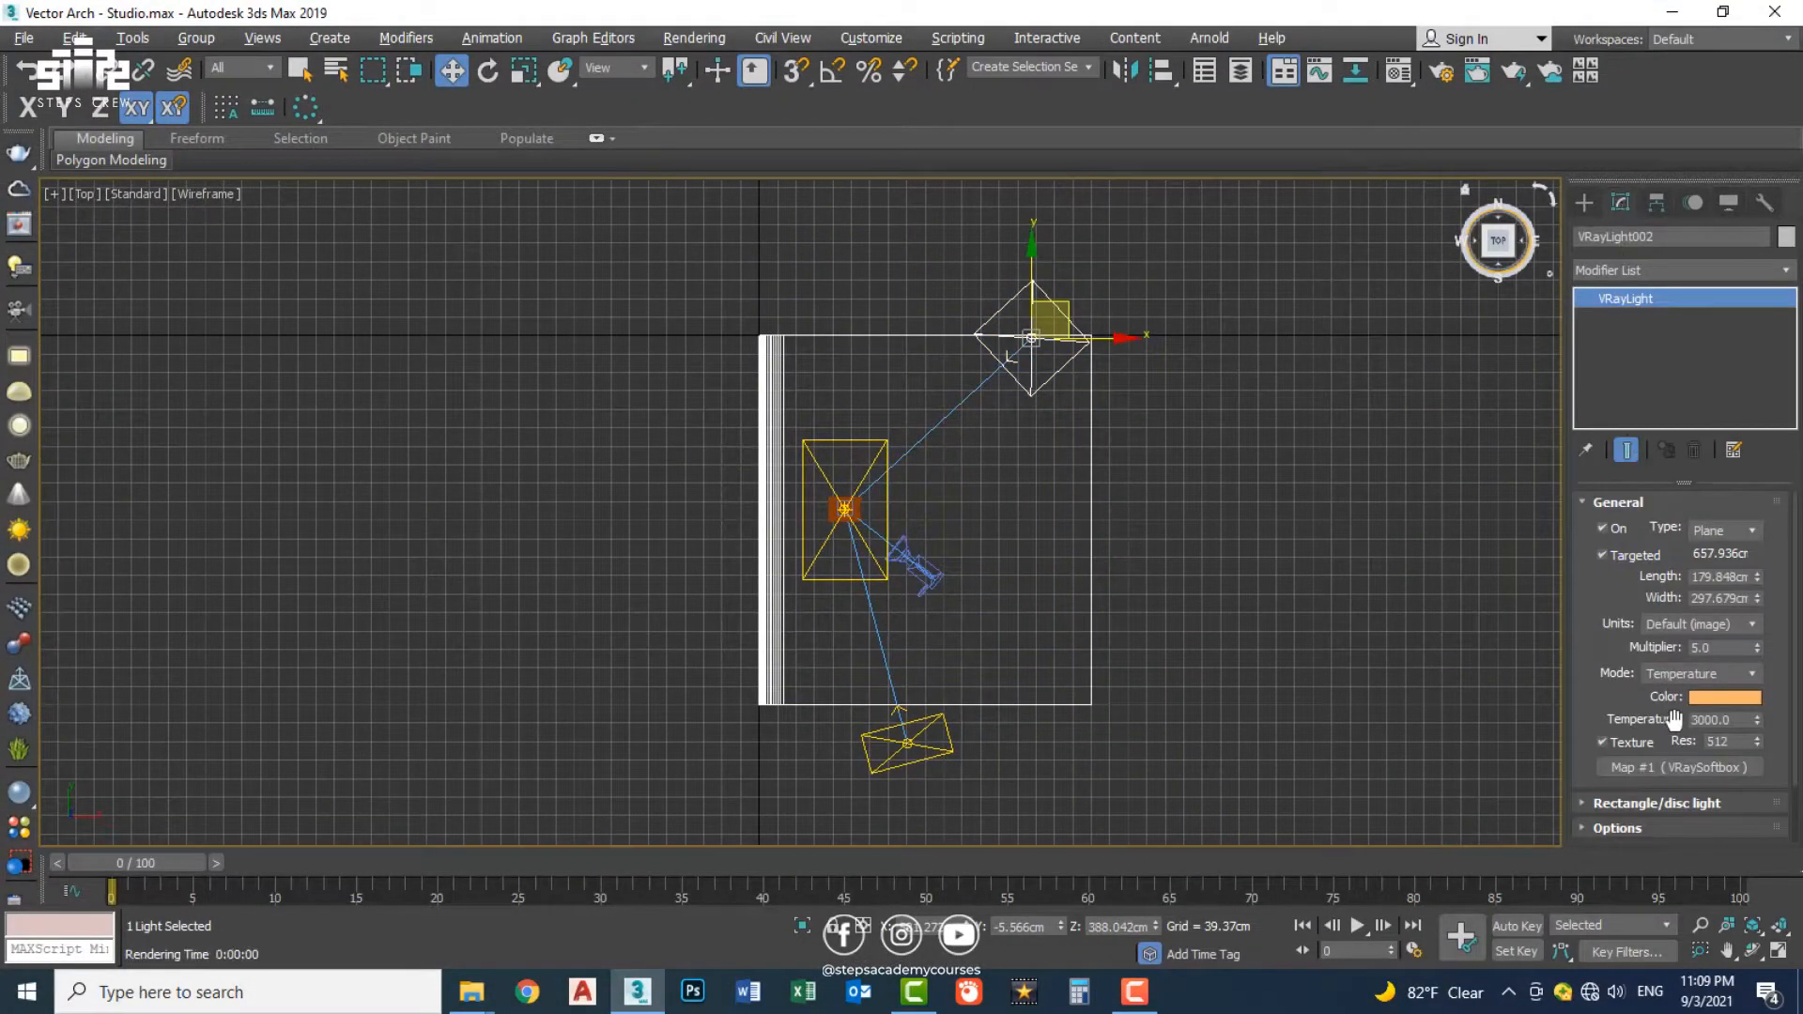
key("Return")
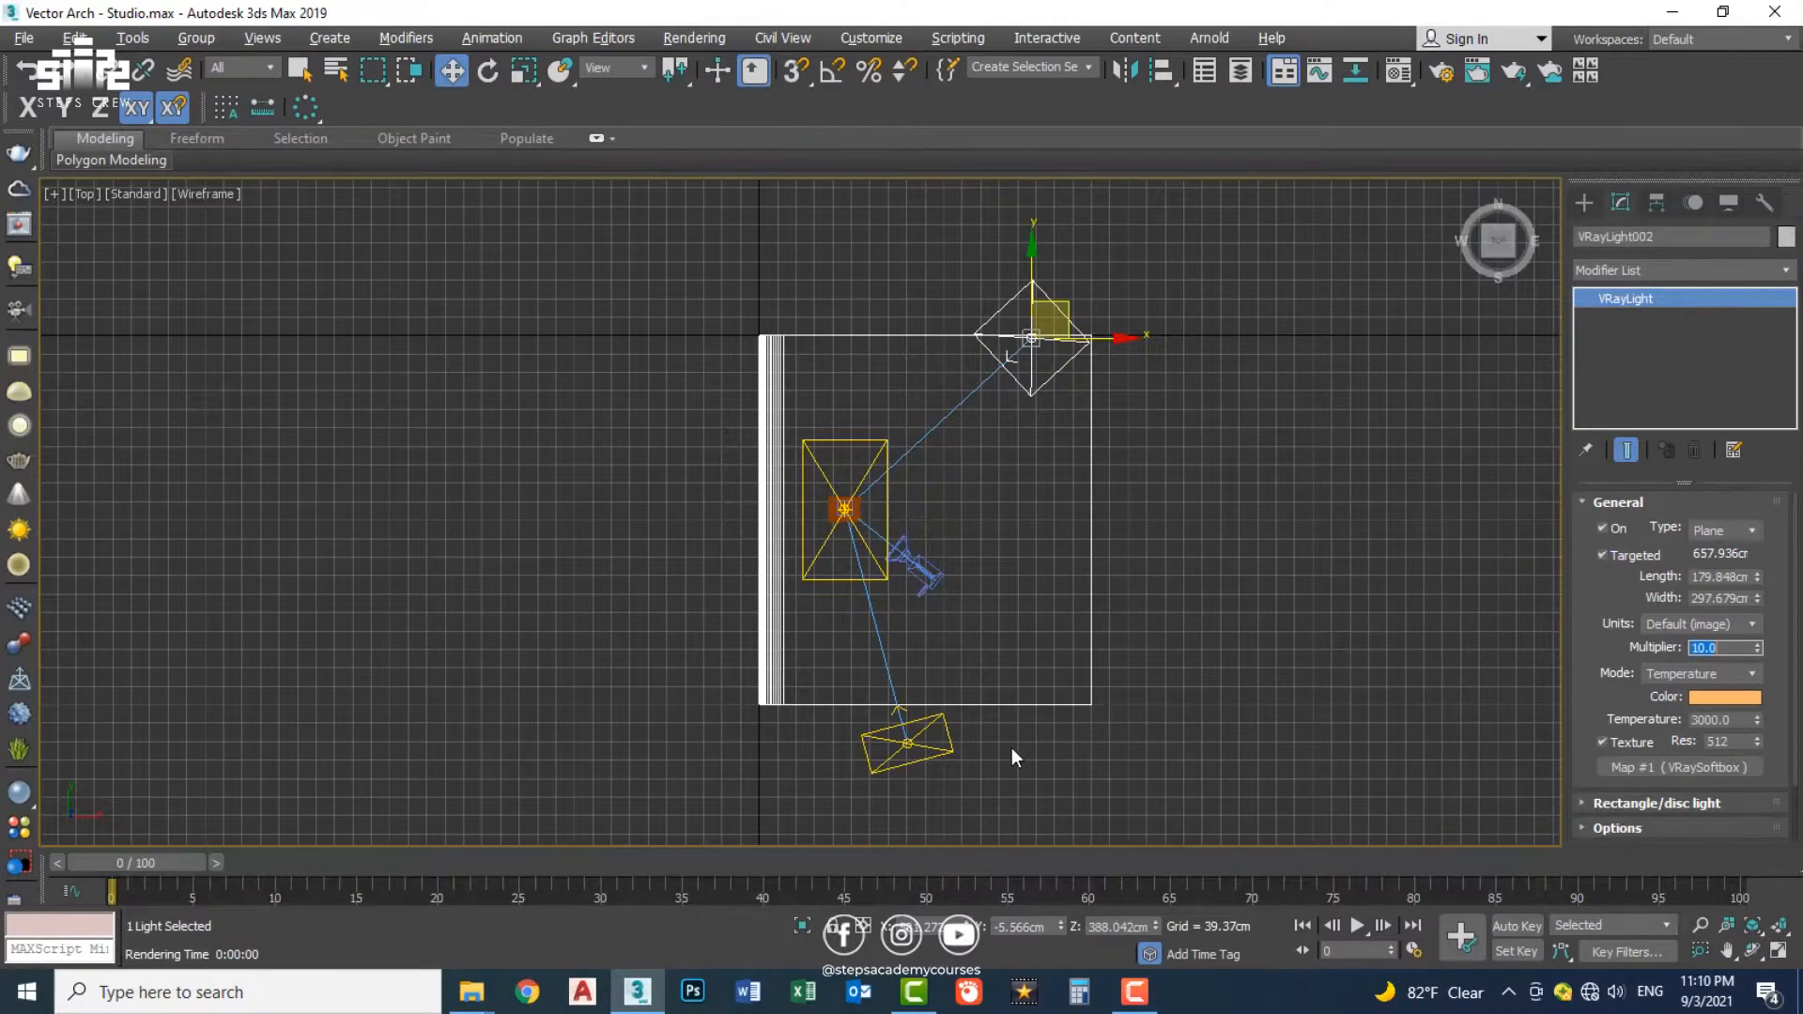
Step: Set the multiplier of VRayLight003 to 50 and of the overhead VRayLight001 to 5, and return to the camera view
left_click(948, 749)
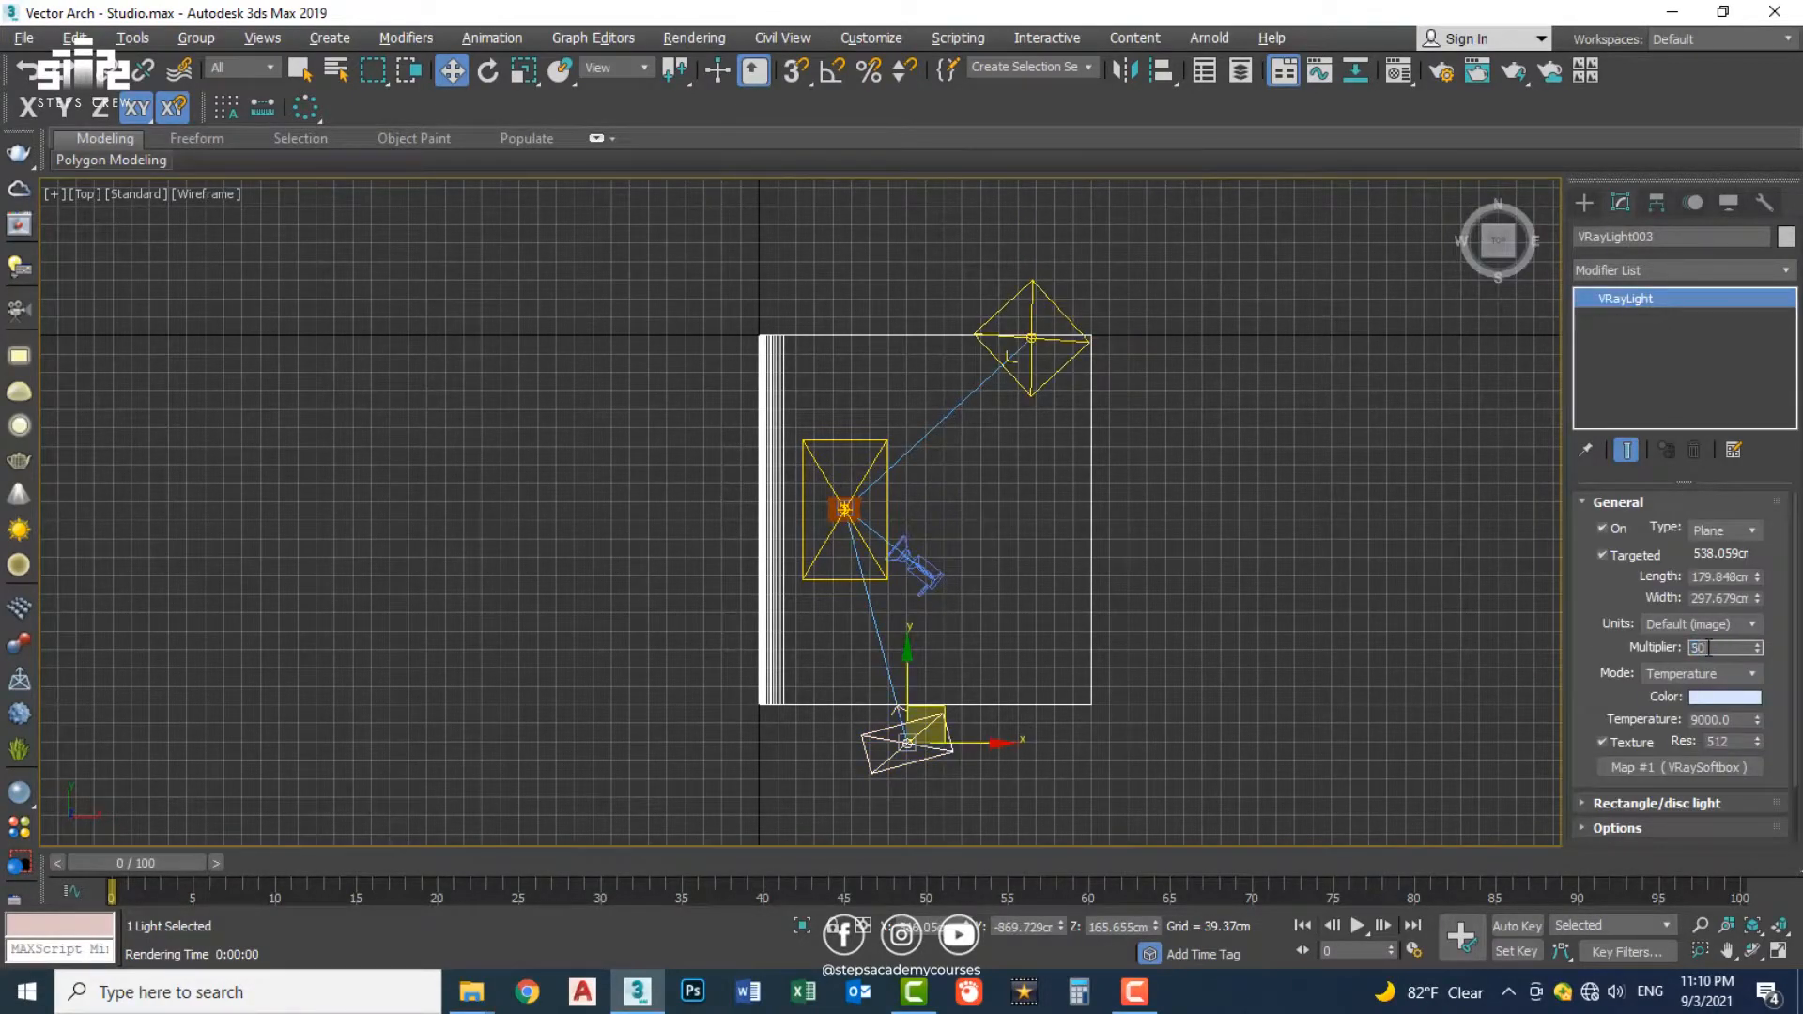
left_click(879, 571)
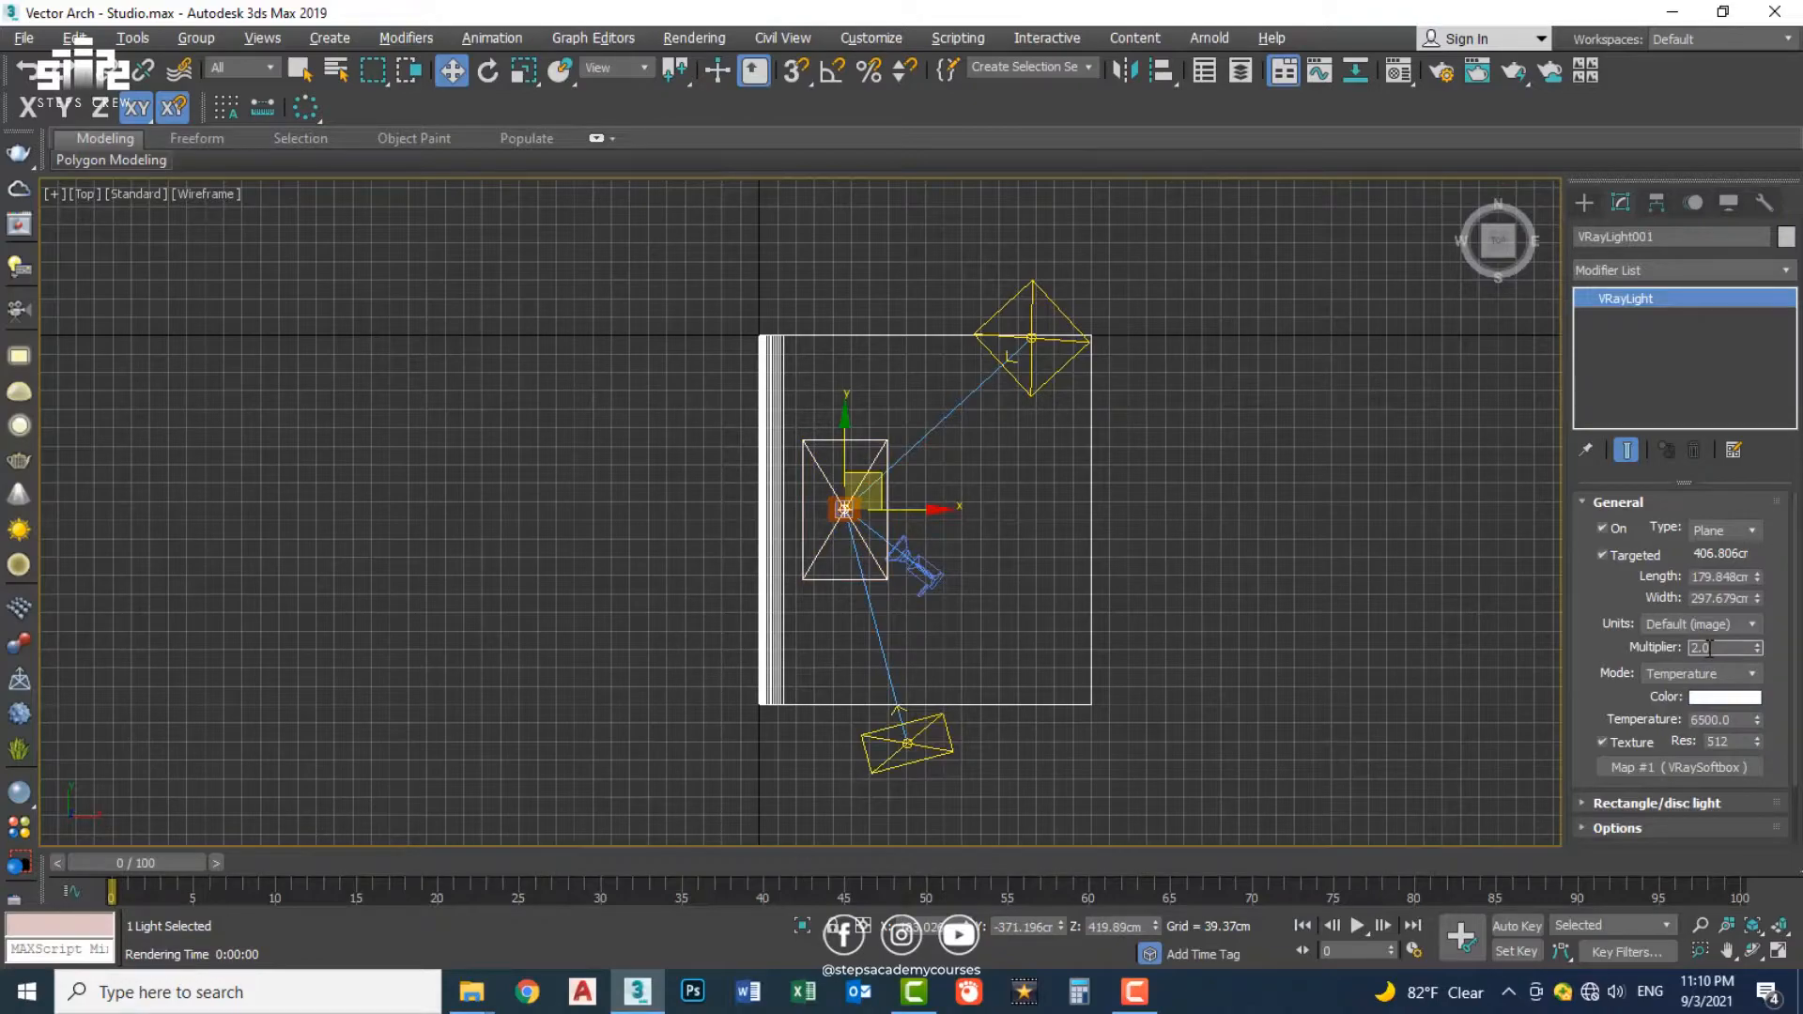
key("c")
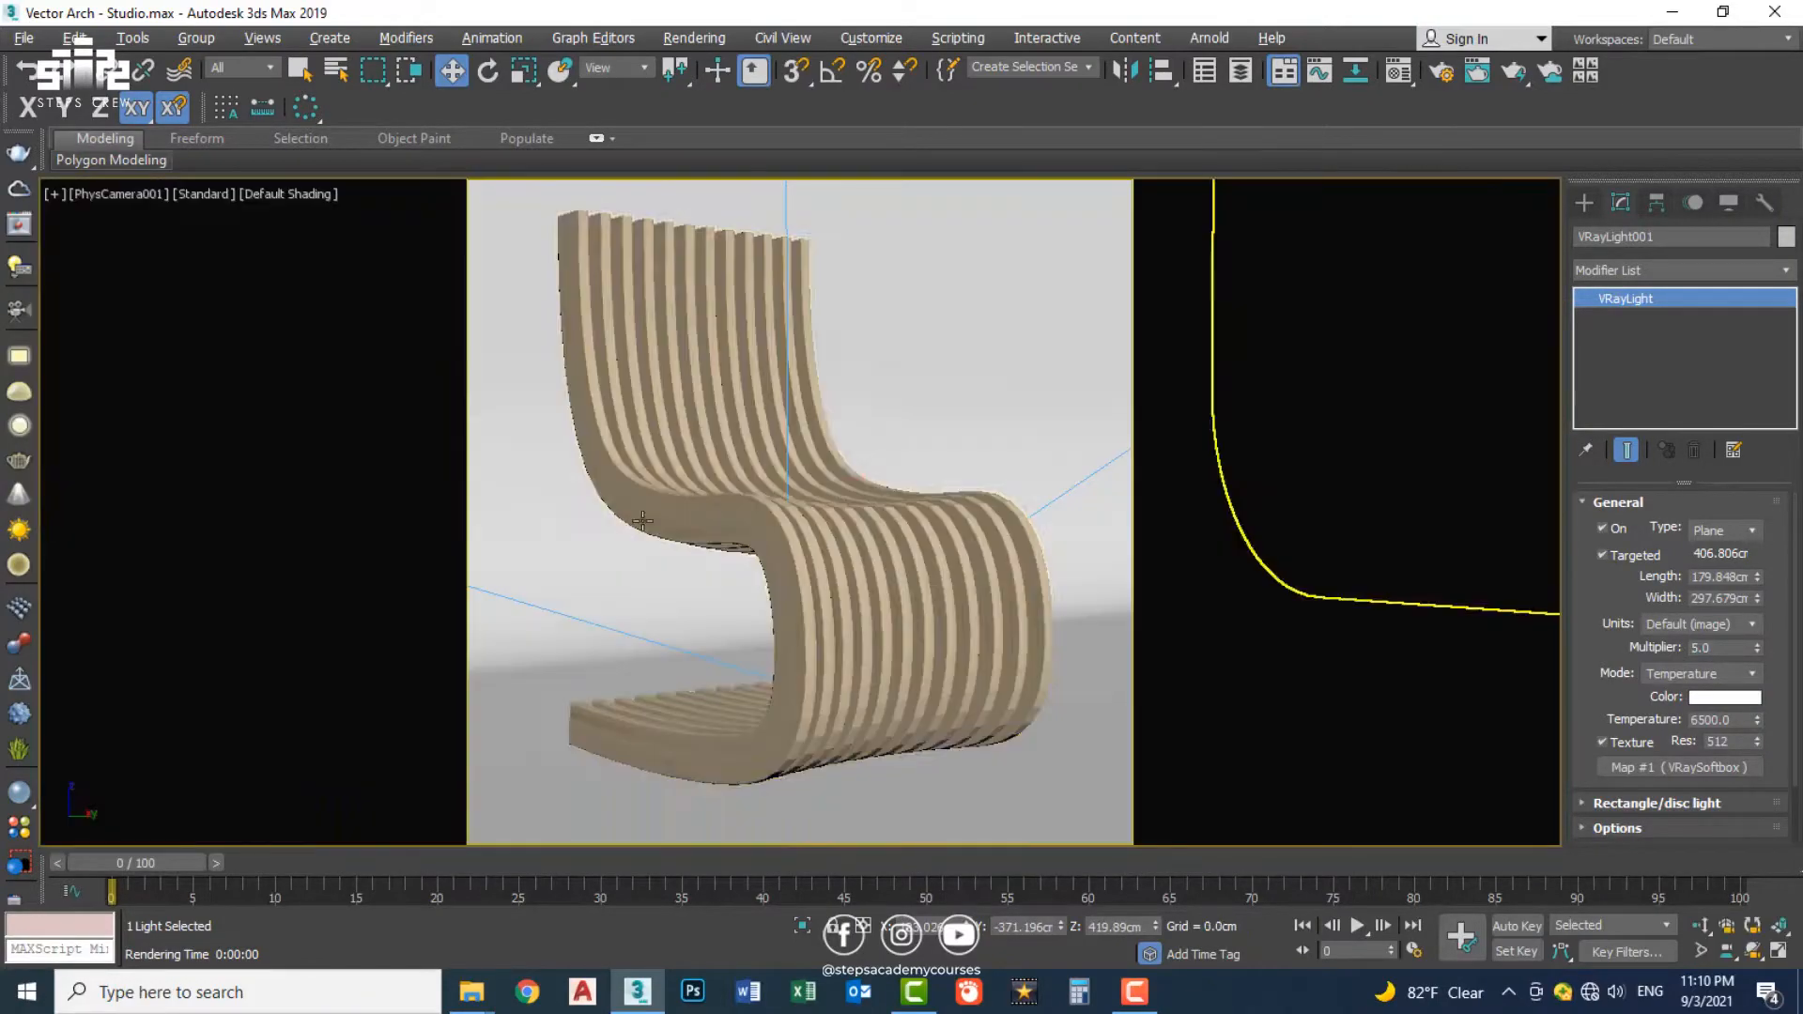
Step: Raise the physical camera in the front view and reframe the chair in the camera view
key("alt+w")
scroll(1167, 338, "down", 6)
middle_click_drag(1034, 468, 1071, 437)
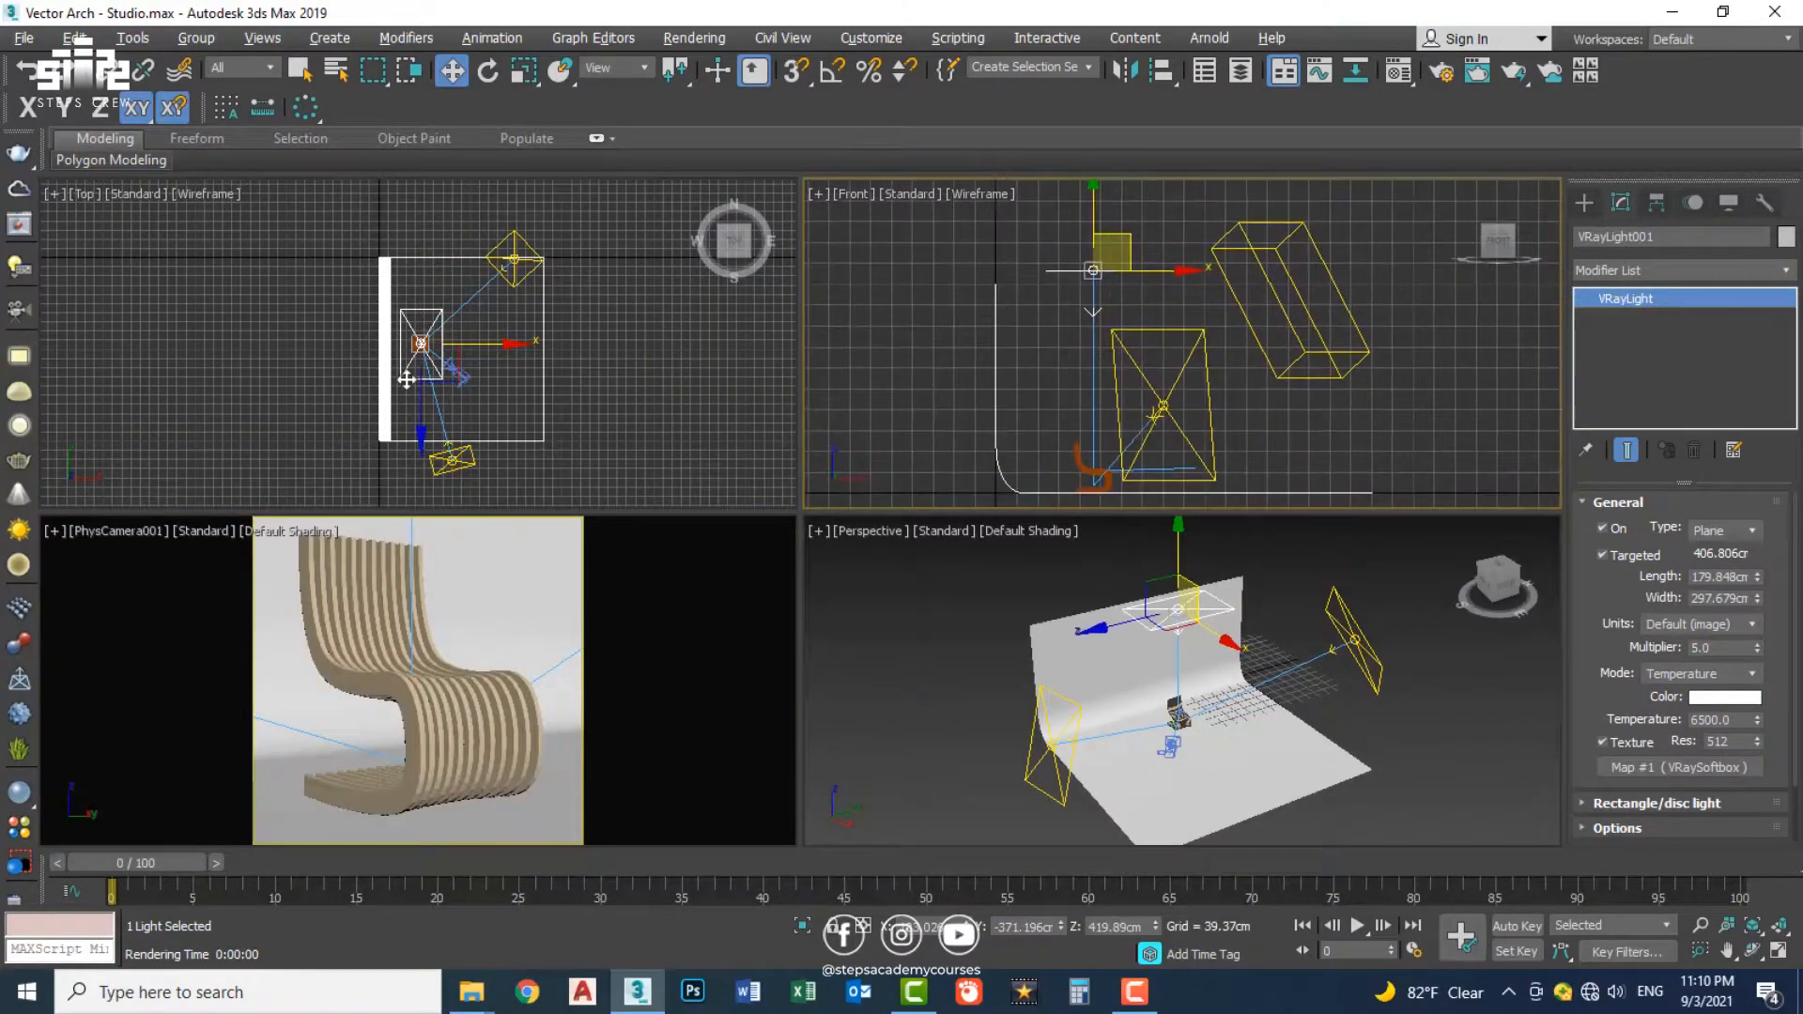
scroll(1174, 474, "up", 6)
left_click(1232, 451)
scroll(1231, 432, "down", 3)
left_click_drag(1239, 398, 1238, 375)
right_click(627, 573)
key("alt+w")
middle_click_drag(740, 507, 764, 516)
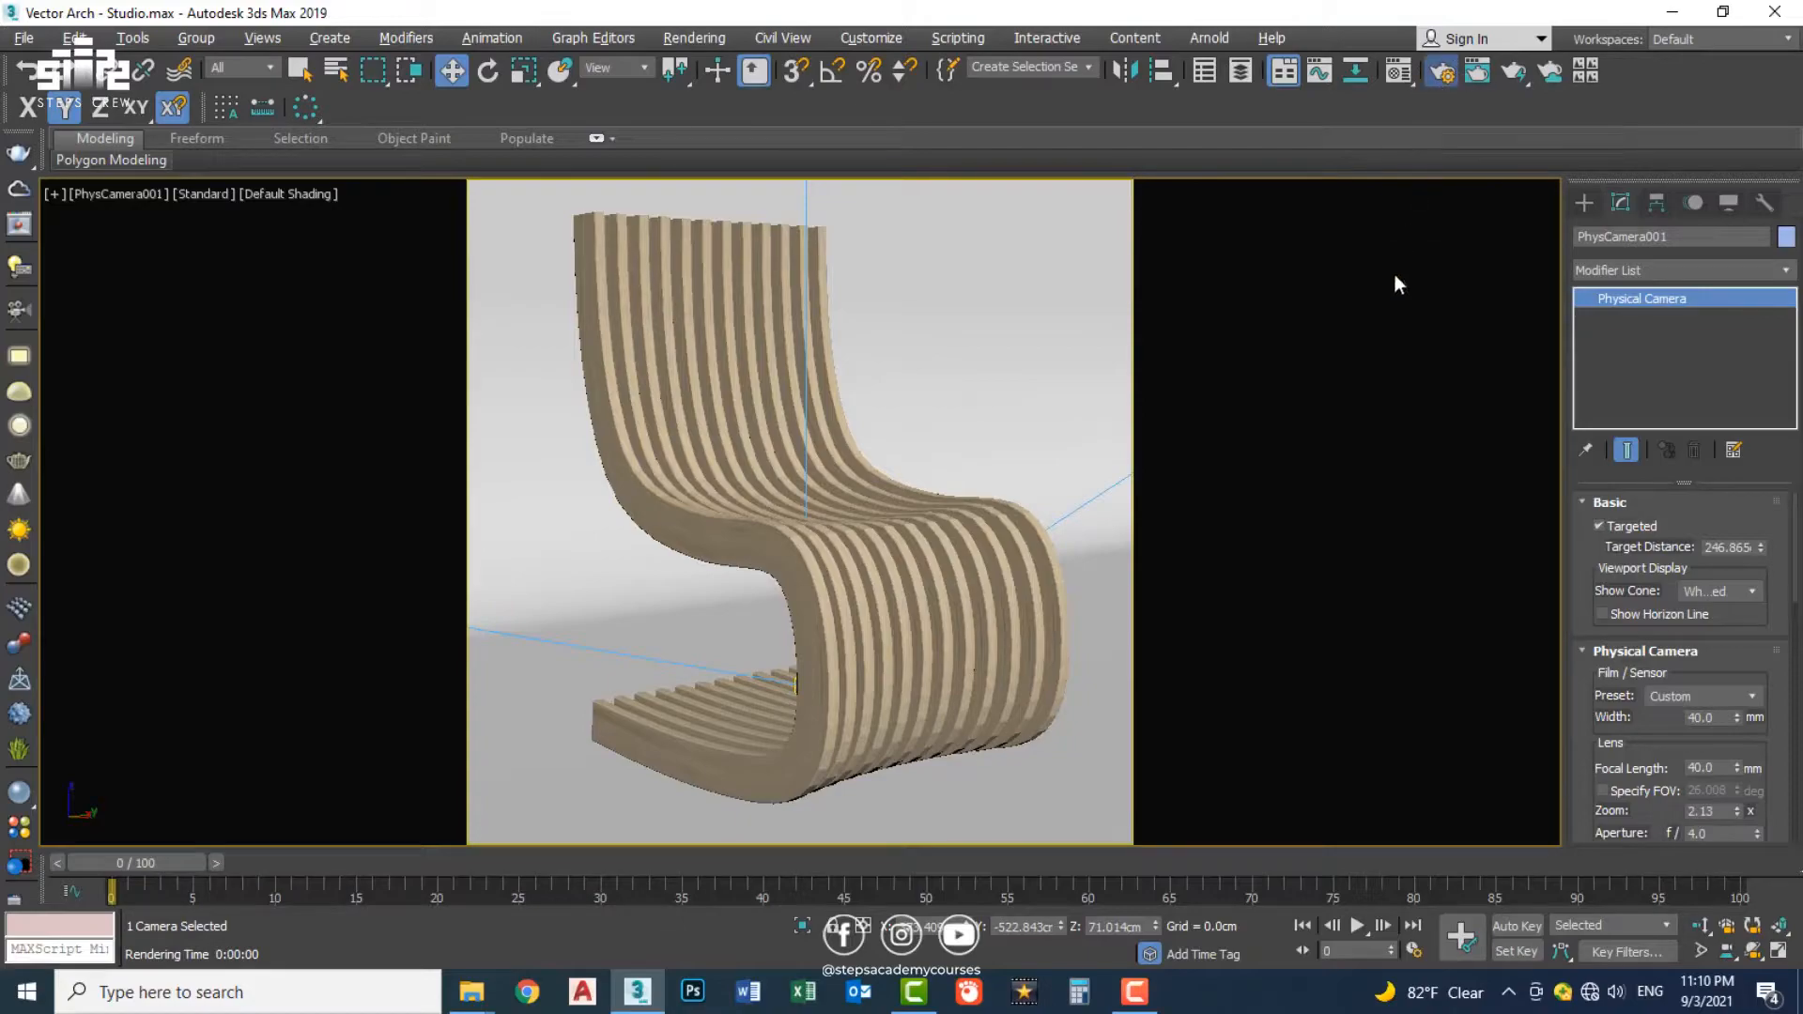
Step: Set the render output size to the HDTV (video) preset
key("F10")
left_click(840, 540)
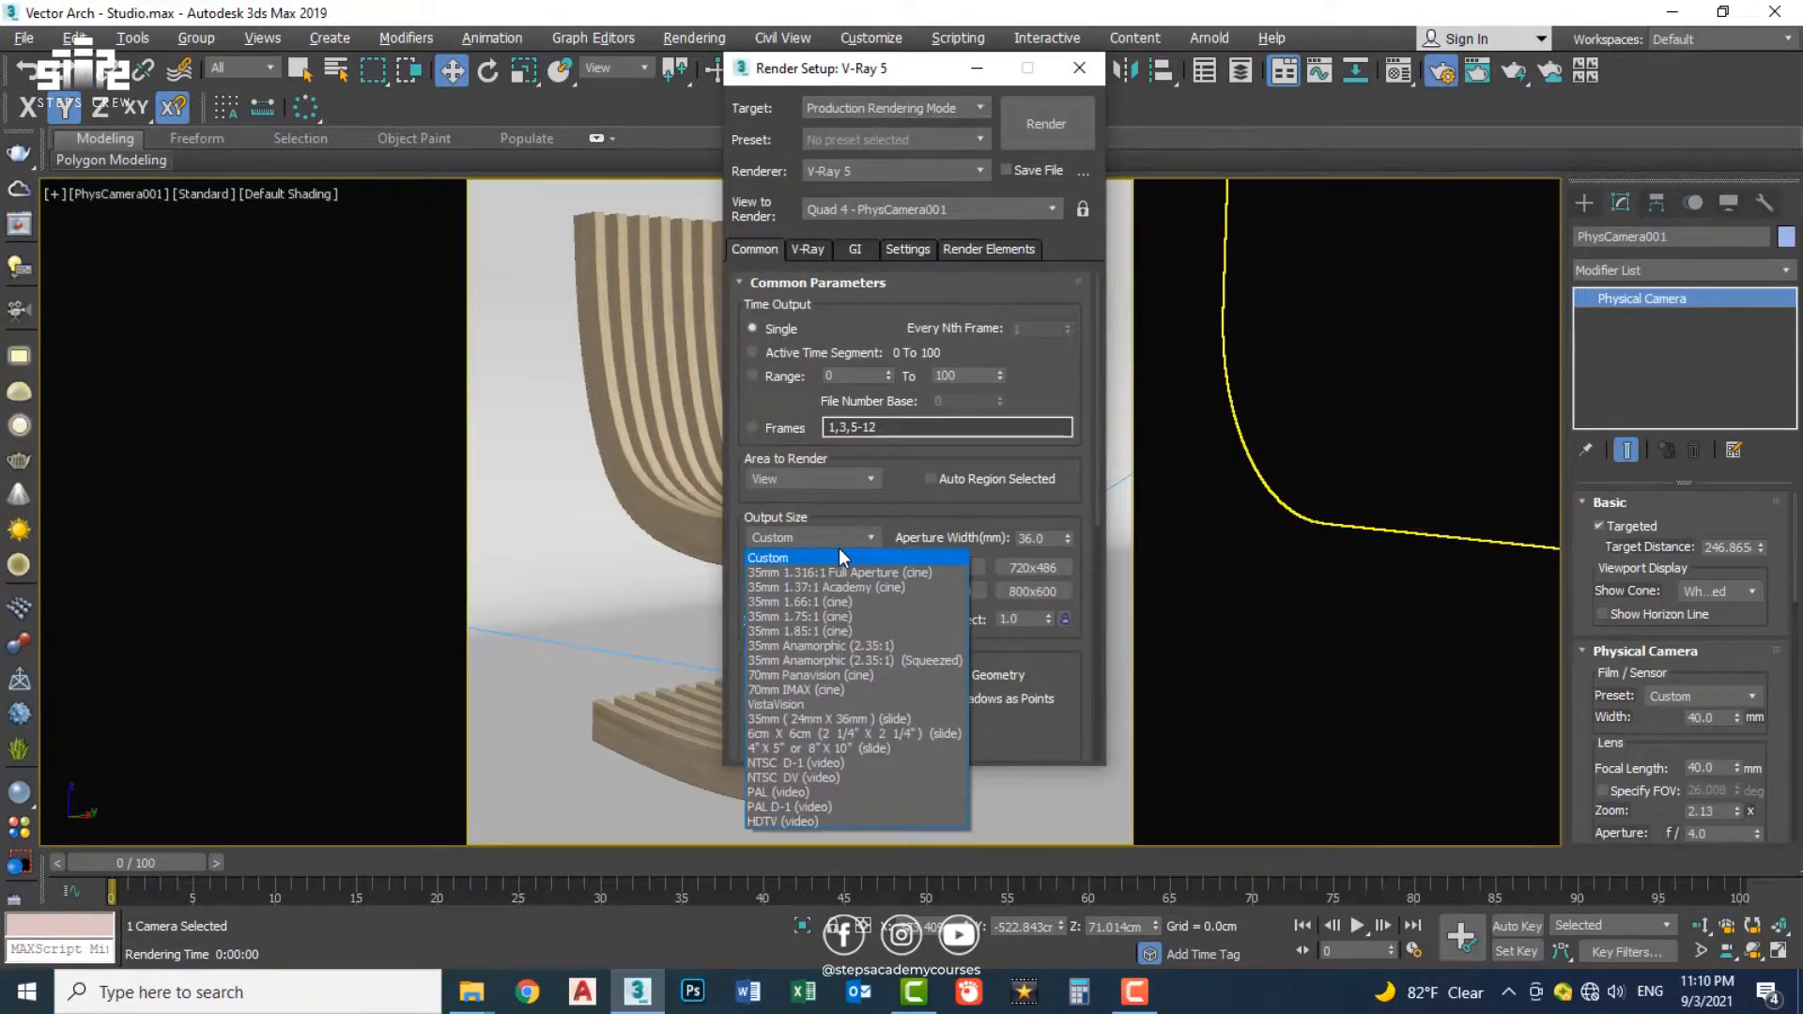
left_click(834, 820)
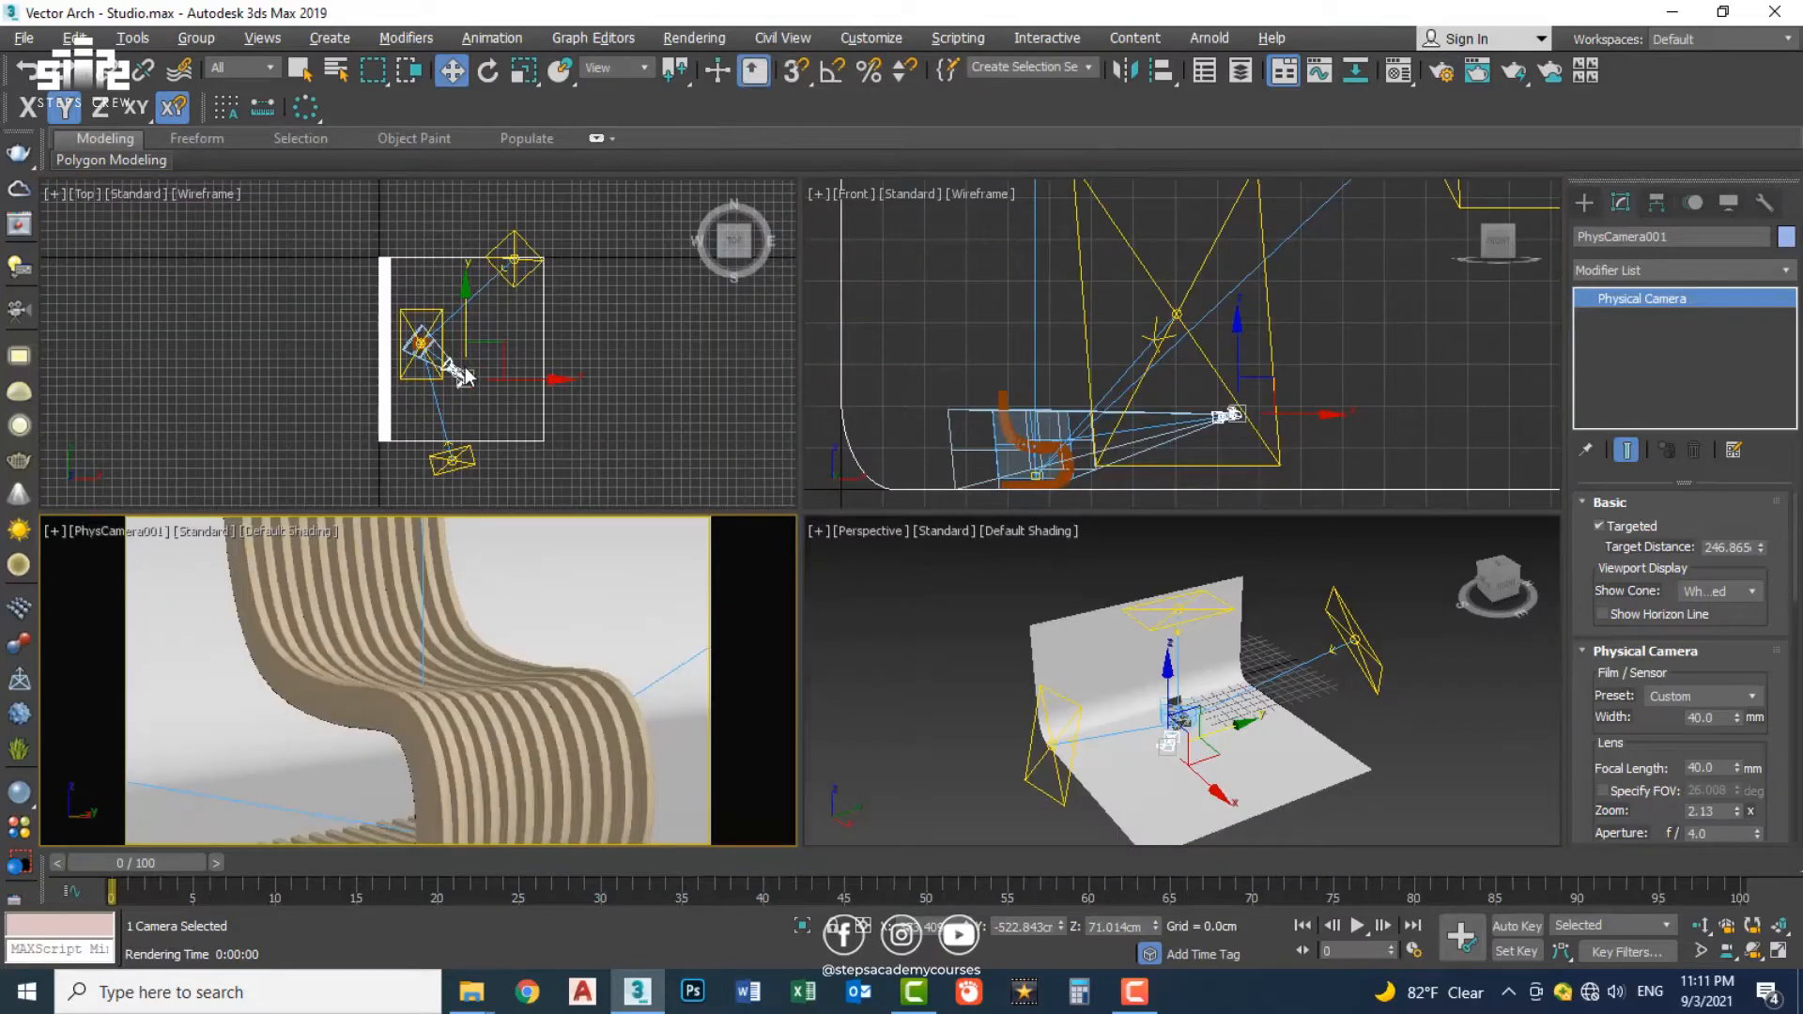
Step: Pull the camera farther back so the whole chair fits the wide frame, and render the view with V-Ray
left_click_drag(460, 368, 568, 382)
middle_click(551, 539)
key("alt+w")
middle_click_drag(551, 539, 558, 550)
key("shift+q")
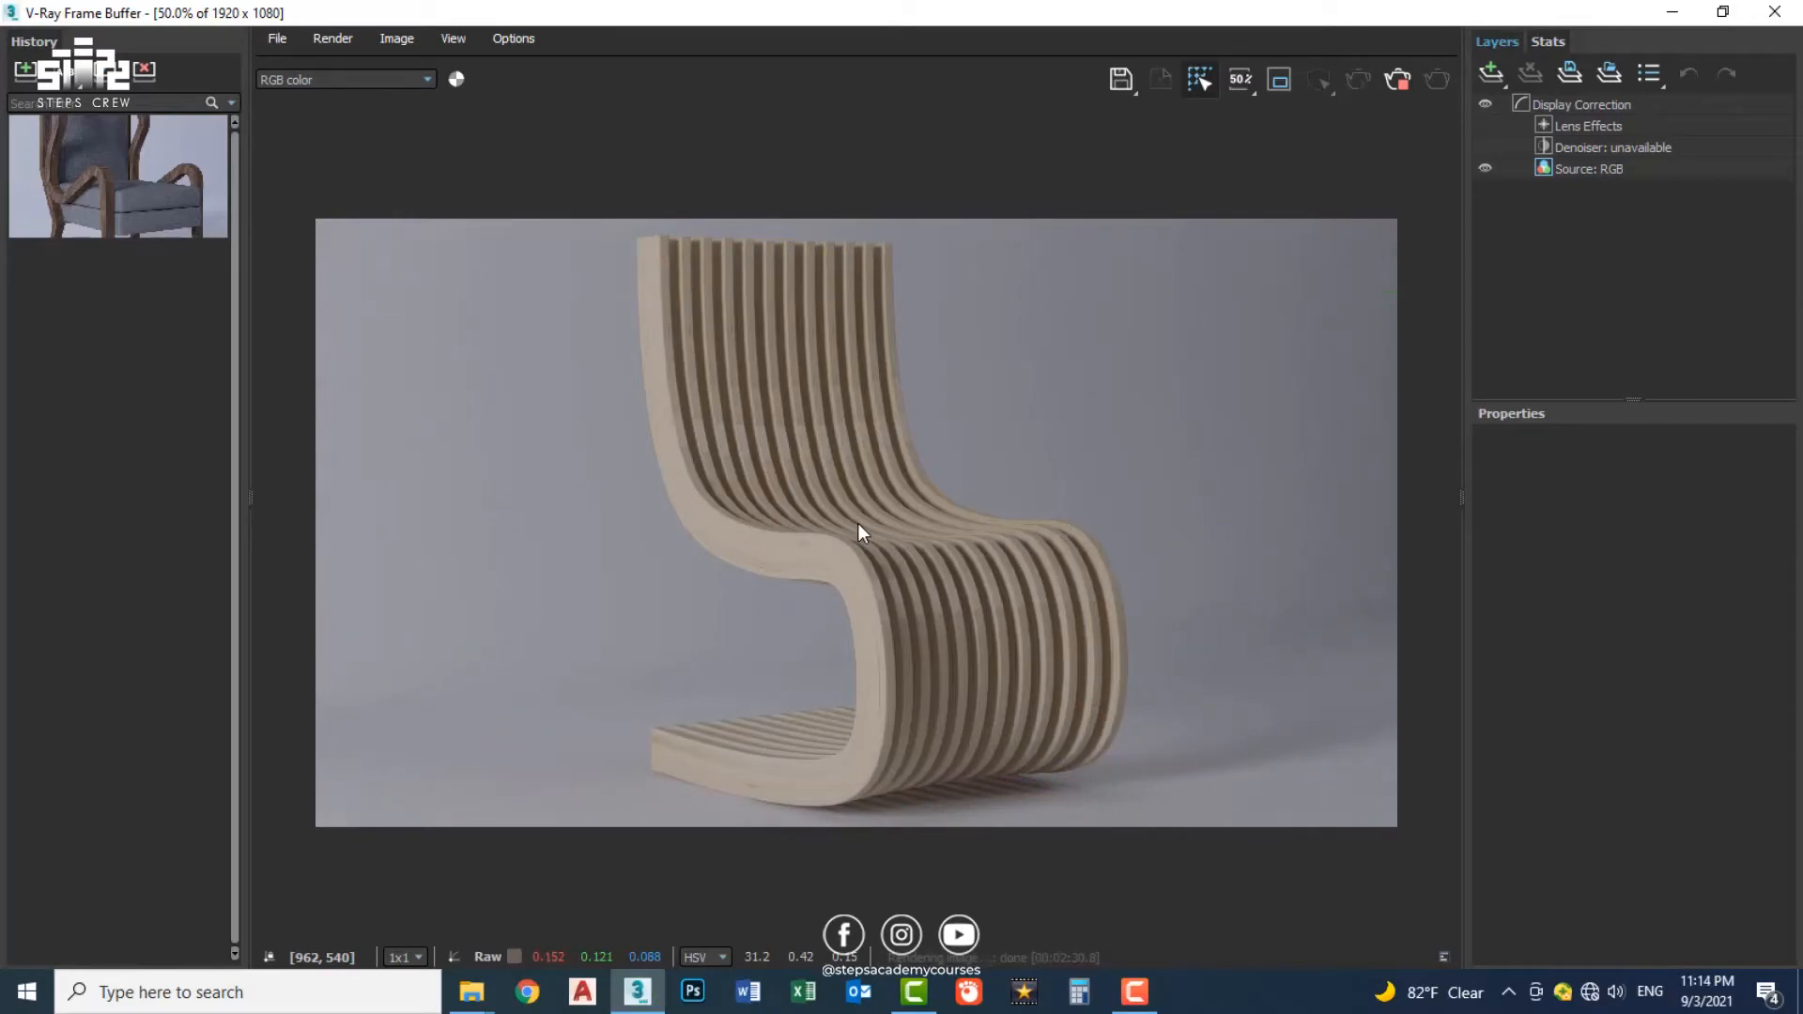
Step: Save all render channels to separate PNG files named M 02 in a new Model 02 folder inside renderoutput
left_click(1124, 94)
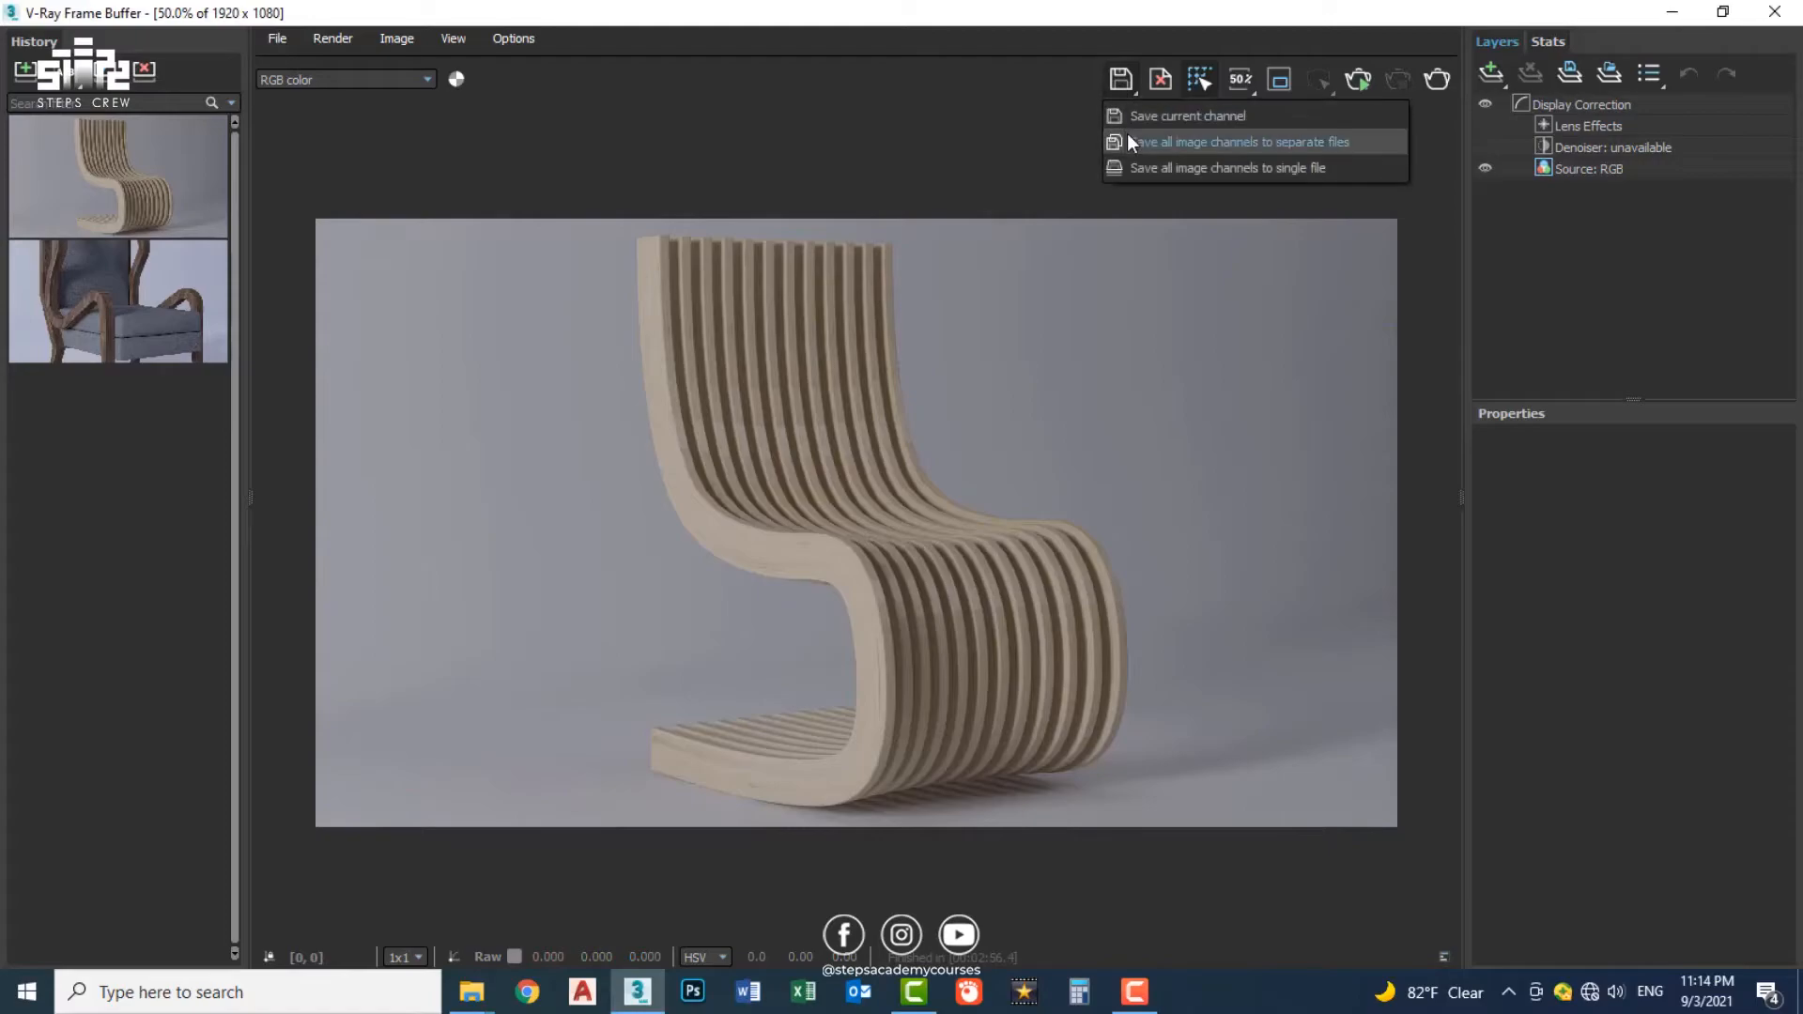
left_click(1155, 116)
double_click(280, 373)
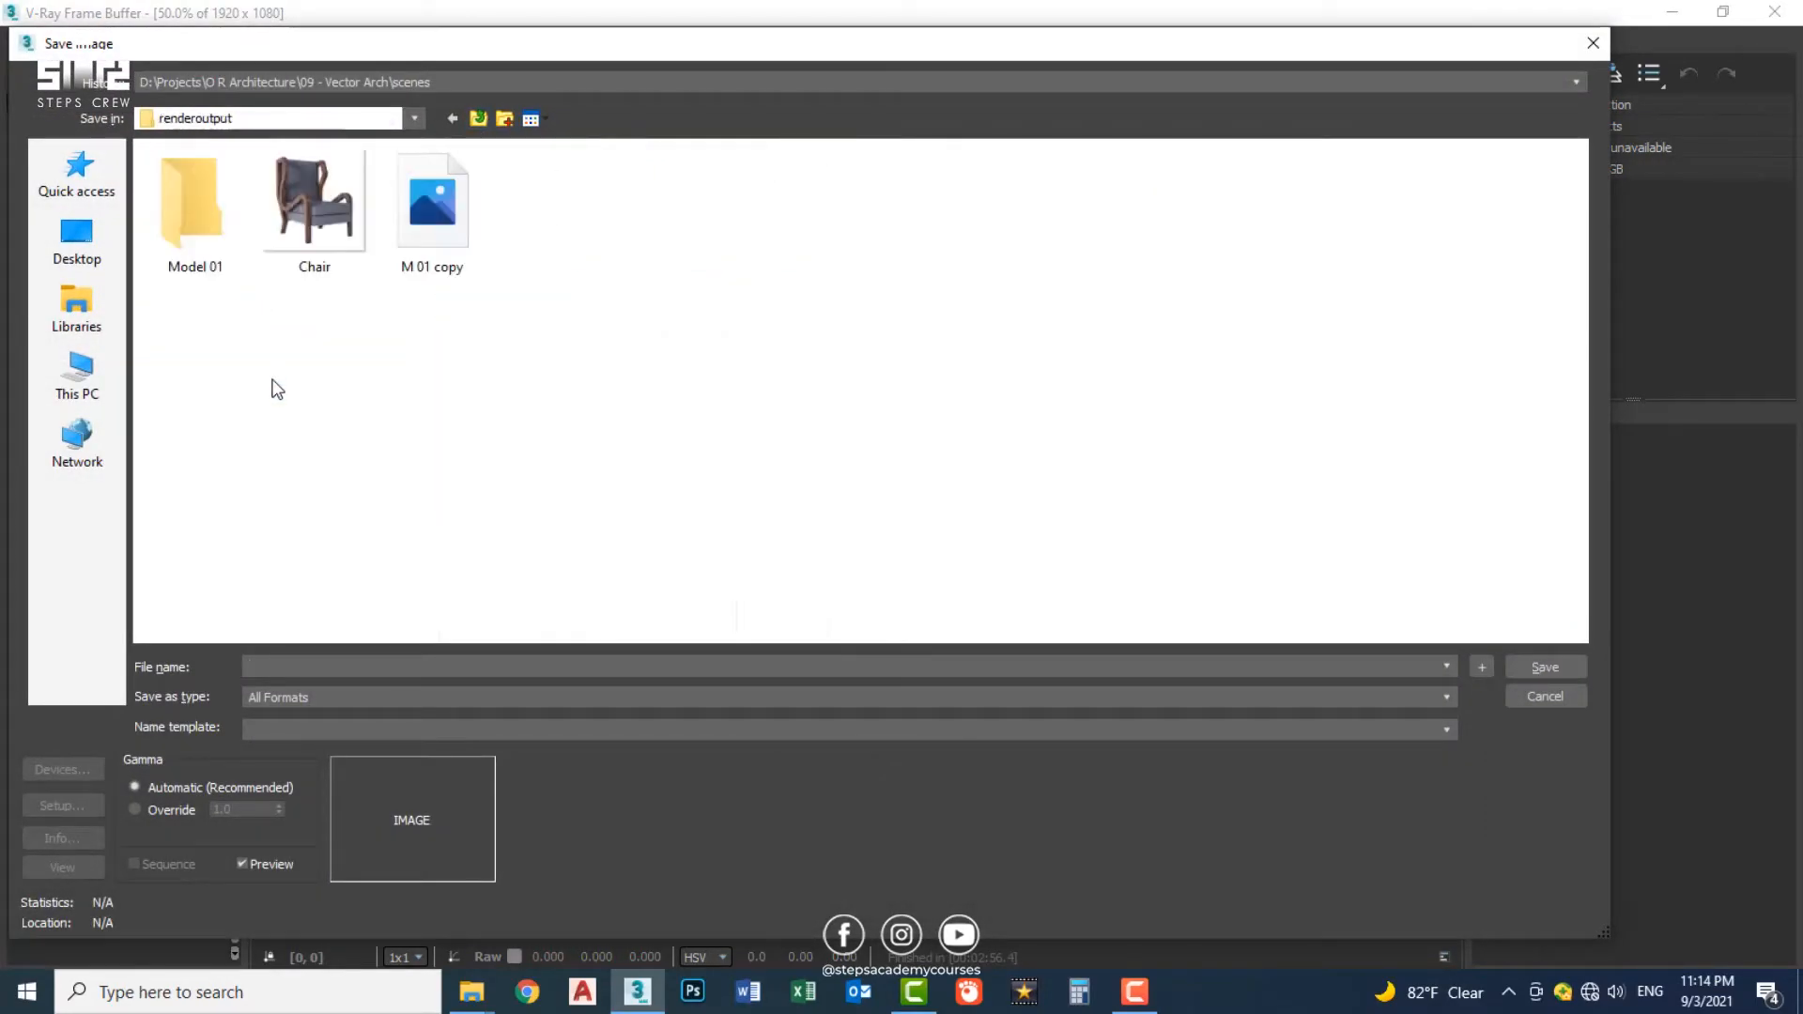
key("ctrl+shift+n")
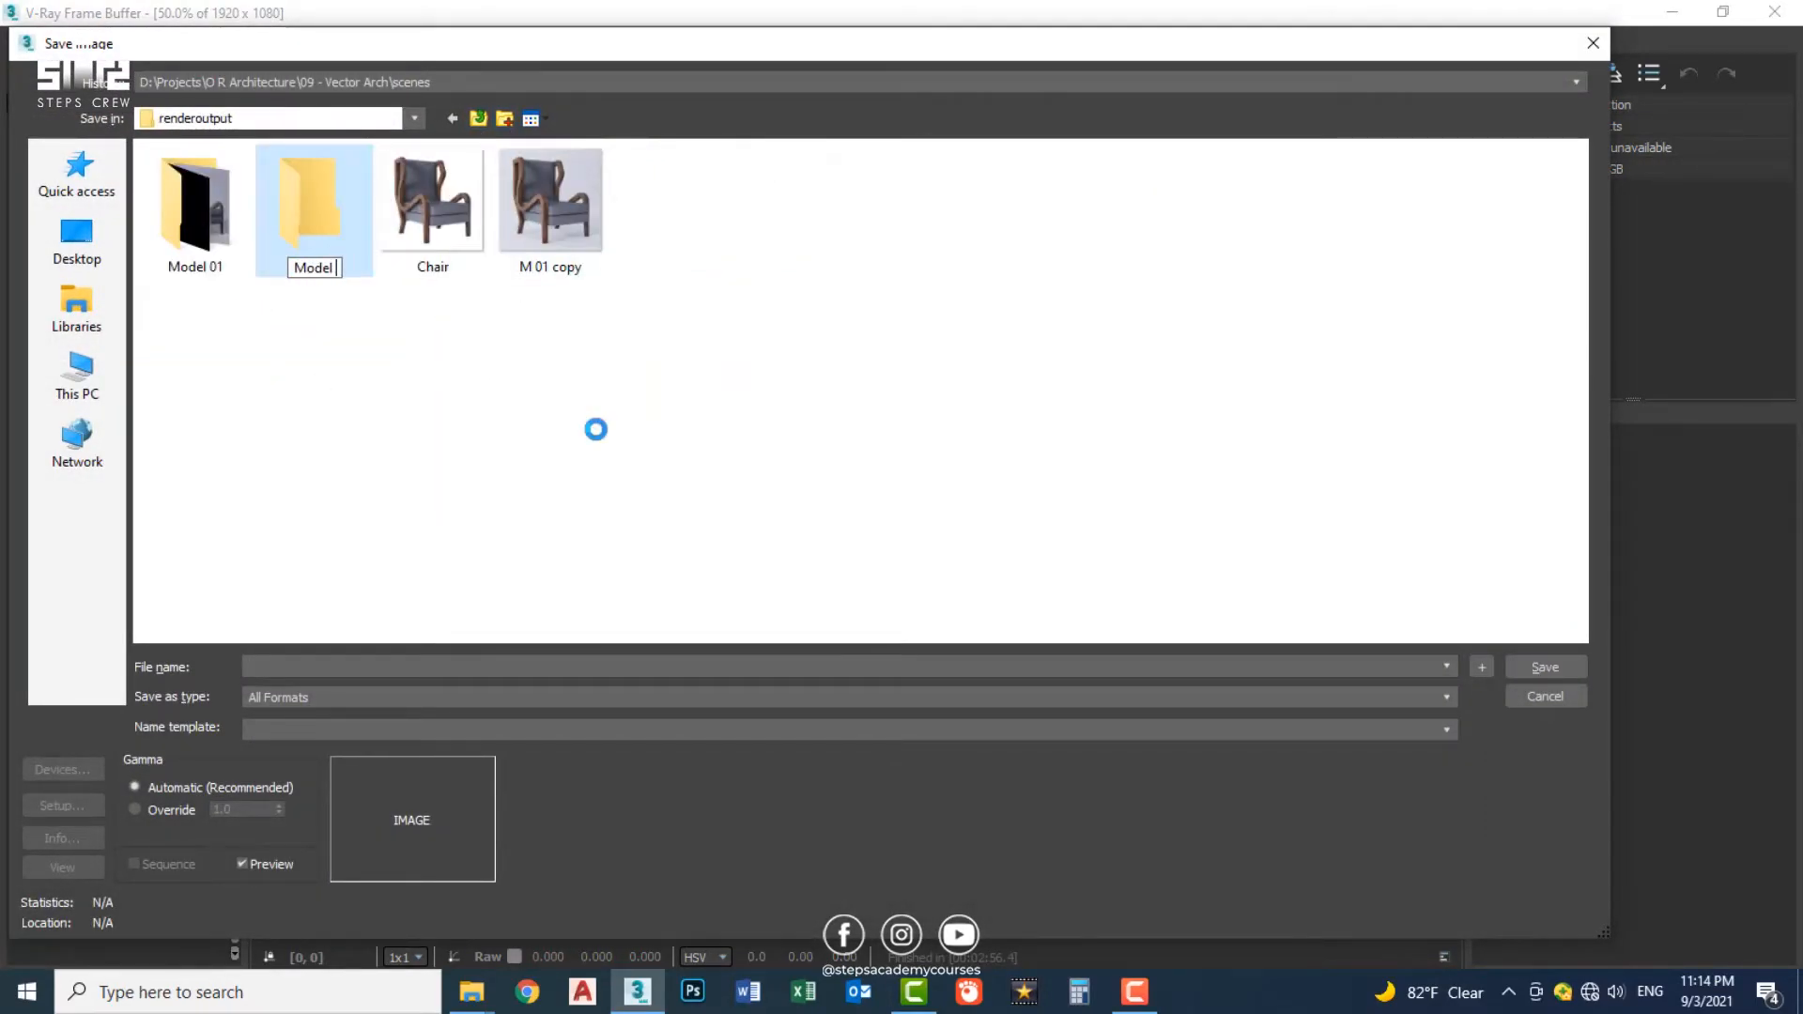
key("Return")
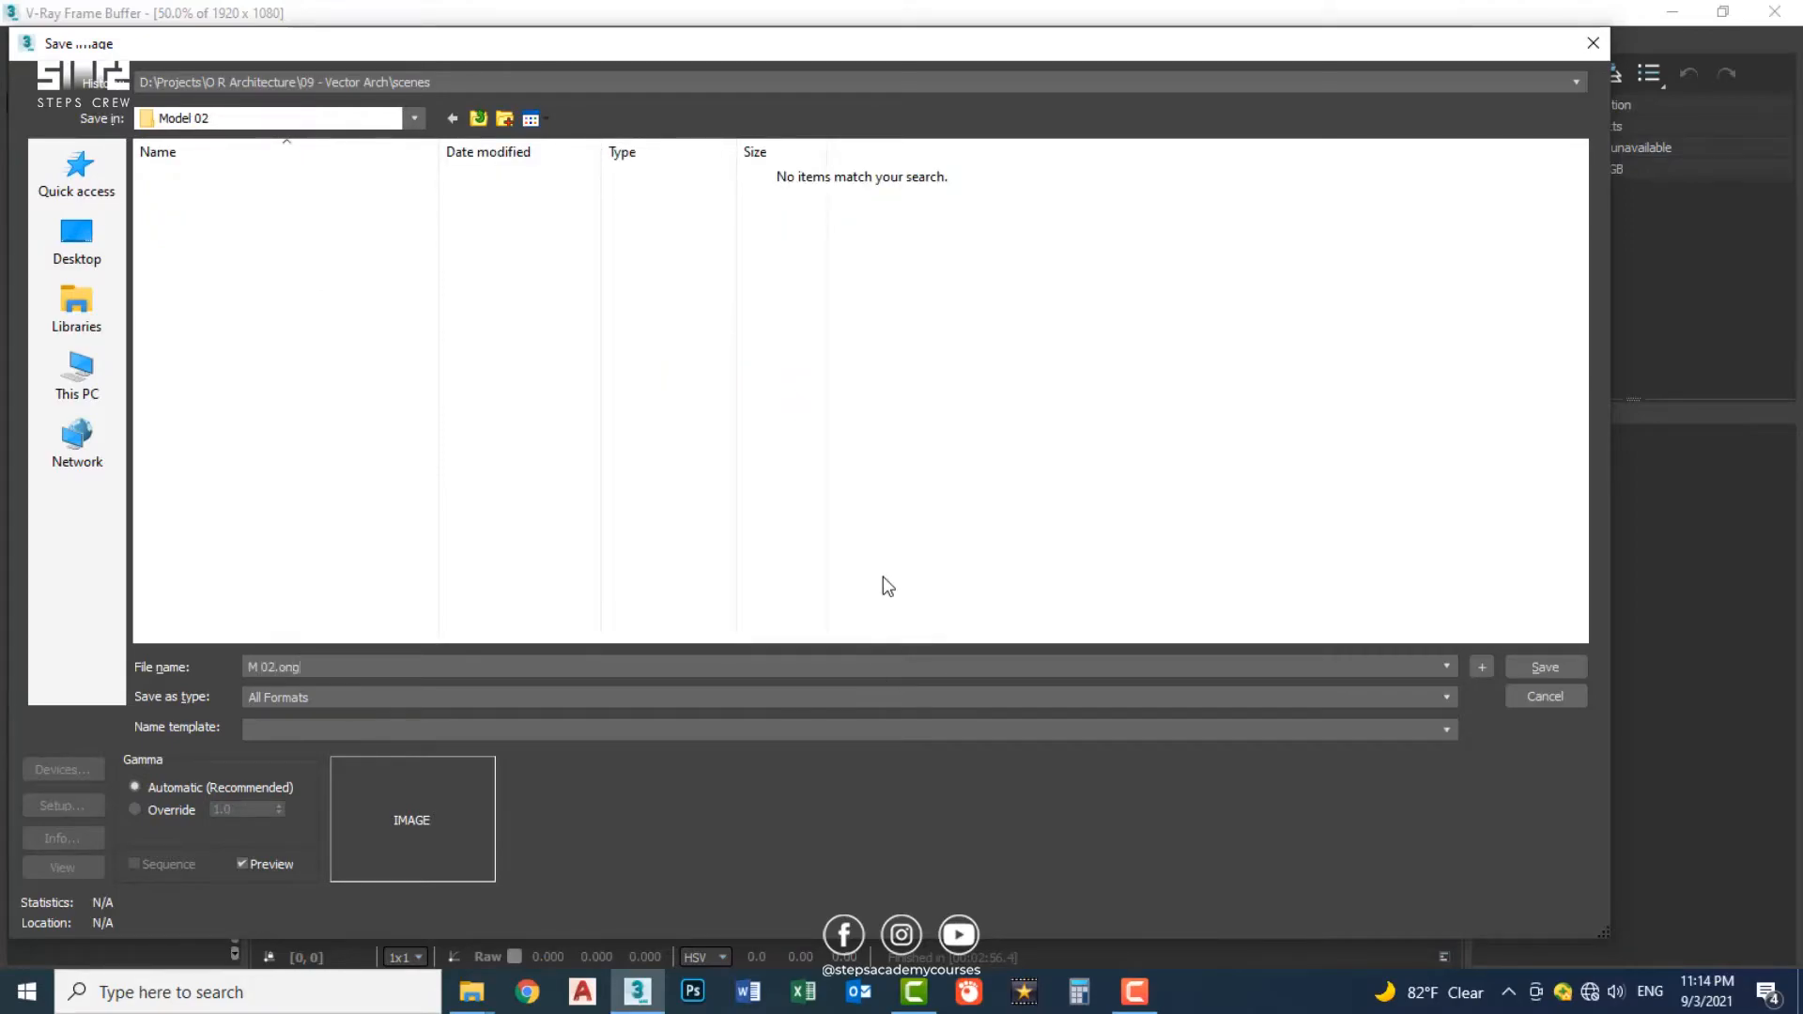
key("Return")
key("Return")
Step: Switch to File Explorer, open the Model 02 folder in renderoutput, and enlarge the file thumbnails
mouse_move(474, 987)
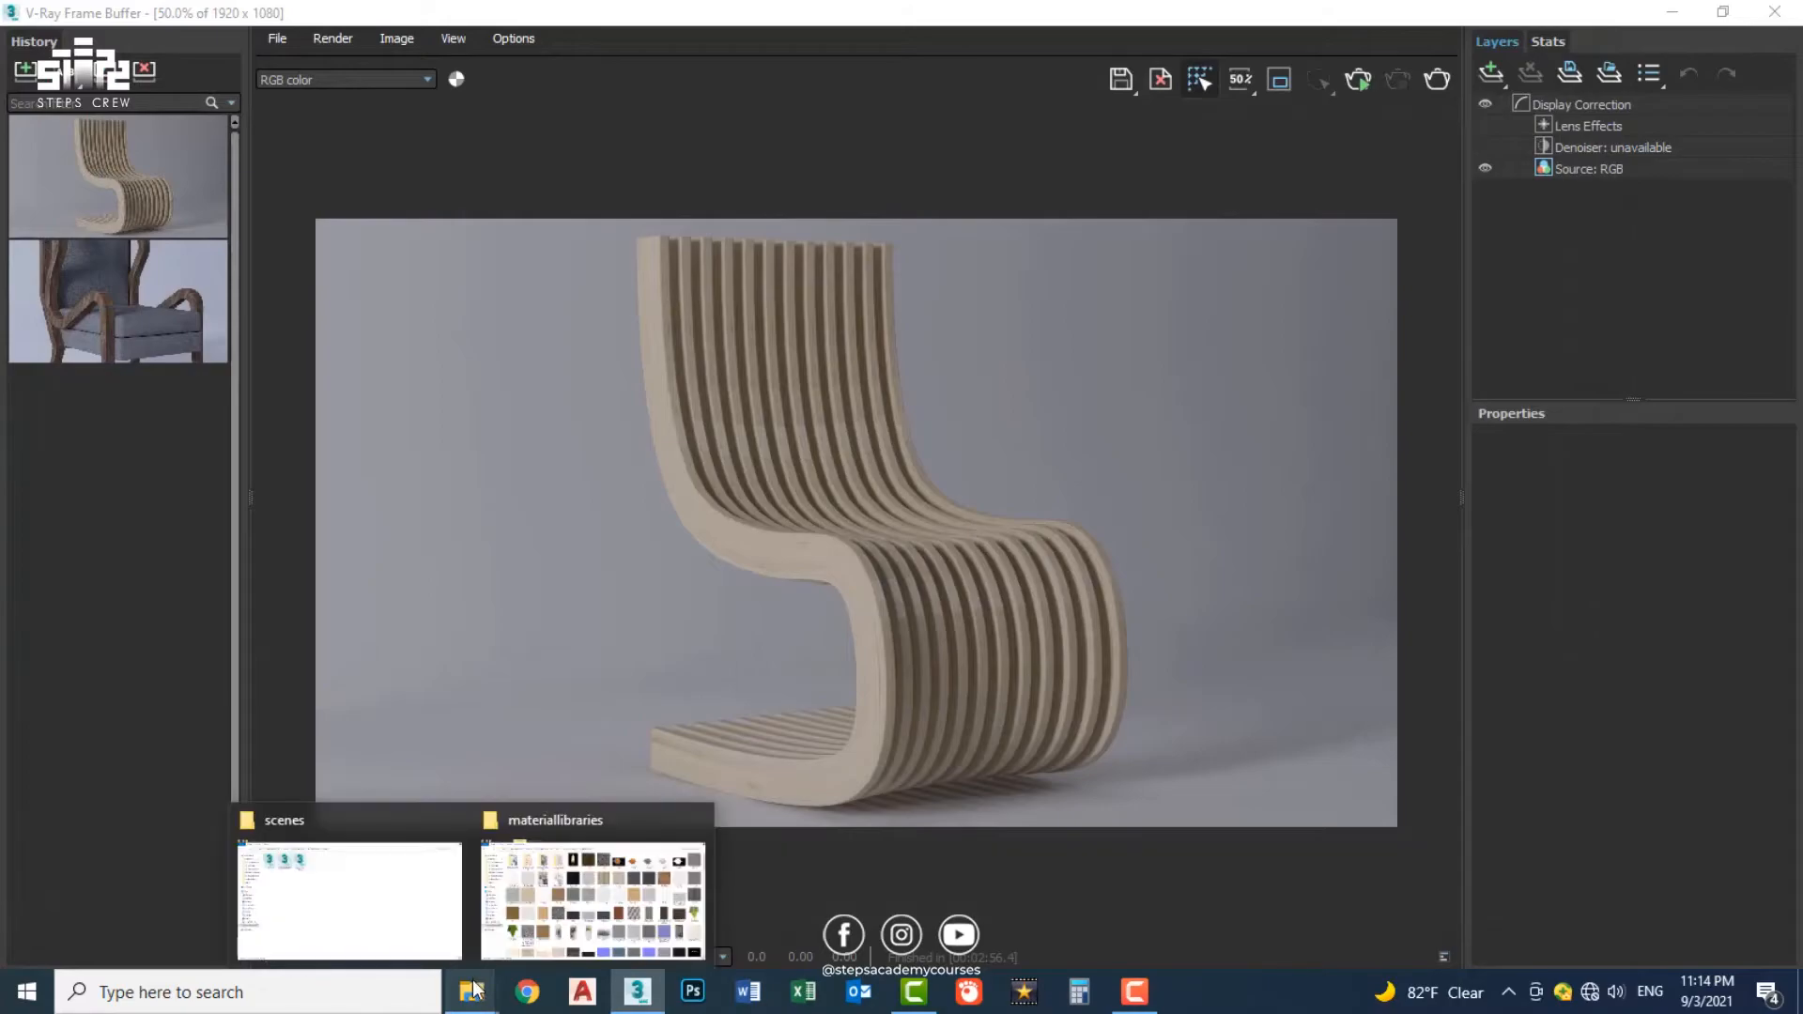
left_click(432, 905)
left_click(20, 75)
left_click(1335, 195)
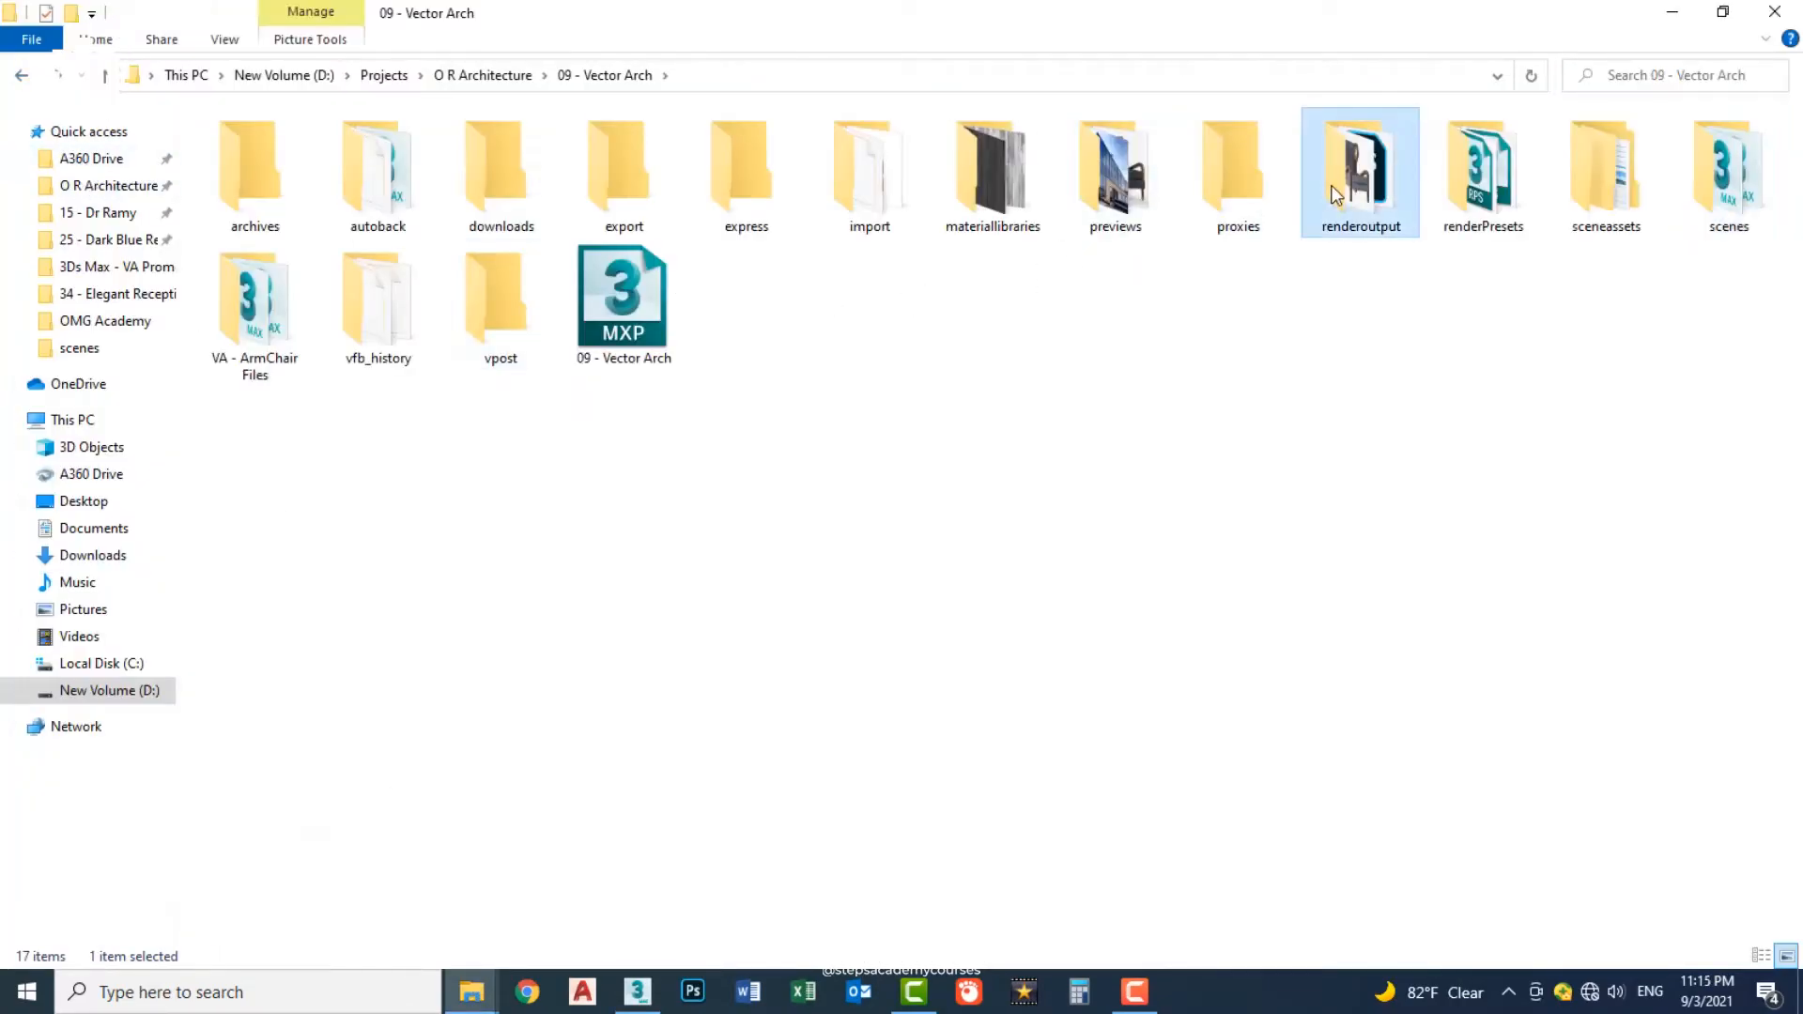
double_click(1336, 195)
double_click(386, 193)
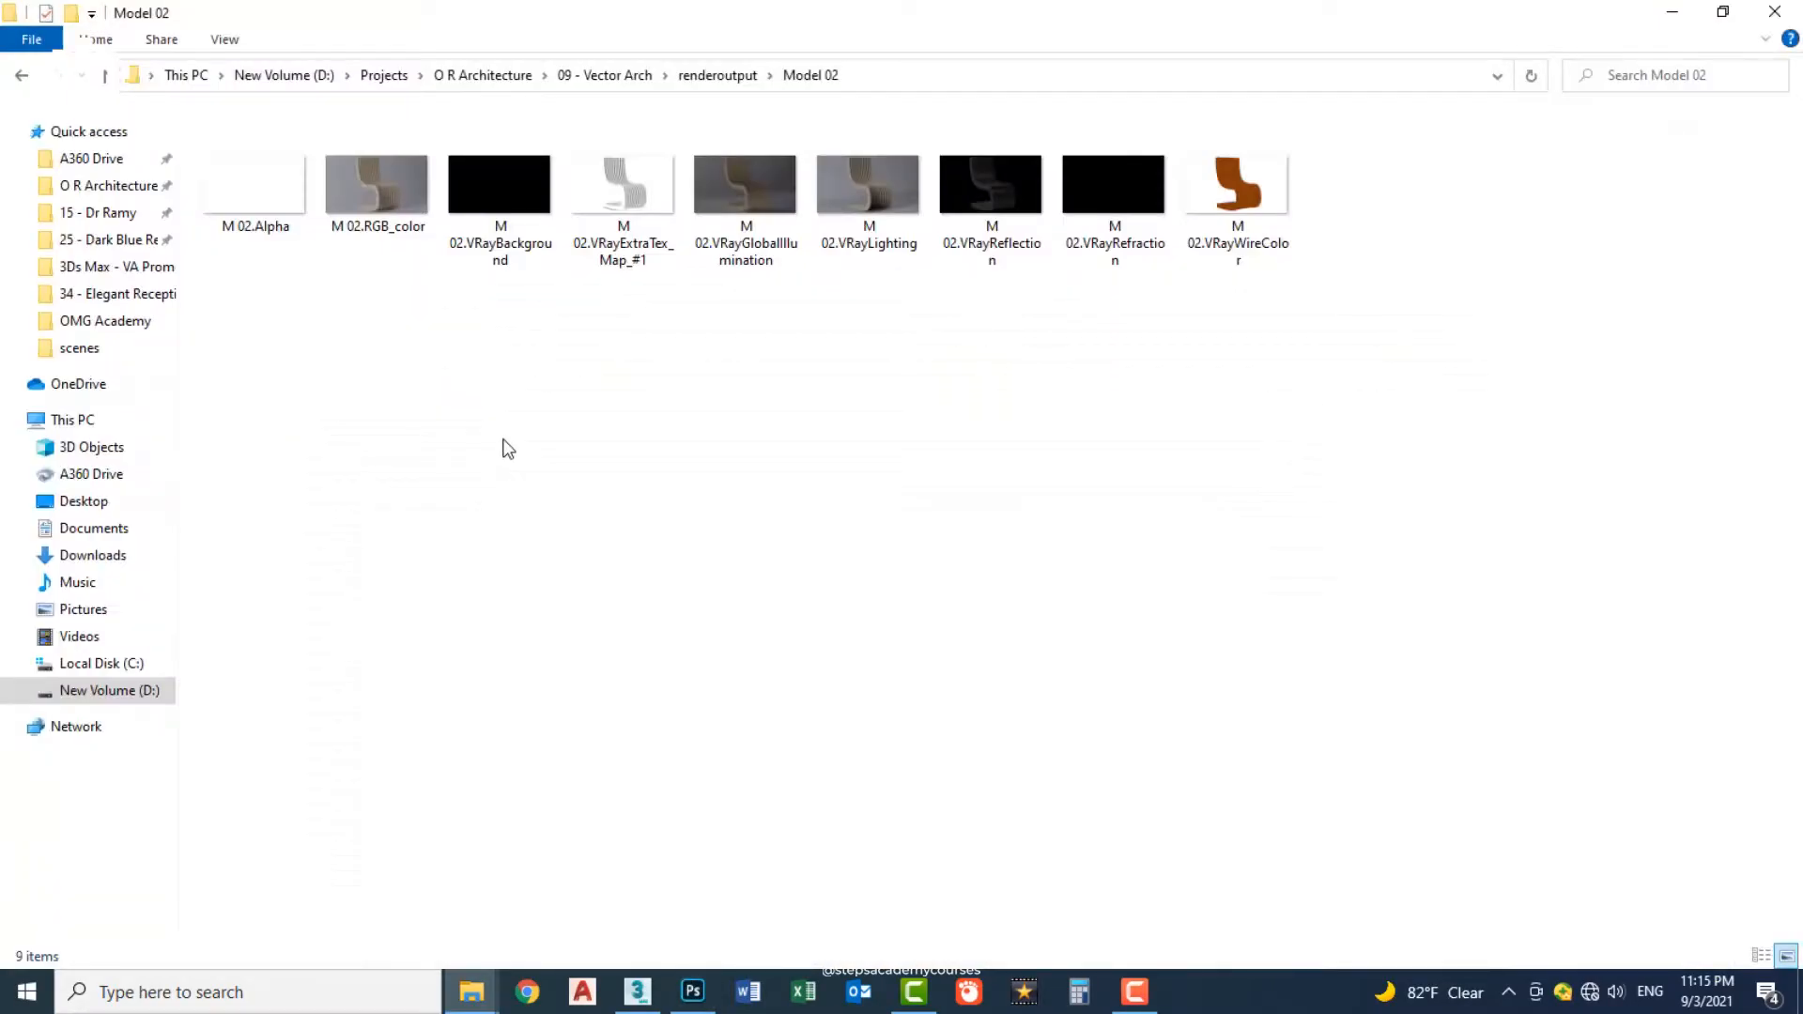
right_click(404, 364)
mouse_move(507, 413)
left_click(704, 413)
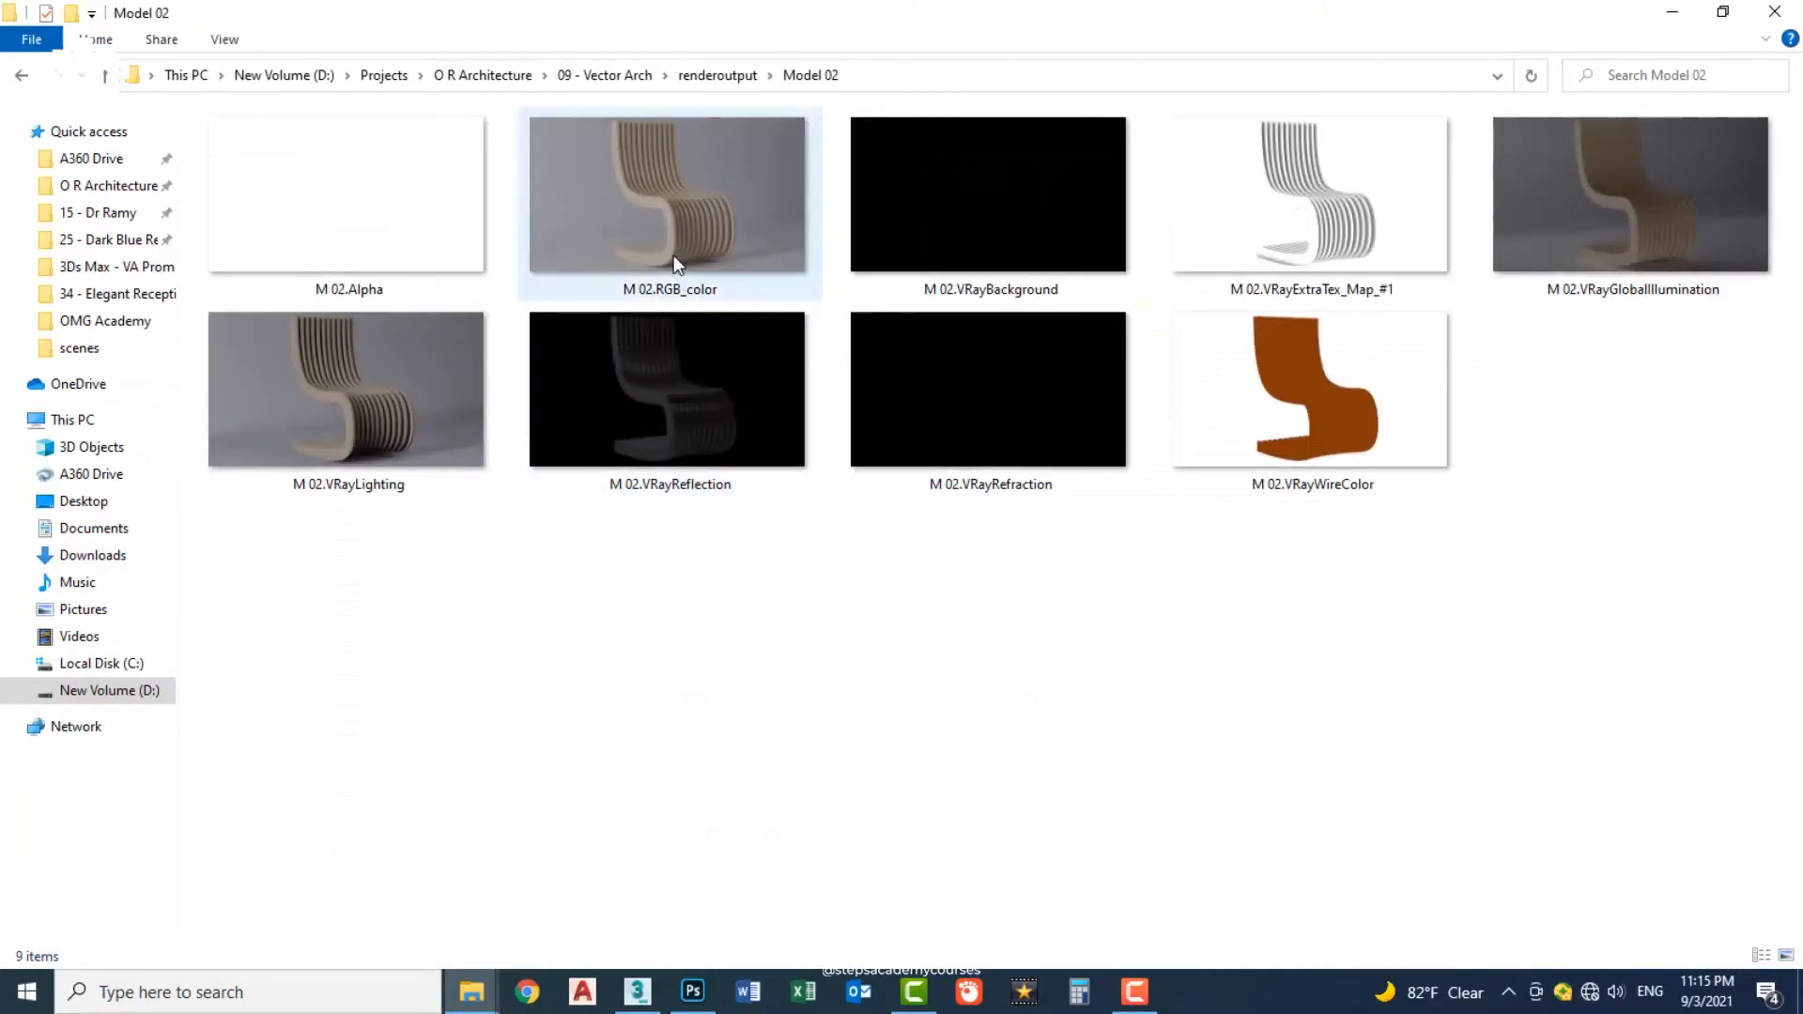
Step: Open the RGB_color, VRayExtraTex, VRayGlobalIllumination, VRayLighting, VRayReflection and VRayWireColor images of M 02 in Photoshop
left_click(634, 212)
left_click(1308, 419, "shift")
left_click(1024, 347, "ctrl")
left_click(994, 281, "ctrl")
left_click_drag(756, 159, 736, 271)
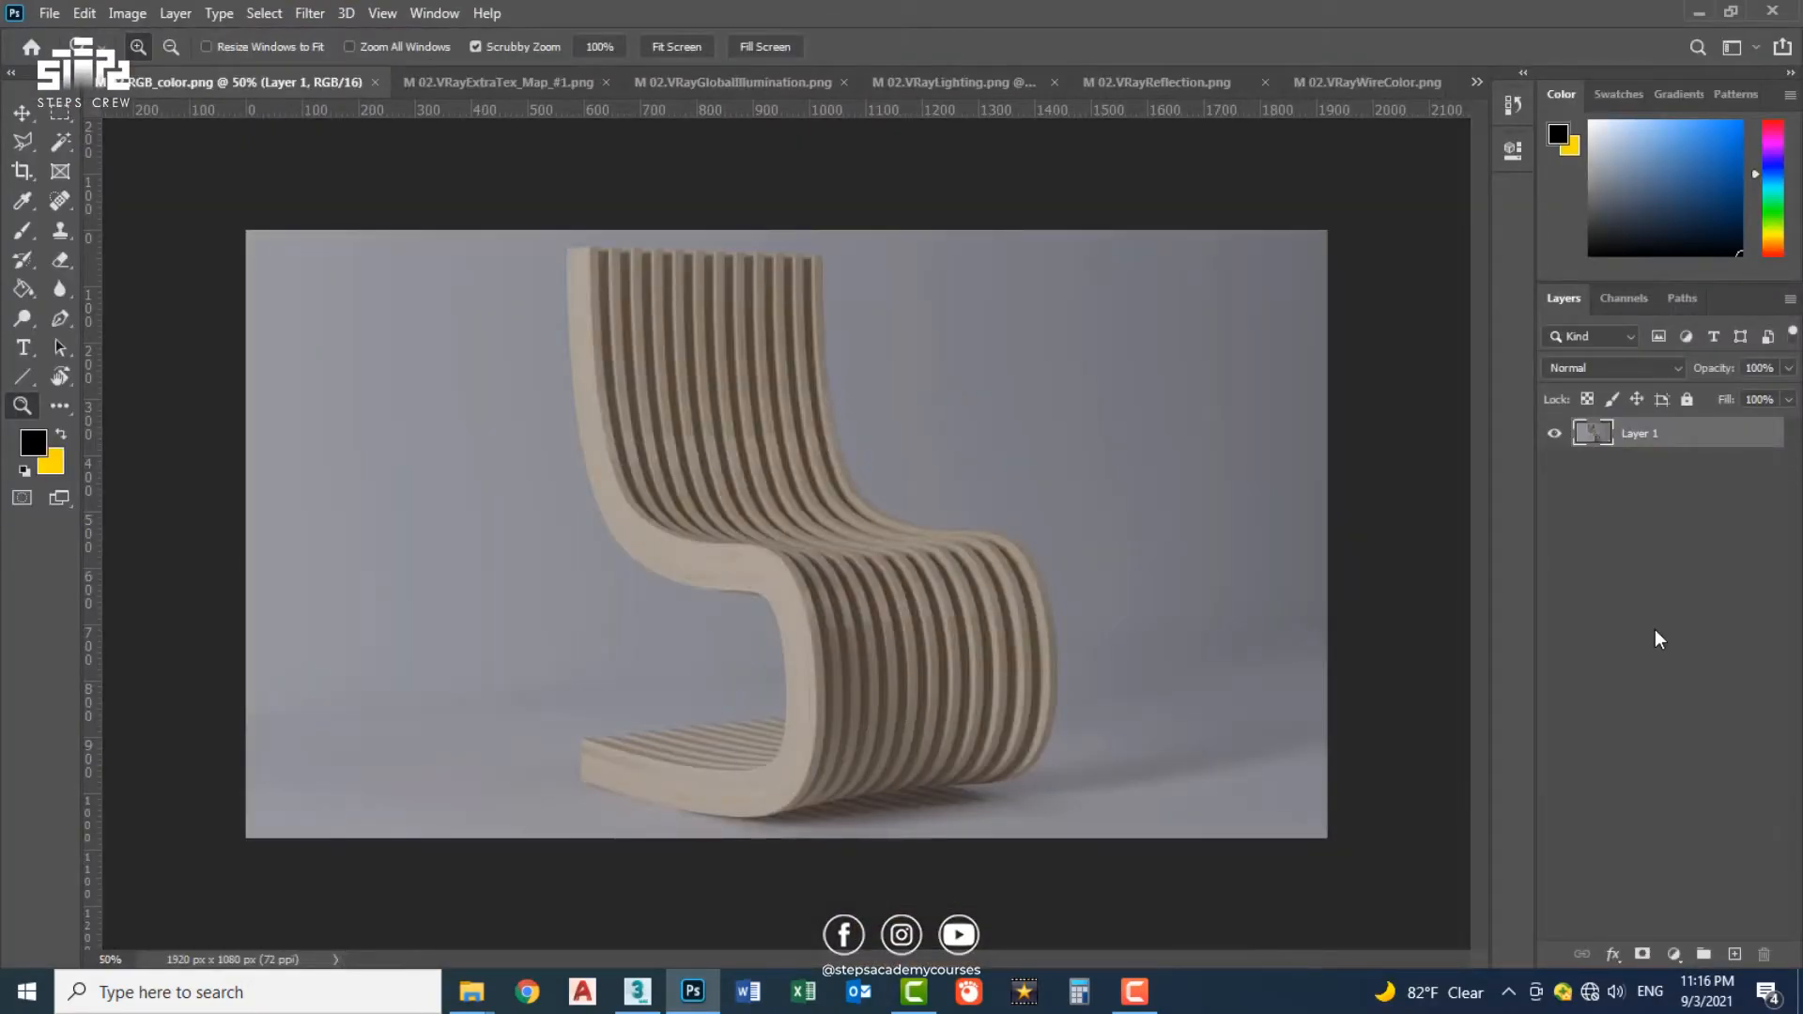
Step: Duplicate the RGB color render layer and blend the copy in Soft Light at 50% opacity
key("ctrl+j")
left_click(1634, 368)
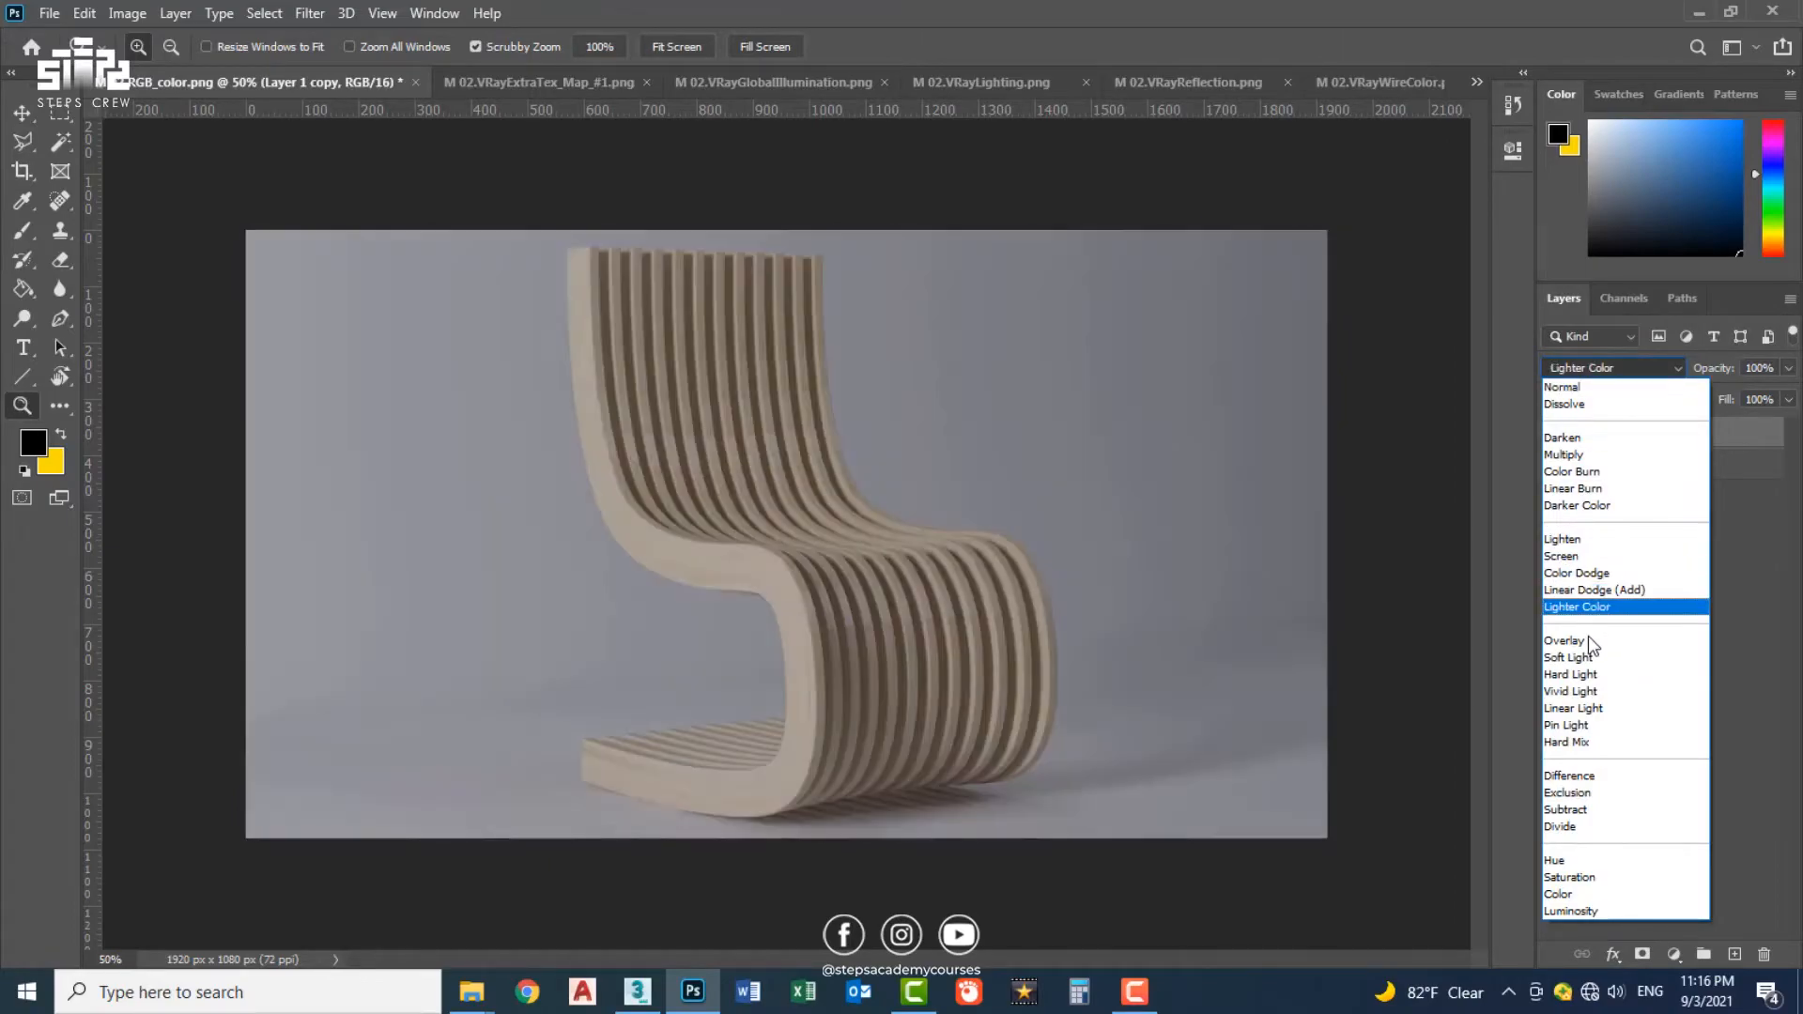
left_click(1587, 657)
key("5")
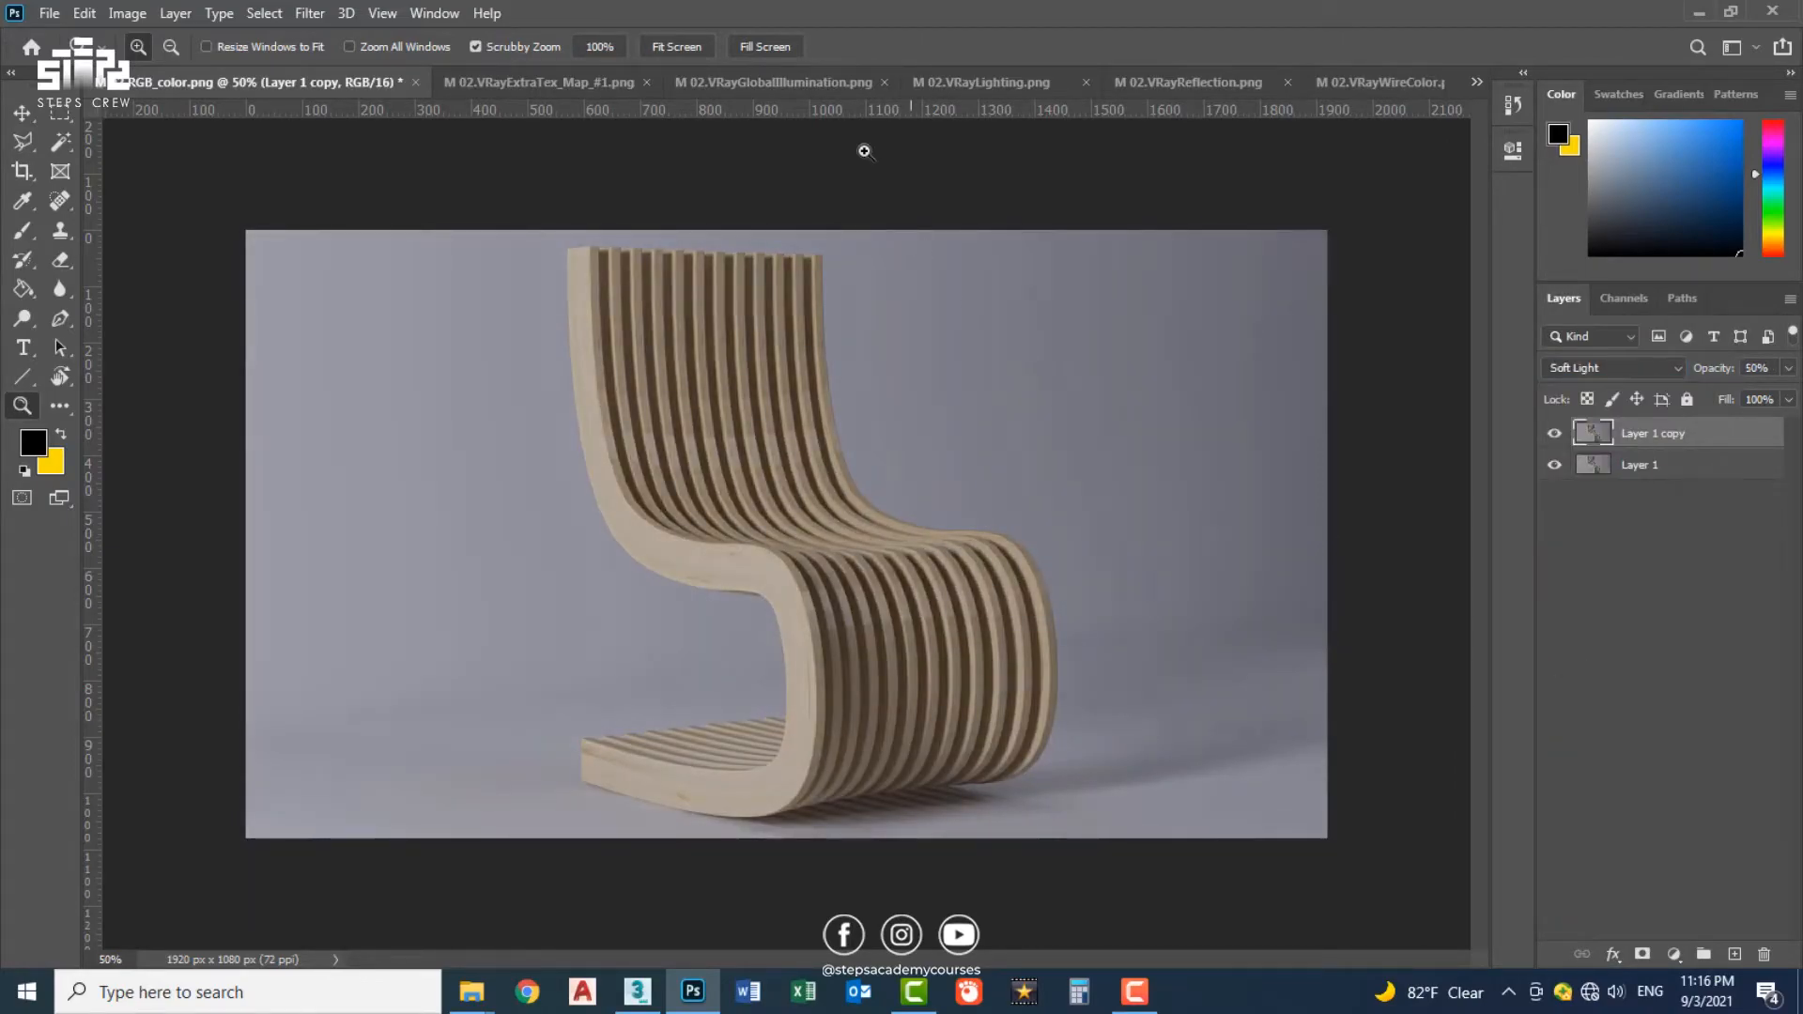
Step: Bring the VRayGlobalIllumination image into the RGB color document as a Soft Light layer at 50% opacity
left_click(804, 83)
key("v")
left_click_drag(779, 475, 1002, 534)
left_click(1610, 368)
left_click(1565, 661)
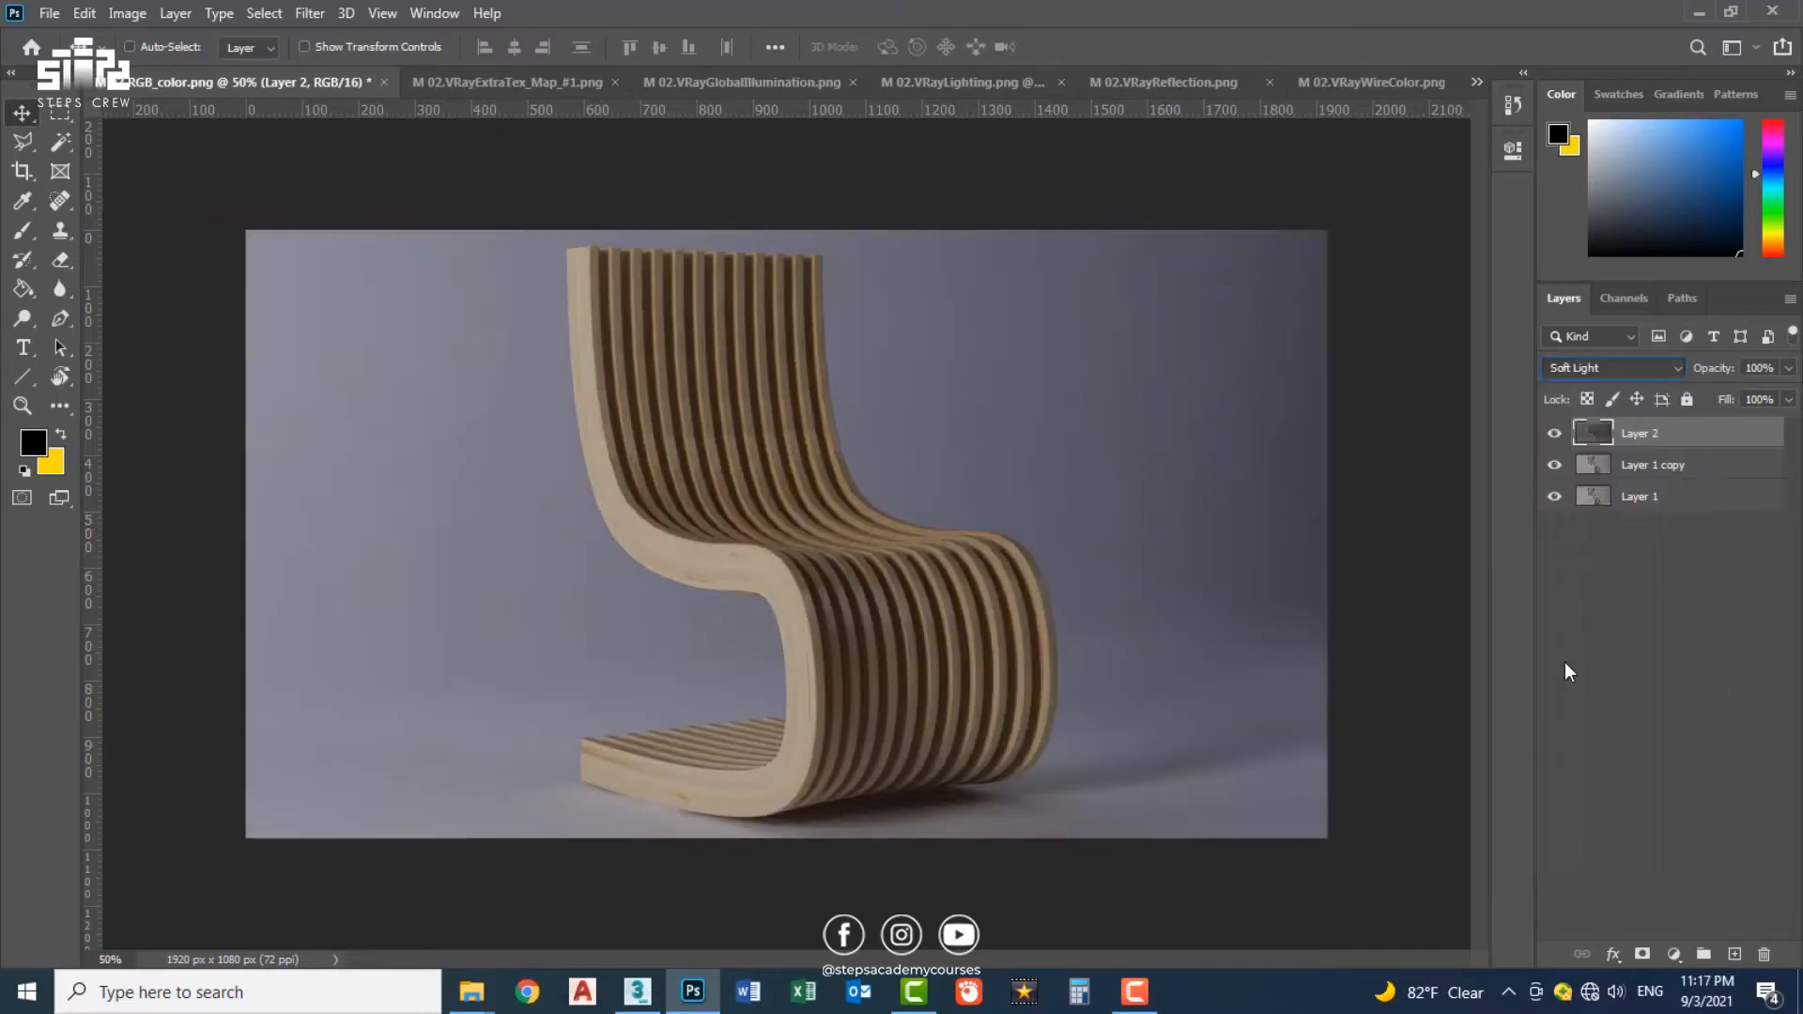
key("5")
Step: Duplicate the global illumination layer and set the copy to Screen at 30% opacity
key("ctrl+j")
left_click(1611, 368)
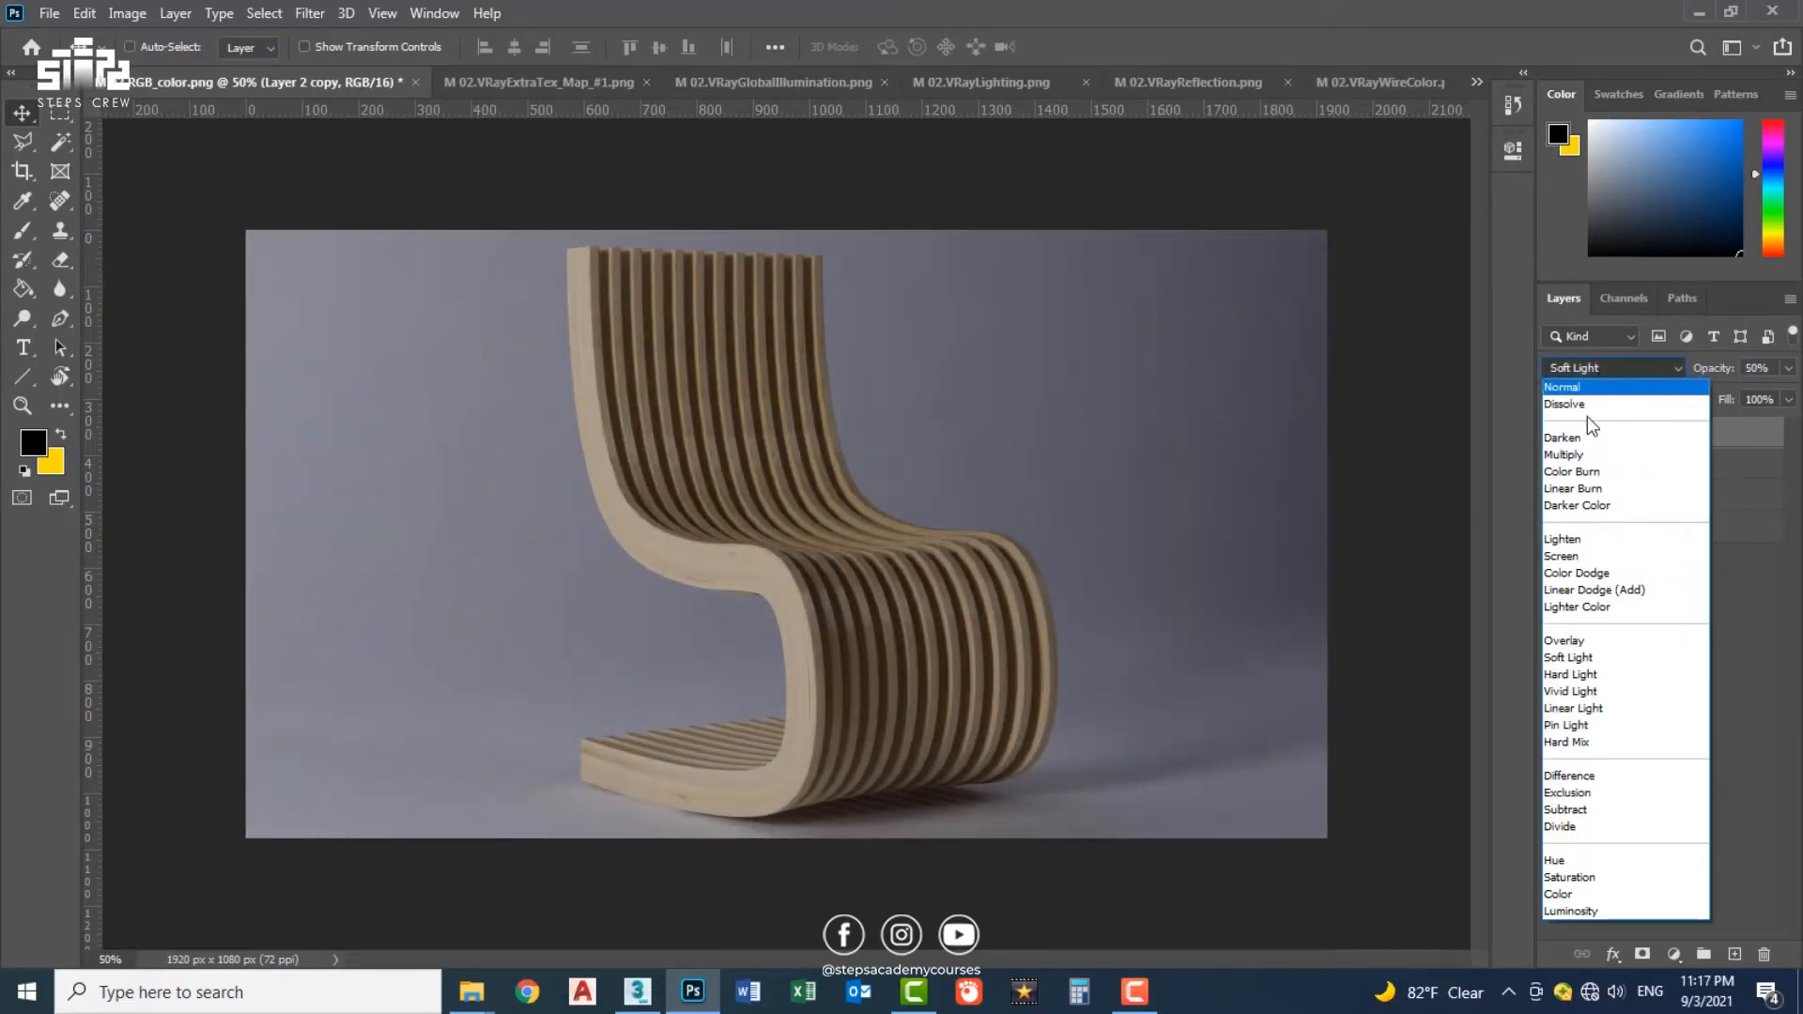
left_click(1587, 452)
key("3")
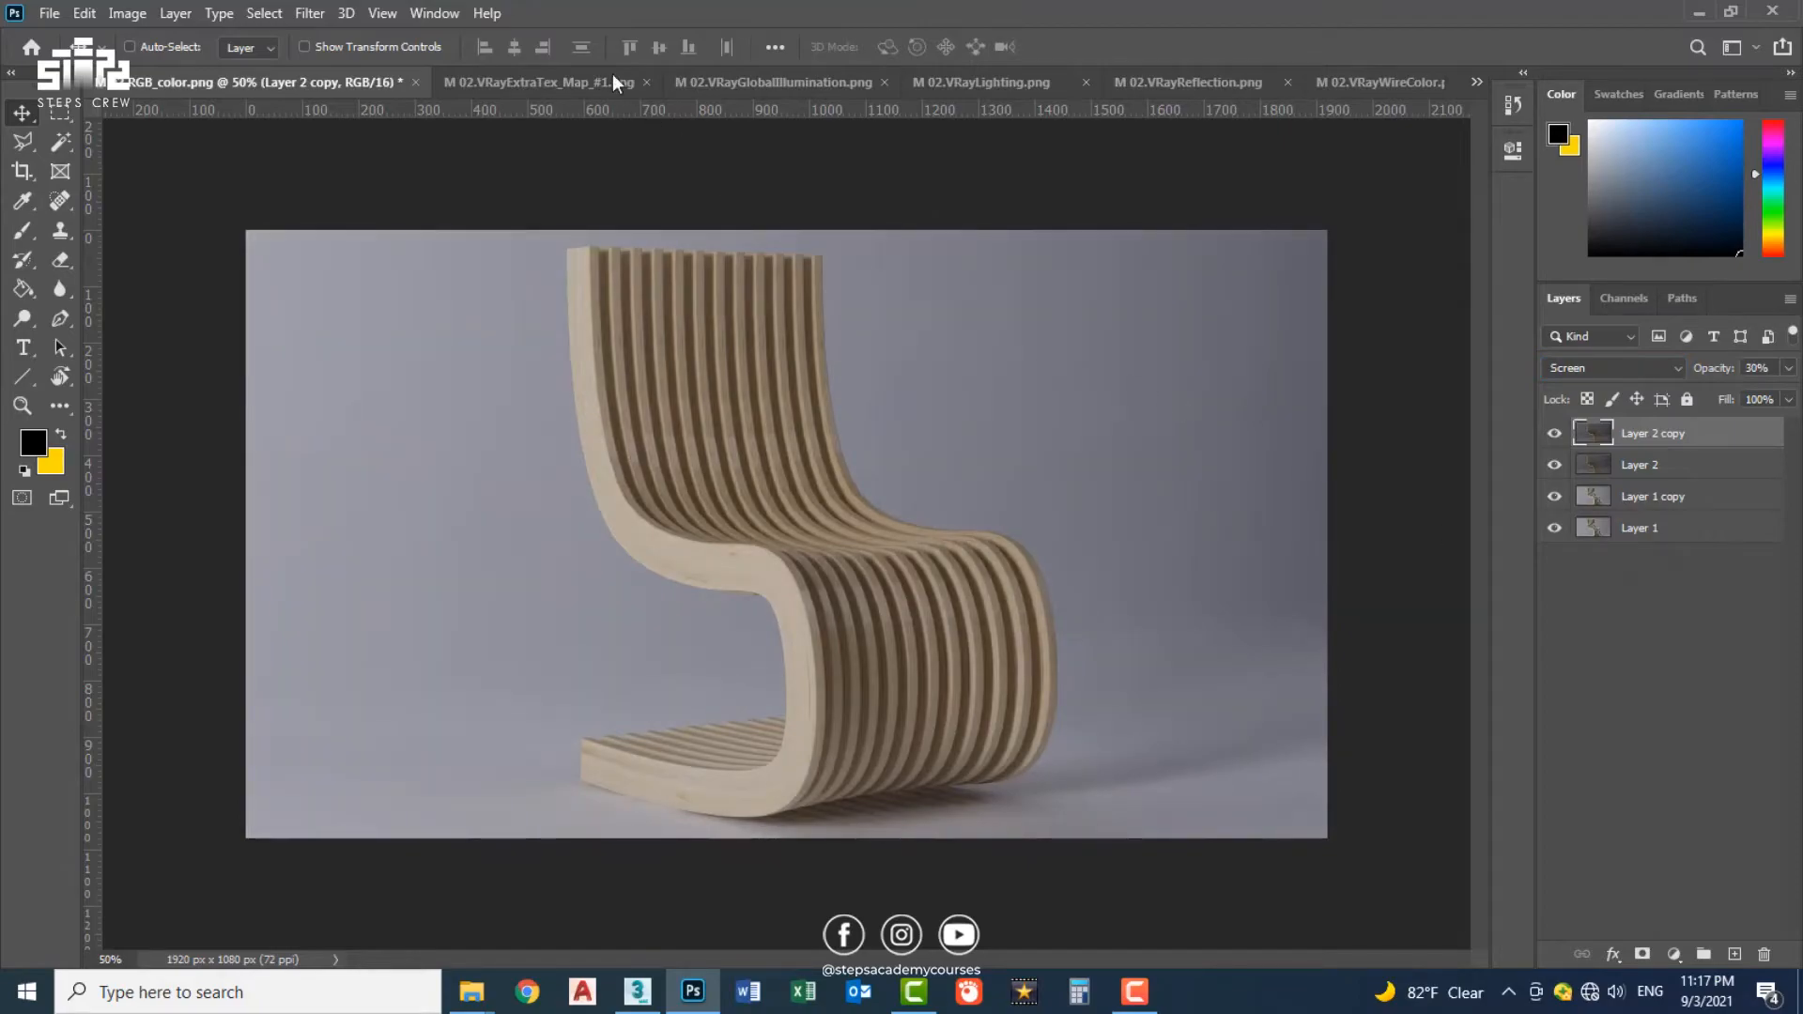
Step: Close the VRayGlobalIllumination image, and move the VRayLighting image into the RGB color document as a Screen layer at 30% opacity
left_click(795, 87)
left_click(880, 81)
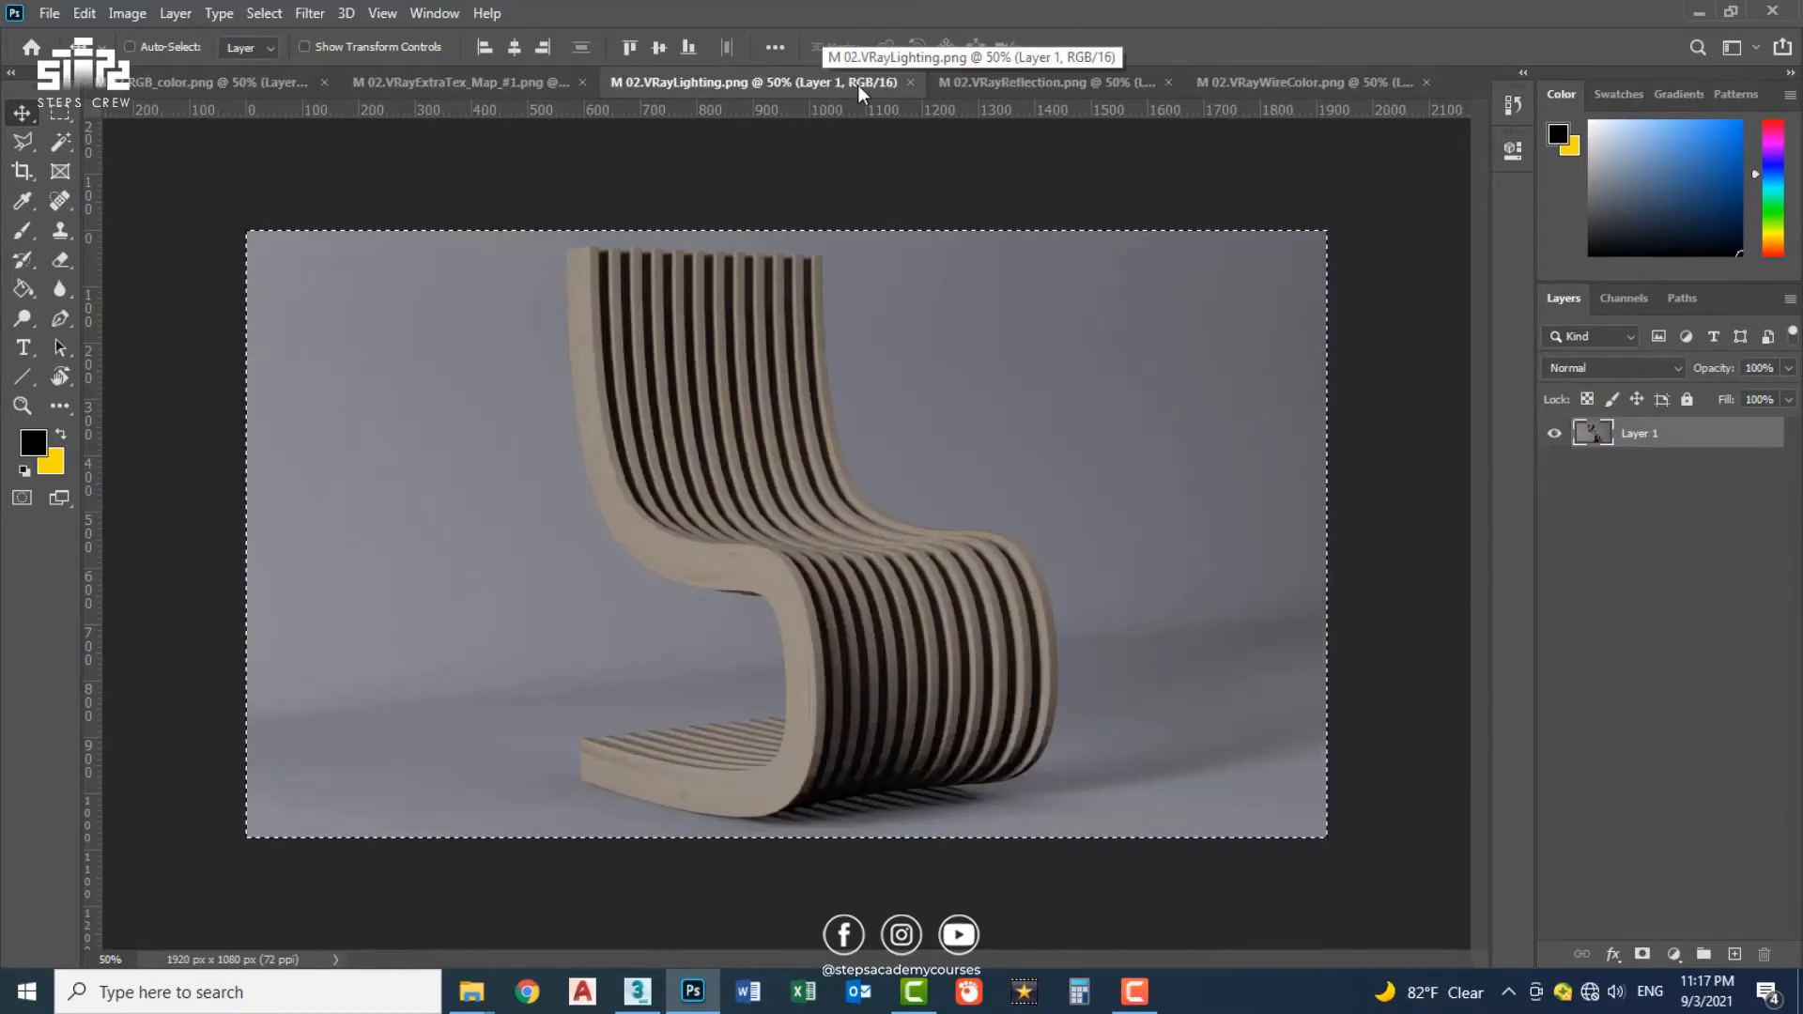
left_click(908, 83)
left_click(1610, 368)
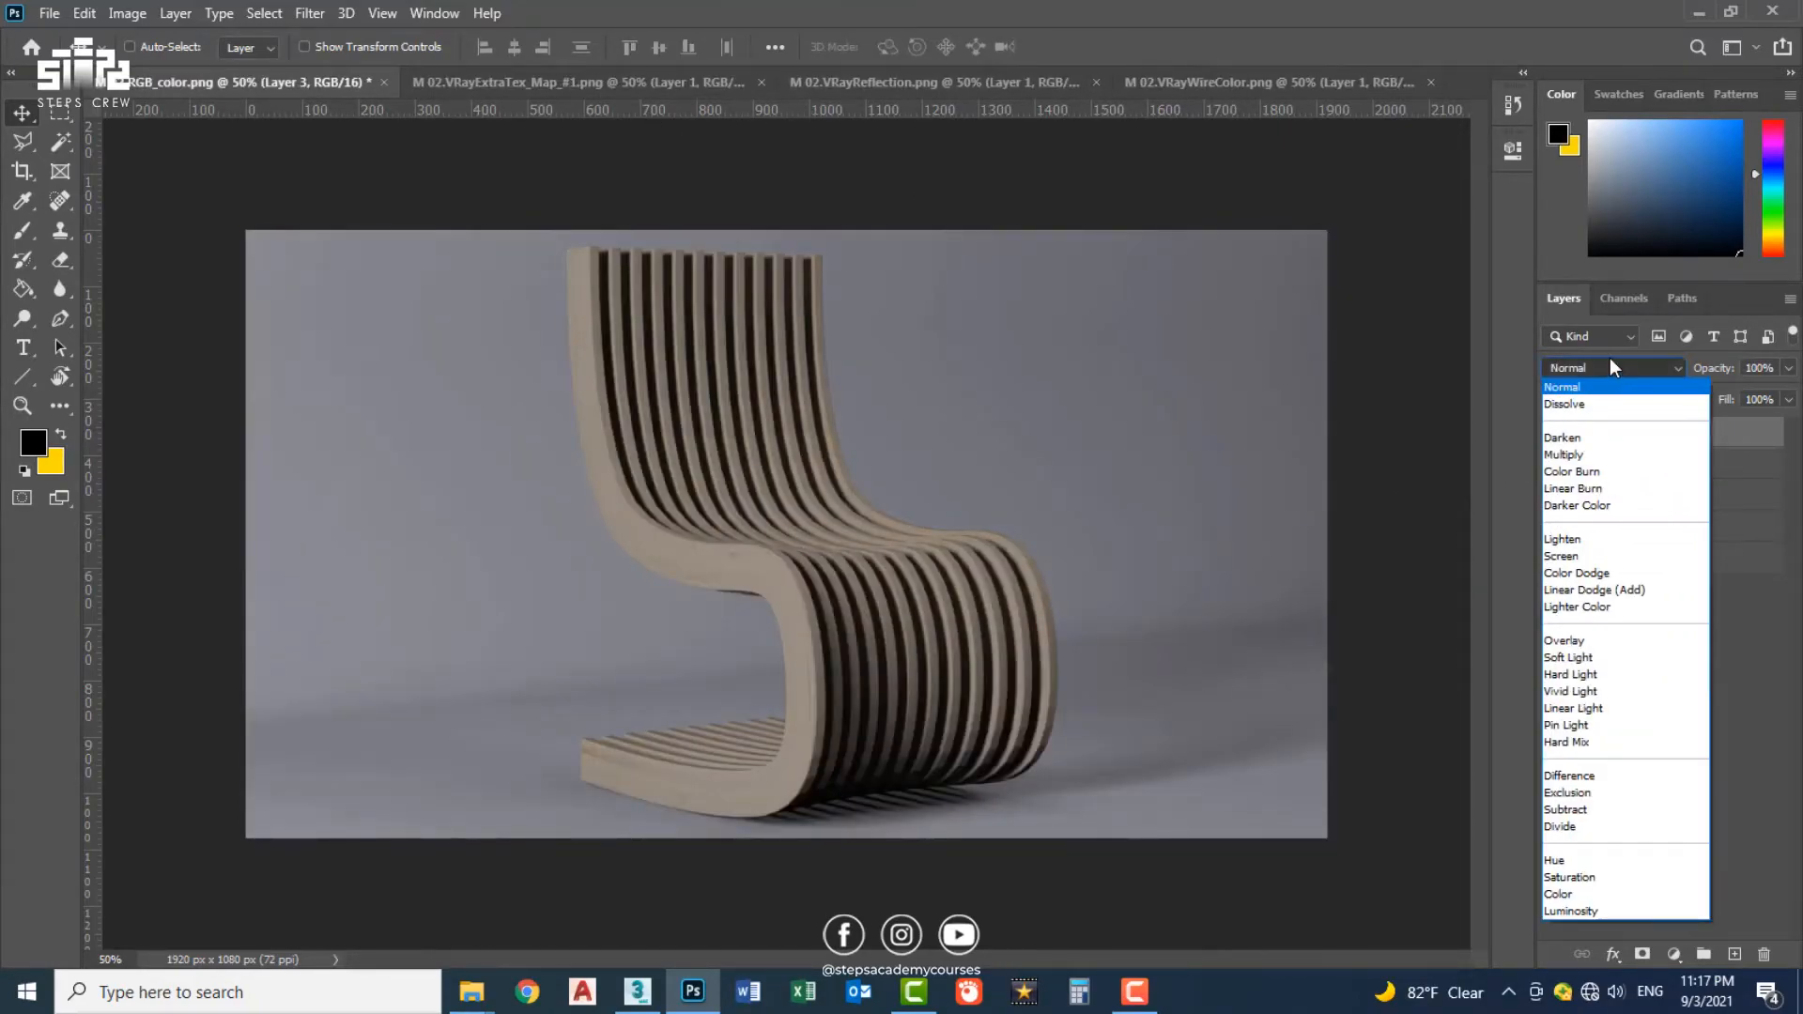
left_click(1563, 556)
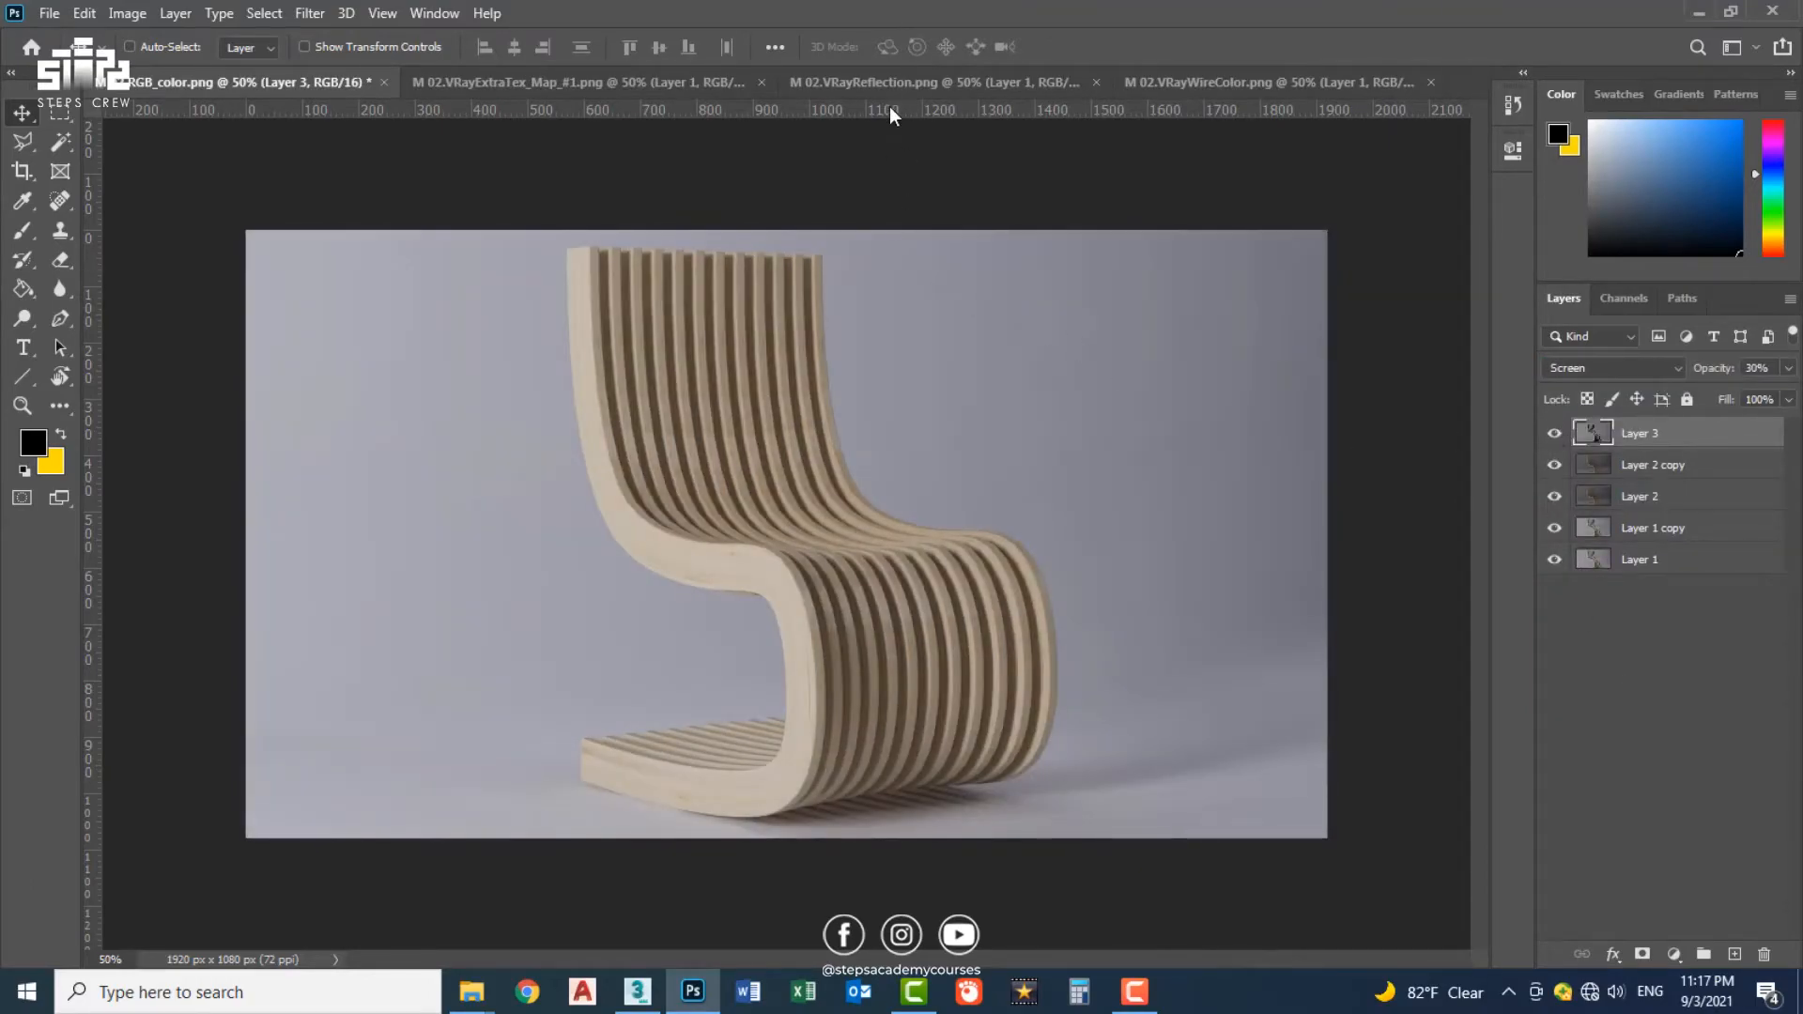
Step: Move the VRayReflection image into the RGB color document as a top Screen layer at 30% opacity, closing its source file
left_click(886, 84)
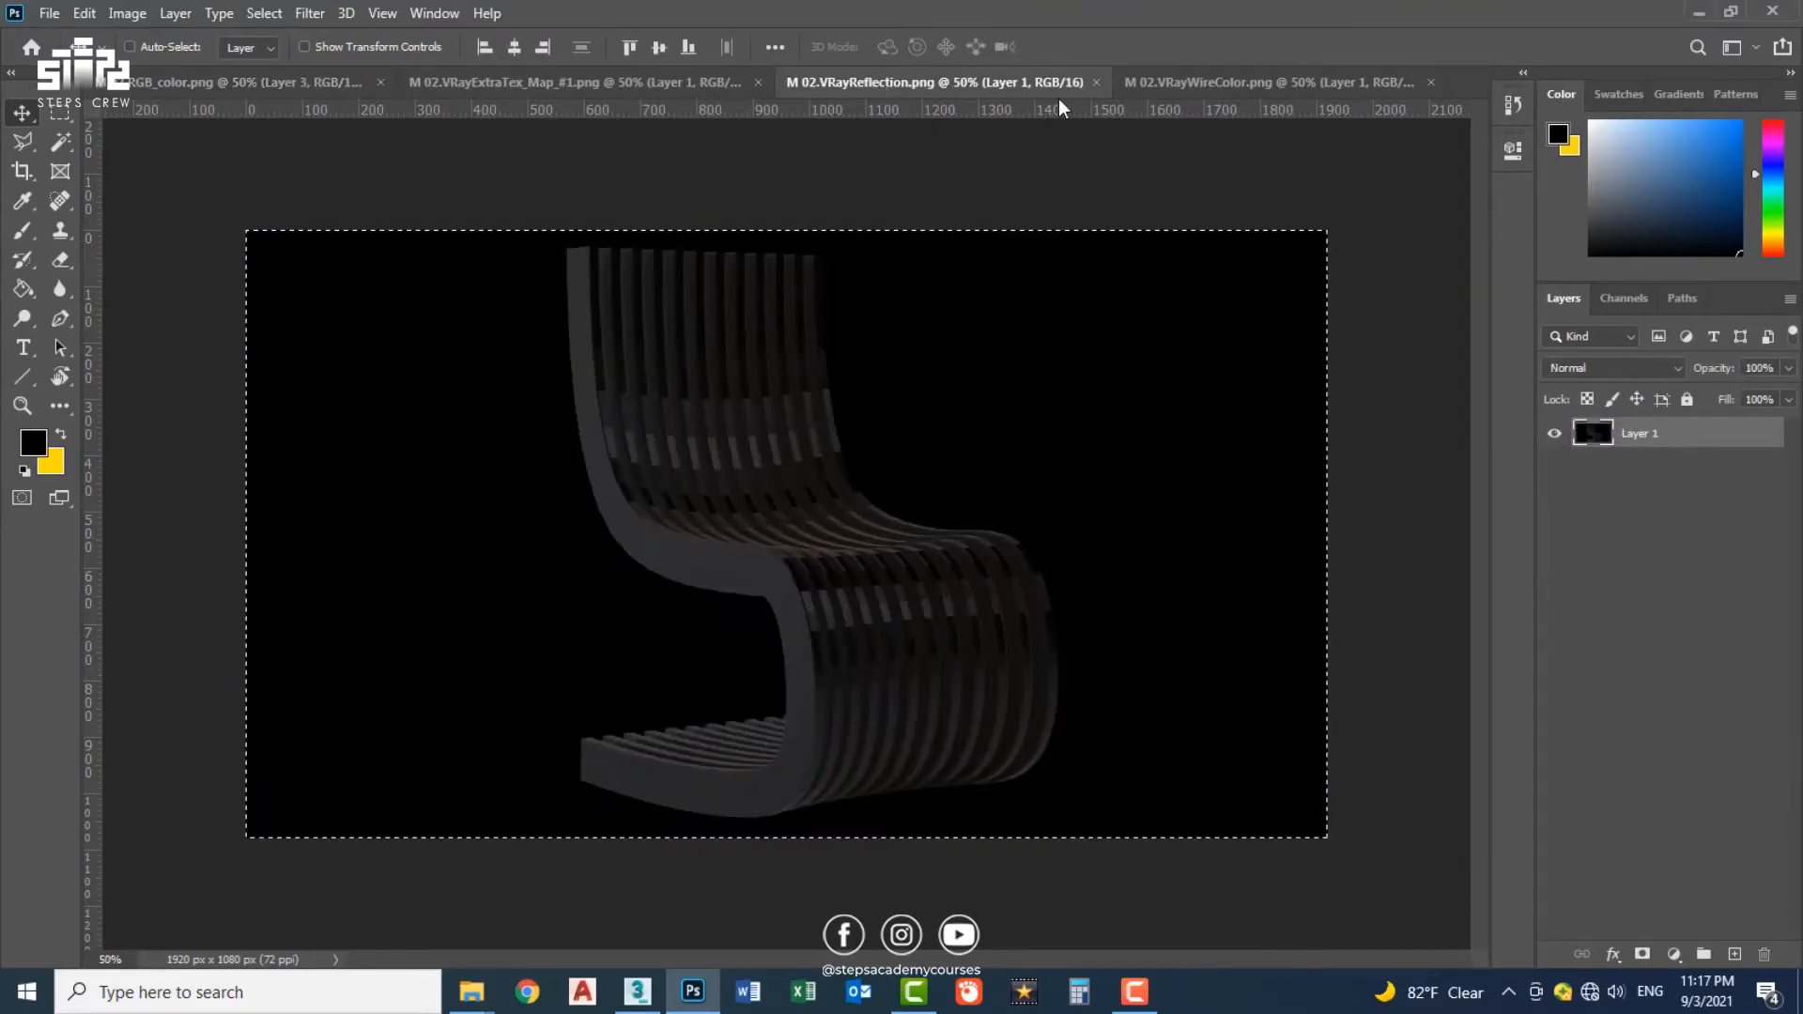
left_click(1096, 83)
left_click(1609, 368)
left_click(1594, 554)
key("3")
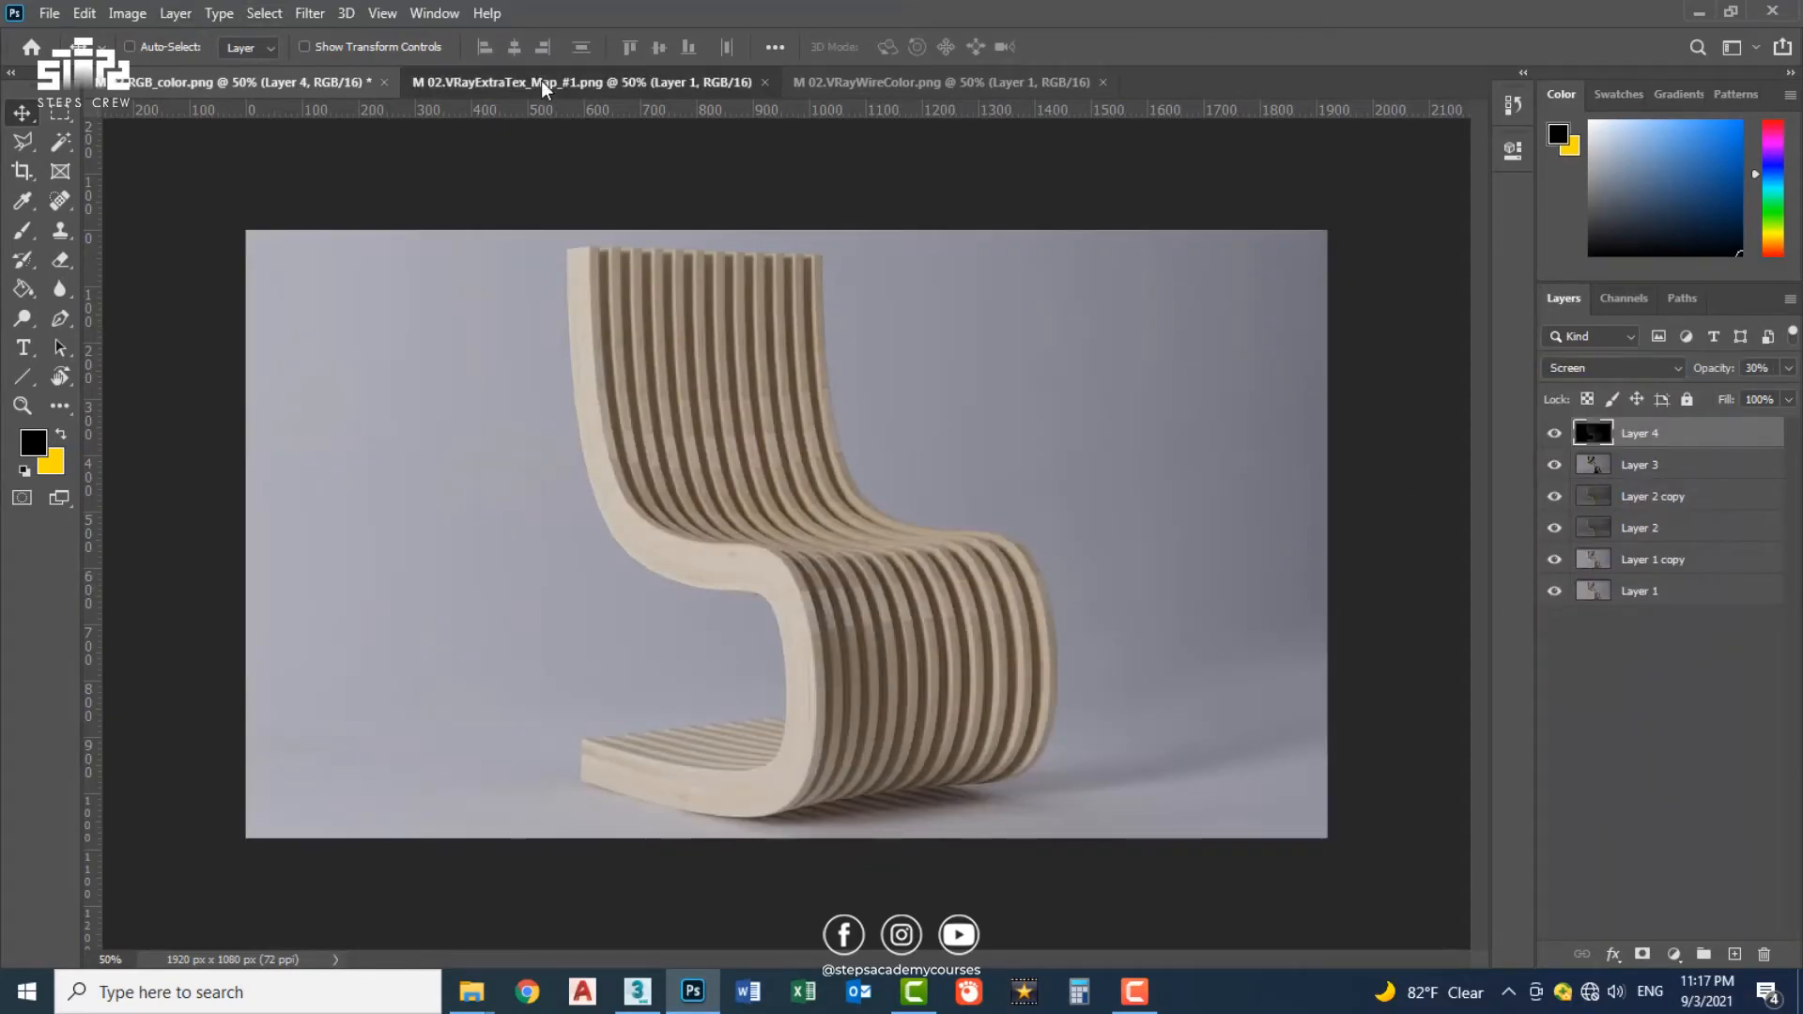
Step: Move the VRayExtraTex image into the RGB color document as a Multiply layer at 30% opacity
left_click(469, 83)
left_click_drag(760, 80, 751, 470)
left_click(1608, 368)
left_click(1596, 463)
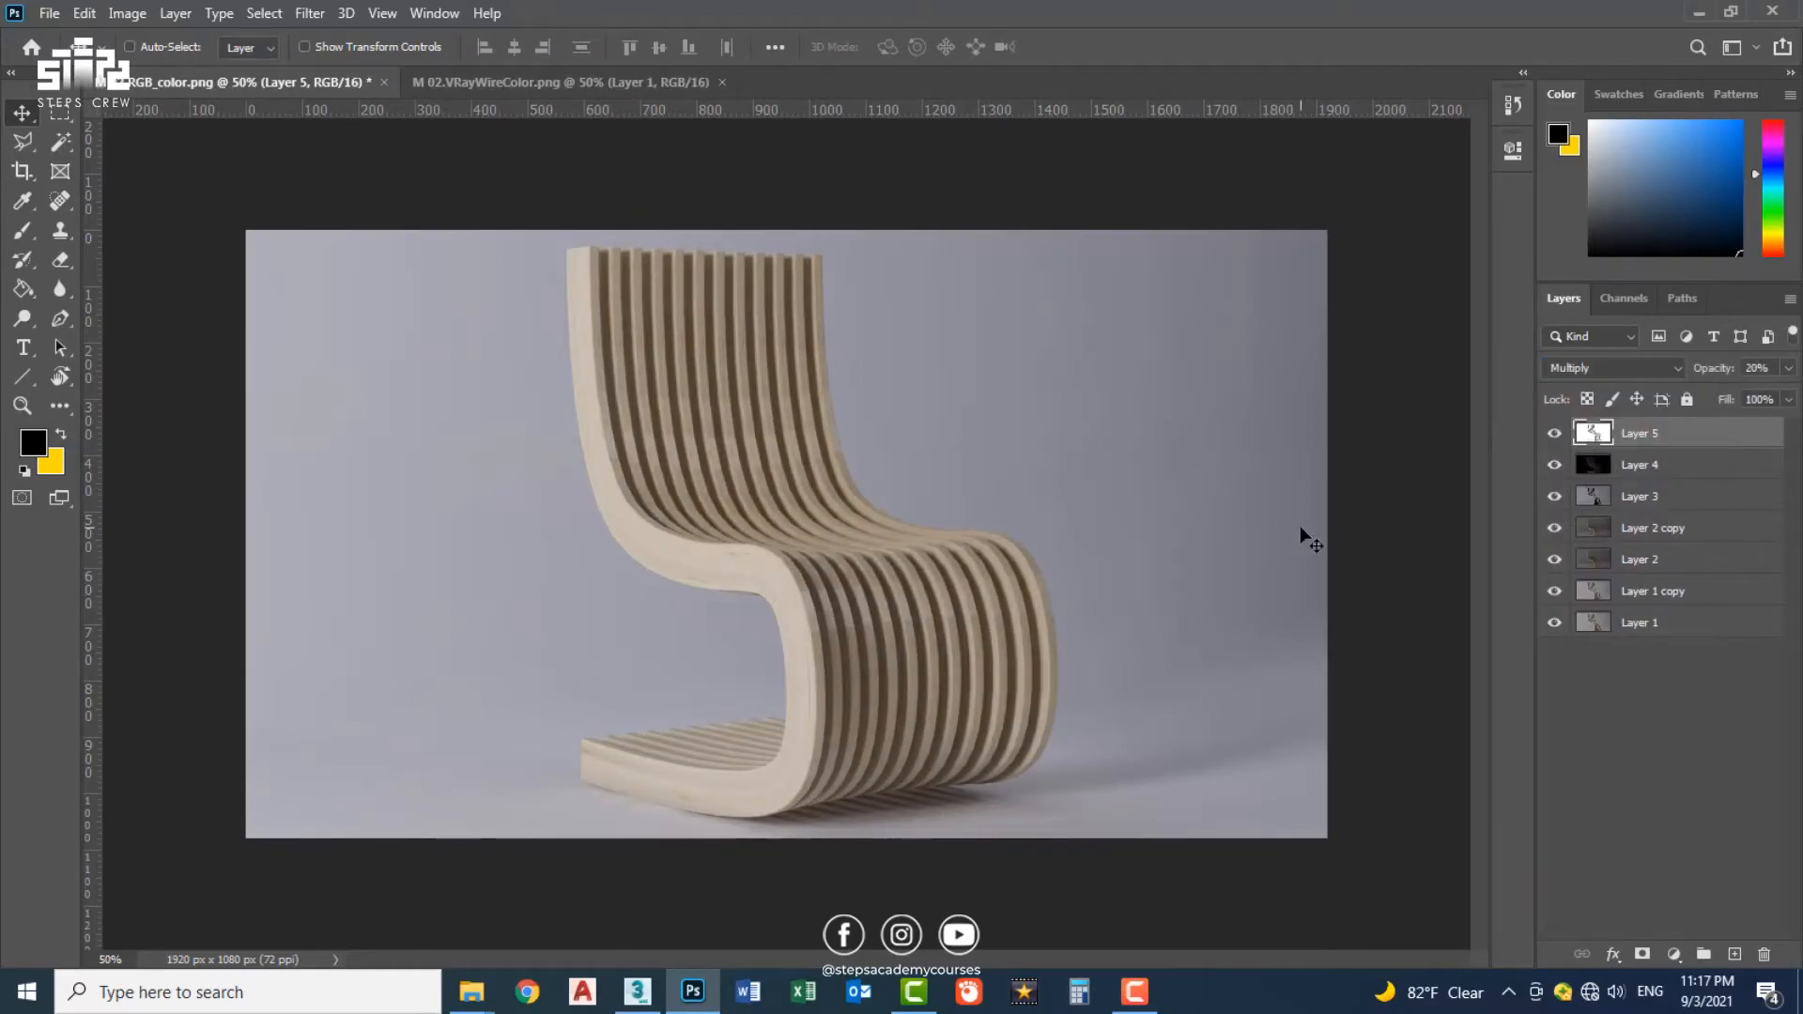
Step: Paste the VRayWireColor image as the topmost layer of the RGB color document and hide it
left_click(619, 91)
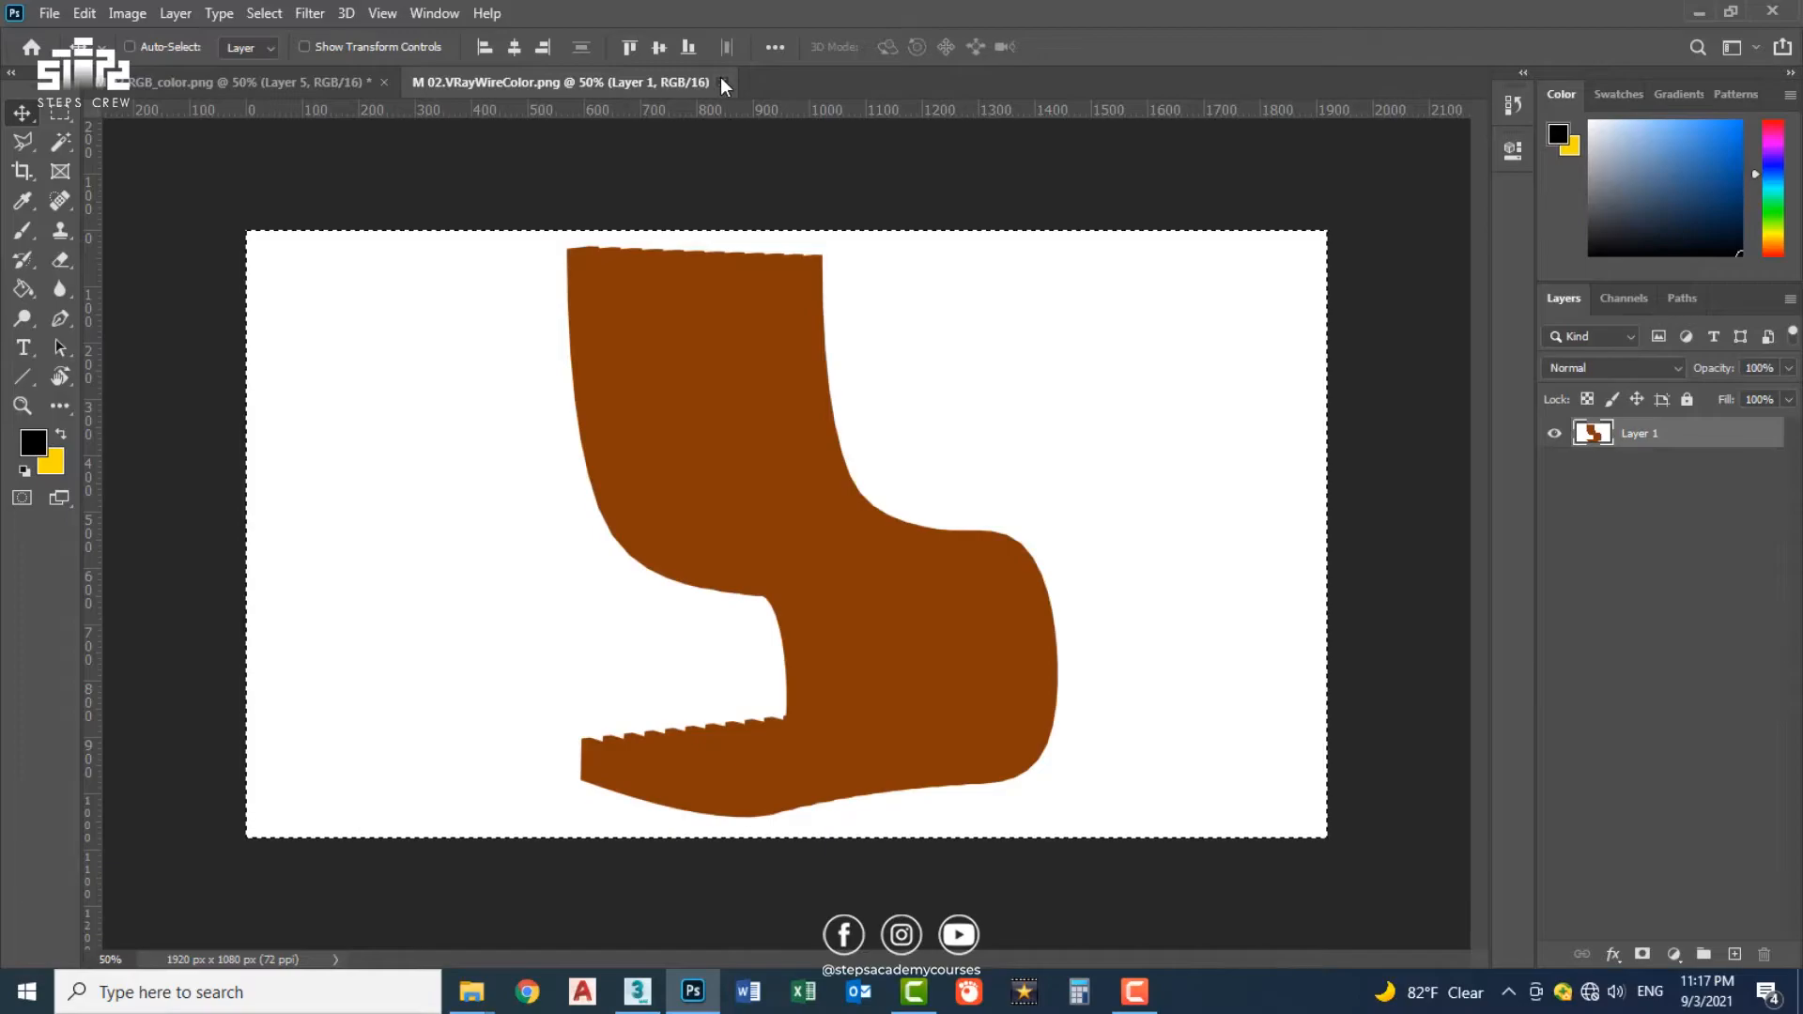
left_click(722, 81)
key("ctrl+v")
key("w")
left_click(1554, 433)
Step: Stamp the visible layers into a new layer below the wire color layer, and collect the channel layers above Layer 1 in a hidden group
left_click(1692, 466)
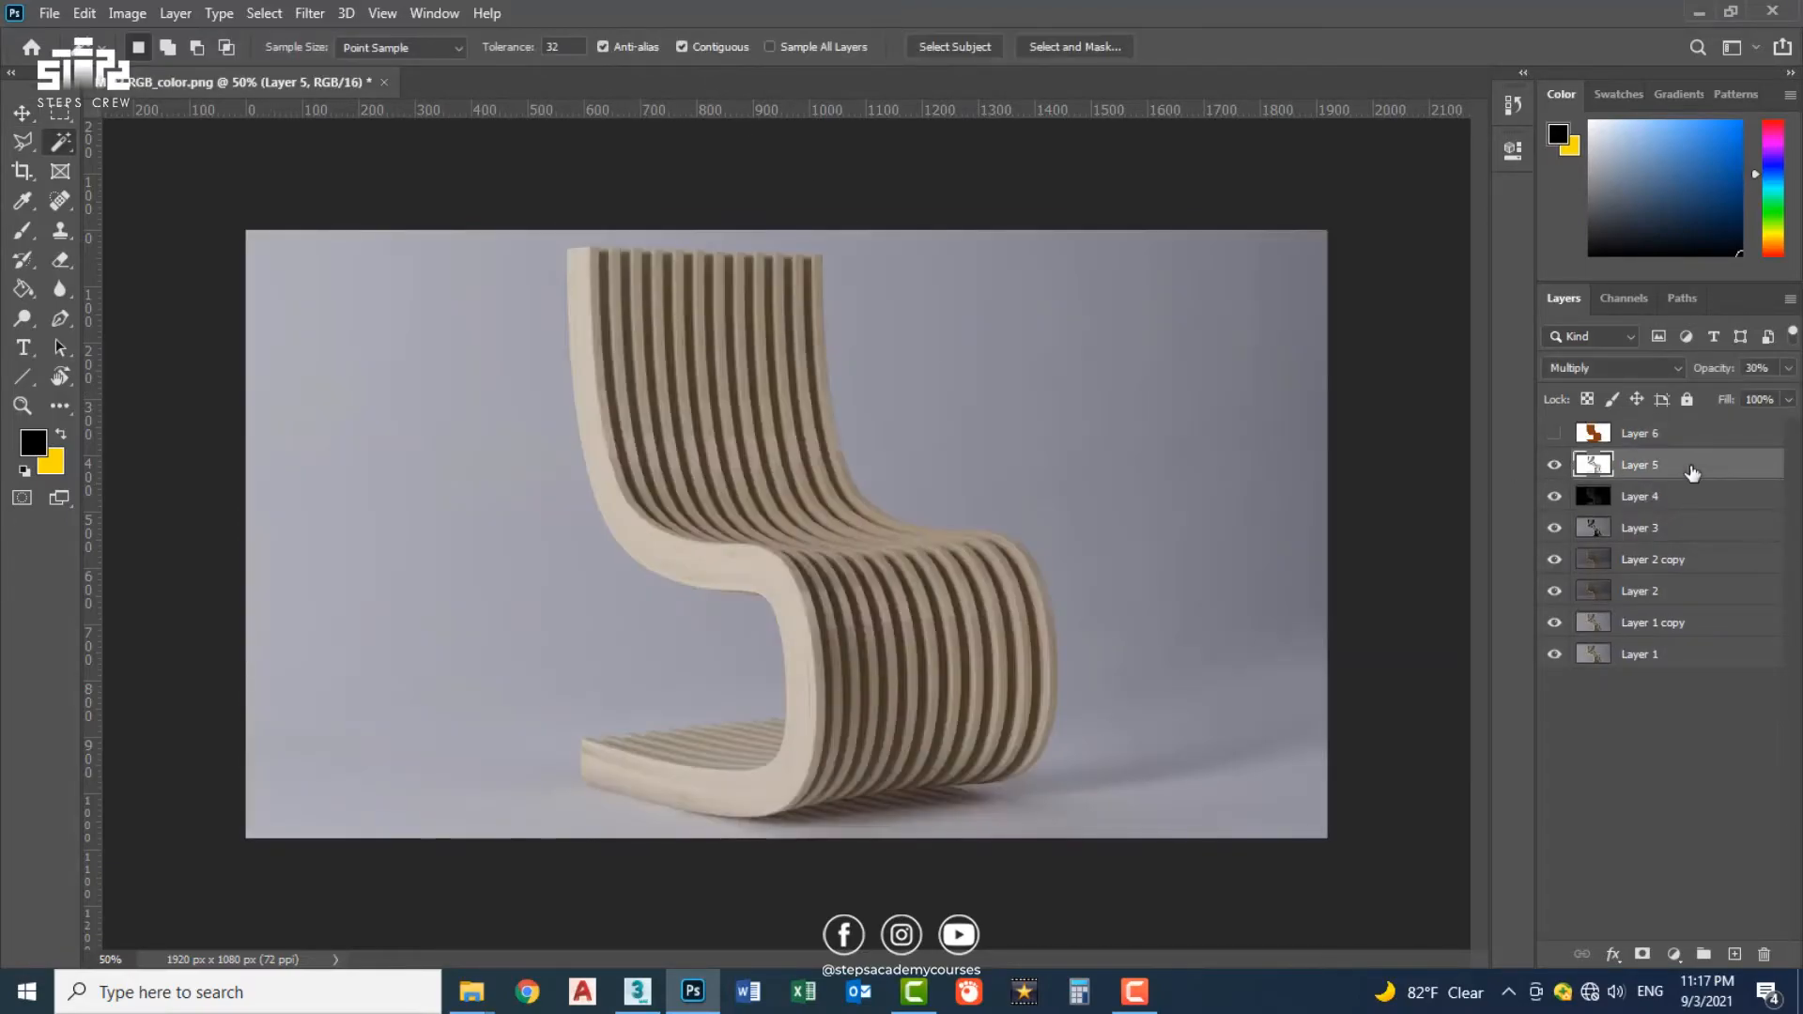
key("ctrl+shift+alt+e")
left_click(1686, 496)
left_click(1676, 653, "shift")
key("ctrl+g")
left_click(1554, 494)
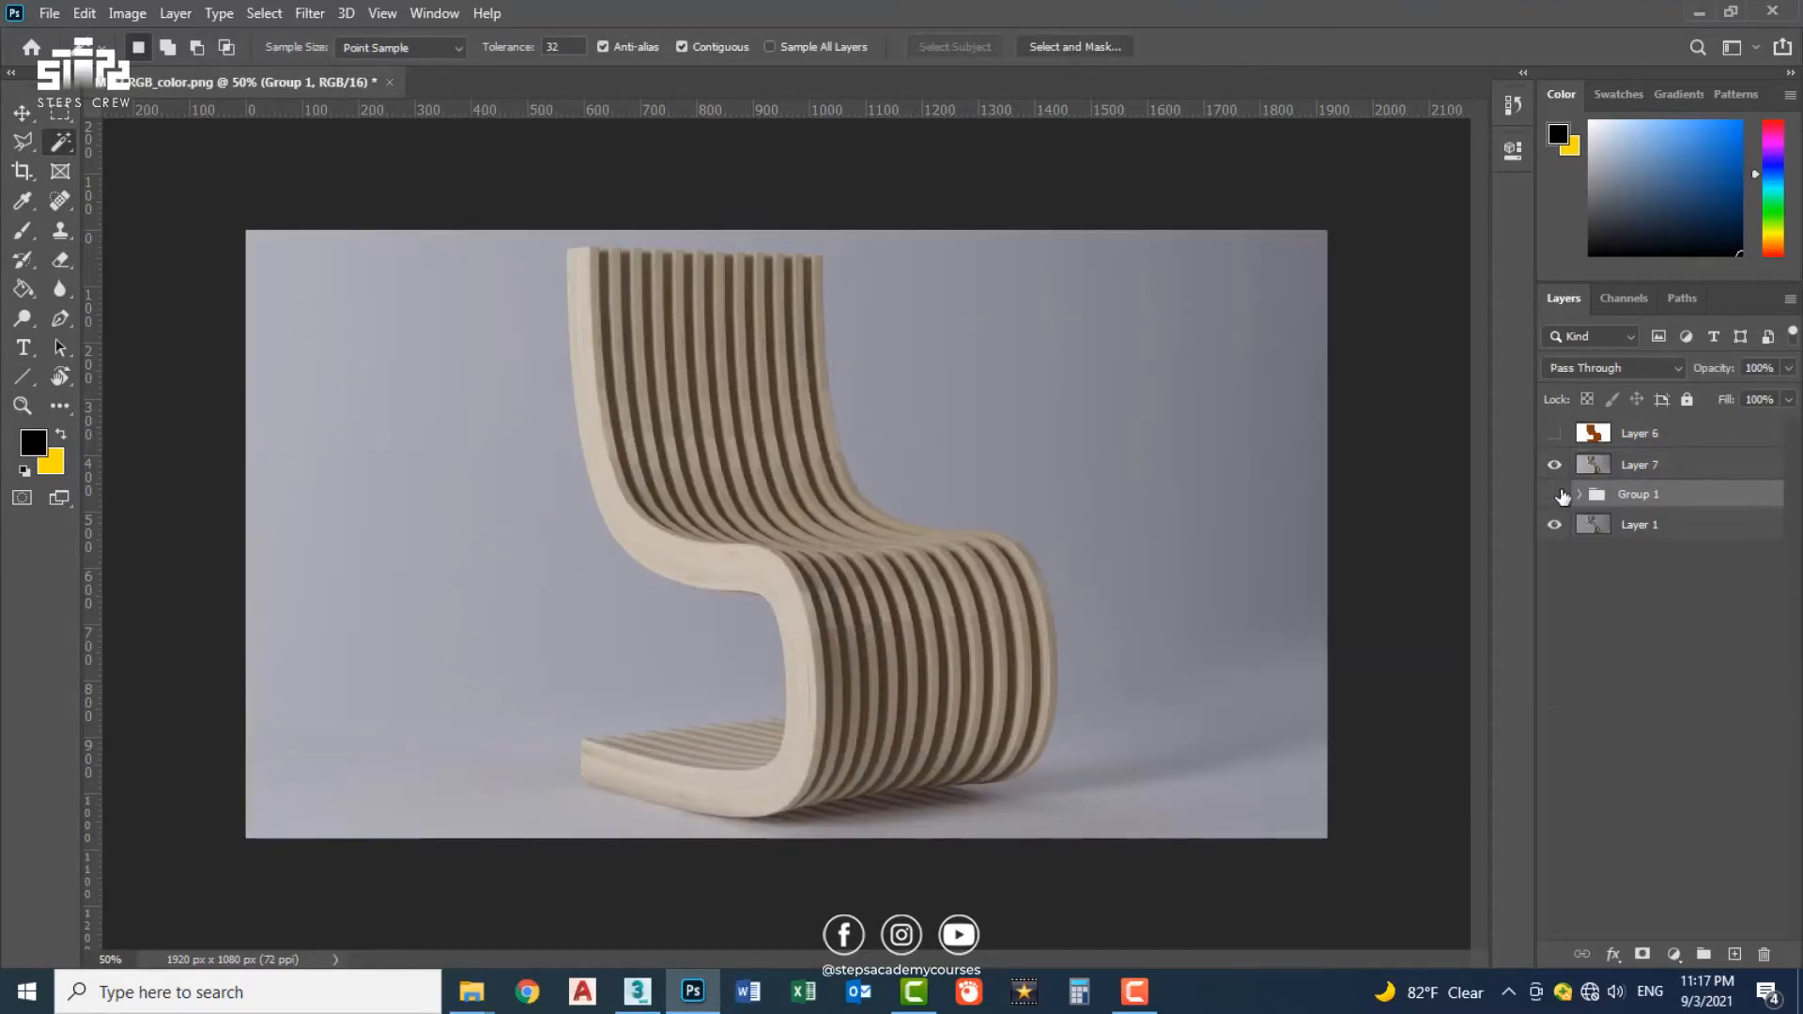
Step: Save the layered document as M 02 in Photoshop format in the renderoutput folder
key("ctrl+shift+s")
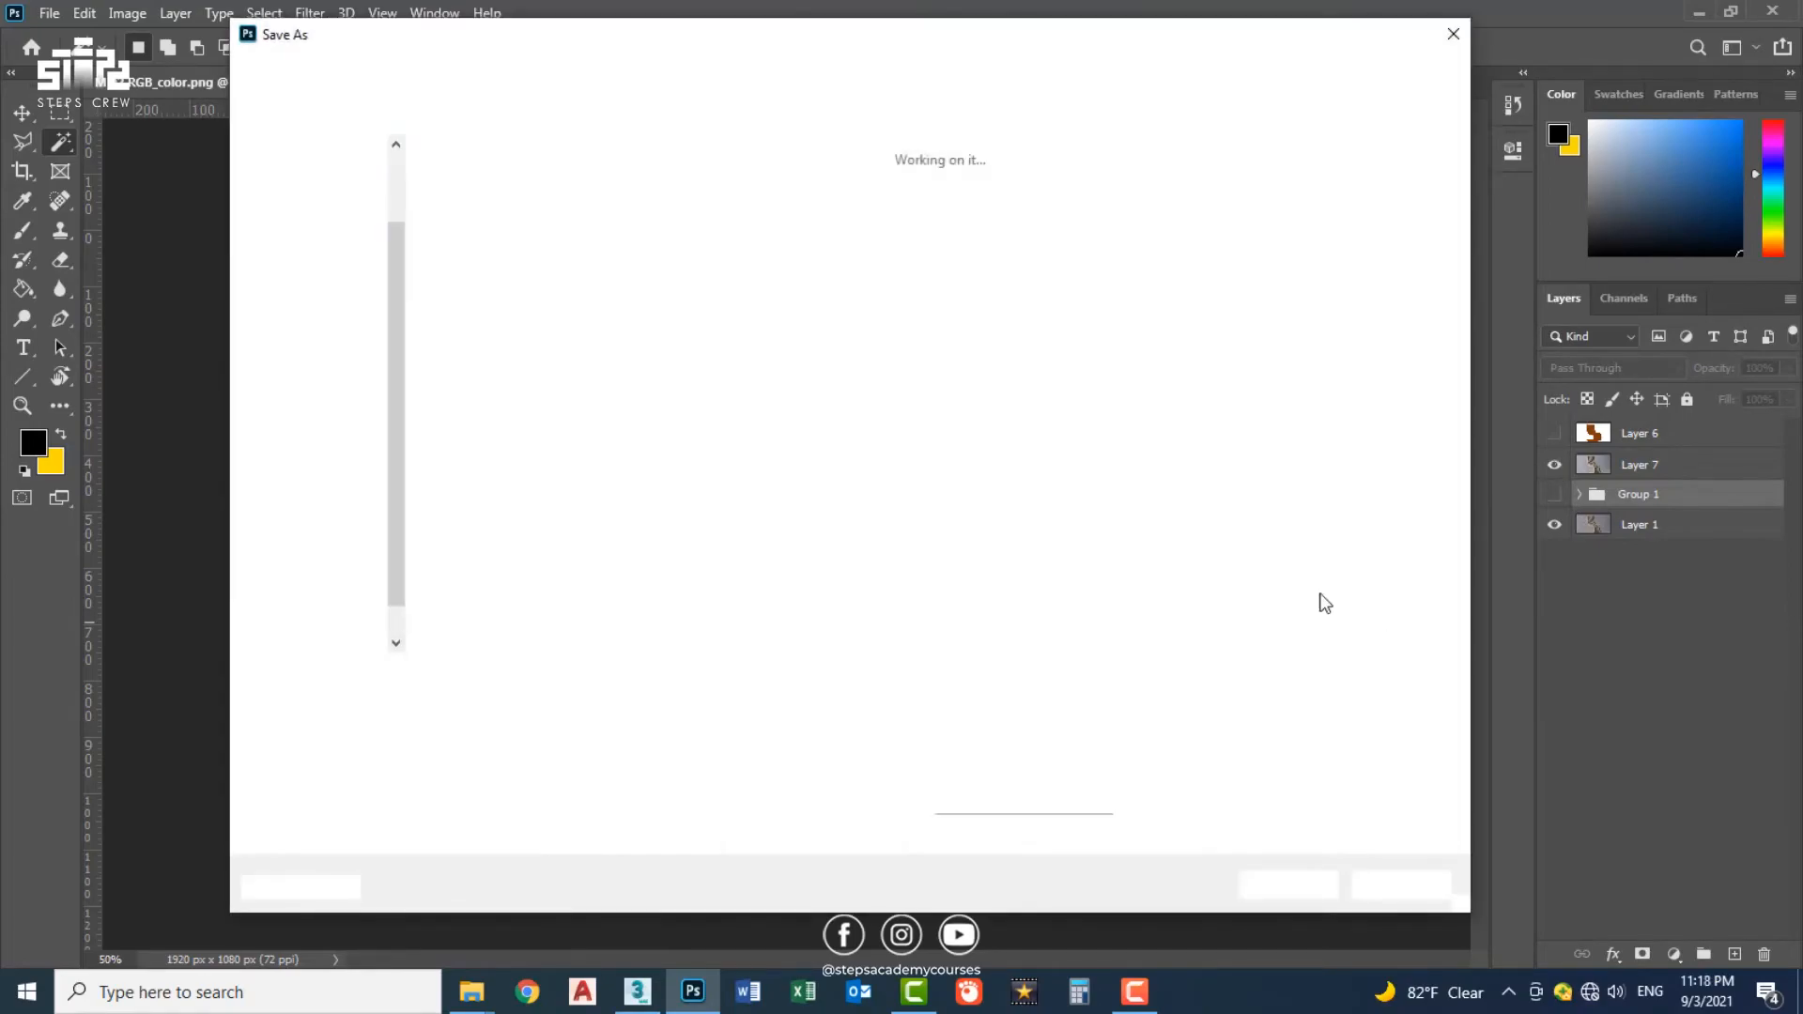
type("M 02")
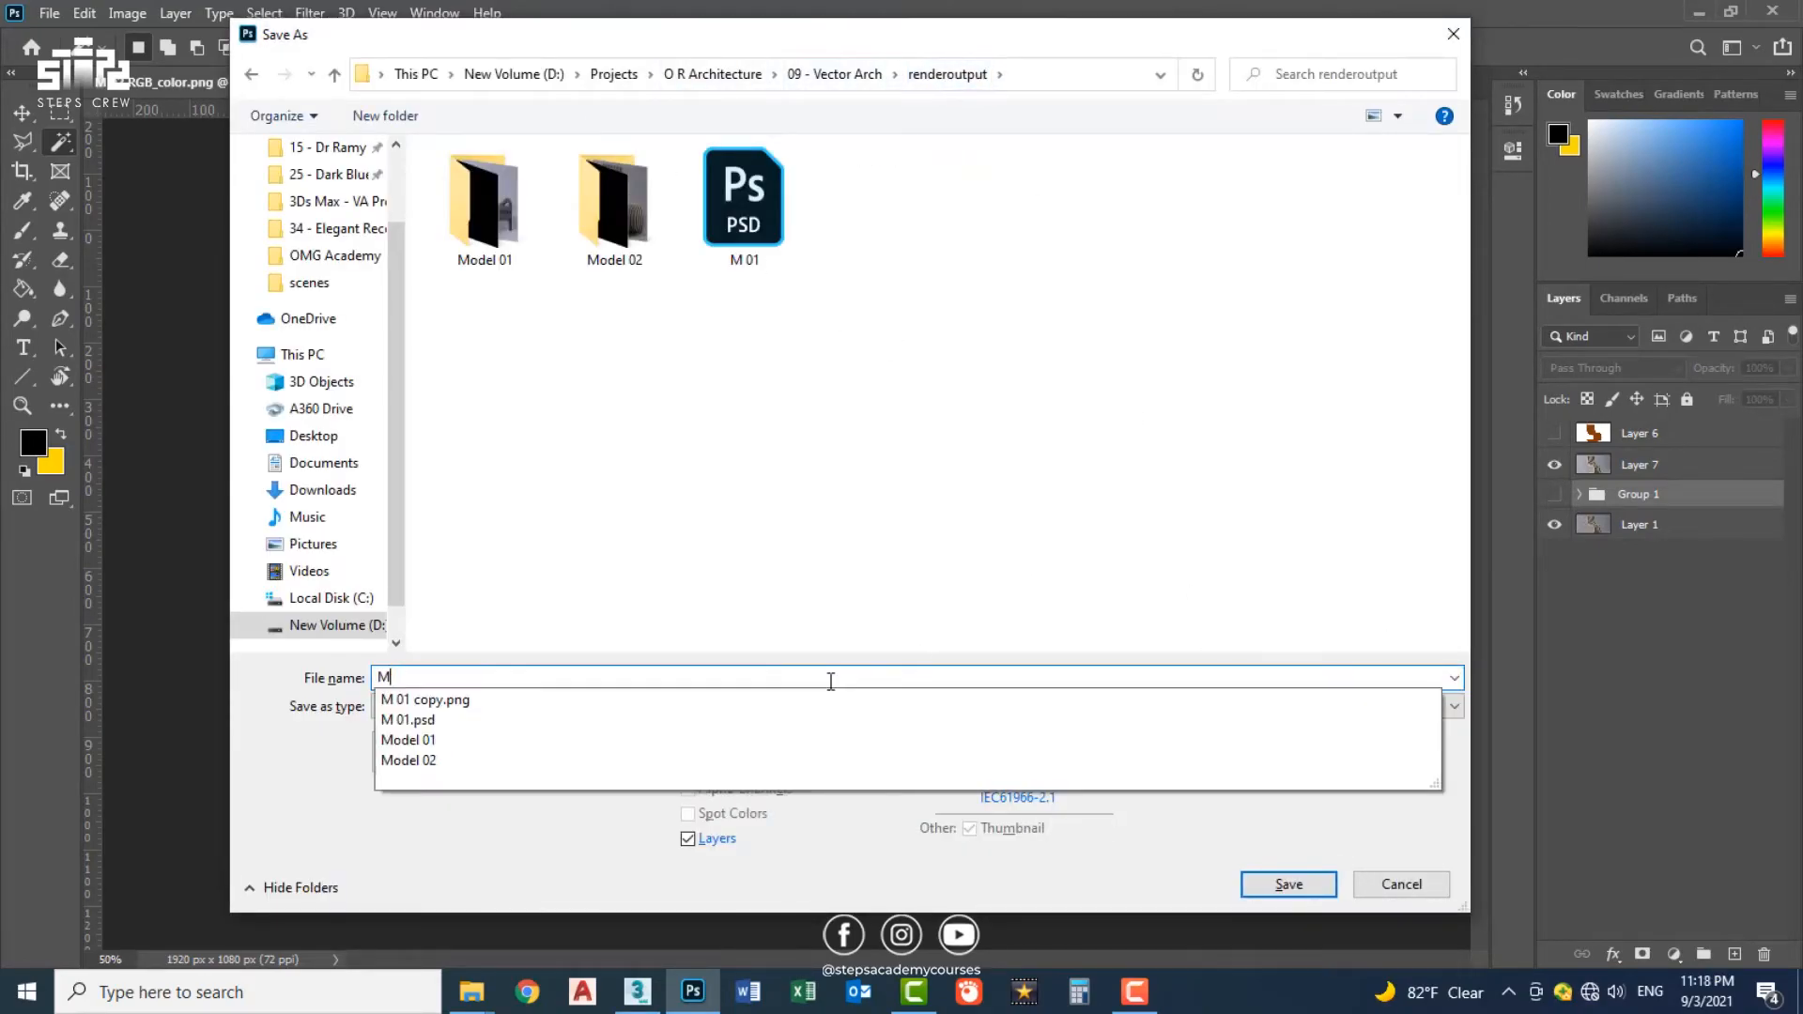
key("Return")
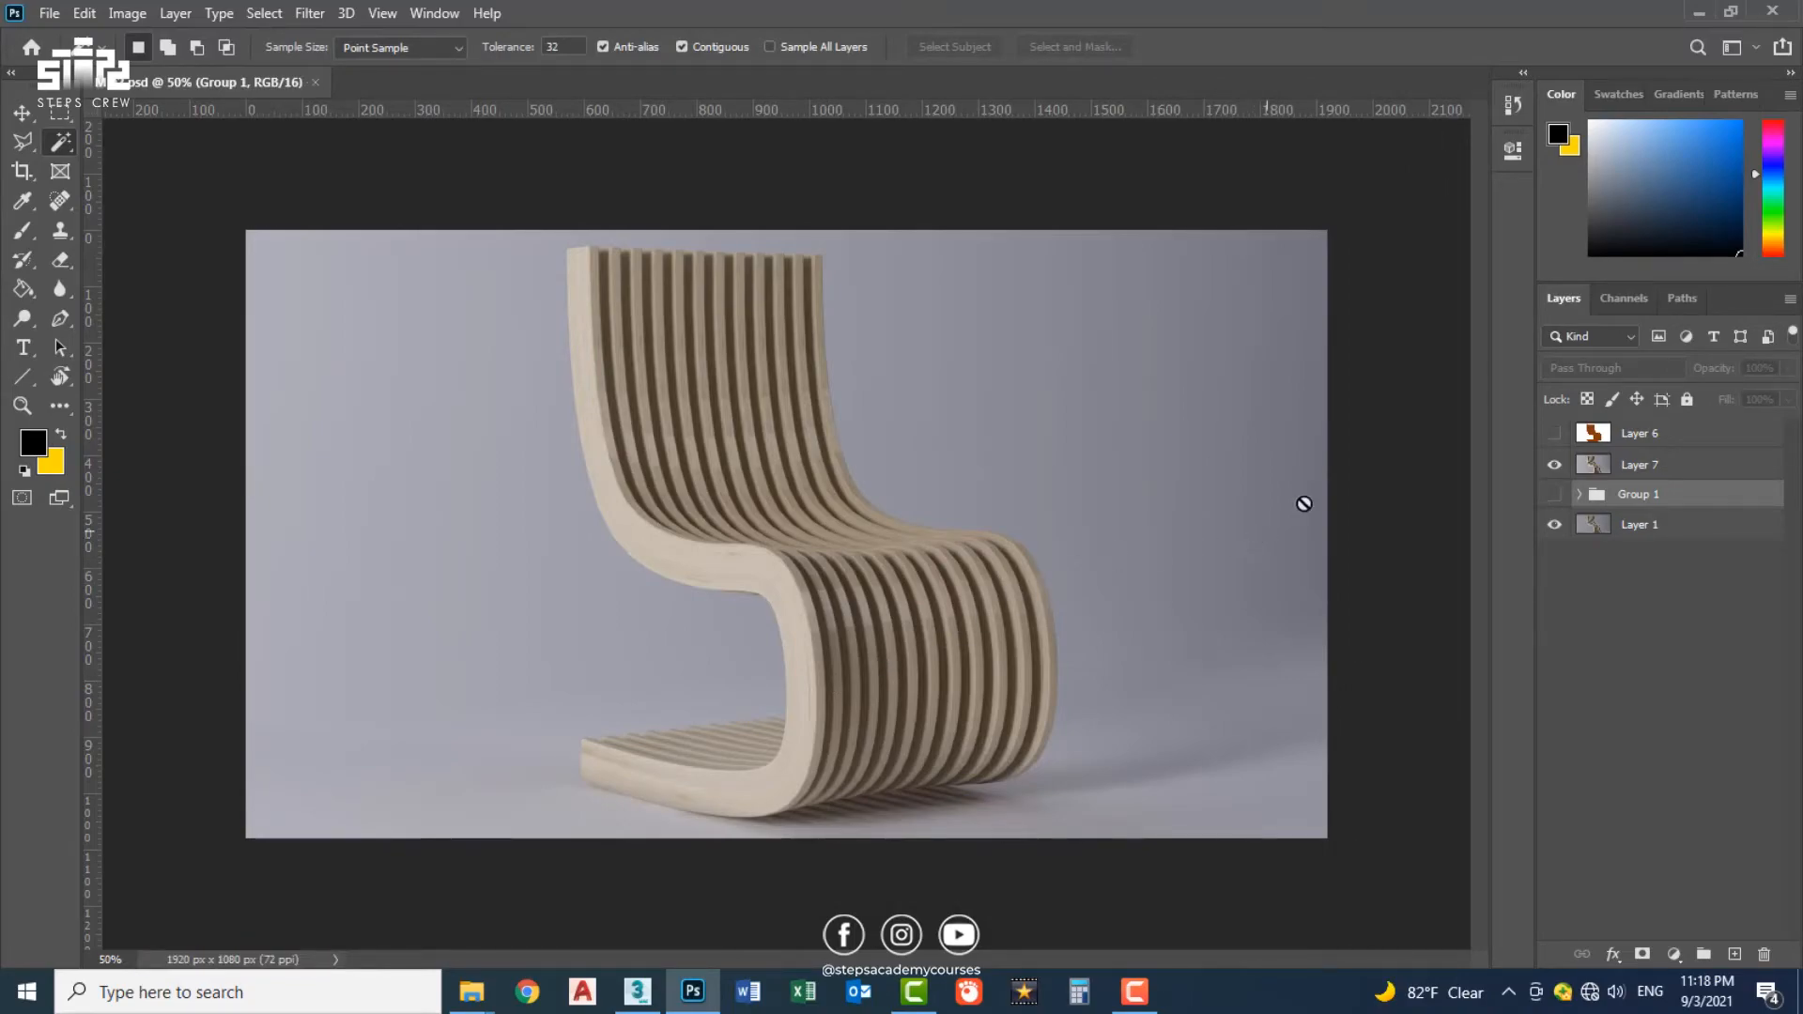
Step: Select the background area from the wire color layer and copy that area of the merged layer to a new layer
left_click(1554, 435)
left_click(1587, 436)
left_click(1148, 410)
left_click(1554, 433)
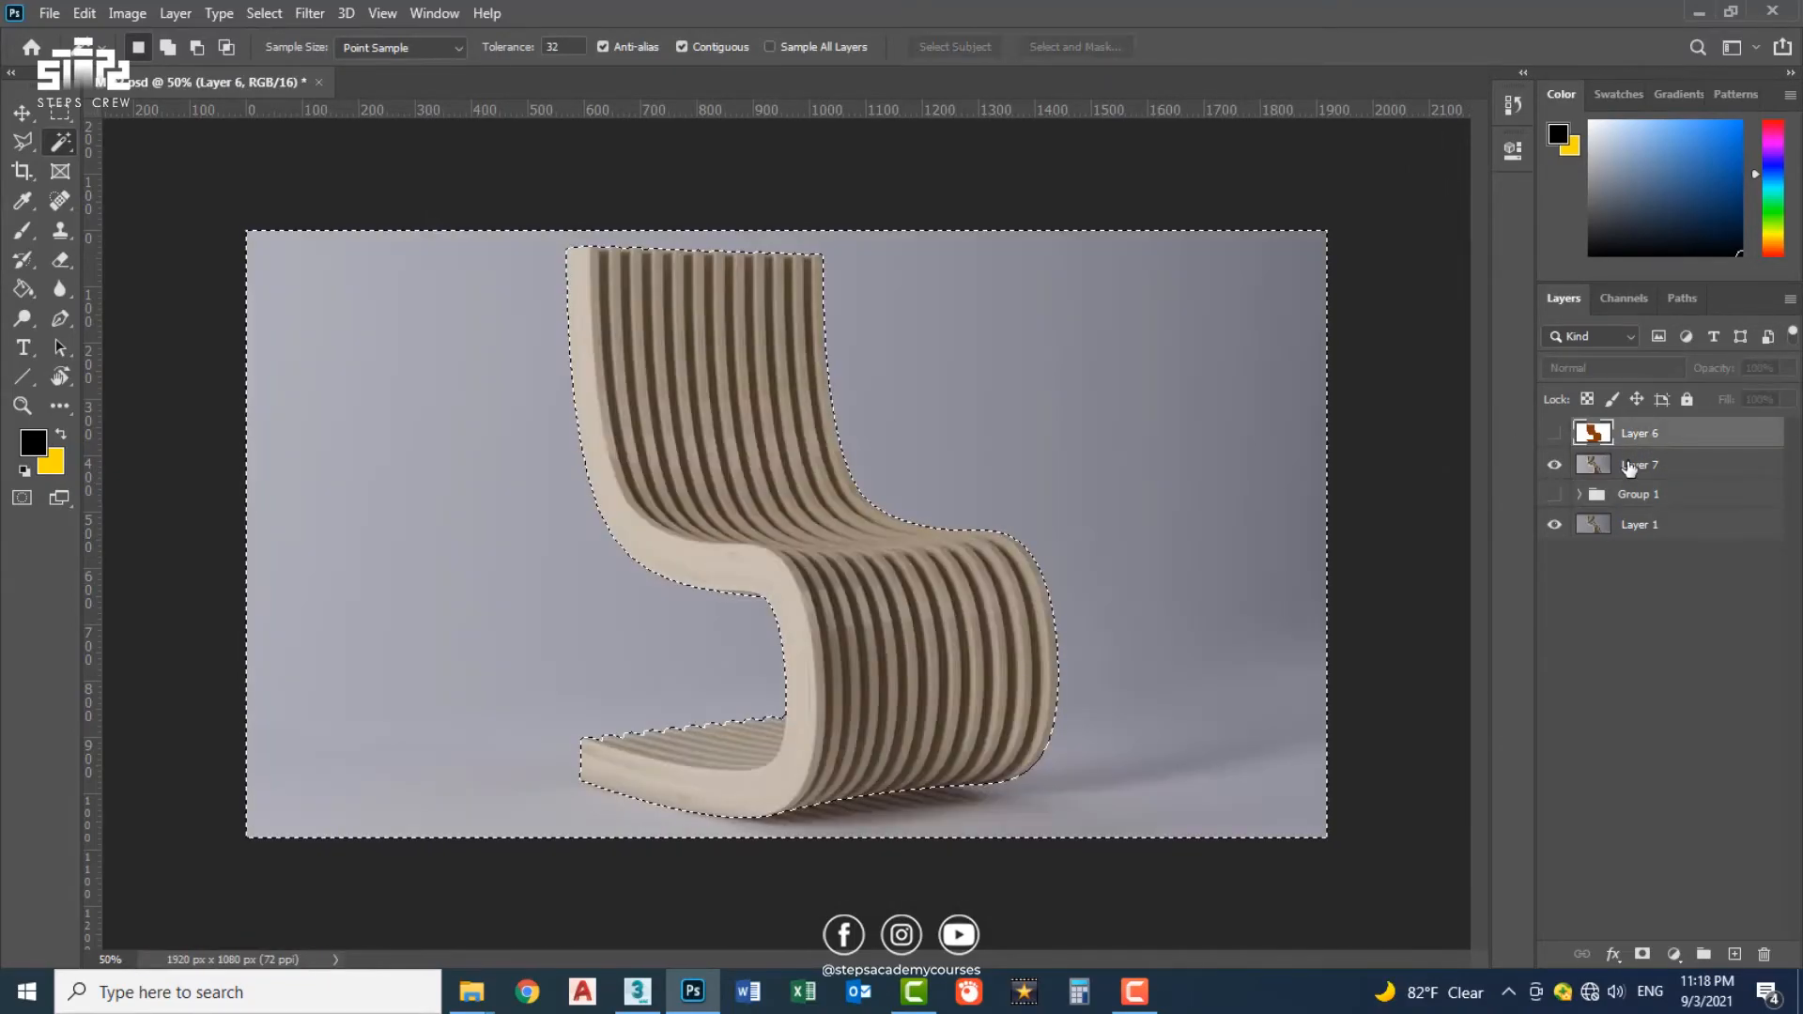
left_click(1626, 466)
key("ctrl+j")
Step: Add a Hue/Saturation adjustment masked to the background, with saturation -37 and lightness +9
right_click(1609, 472)
left_click(1577, 533)
left_click(1673, 954)
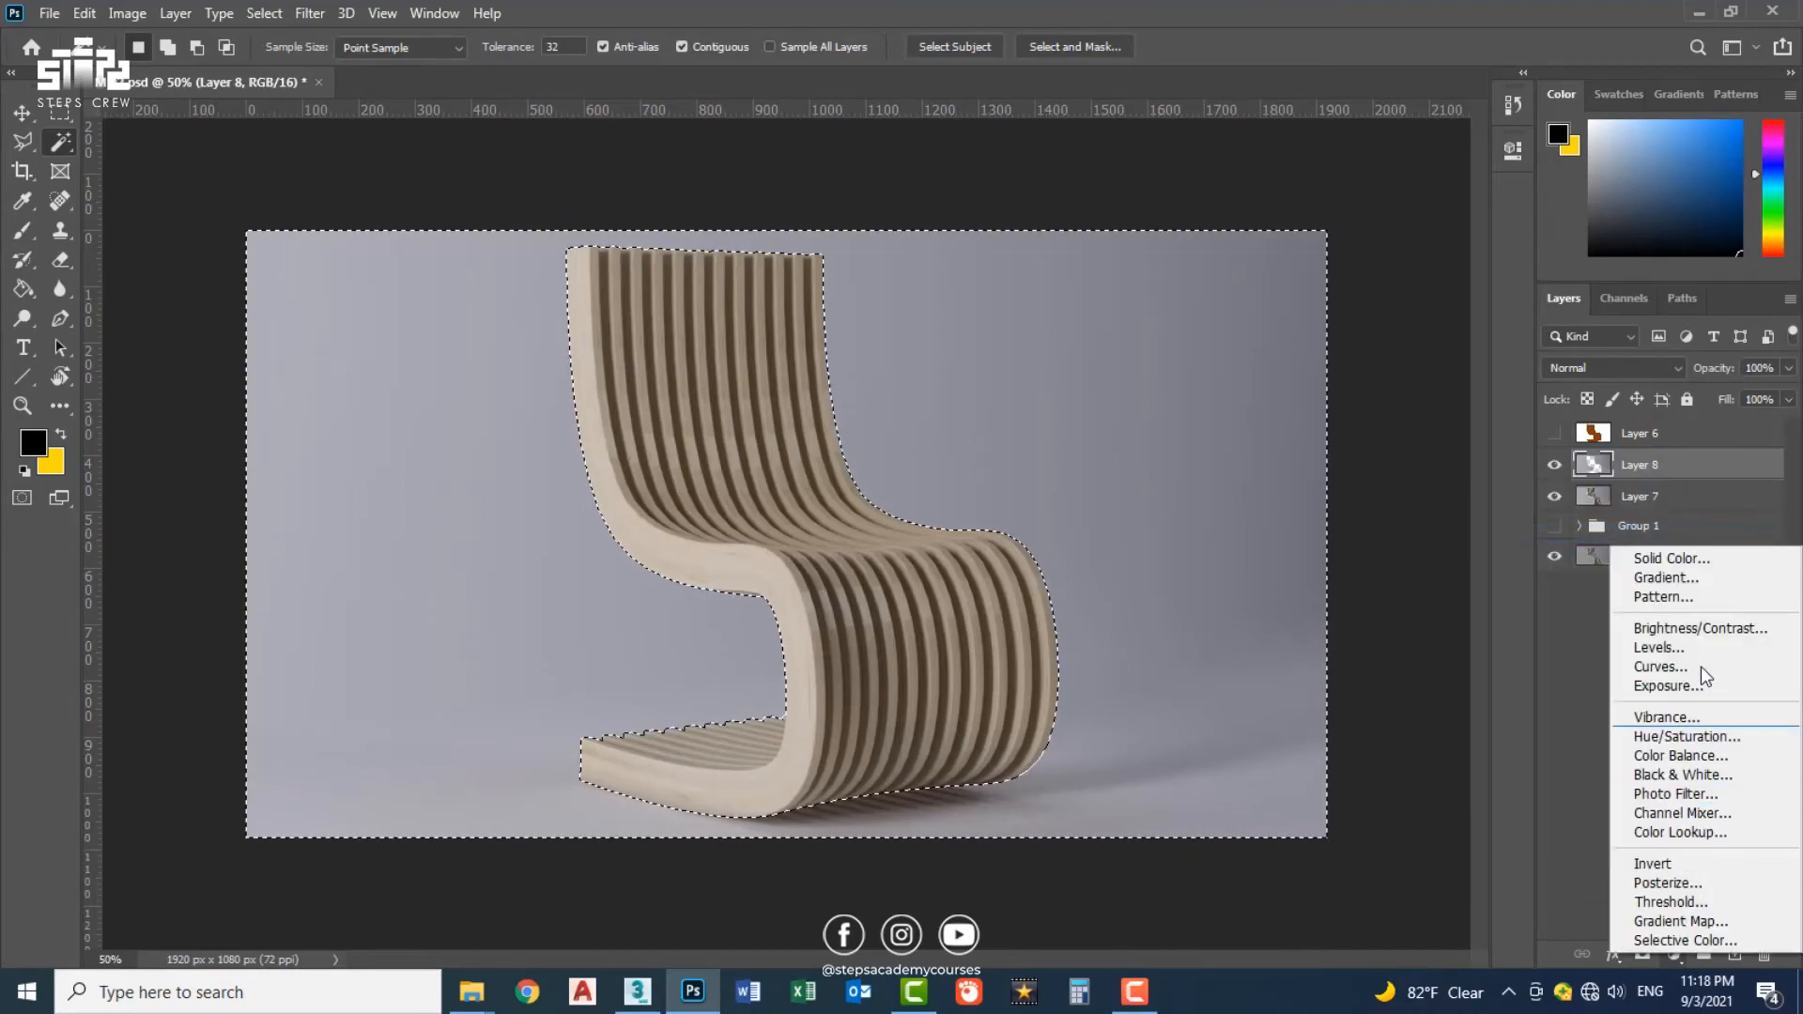
left_click(1674, 736)
left_click_drag(1321, 346, 1270, 347)
left_click_drag(1321, 385, 1333, 387)
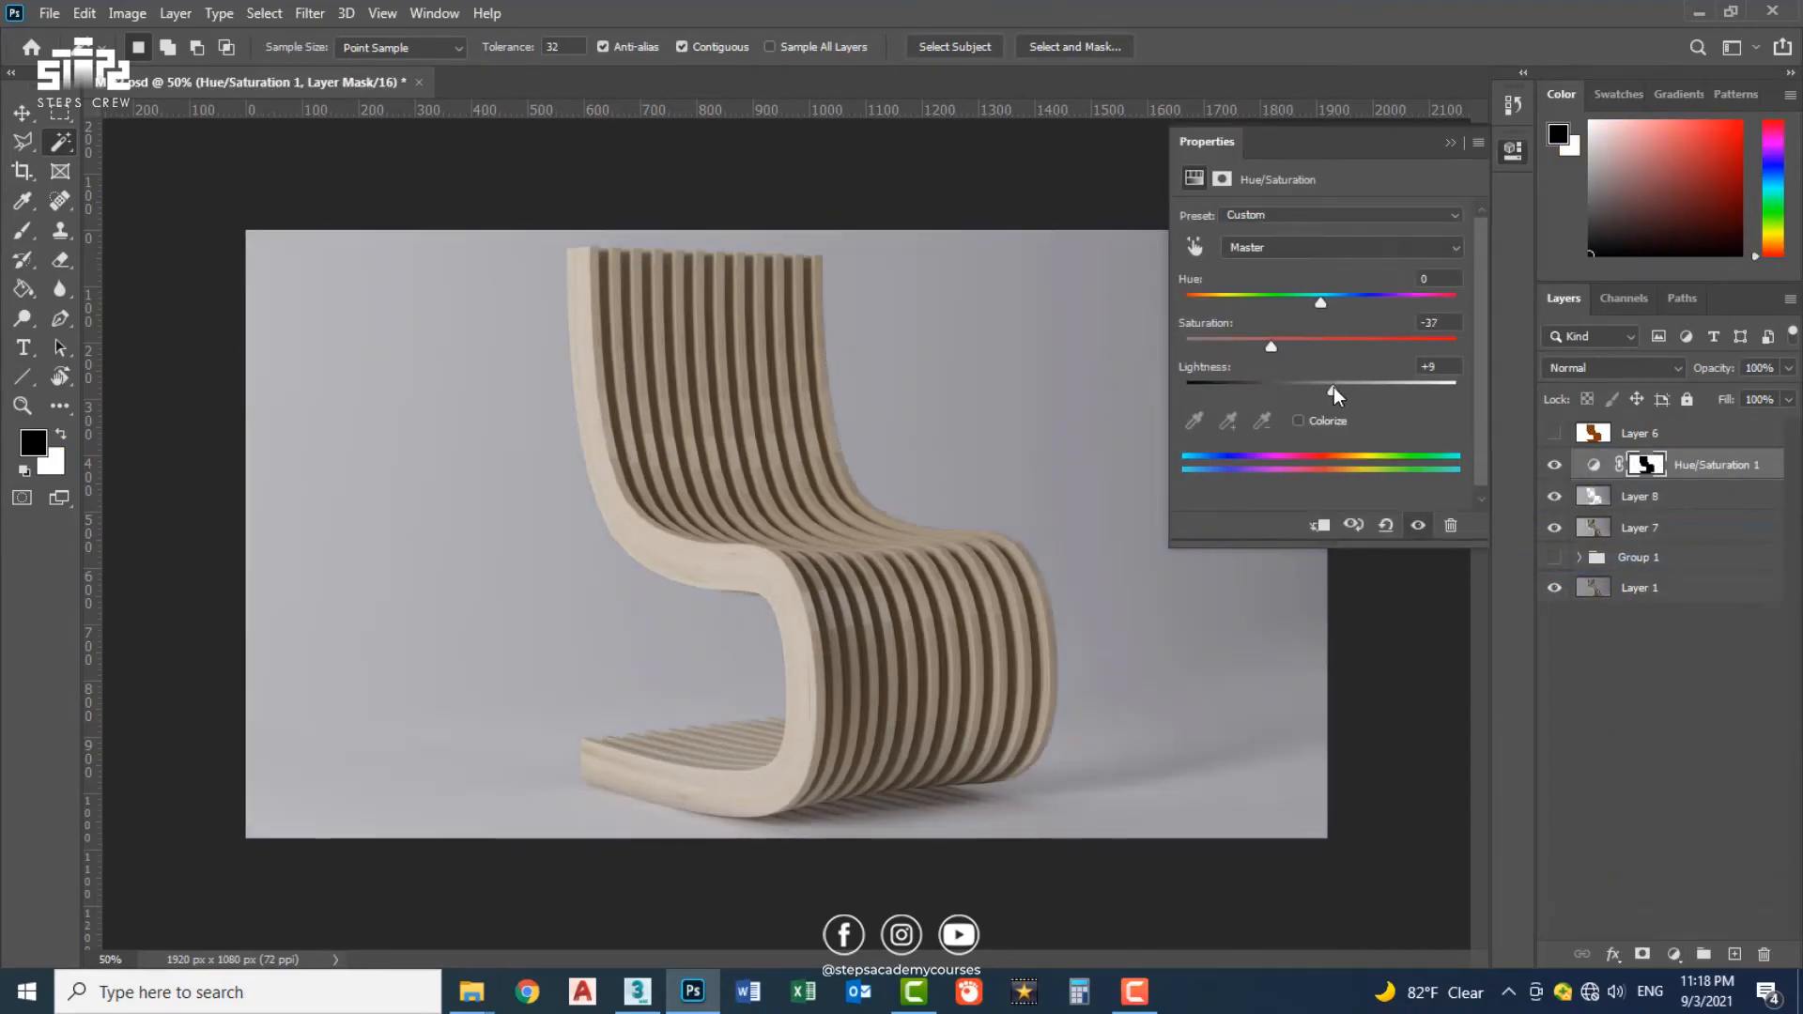
left_click(1513, 152)
Step: Select the chair area from the wire color layer and copy the chair from the merged layer to a new layer
left_click(1554, 433)
left_click(1599, 433)
left_click(849, 573)
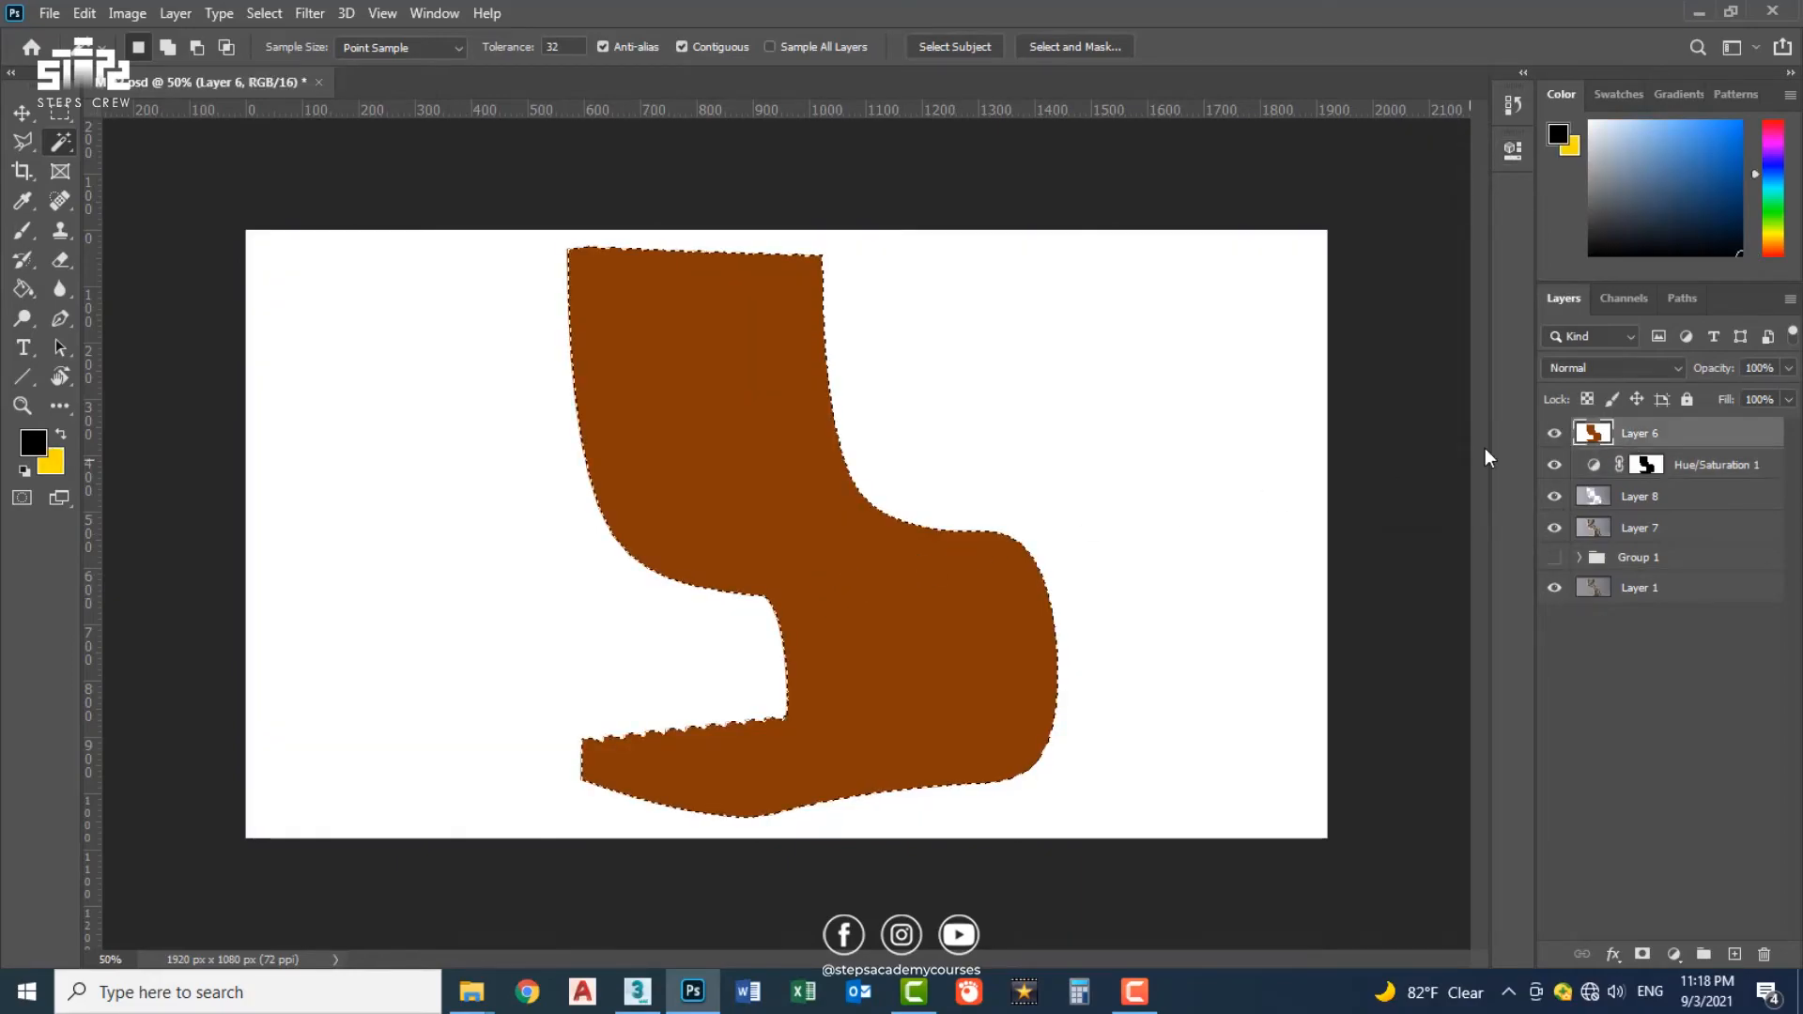
left_click(1554, 433)
left_click(1596, 528)
key("ctrl+j")
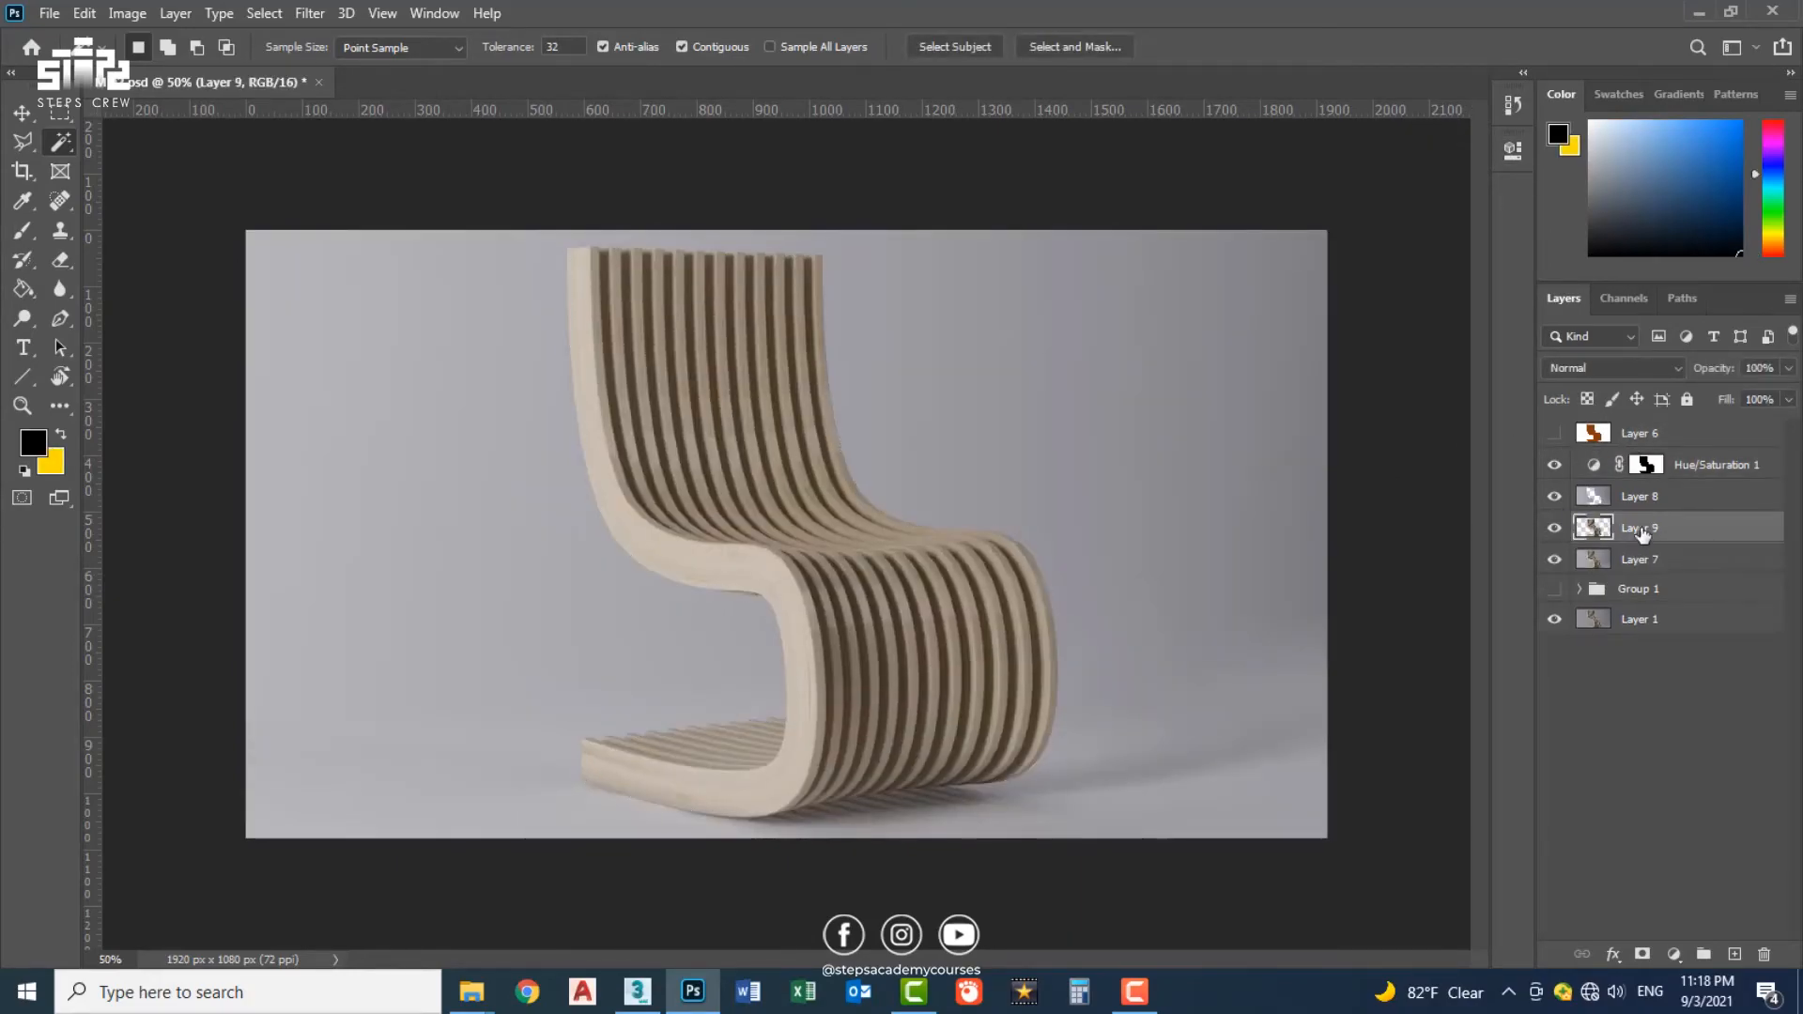
Step: Add a Color Balance adjustment masked to the chair, with midtones at Cyan-Red +14 and Yellow-Blue about -13
left_click(1597, 528, "ctrl")
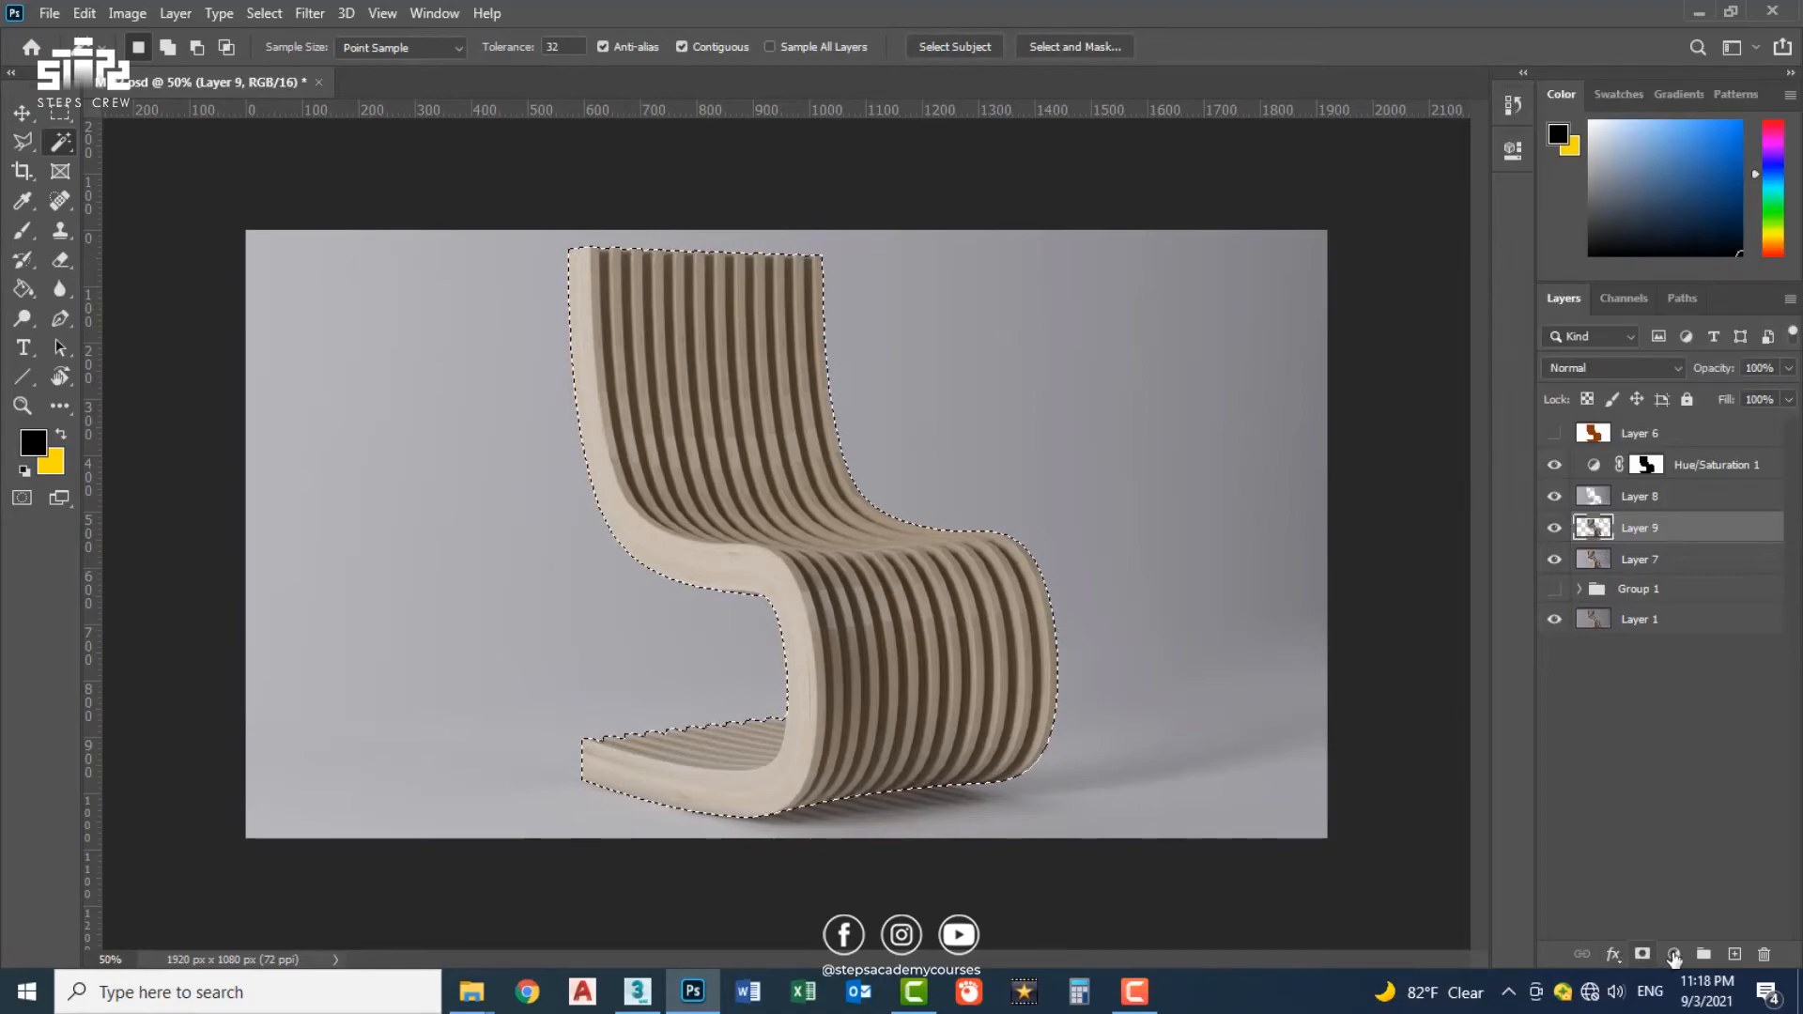
left_click(1674, 954)
left_click(1681, 753)
left_click_drag(1292, 267, 1306, 267)
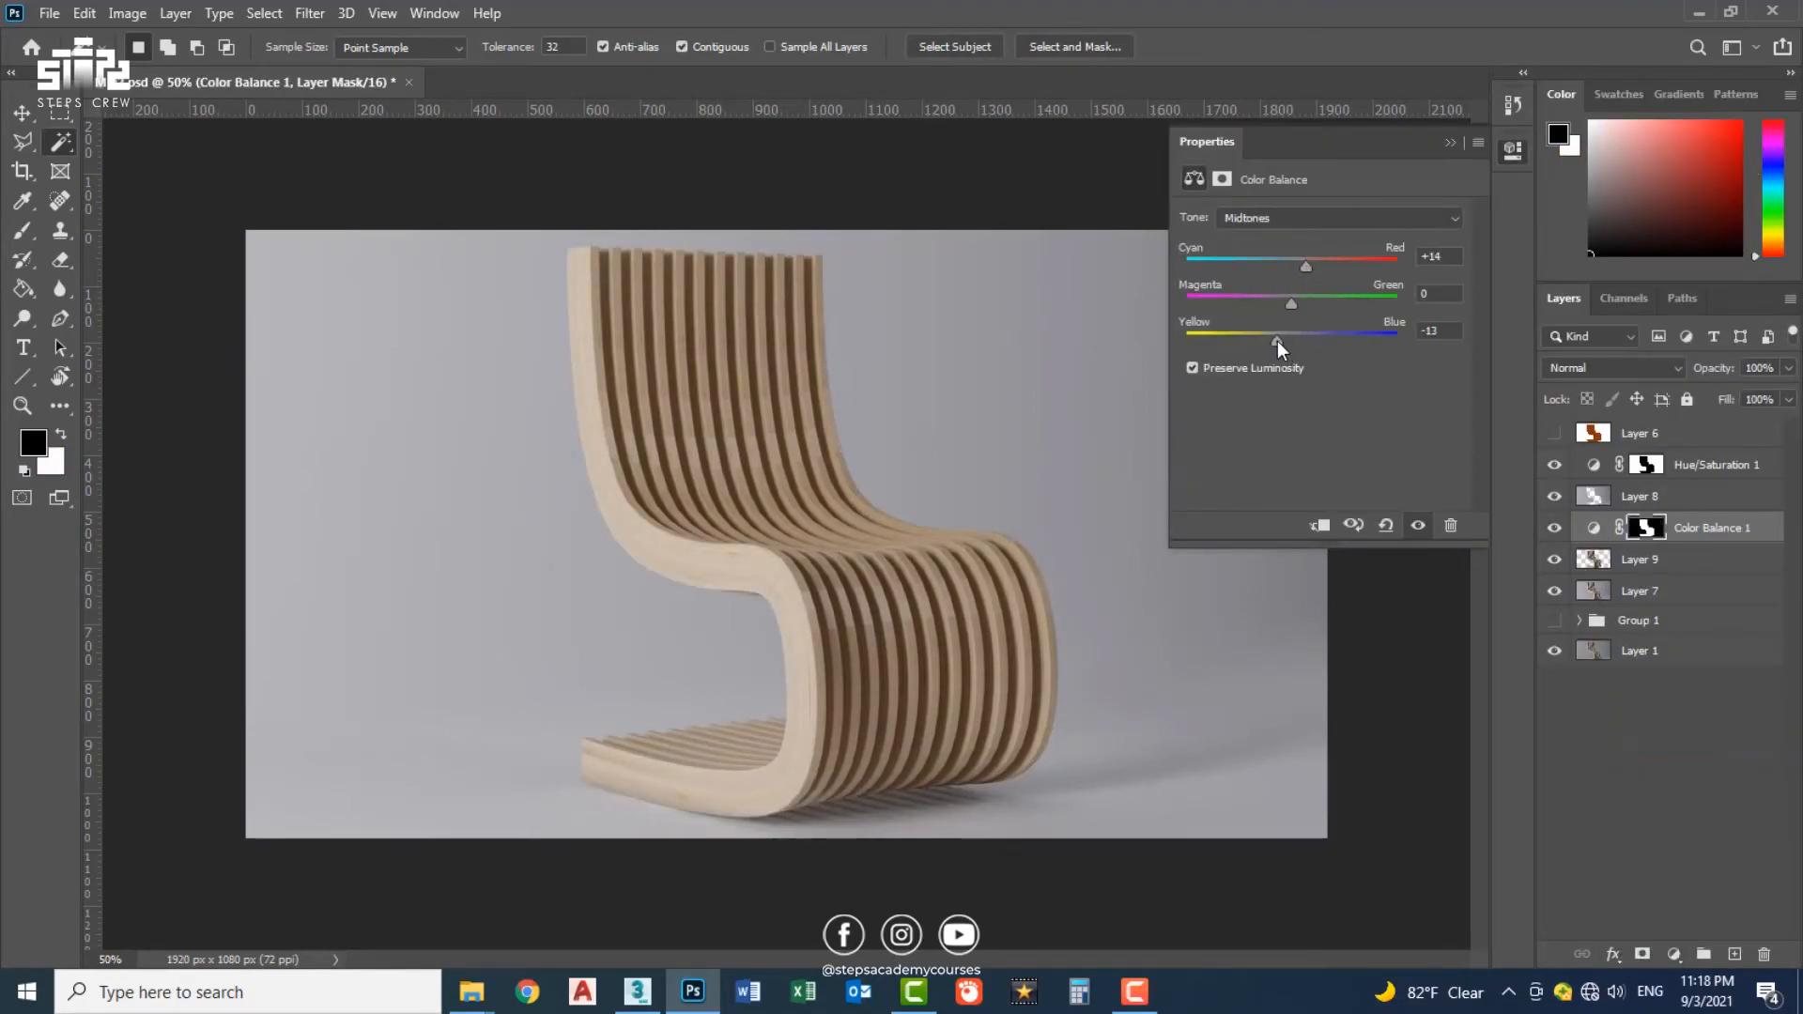
left_click(1512, 150)
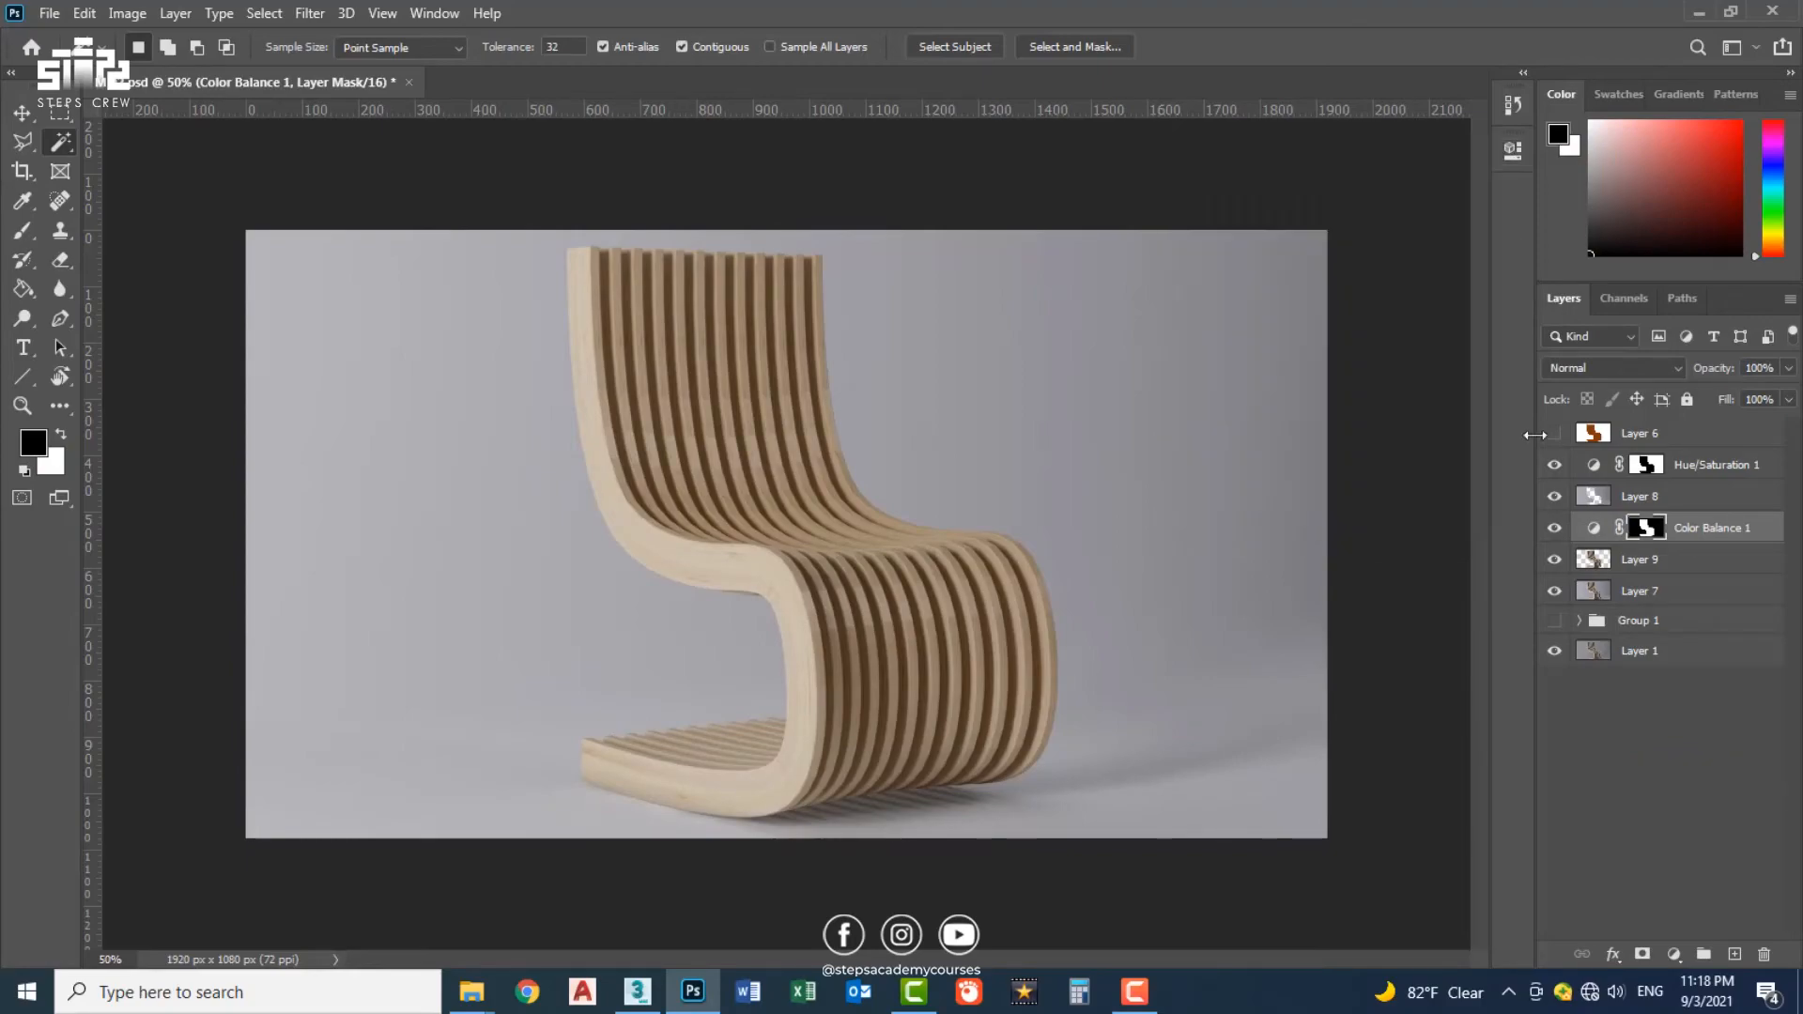
Step: Add a Hue/Saturation adjustment masked to the chair, with saturation +10 and lightness +7
left_click(1594, 562, "ctrl")
left_click(1674, 954)
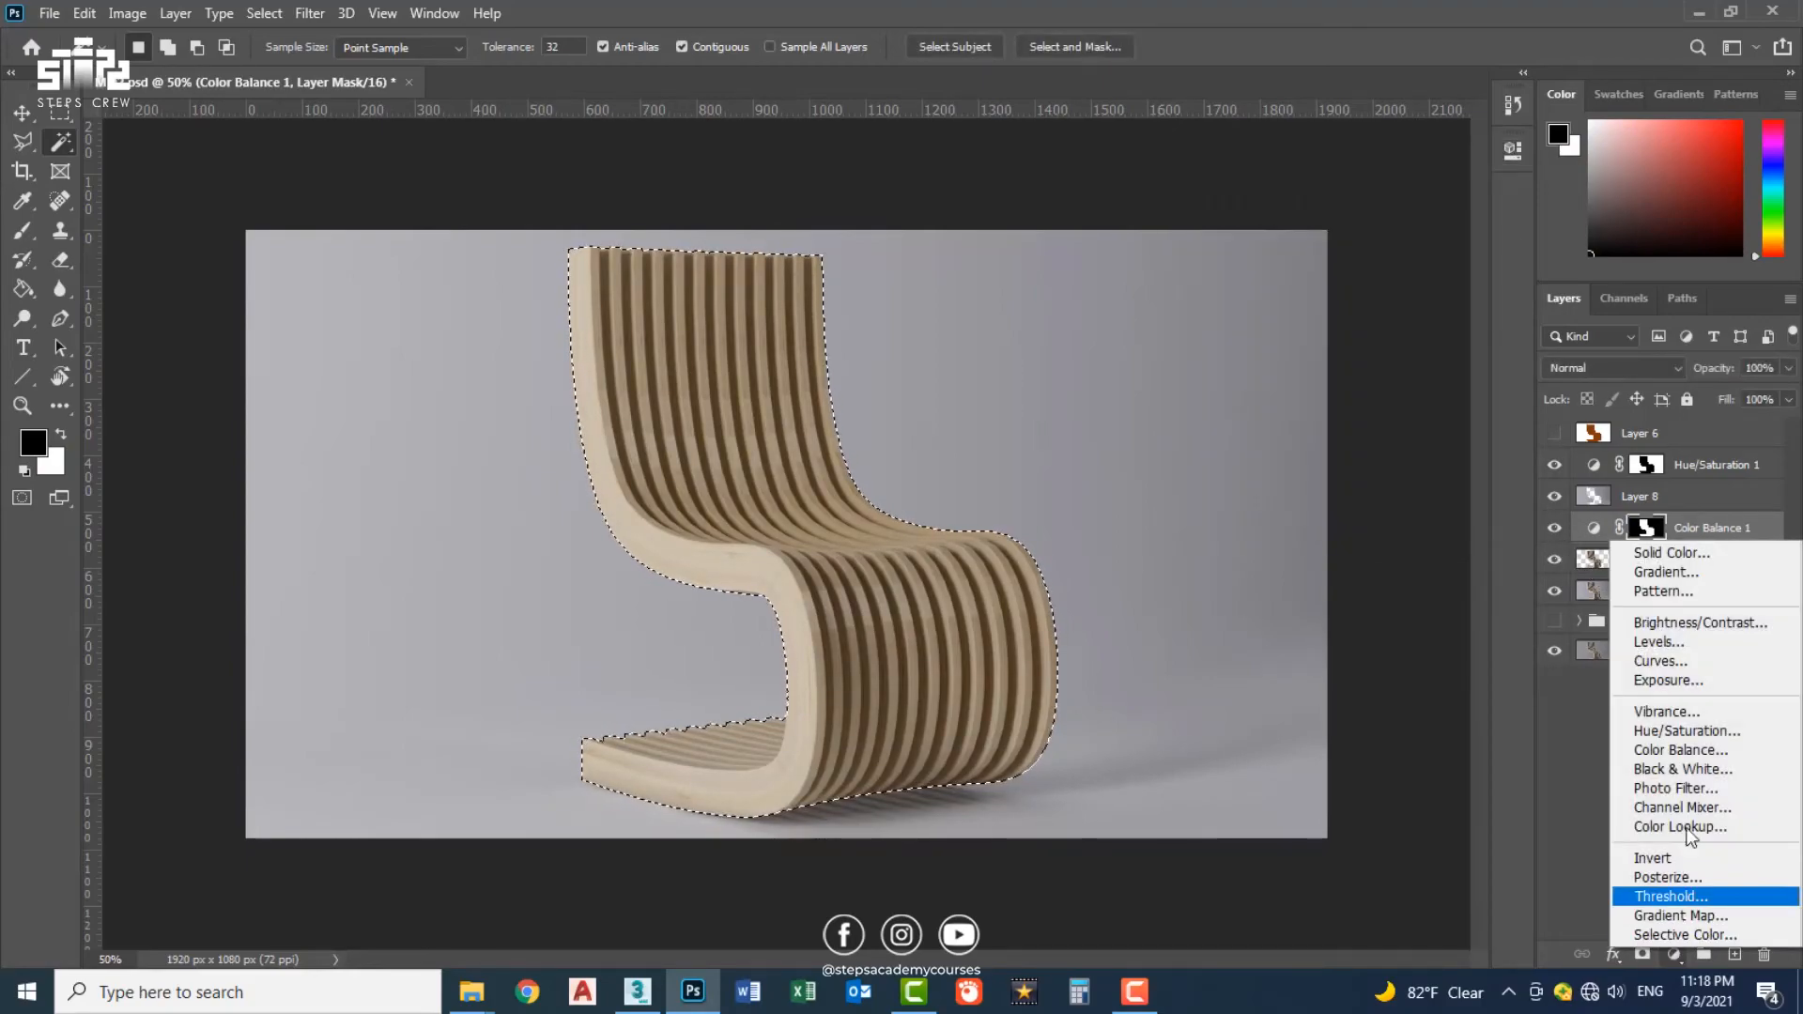
left_click(1655, 731)
left_click_drag(1316, 341, 1330, 390)
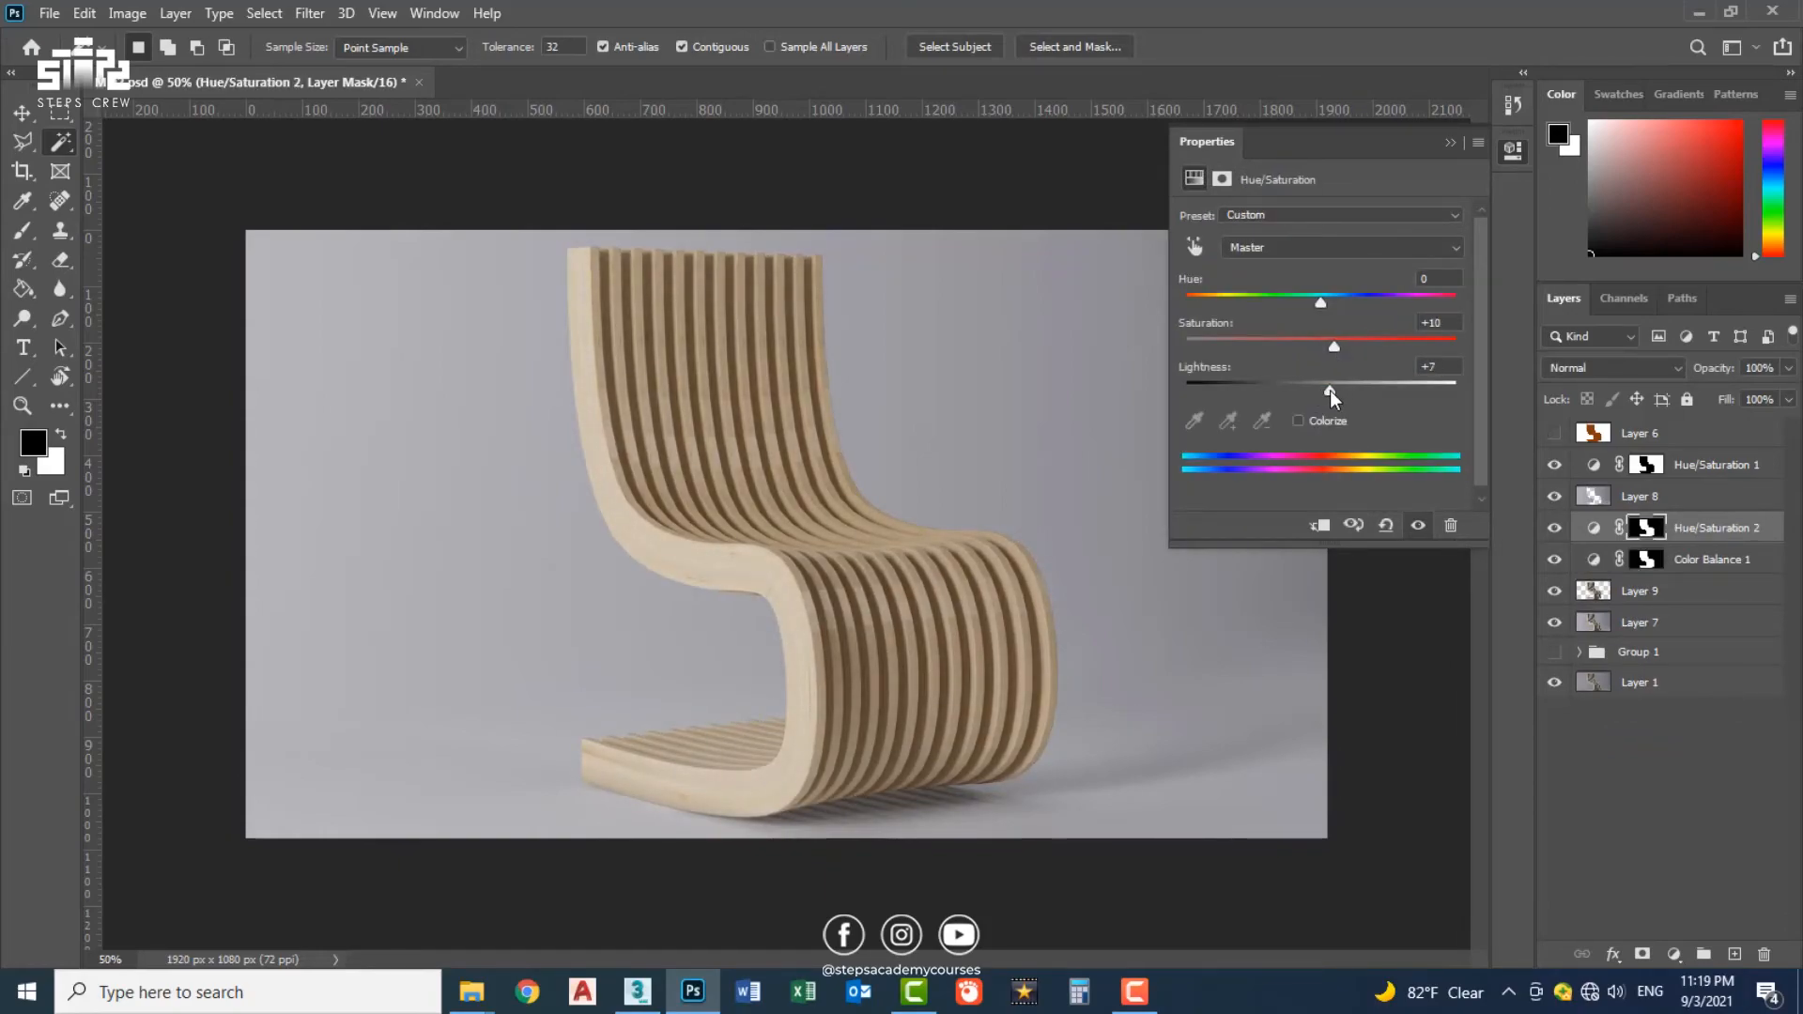
left_click(1512, 150)
Step: Add a Brightness/Contrast adjustment masked to the chair, with contrast 18
left_click(1594, 590, "ctrl")
left_click(1674, 954)
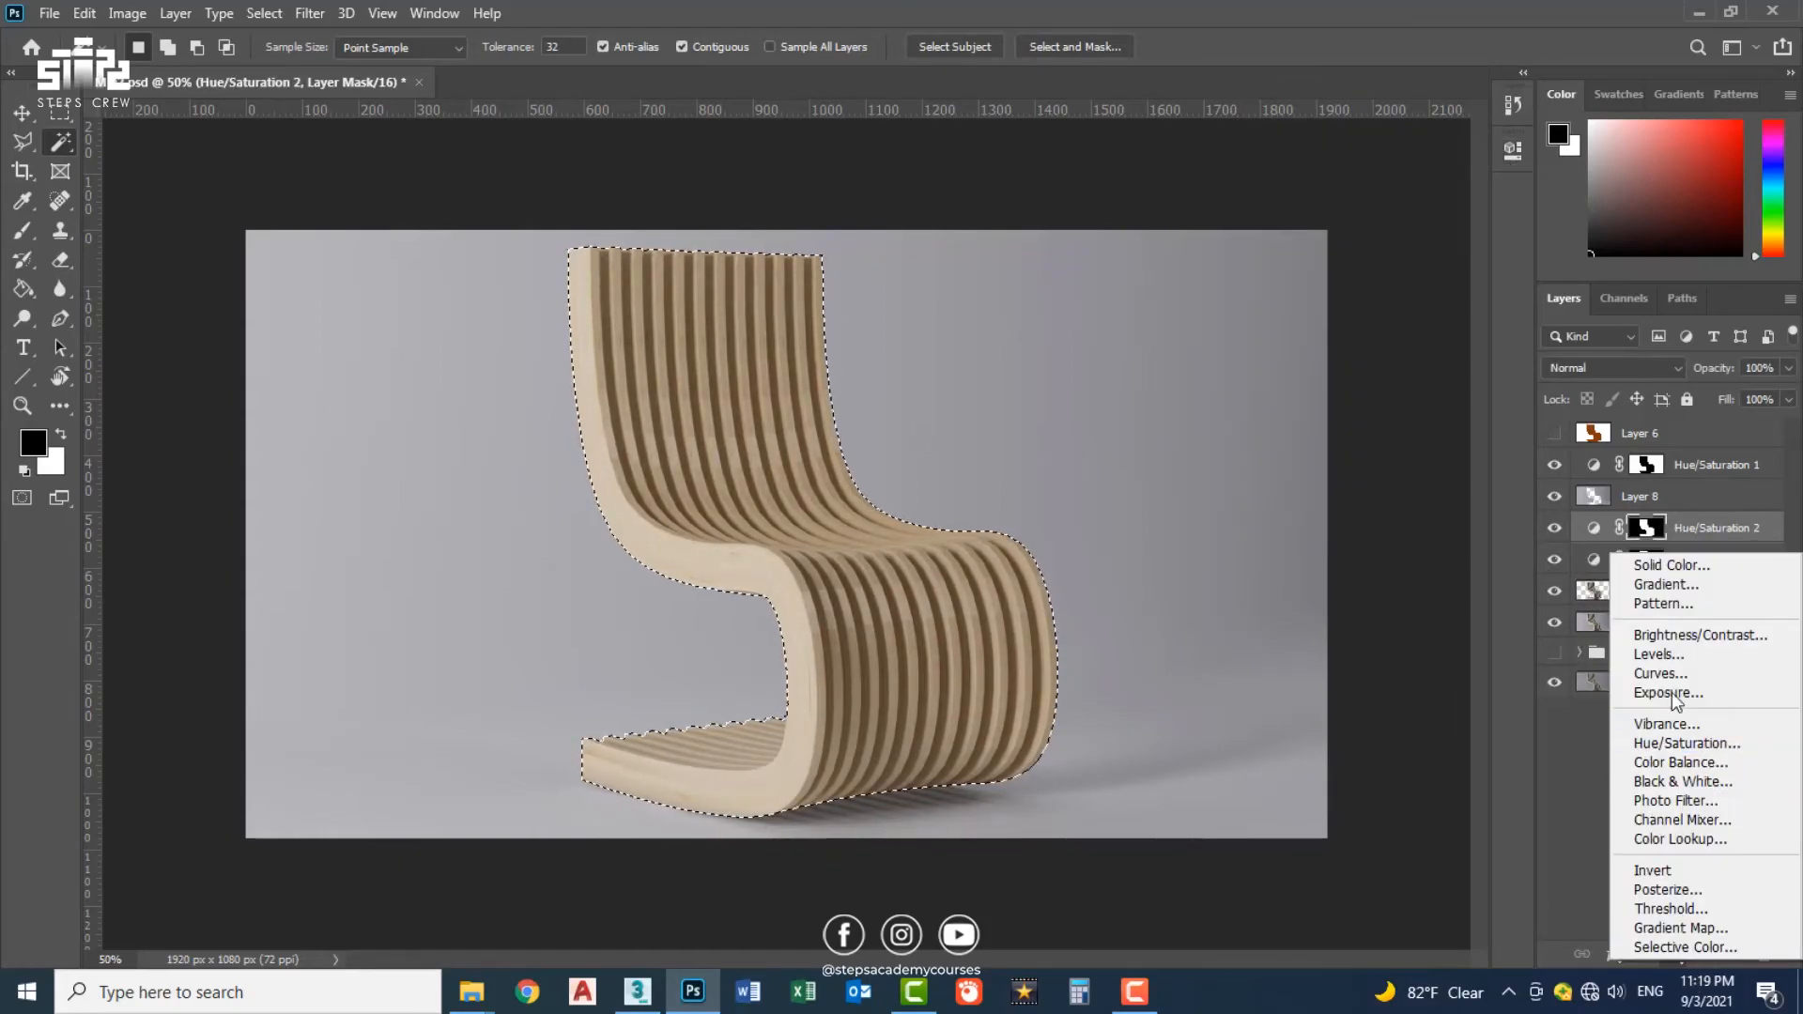
left_click(1662, 617)
left_click_drag(1320, 316, 1321, 279)
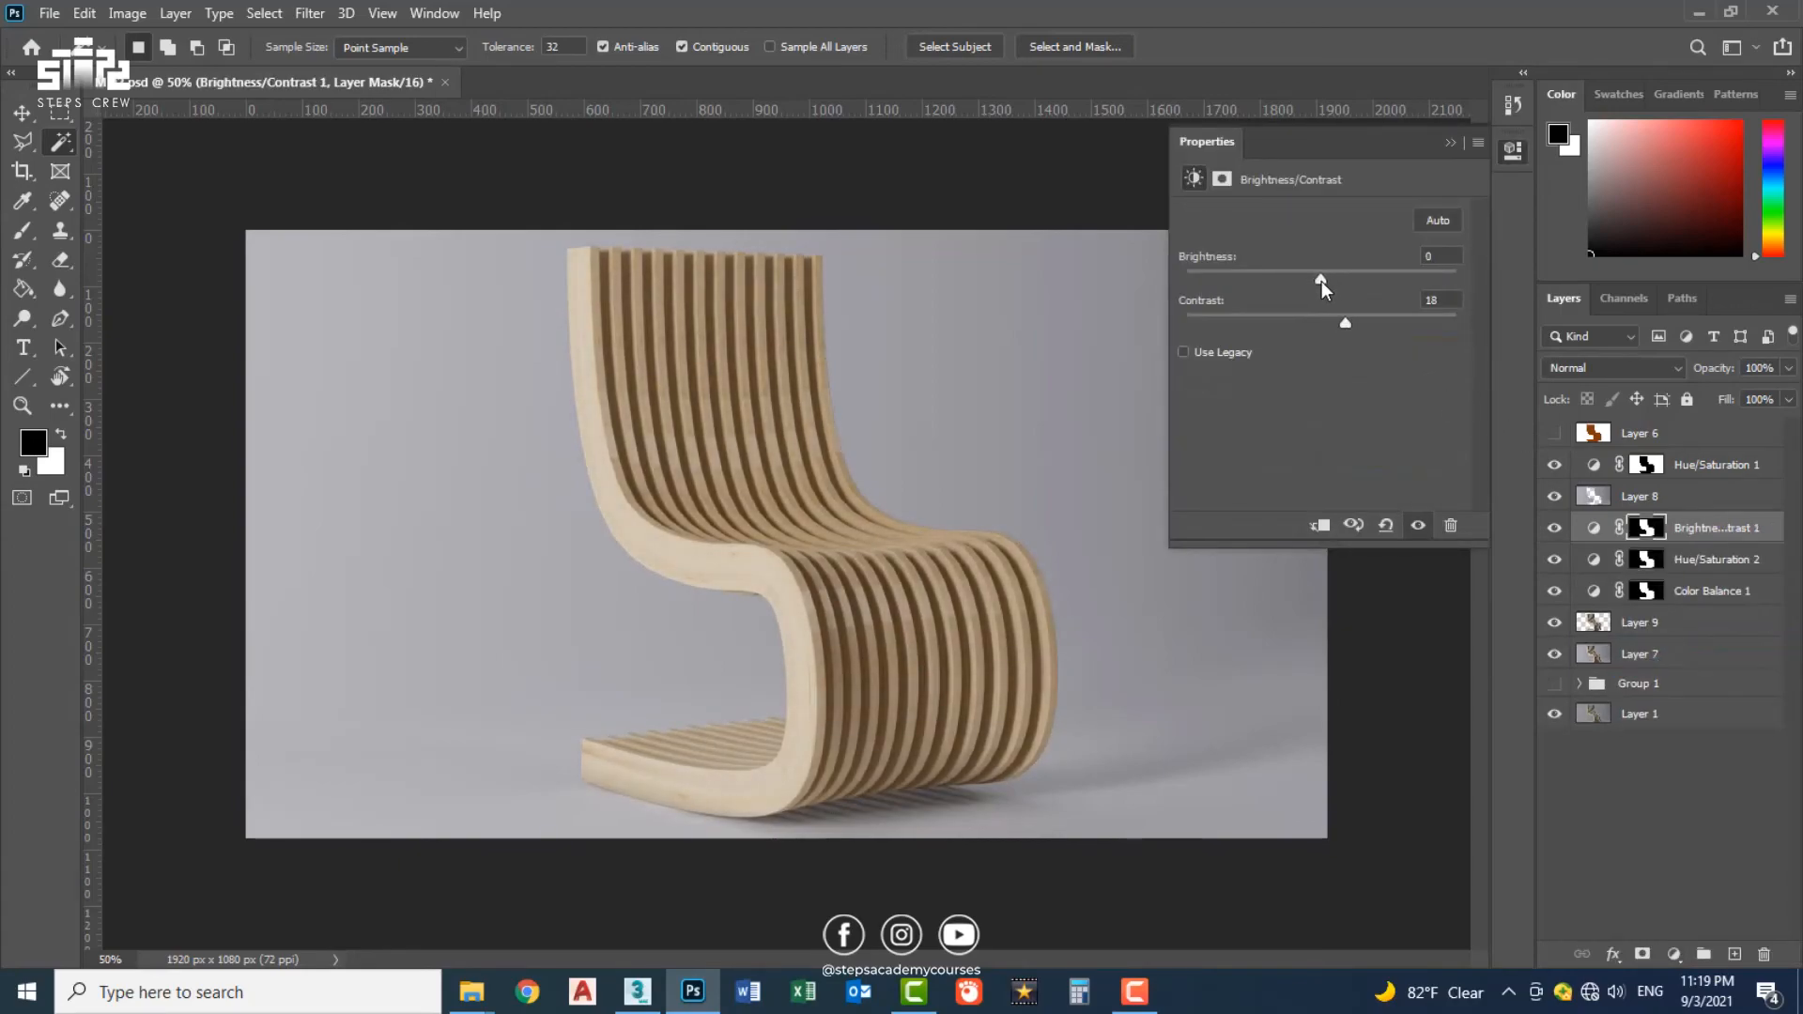
left_click(1512, 150)
Step: Save the layered document, and save a PNG version named M 02 copy in the renderoutput folder
key("z")
key("ctrl+s")
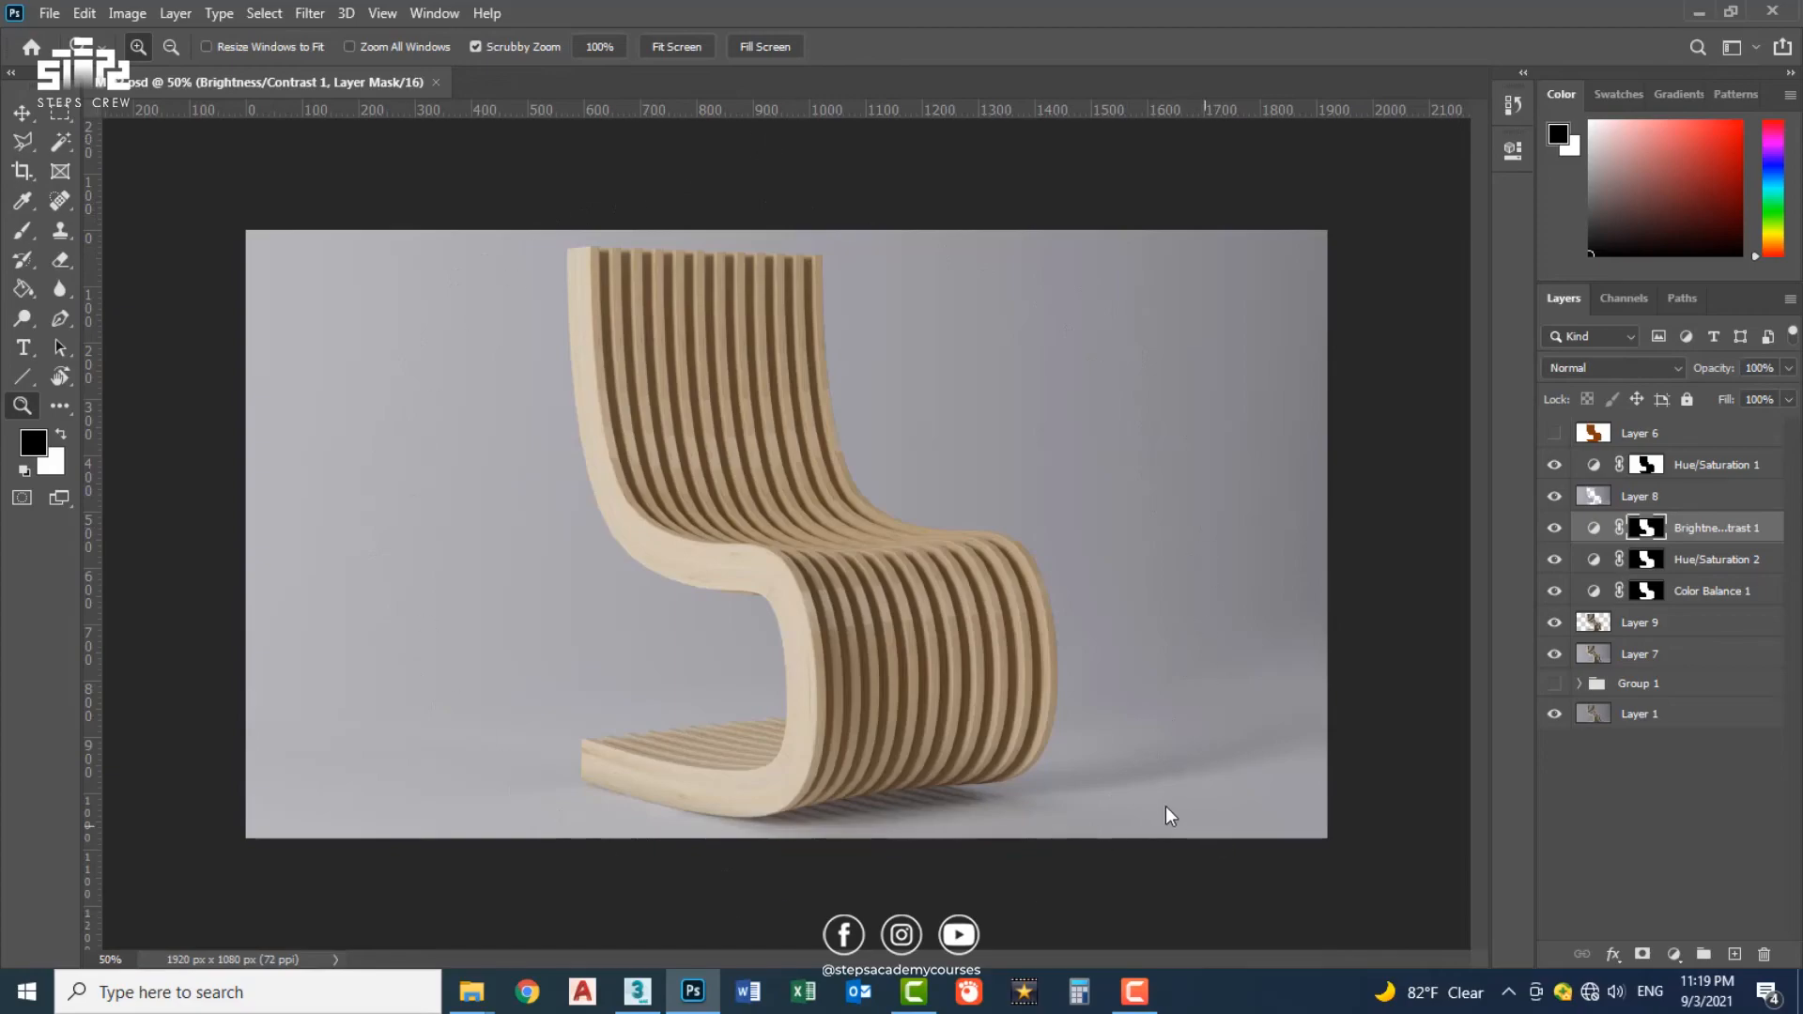
key("ctrl+shift+s")
left_click(595, 706)
left_click(594, 913)
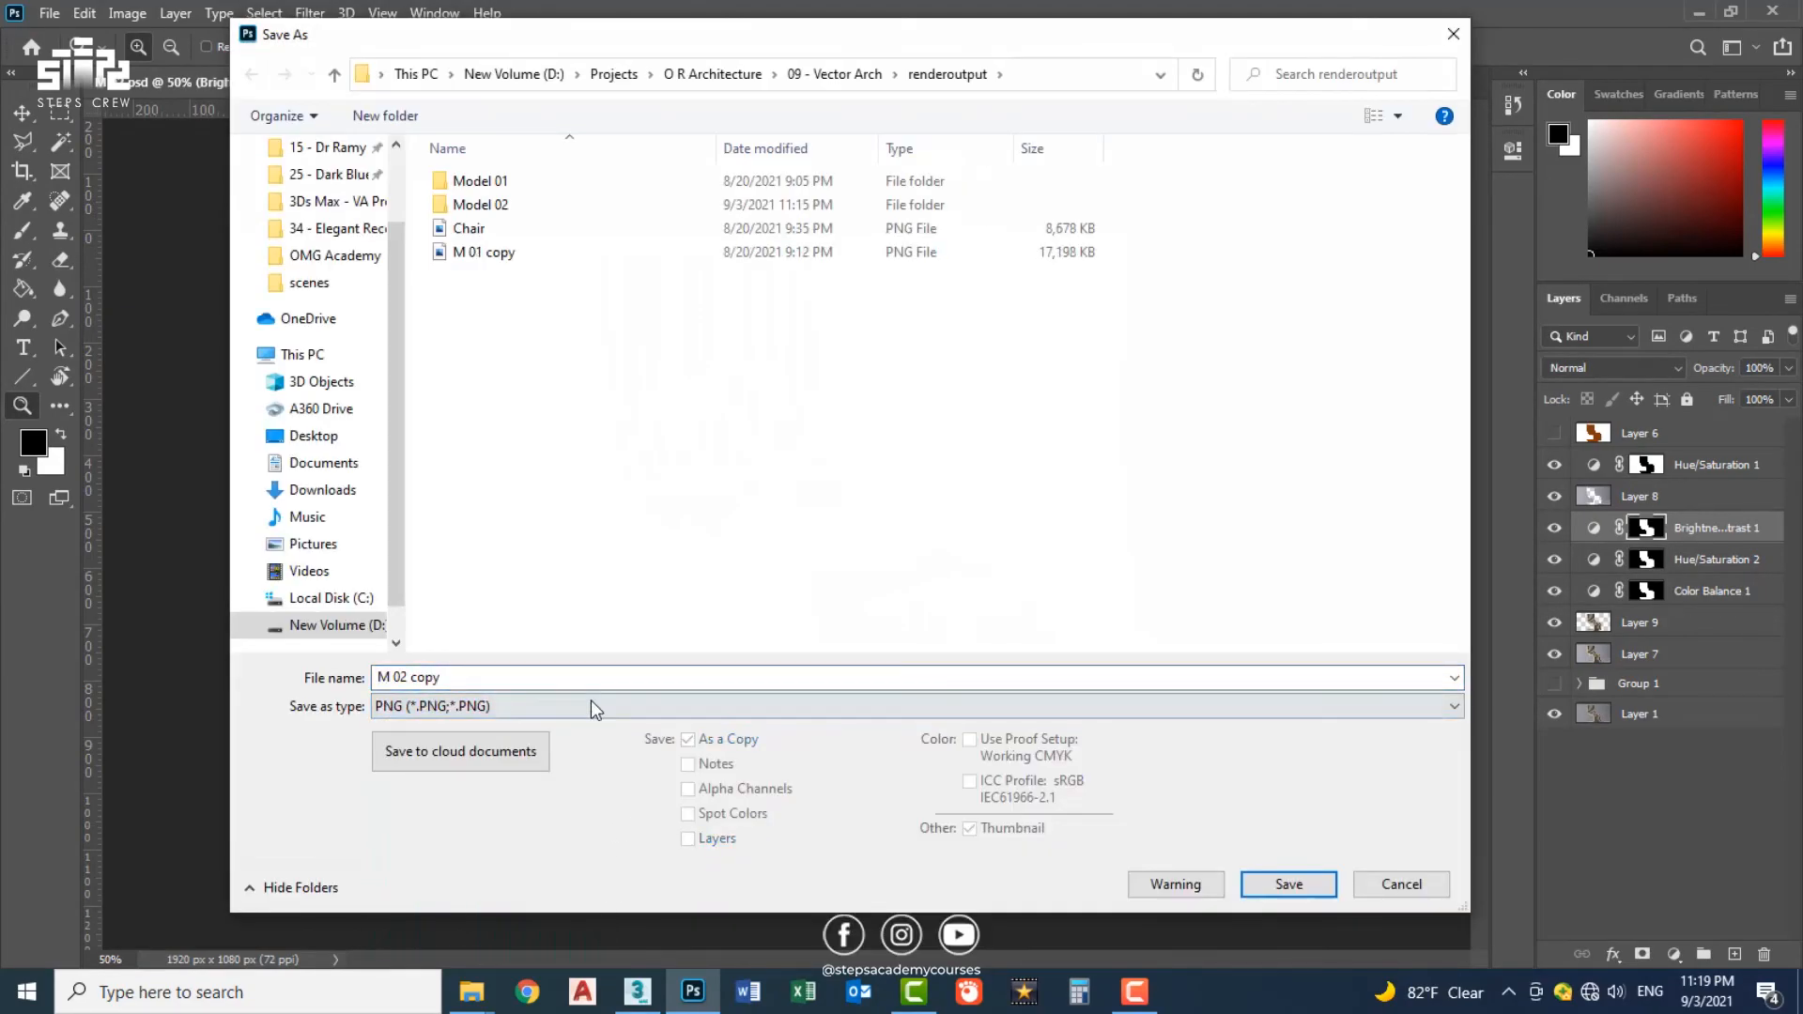
right_click(899, 505)
mouse_move(939, 554)
left_click(1315, 581)
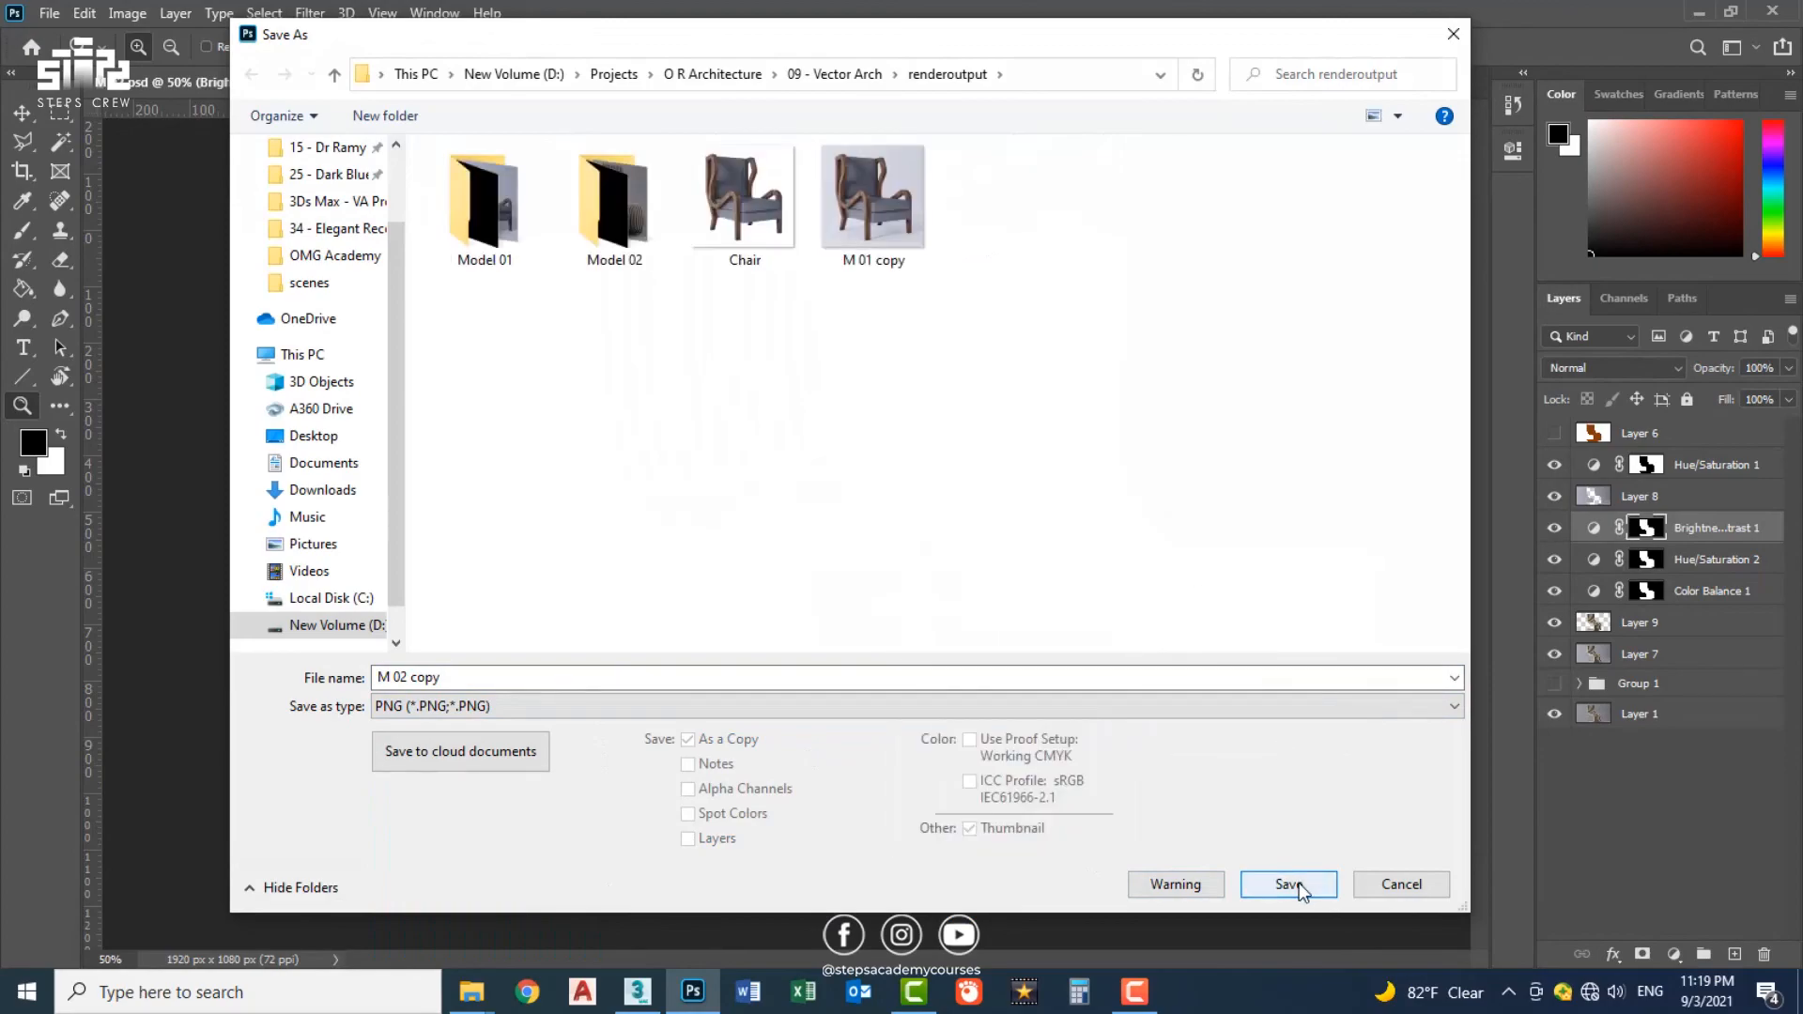
left_click(1288, 884)
key("Return")
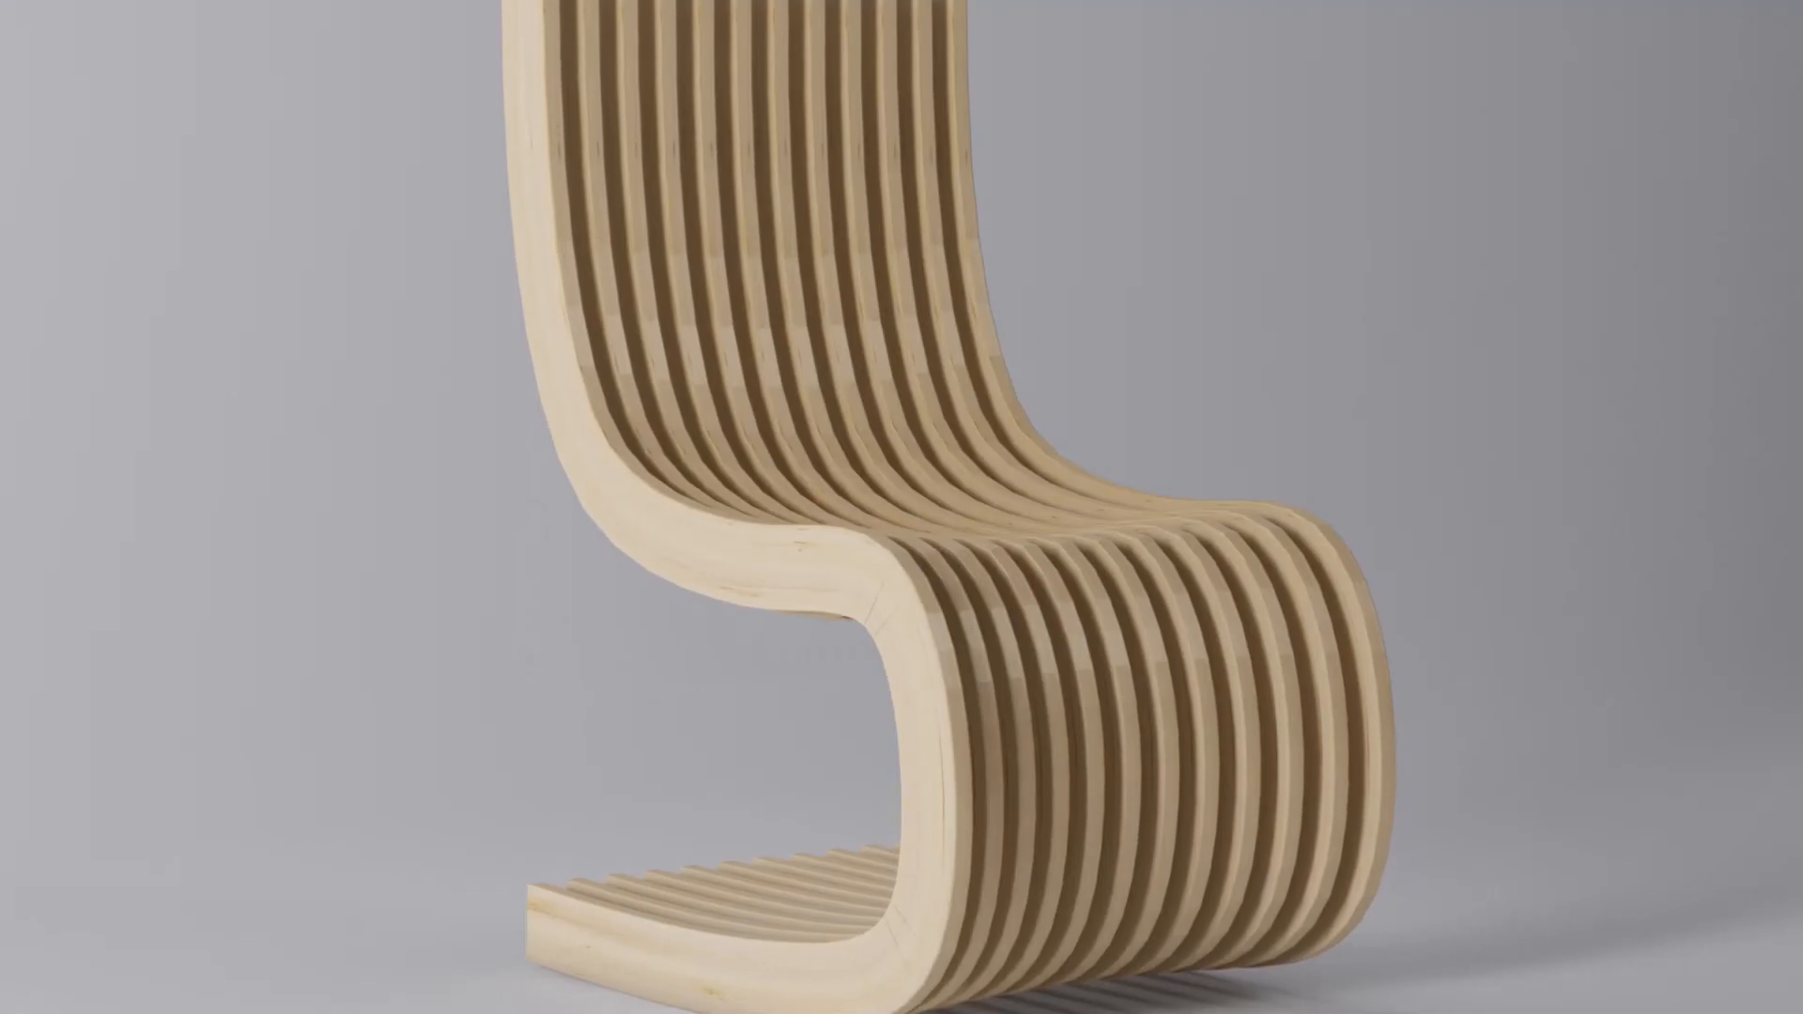